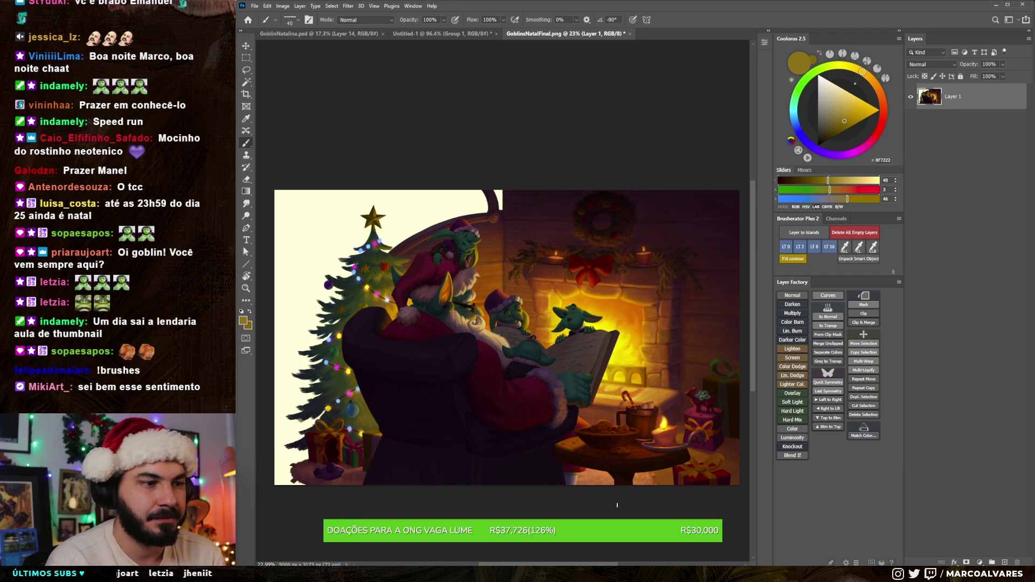
Step: Hide the interface and inspect Santa, the goblins, tree, fireplace and presents up close
key(Tab)
scroll(670, 435, up, 3)
mouse_move(671, 434)
mouse_down()
mouse_move(682, 488)
mouse_move(666, 504)
mouse_up()
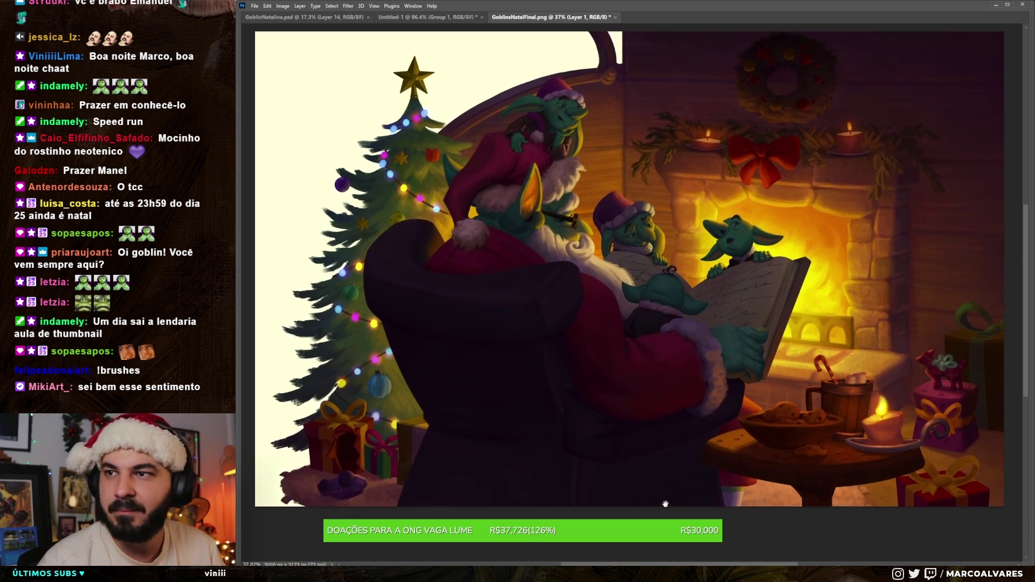
drag(608, 495, 613, 509)
scroll(465, 351, up, 3)
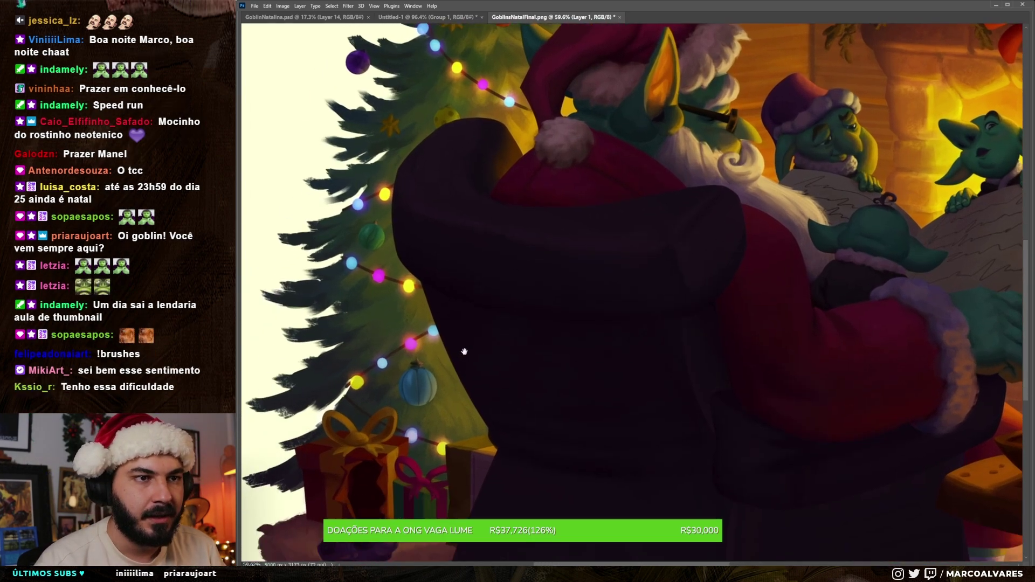
drag(465, 352, 498, 289)
drag(541, 218, 546, 339)
scroll(550, 323, up, 1)
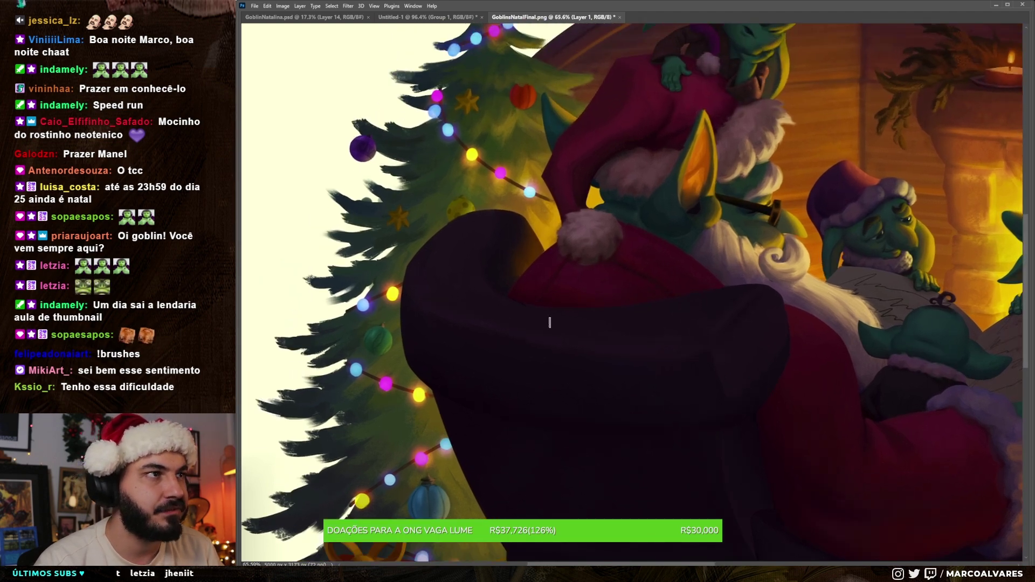
mouse_move(582, 264)
mouse_down()
mouse_move(566, 329)
mouse_move(540, 371)
mouse_move(472, 382)
mouse_up()
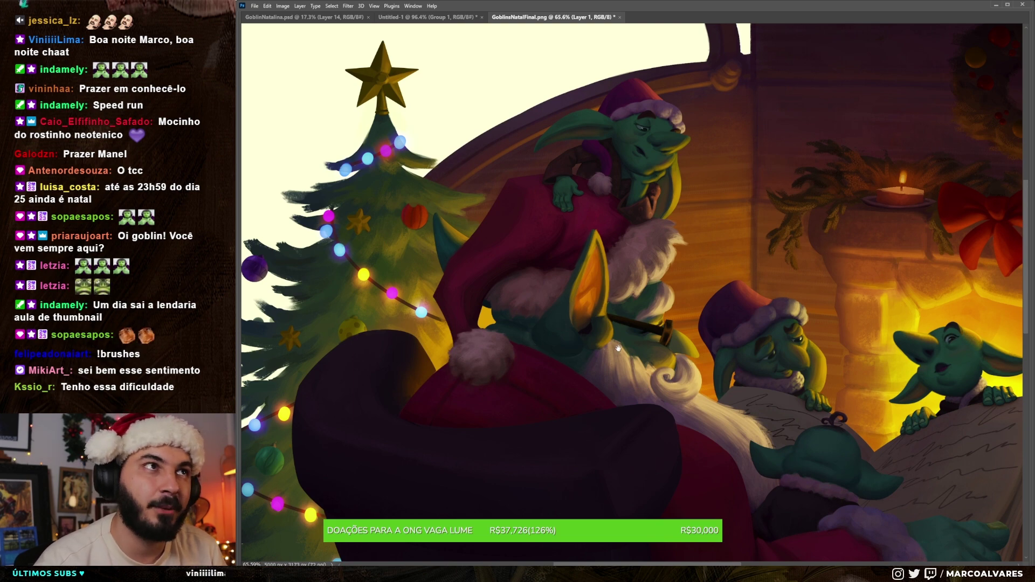
mouse_move(751, 239)
mouse_down()
mouse_move(628, 249)
mouse_move(618, 277)
mouse_move(505, 297)
mouse_up()
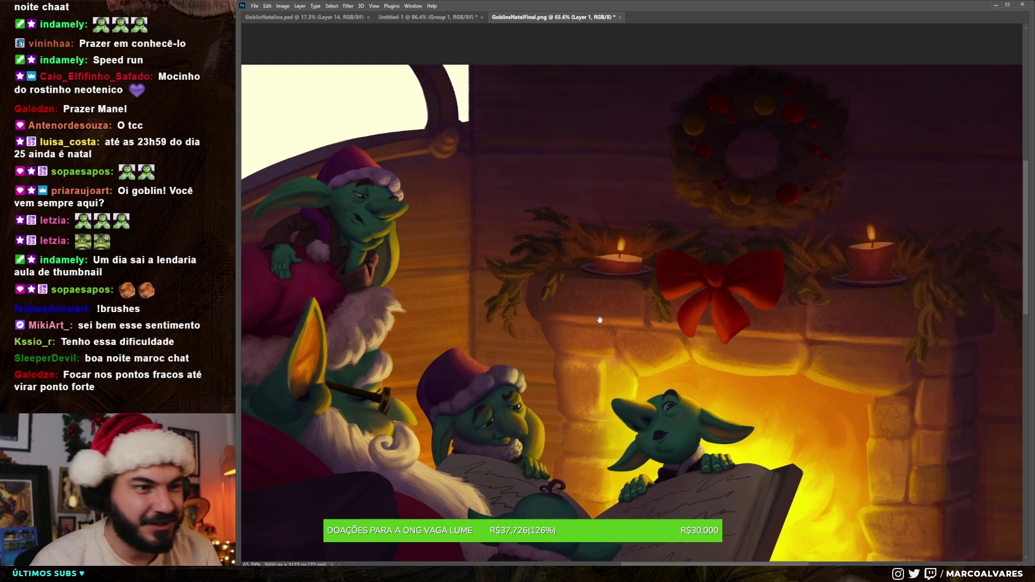
drag(697, 332, 631, 331)
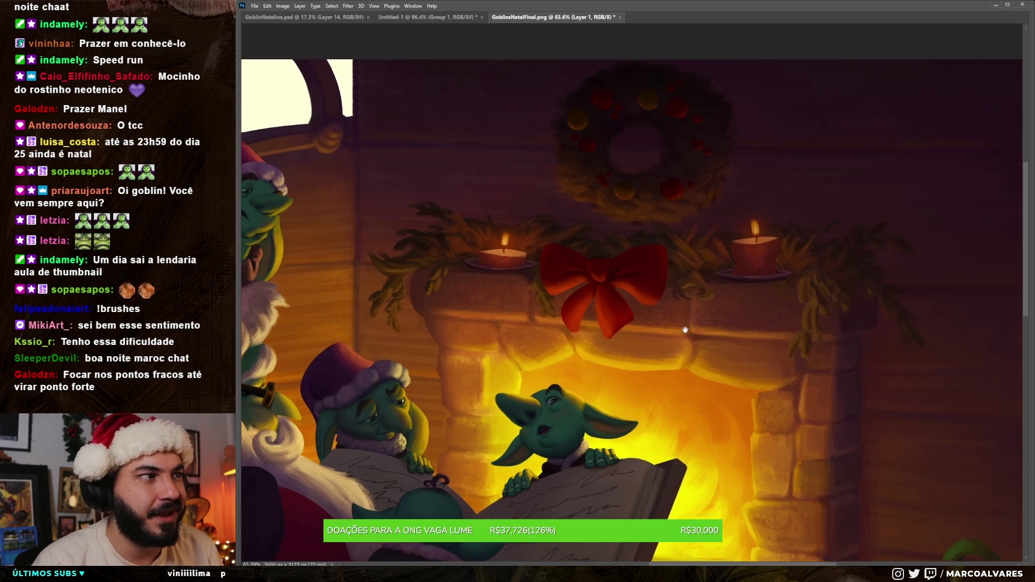
mouse_move(739, 329)
mouse_down()
mouse_move(614, 329)
mouse_move(630, 275)
mouse_up()
drag(685, 439, 701, 236)
Step: Zoom back out to the whole illustration with the toolbars and panels restored
scroll(675, 381, down, 2)
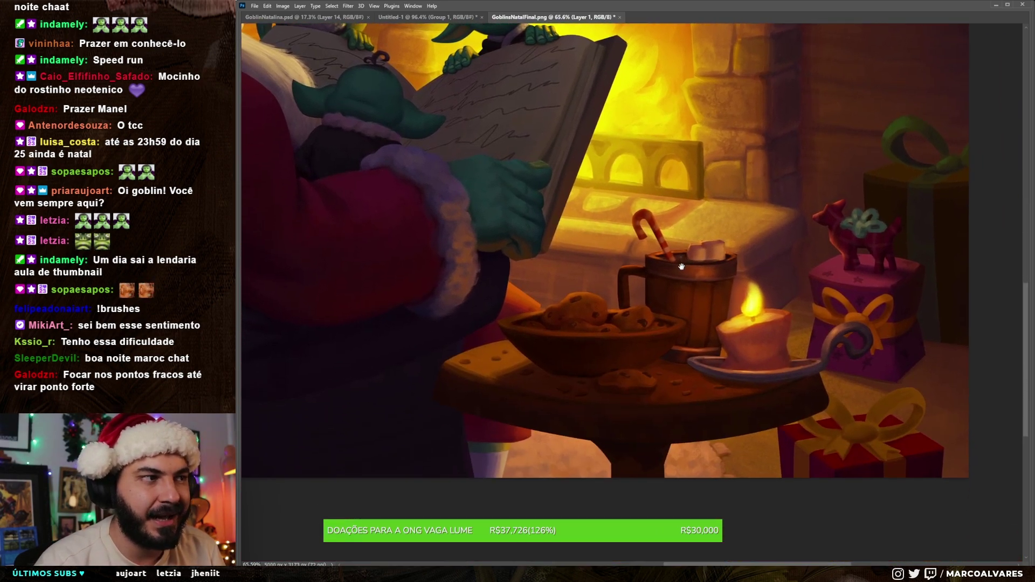
scroll(658, 356, down, 1)
scroll(641, 329, down, 1)
scroll(625, 306, down, 1)
drag(626, 306, 719, 375)
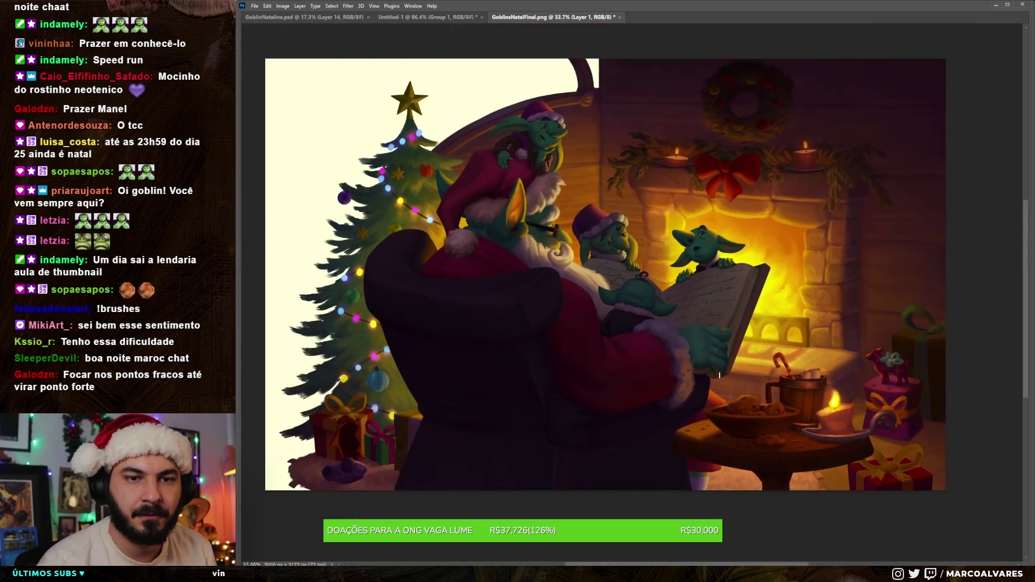
key(Tab)
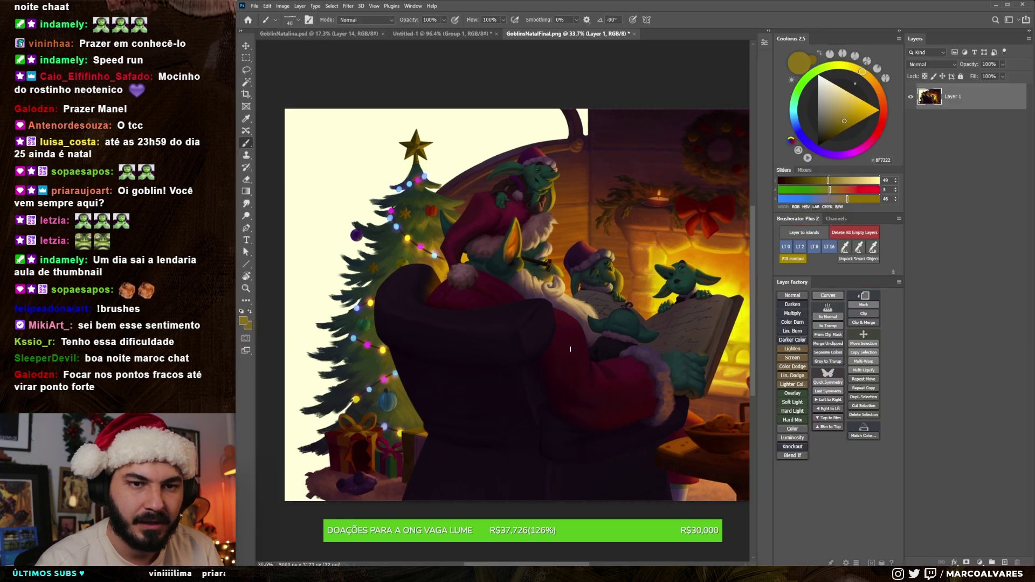
drag(570, 350, 463, 368)
scroll(504, 365, down, 1)
scroll(464, 368, down, 1)
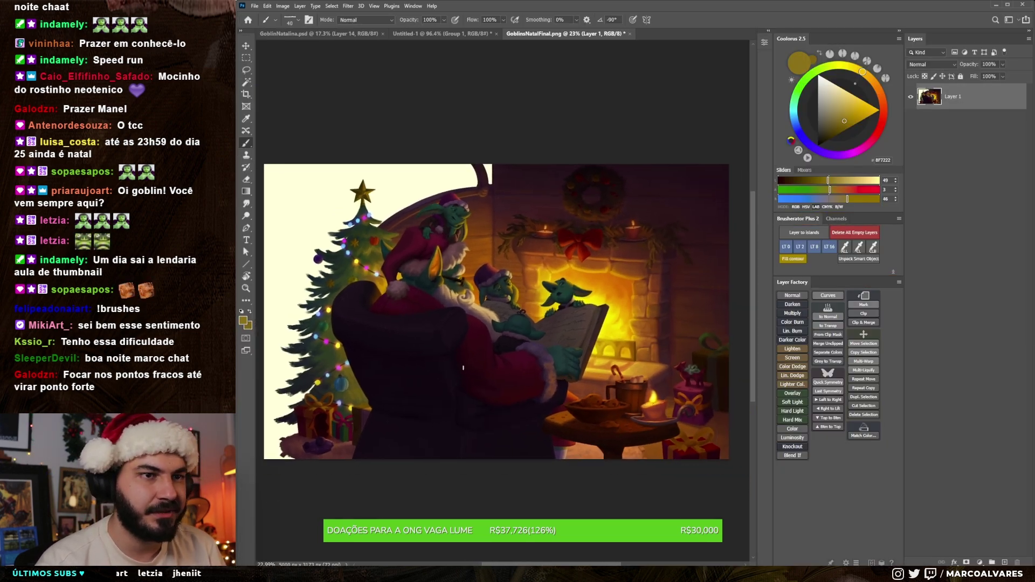
scroll(463, 368, up, 1)
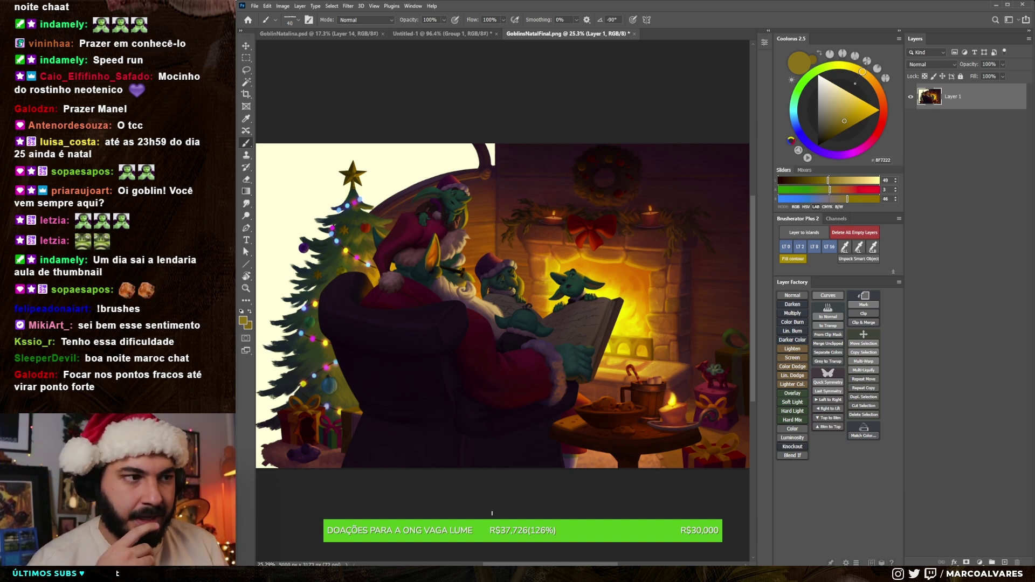
scroll(494, 513, down, 1)
scroll(465, 510, up, 1)
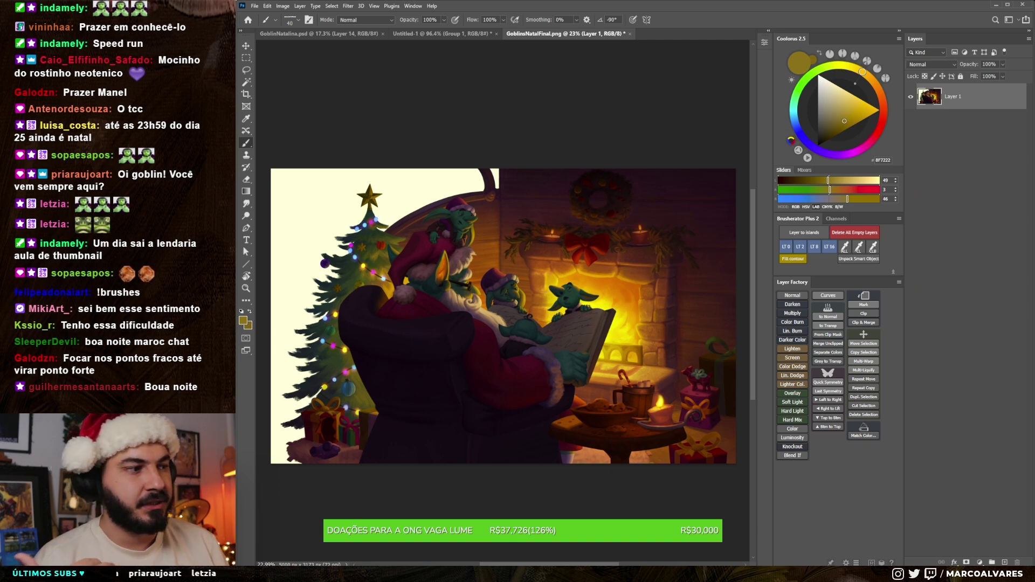
Step: Add a new layer named Darken 2 in Darken mode and sample a dark colour
click(1006, 563)
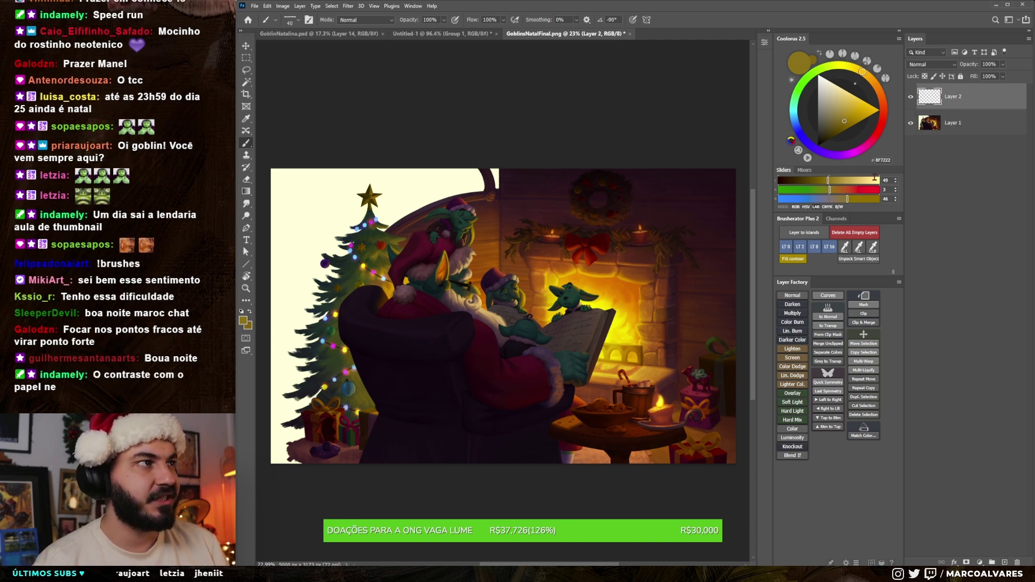
alt+click(496, 186)
click(792, 304)
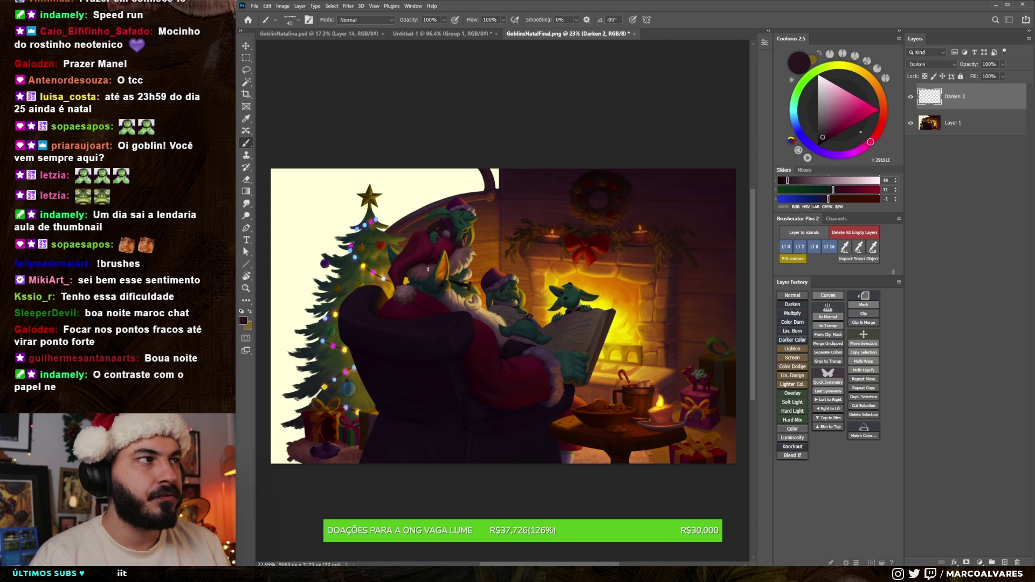
Step: Paint dark over the cream sky along the top and left edge with 400–600 px brushes
key(bracketright)
key(bracketright)
key(bracketright)
drag(496, 178, 290, 183)
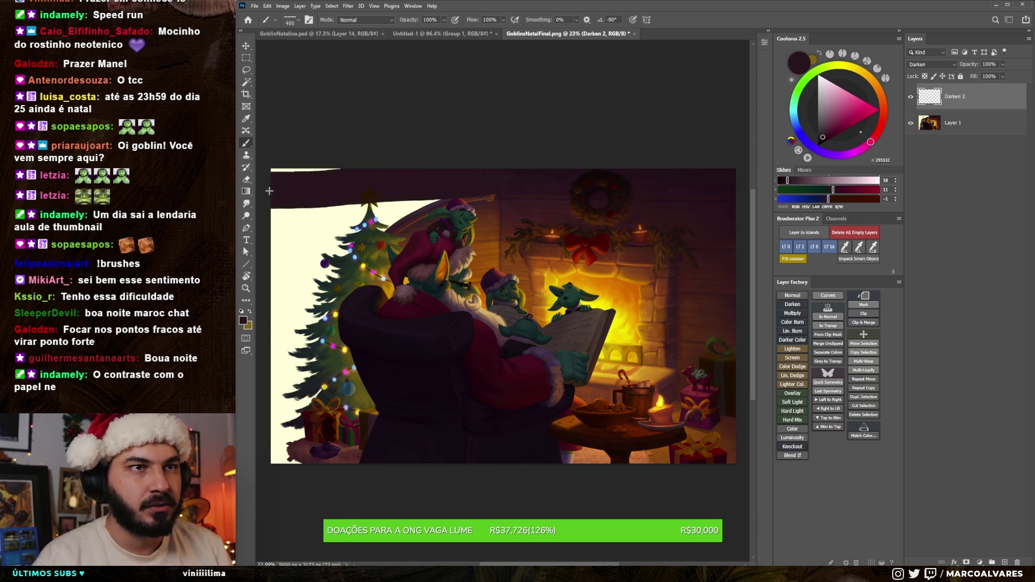
key(bracketright)
key(bracketright)
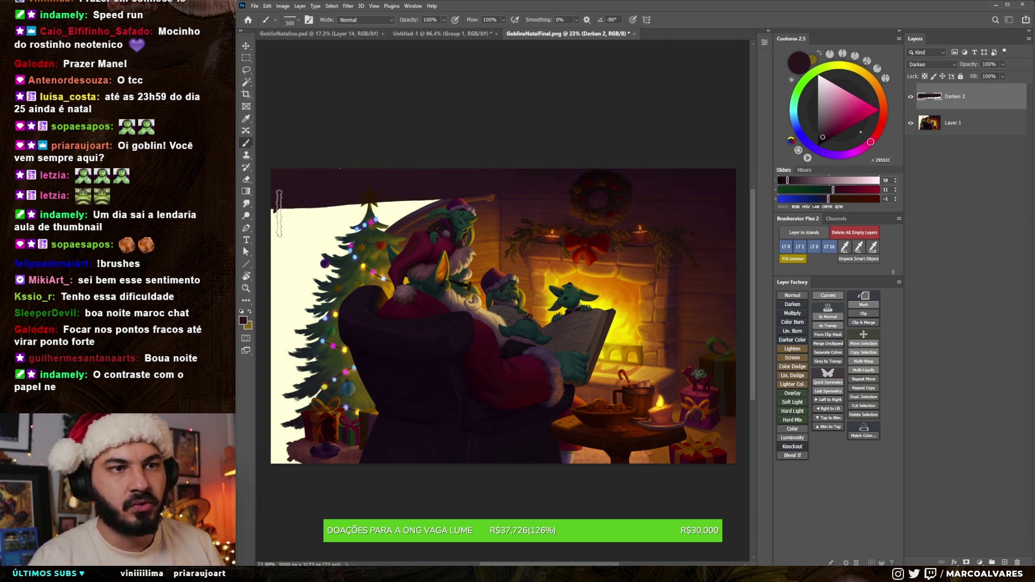
mouse_move(288, 377)
mouse_down()
mouse_move(289, 340)
mouse_move(333, 249)
mouse_move(372, 216)
mouse_move(449, 189)
mouse_move(359, 194)
mouse_up()
Step: Settle on a 300 px brush, touch up the lower-left corner, and pick the Eraser
key(bracketright)
key(bracketright)
key(bracketleft)
key(bracketleft)
key(bracketleft)
key(bracketright)
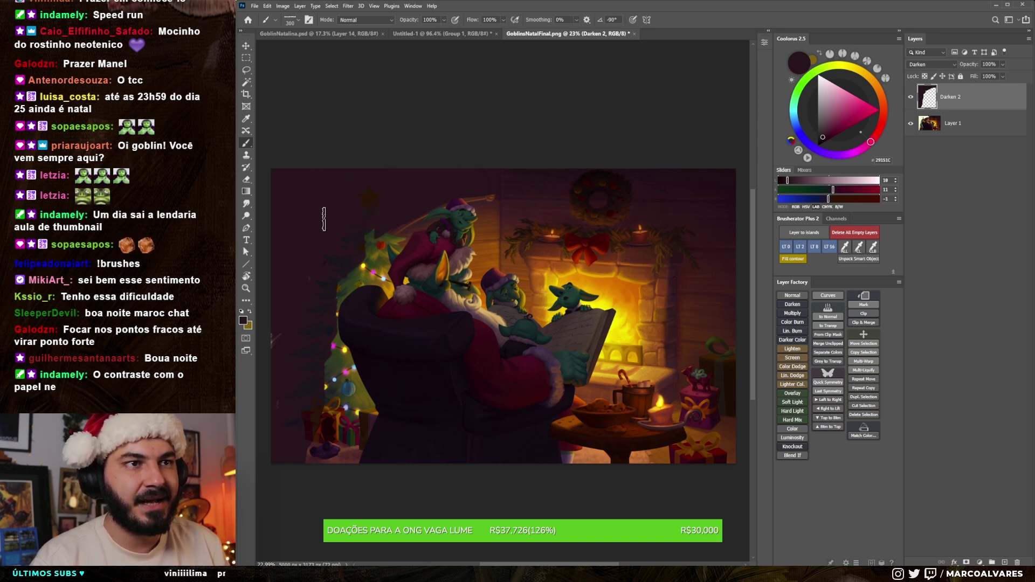
drag(273, 407, 286, 392)
key(e)
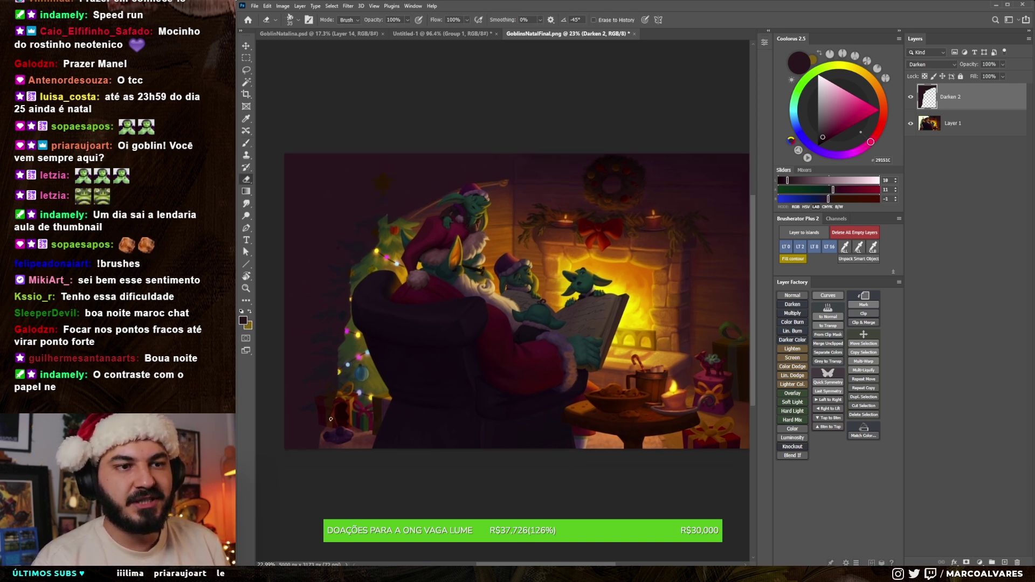
Step: Erase the dark overlay from the tree's lit left edge and treetop with a 200–80 px eraser
key(bracketright)
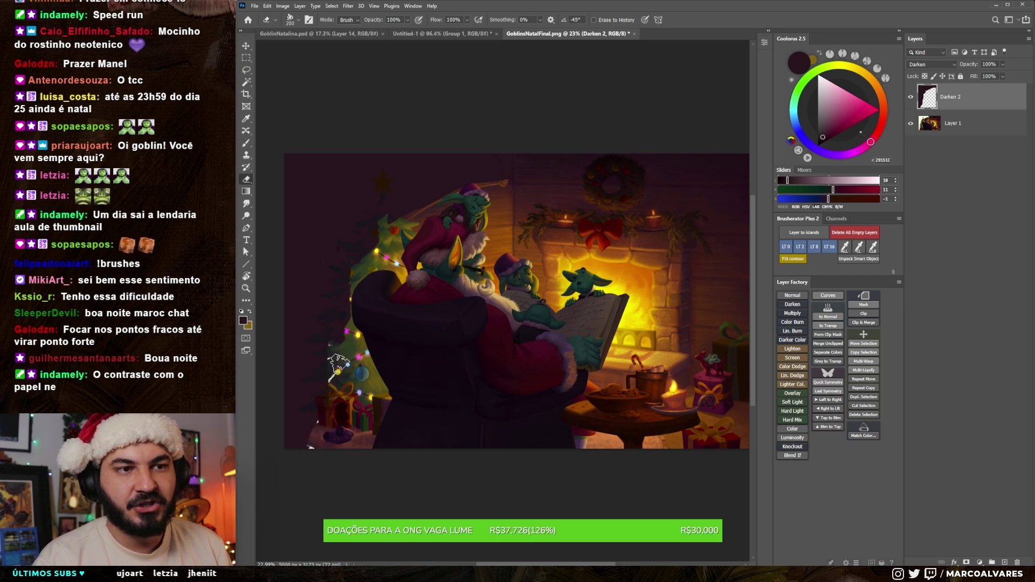
drag(351, 345, 356, 293)
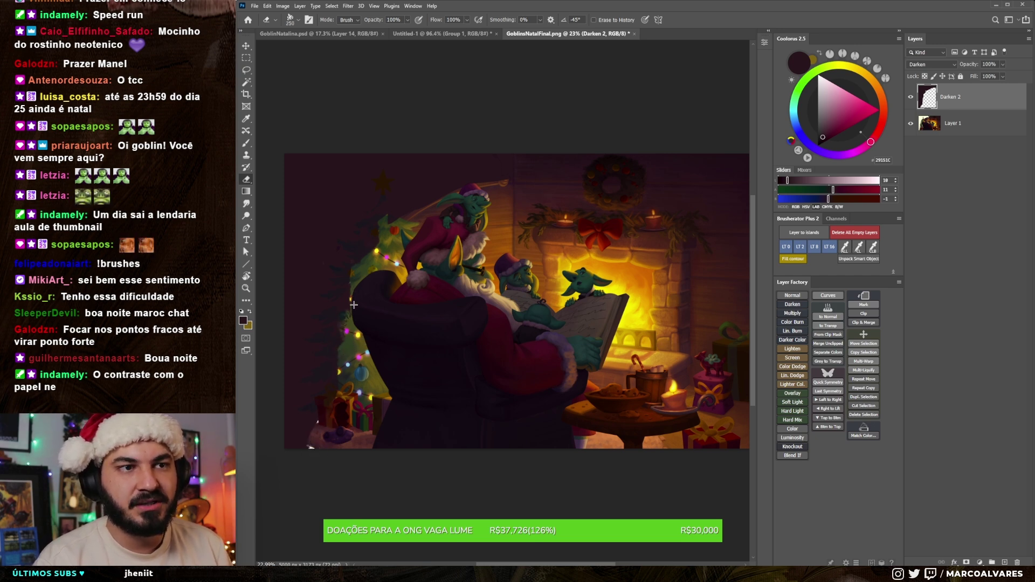
key(bracketleft)
key(bracketleft)
key(bracketleft)
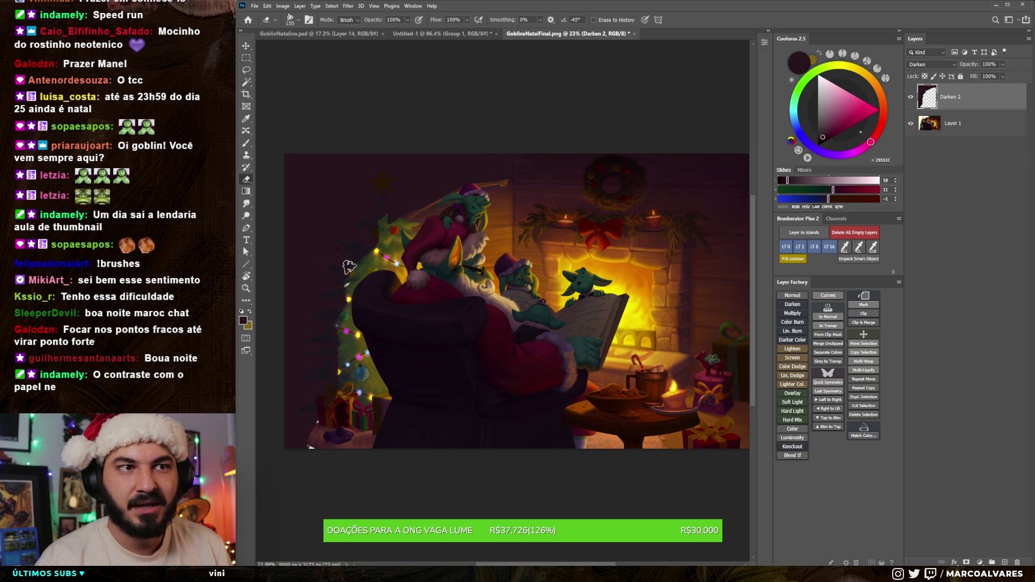
drag(384, 229, 377, 254)
key(bracketleft)
key(bracketleft)
key(bracketleft)
drag(384, 197, 386, 215)
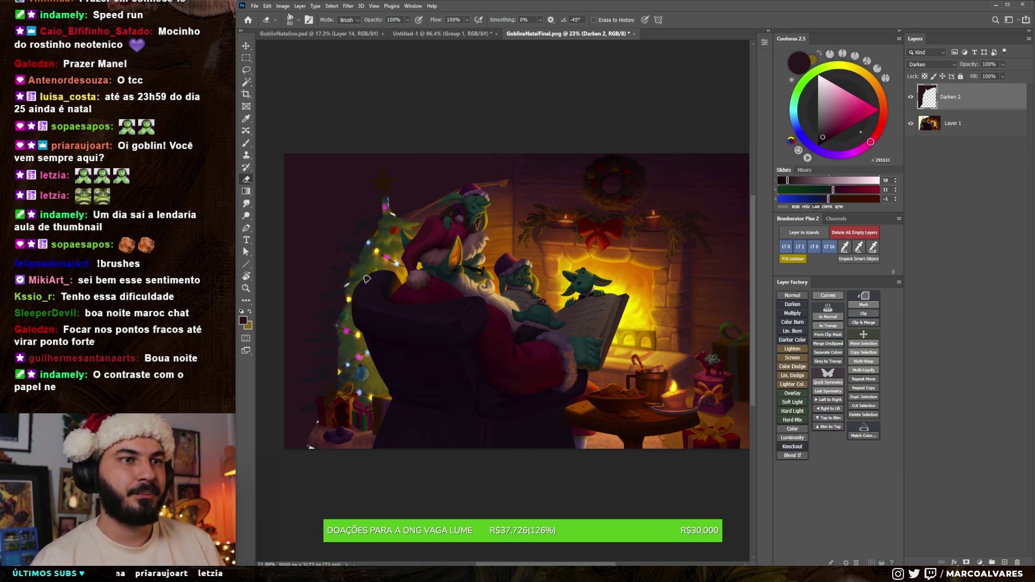
Step: Toggle Darken 2 off and on to compare, then leave it hidden
click(910, 97)
click(911, 98)
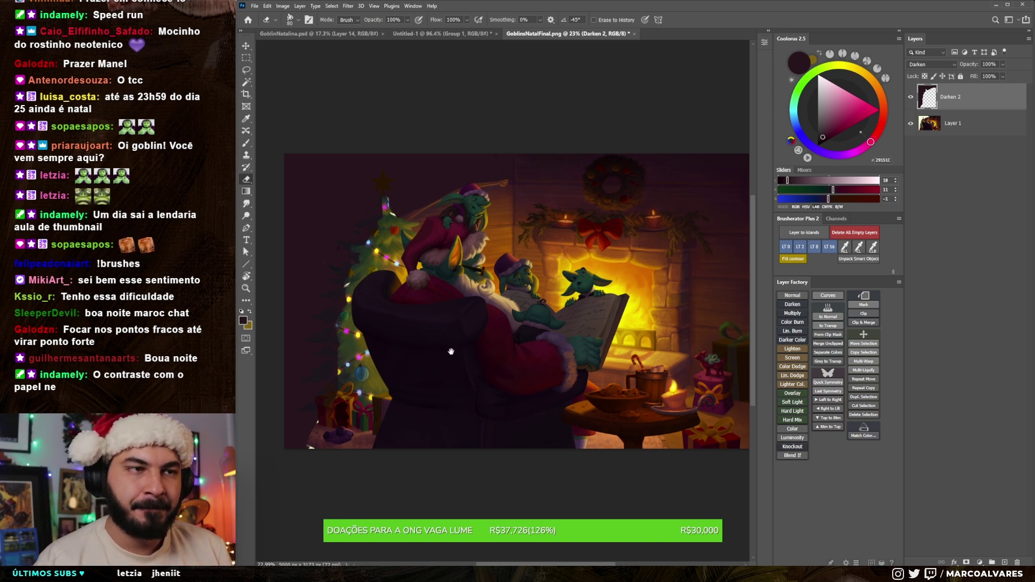
drag(451, 351, 446, 356)
click(911, 97)
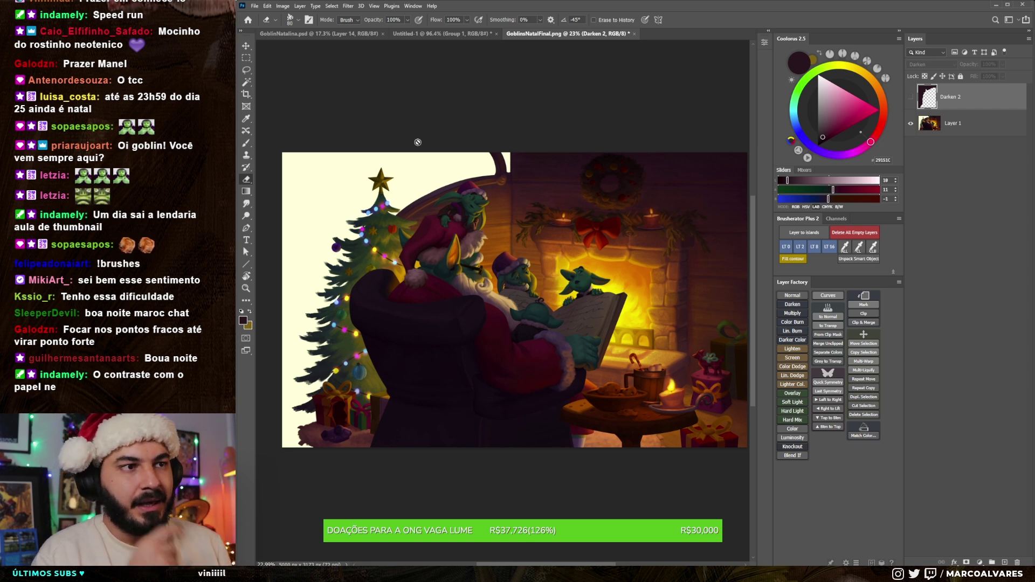
drag(456, 348, 452, 341)
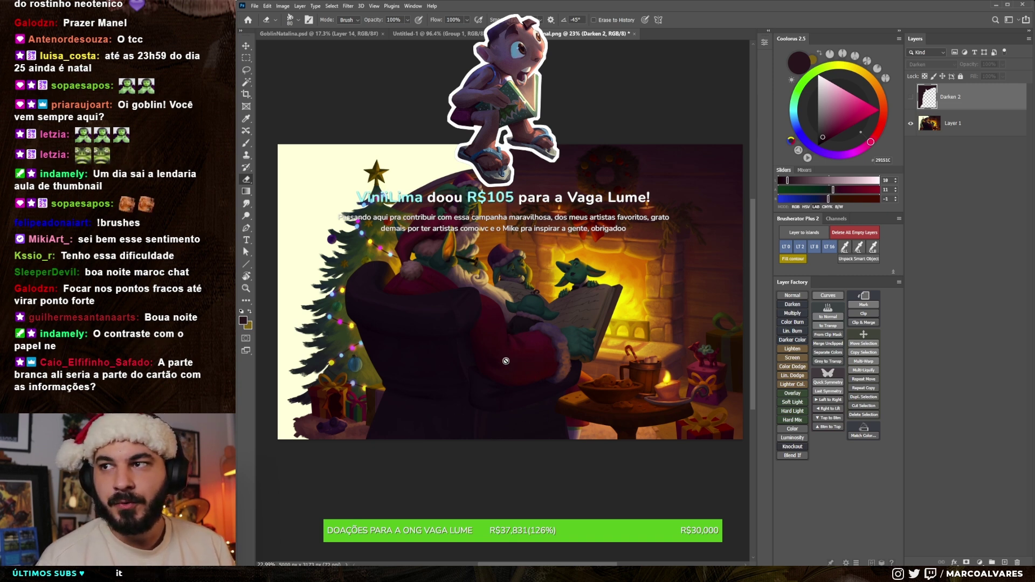
drag(510, 291, 516, 432)
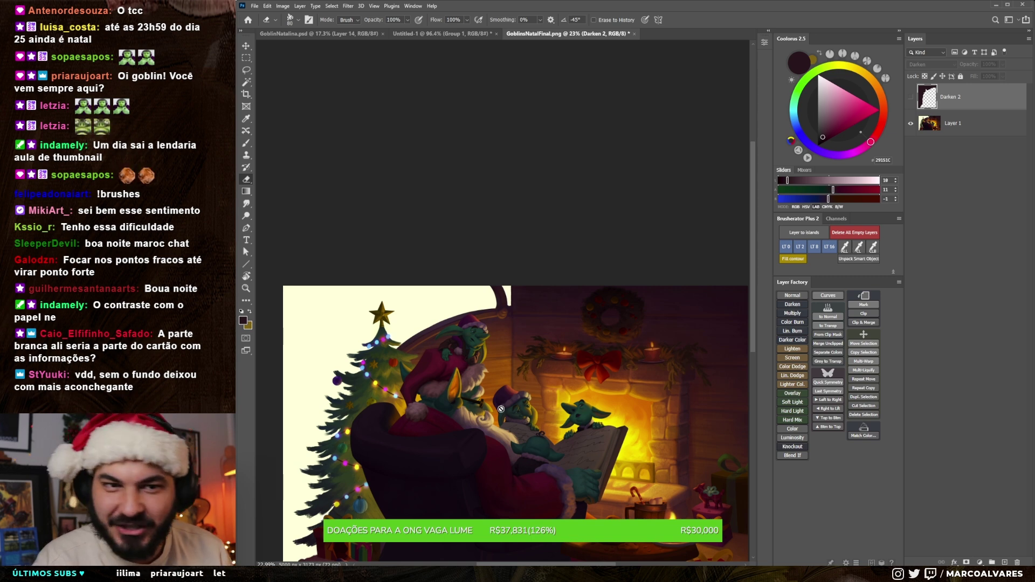
scroll(467, 444, down, 2)
drag(466, 444, 465, 387)
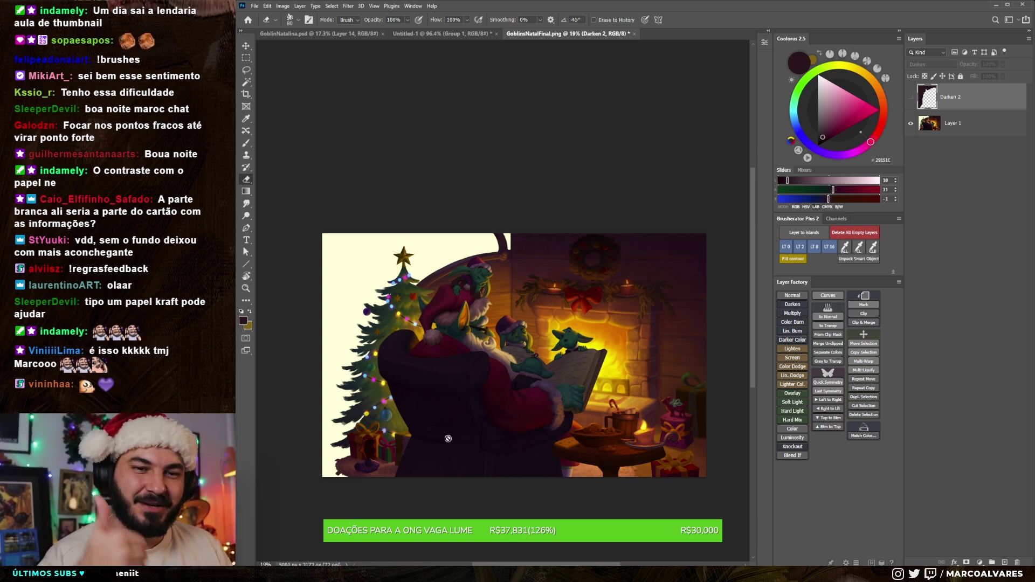
scroll(501, 382, up, 1)
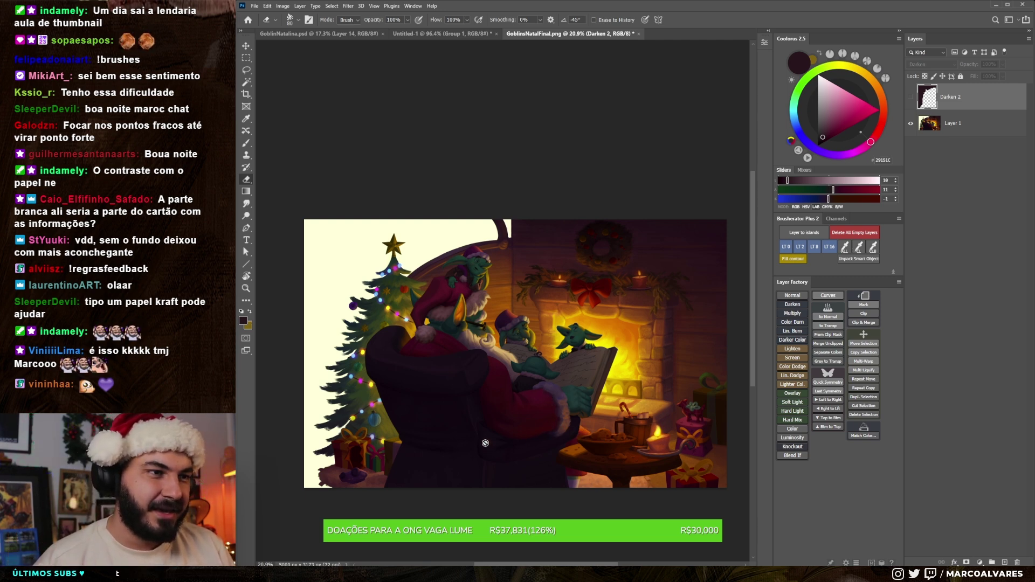
scroll(637, 439, up, 1)
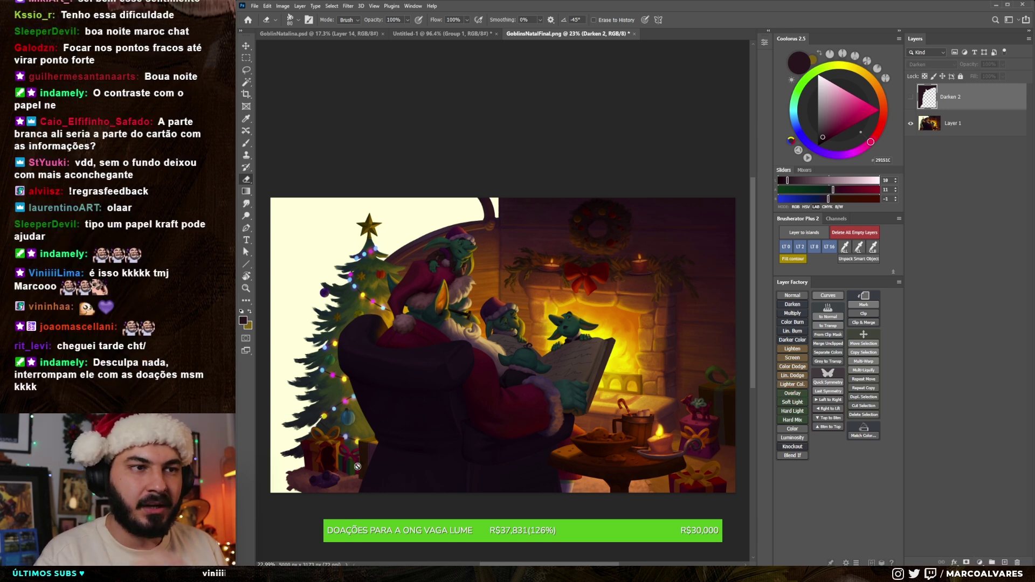
key(b)
Step: Pick a darker purple-black paint colour, then bring up the ArtStation reference window maximized
alt+click(425, 386)
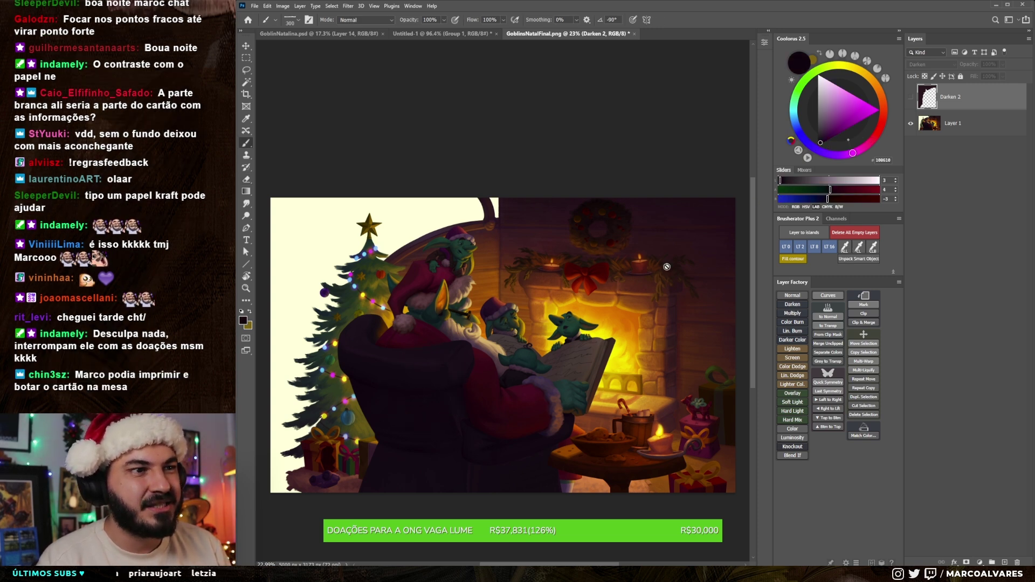
alt+click(404, 405)
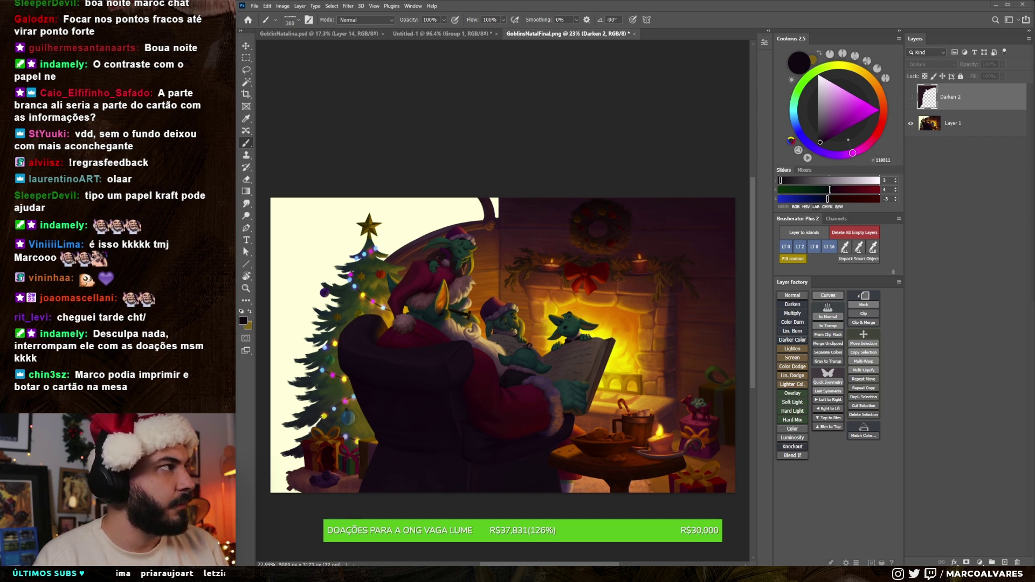
mouse_move(598, 175)
mouse_down()
mouse_move(541, 175)
mouse_move(588, 172)
mouse_up()
double_click(580, 173)
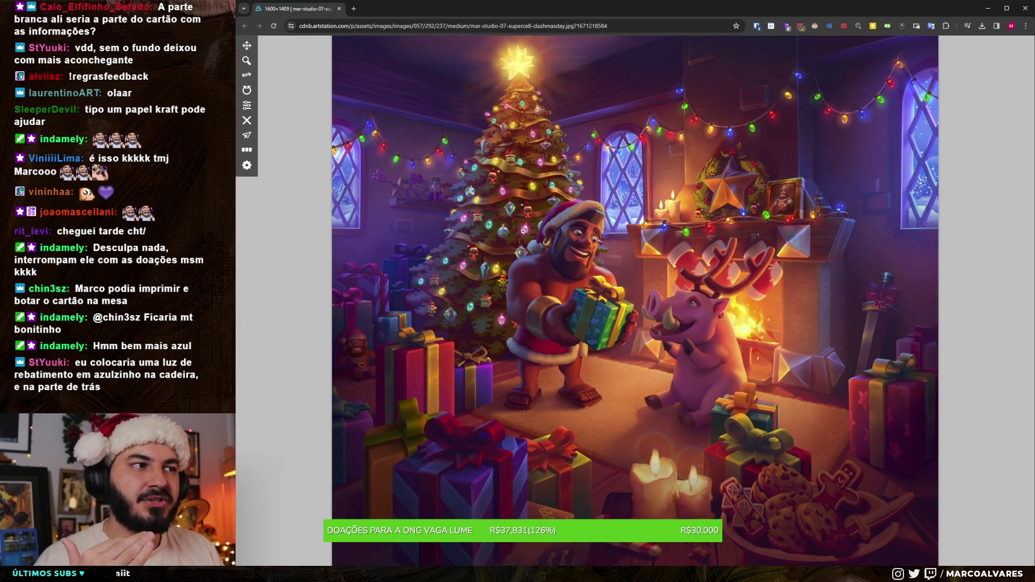
Step: Shrink the Chrome reference window aside to reveal the fireside painting in Photoshop
key(super+Down)
key(super+Down)
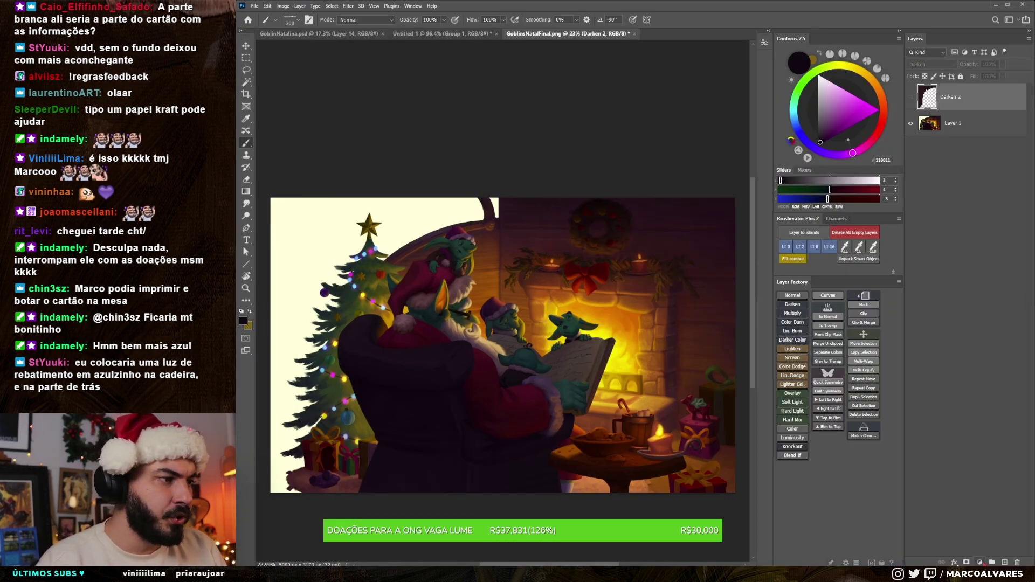
Step: Add a Curves adjustment, raising the black point and bending the RGB curve upward
click(765, 42)
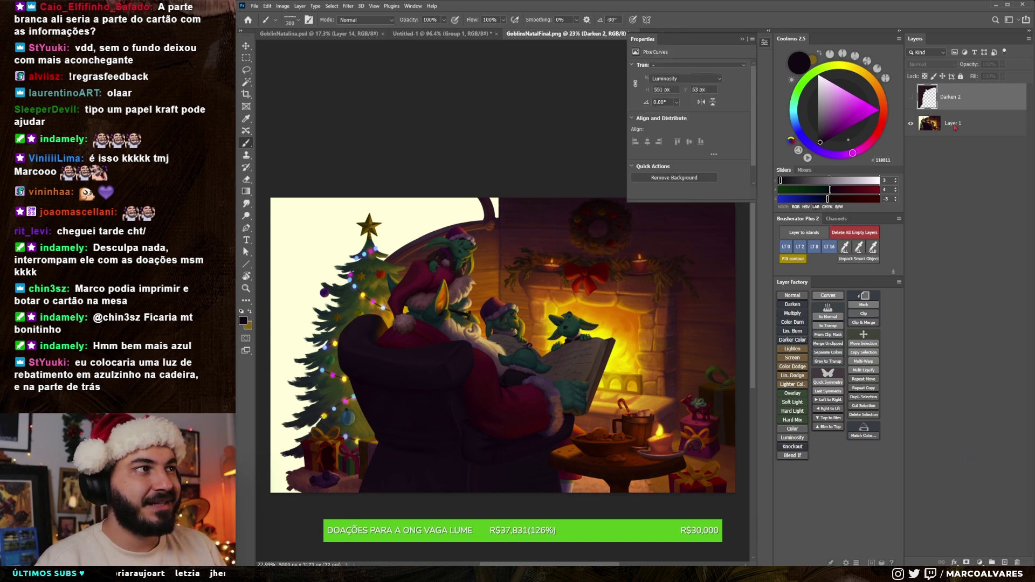
key(ctrl+m)
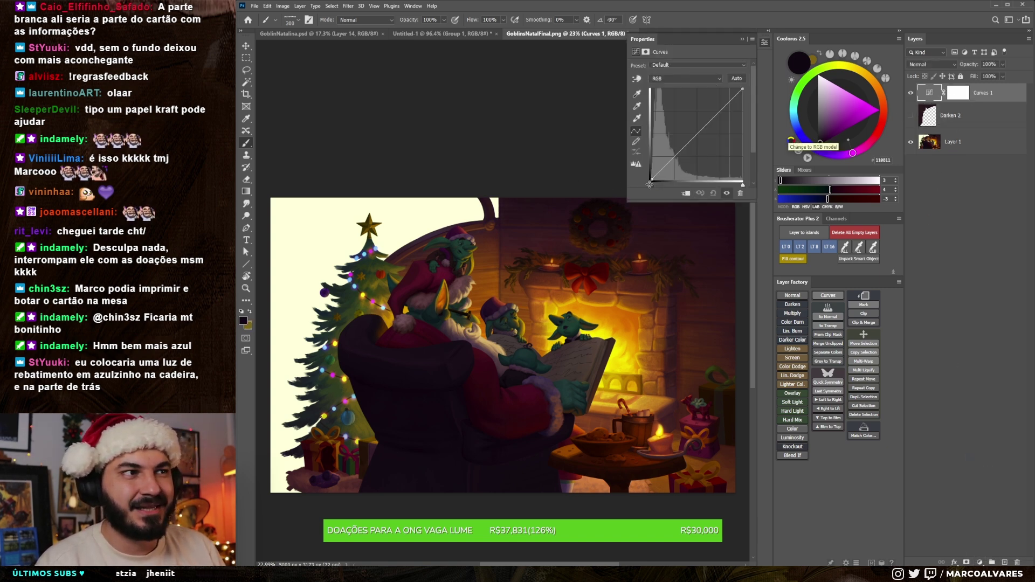
drag(653, 179, 651, 170)
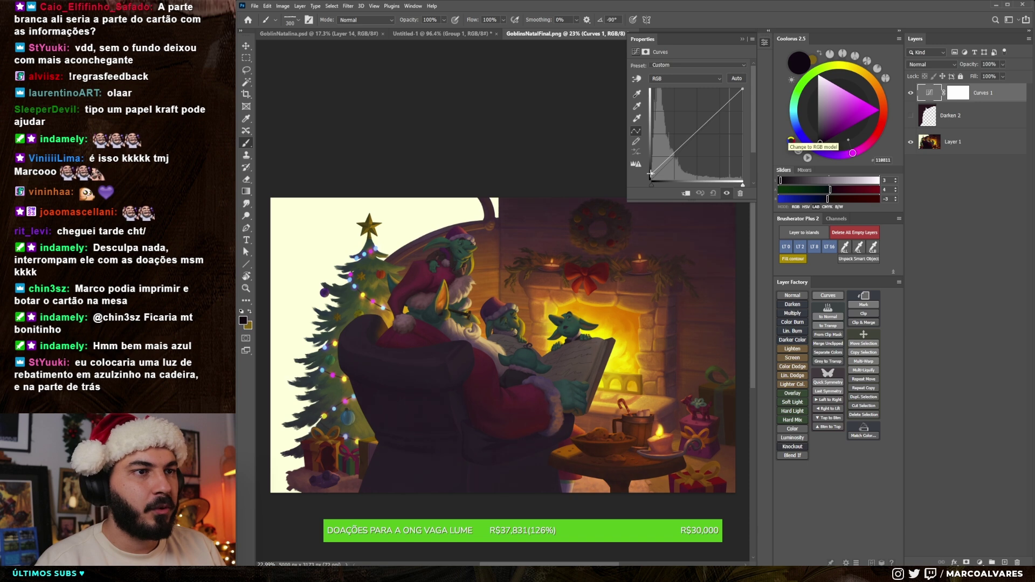
drag(681, 150, 678, 141)
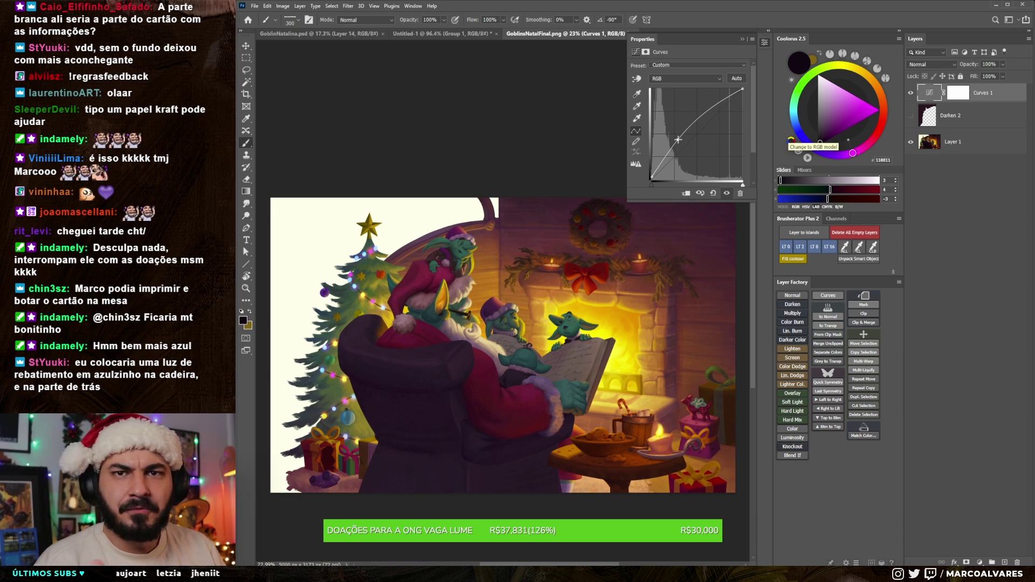
drag(679, 140, 681, 142)
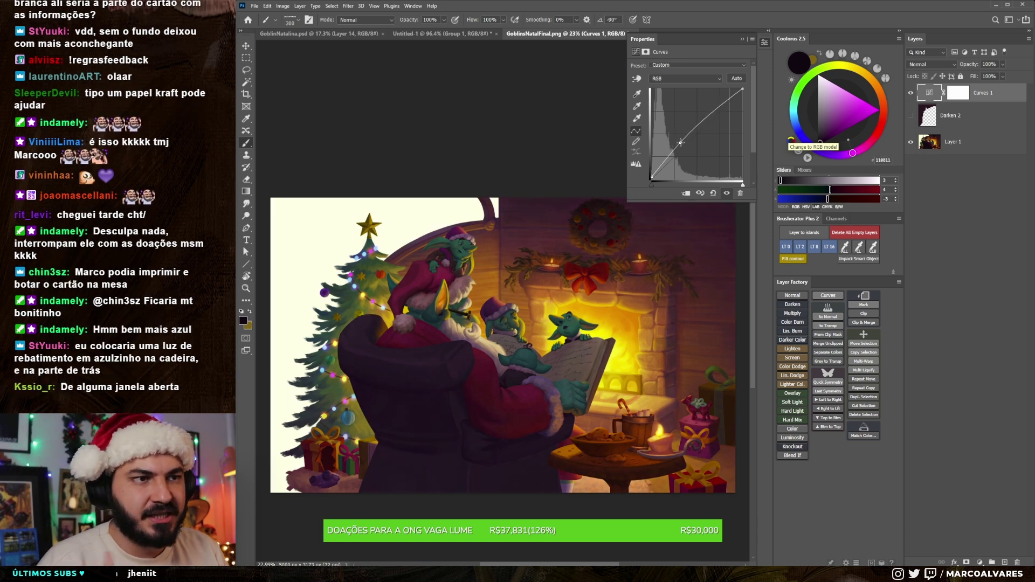
Step: Compare the painting with Curves 1 on and off and view the Blue channel curve
click(911, 93)
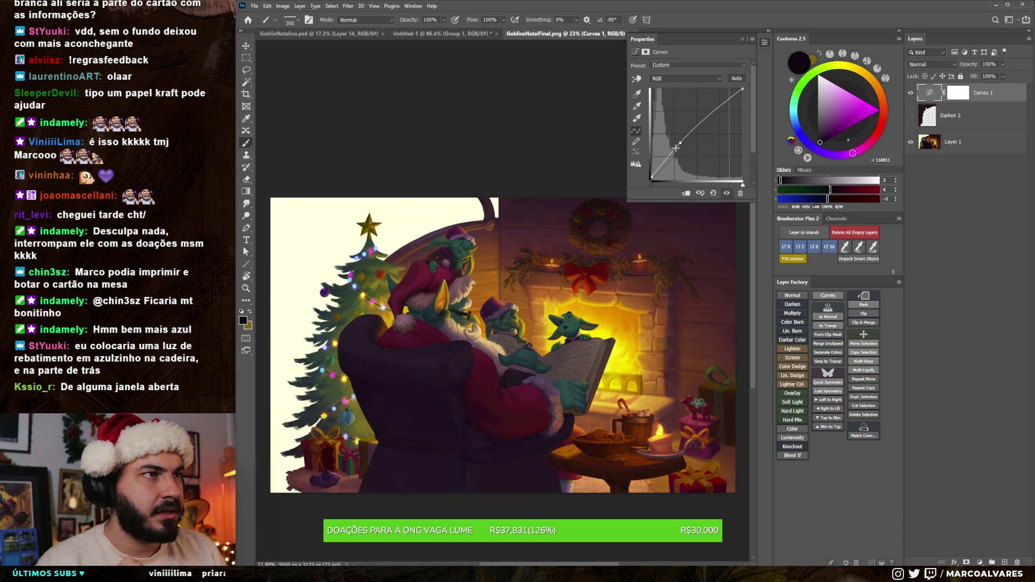
click(669, 79)
click(662, 114)
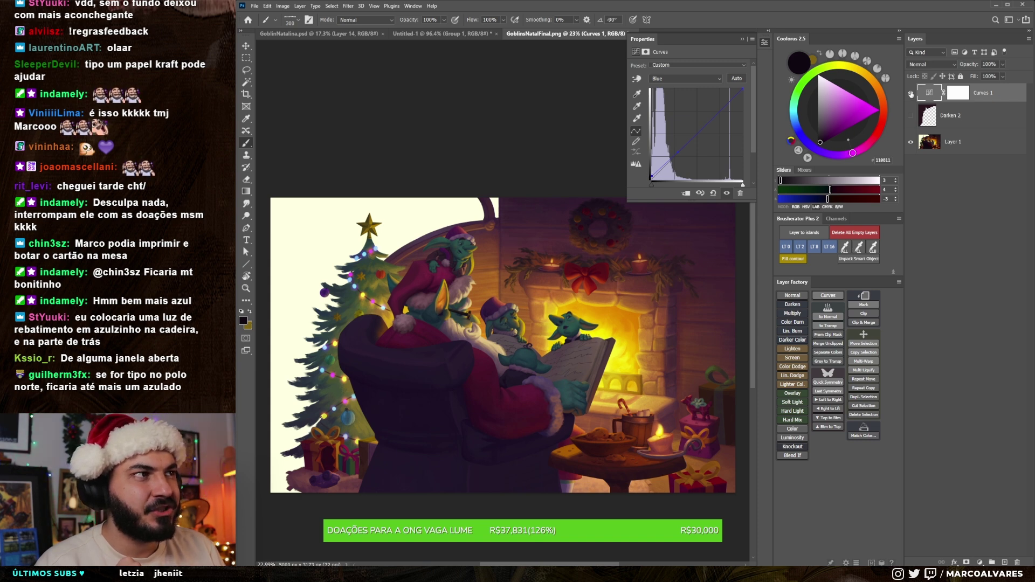
click(912, 93)
click(912, 93)
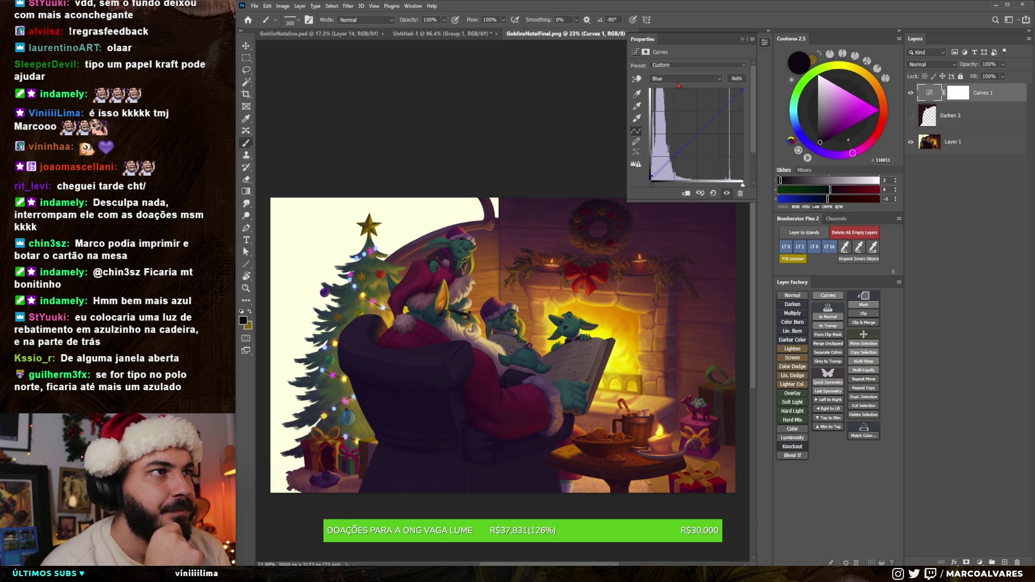
Step: View the Red channel curve and compare before and after again, leaving Curves on
click(685, 78)
click(674, 93)
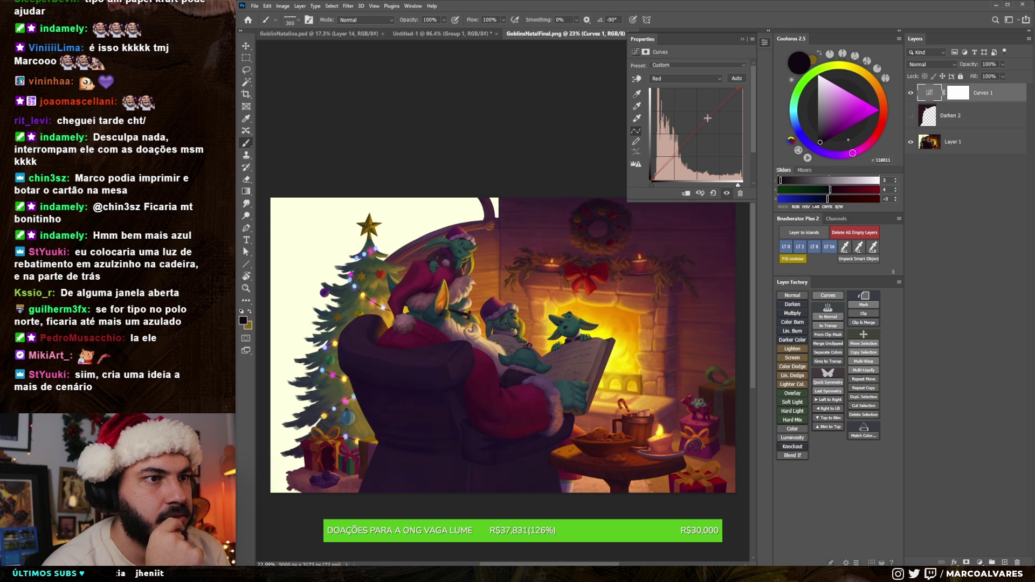
click(911, 92)
click(911, 93)
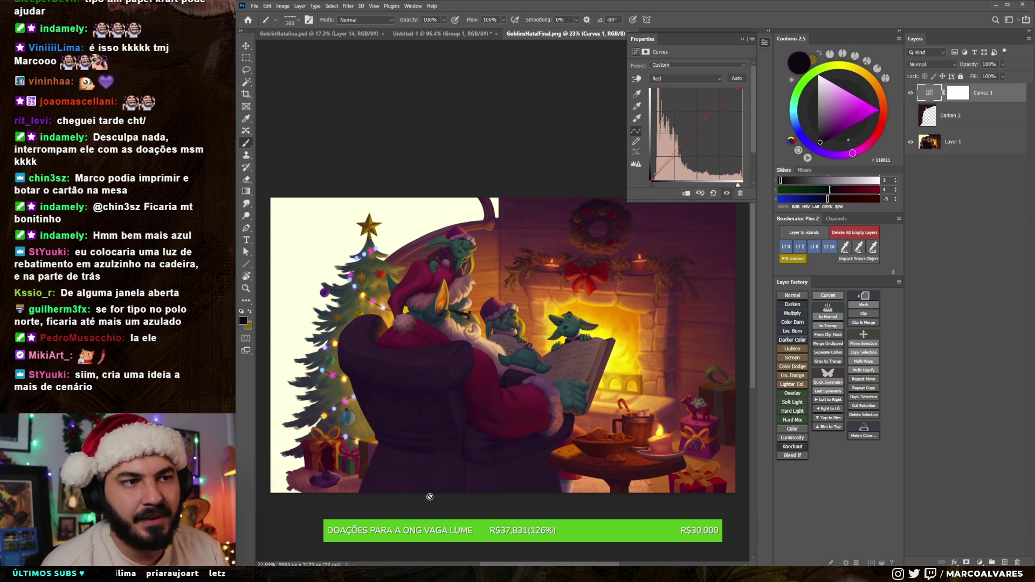
scroll(443, 444, down, 3)
scroll(370, 465, up, 2)
scroll(370, 464, up, 1)
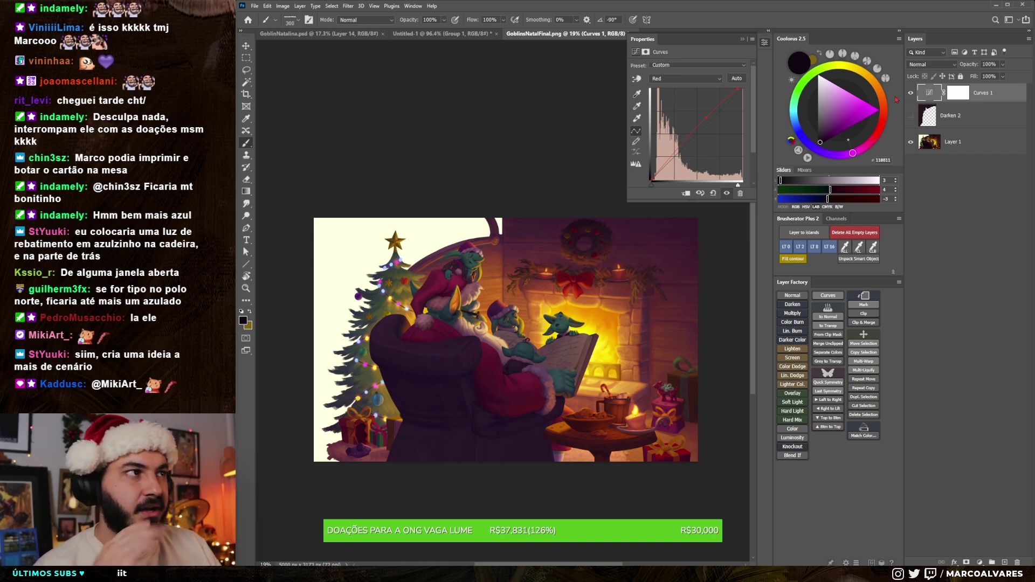
click(911, 94)
click(911, 94)
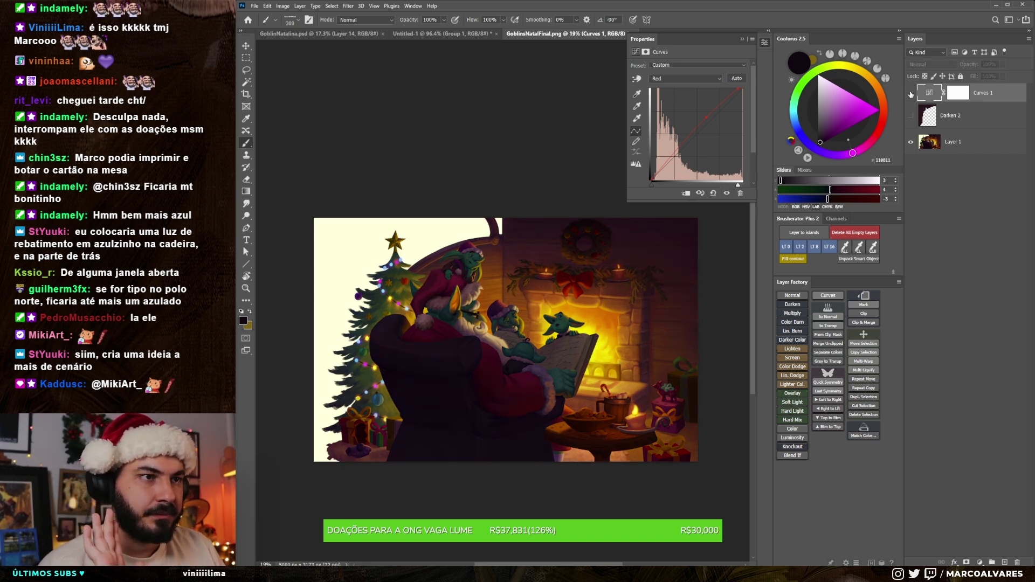
Step: Close the Properties panel and add a new empty layer on top
click(742, 42)
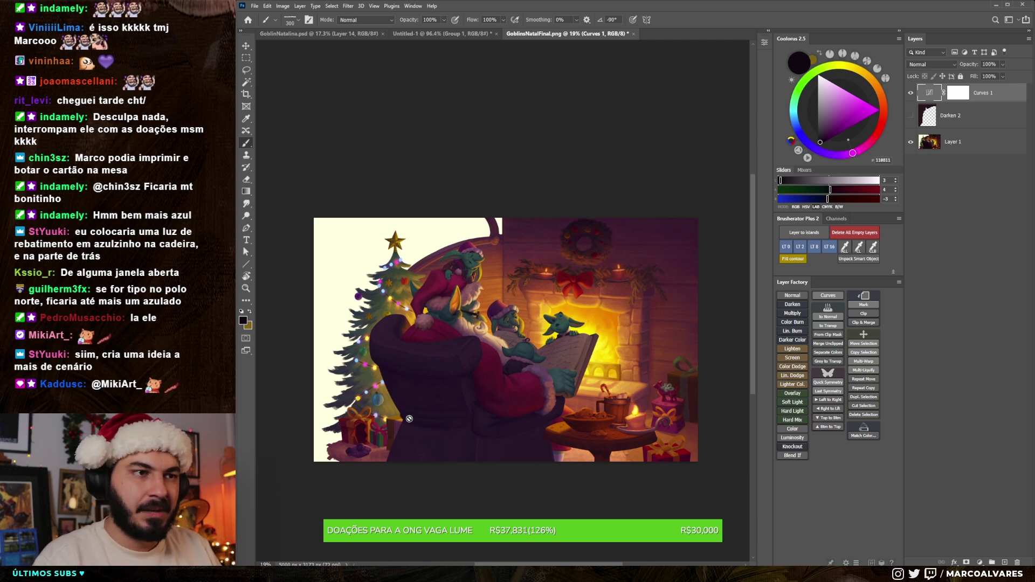
scroll(410, 419, up, 3)
drag(430, 399, 415, 400)
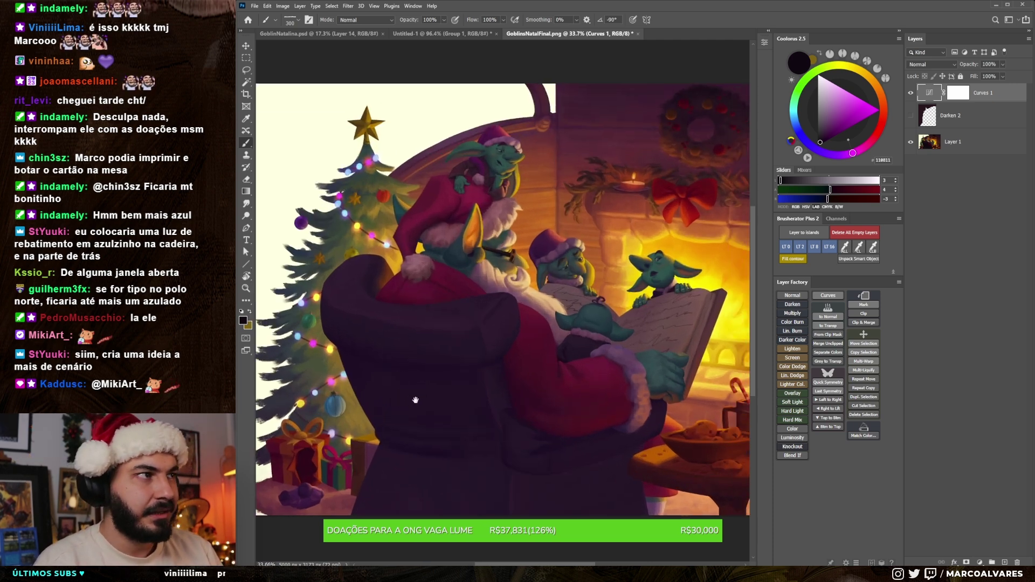
scroll(415, 400, down, 3)
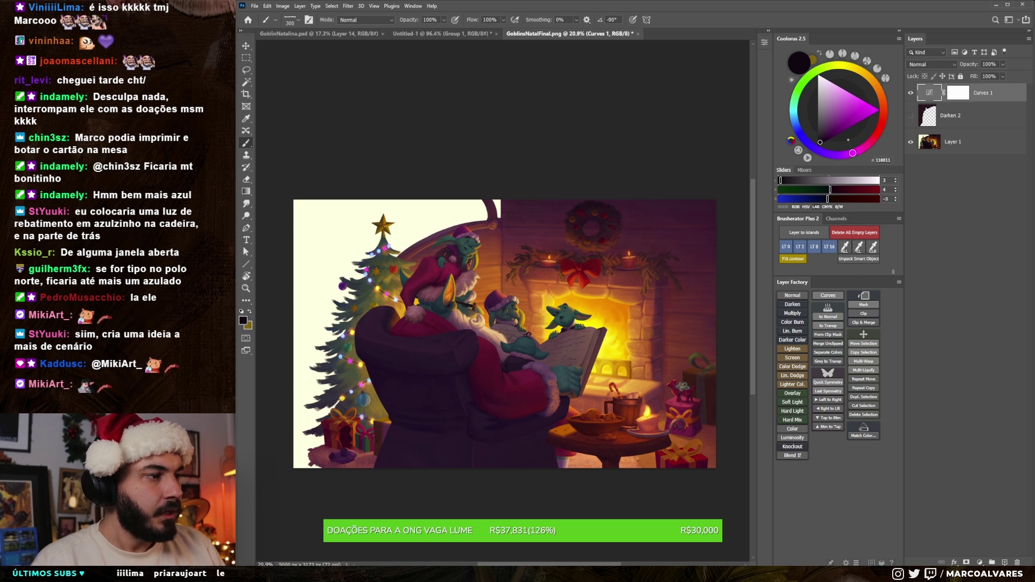
key(ctrl+shift+alt+n)
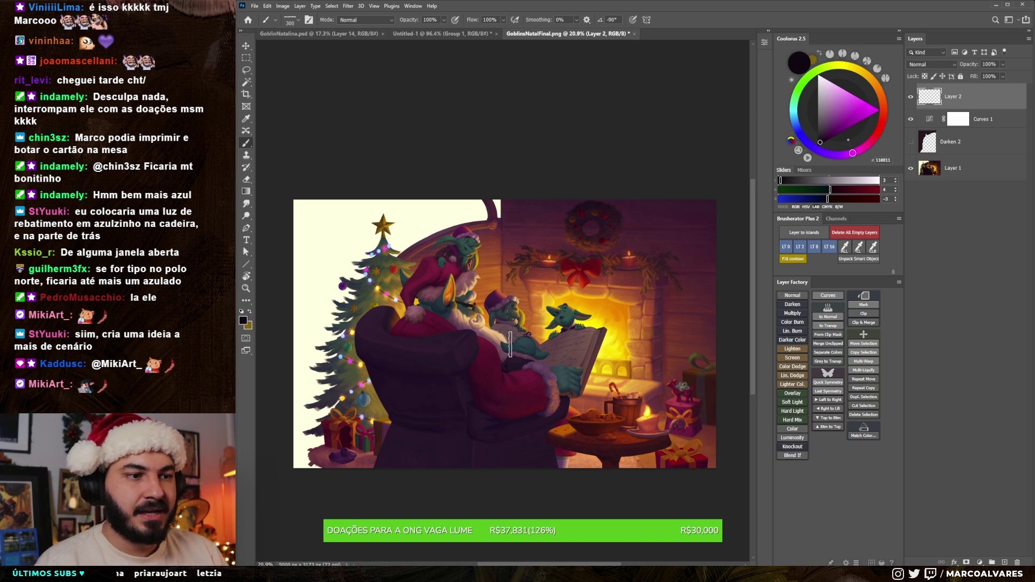
Step: Set the brush size to 40 and zoom in on Santa's pipe and beard
scroll(510, 343, down, 1)
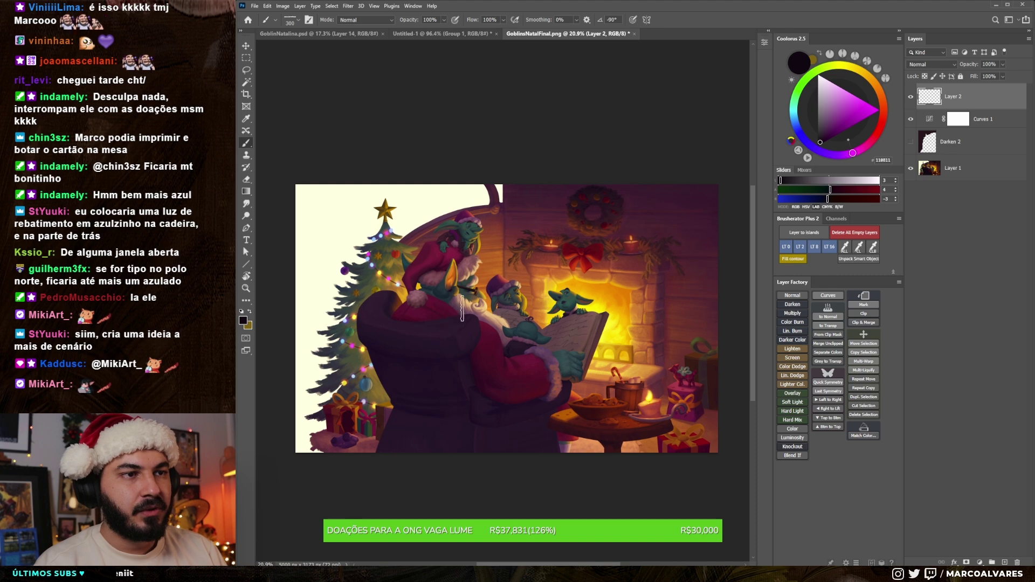
right_click(484, 275)
click(518, 410)
scroll(449, 291, up, 4)
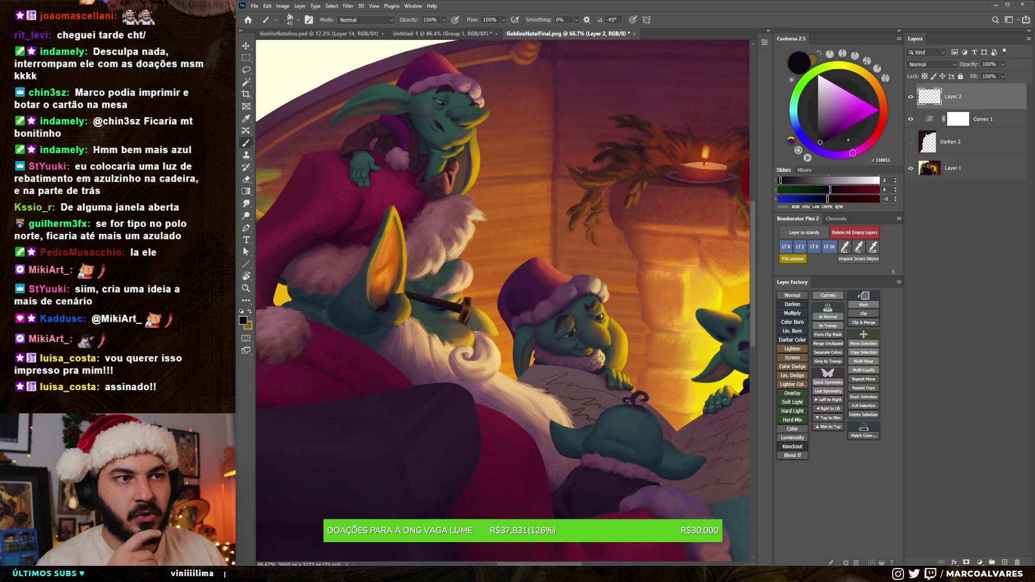
drag(516, 412, 510, 386)
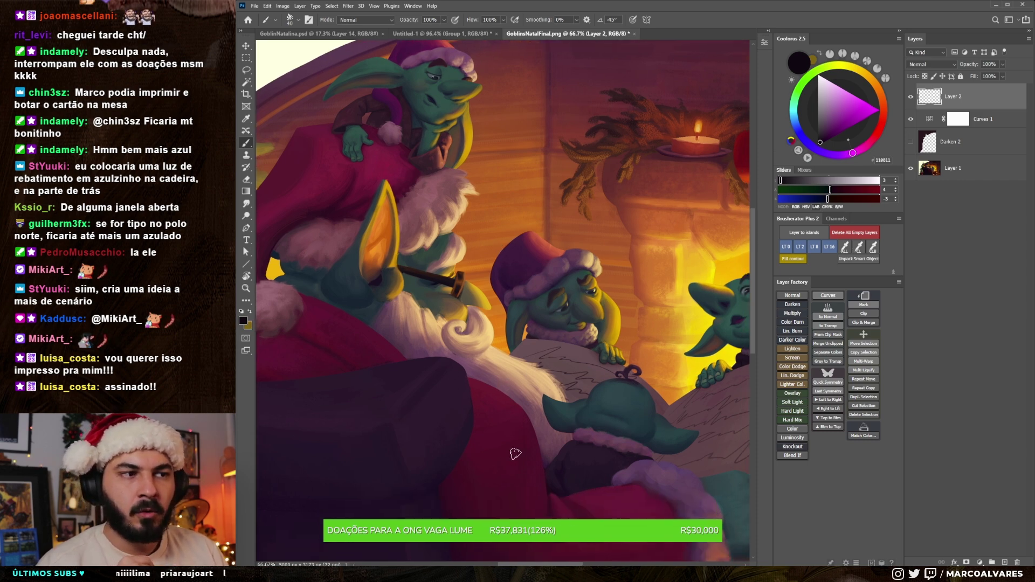
drag(457, 333, 480, 337)
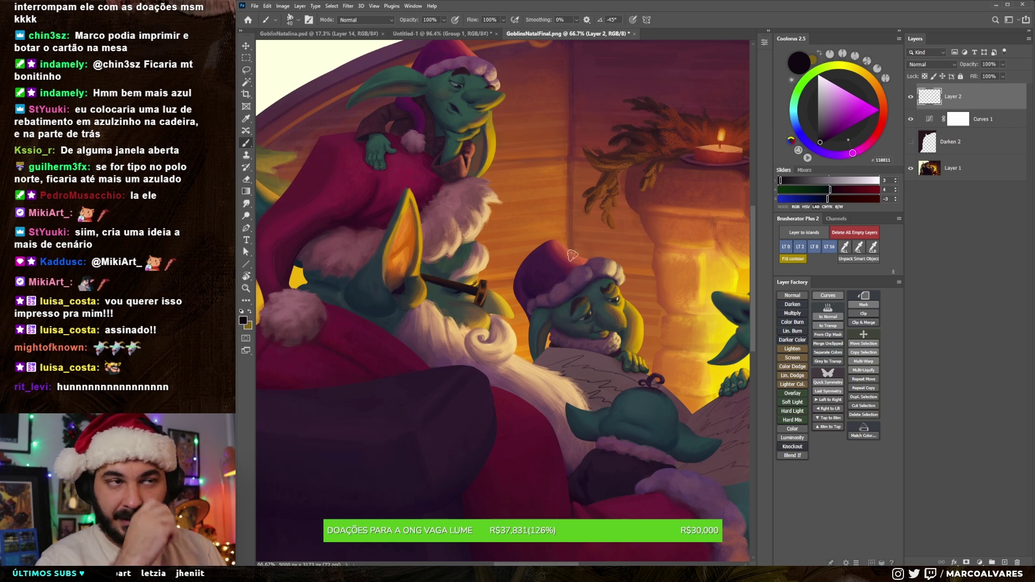
Step: Shrink the brush for detail work and pick a magenta-red sketch colour
key(bracketleft)
key(ctrl+z)
key(bracketleft)
key(bracketleft)
key(ctrl+shift+z)
click(883, 102)
mouse_move(885, 102)
mouse_down()
mouse_move(868, 144)
mouse_move(864, 105)
mouse_up()
Step: Sketch a magenta diamond outline near the pipe on Layer 2
click(857, 123)
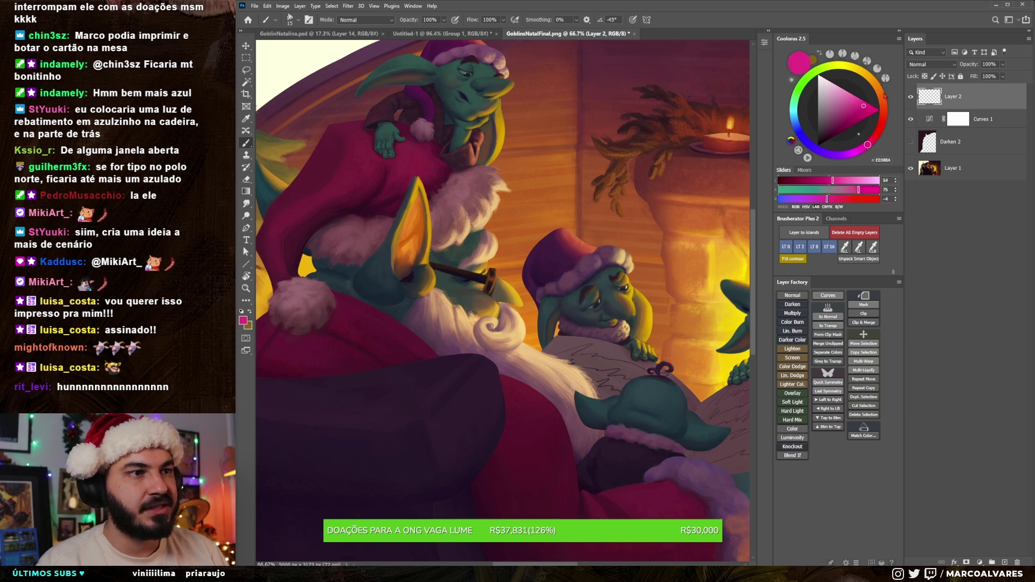
key(ctrl+z)
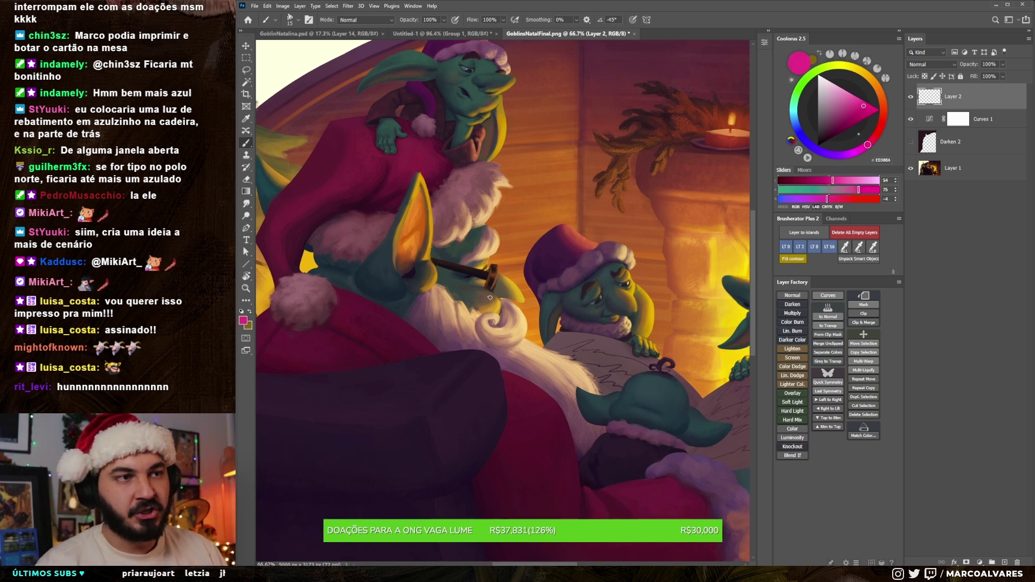
drag(456, 223, 463, 261)
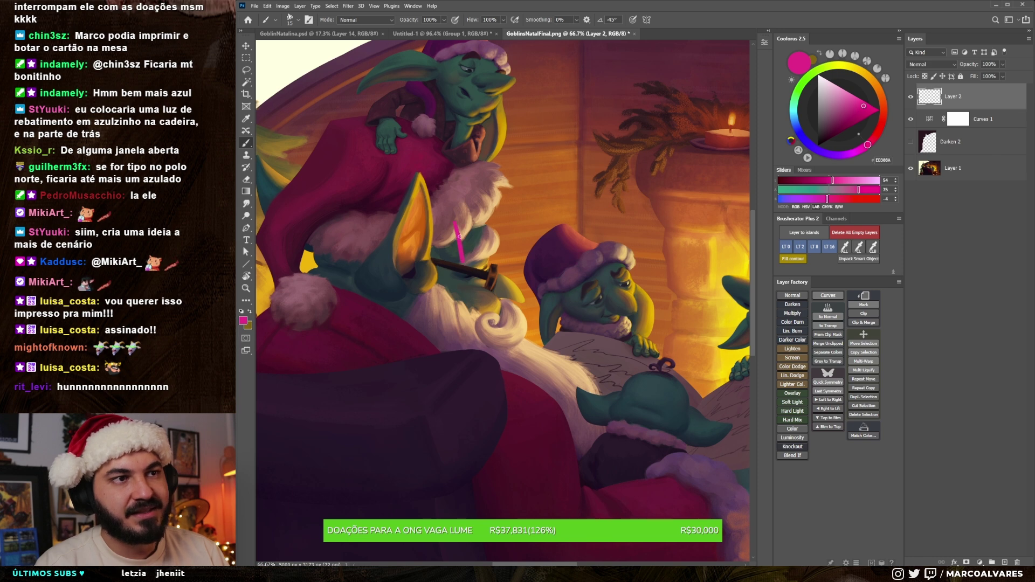
mouse_move(484, 198)
mouse_down()
mouse_move(464, 262)
mouse_move(491, 231)
mouse_up()
mouse_move(466, 268)
mouse_down()
mouse_move(502, 249)
mouse_move(494, 271)
mouse_up()
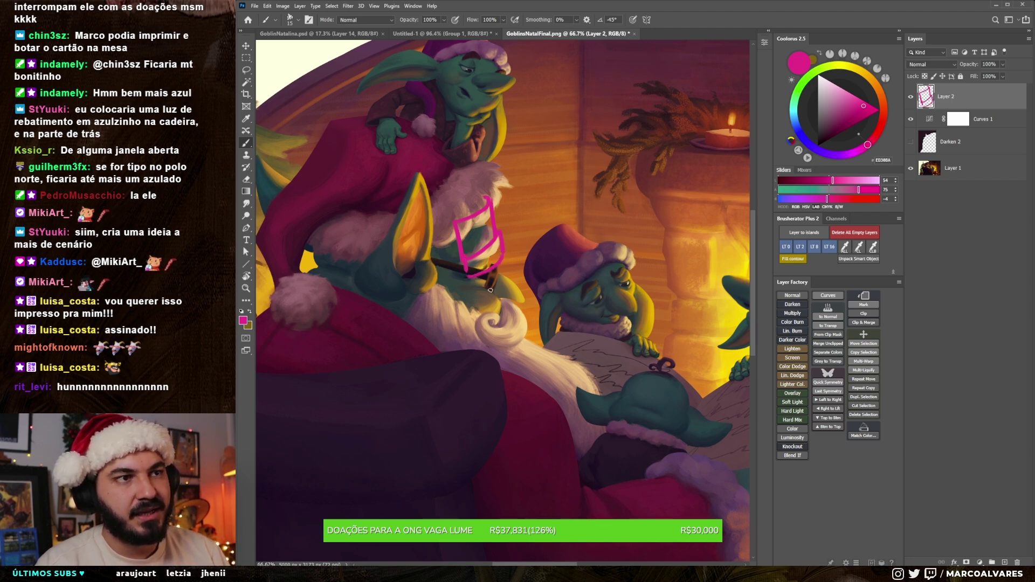
scroll(496, 220, down, 1)
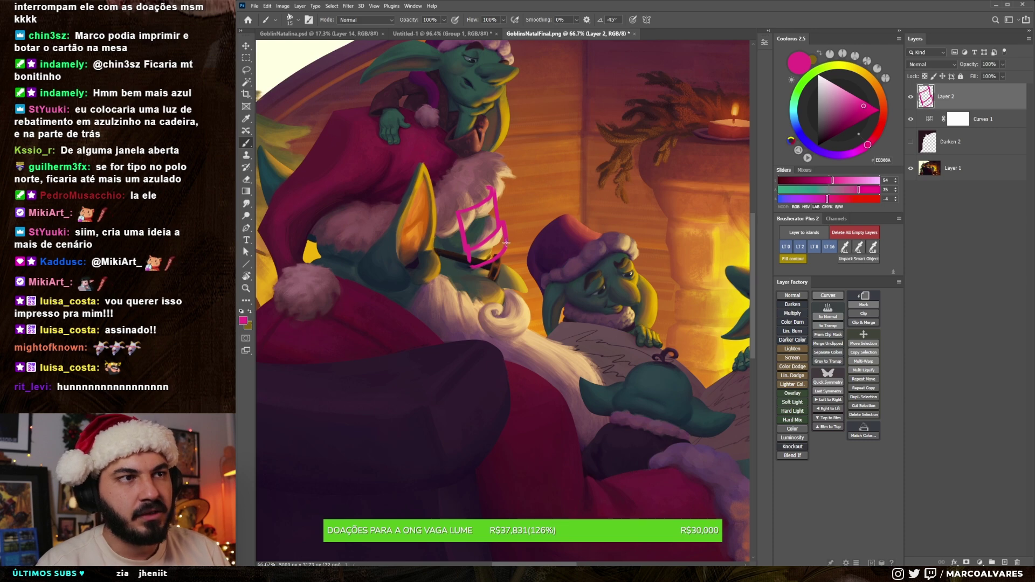
drag(489, 261, 492, 257)
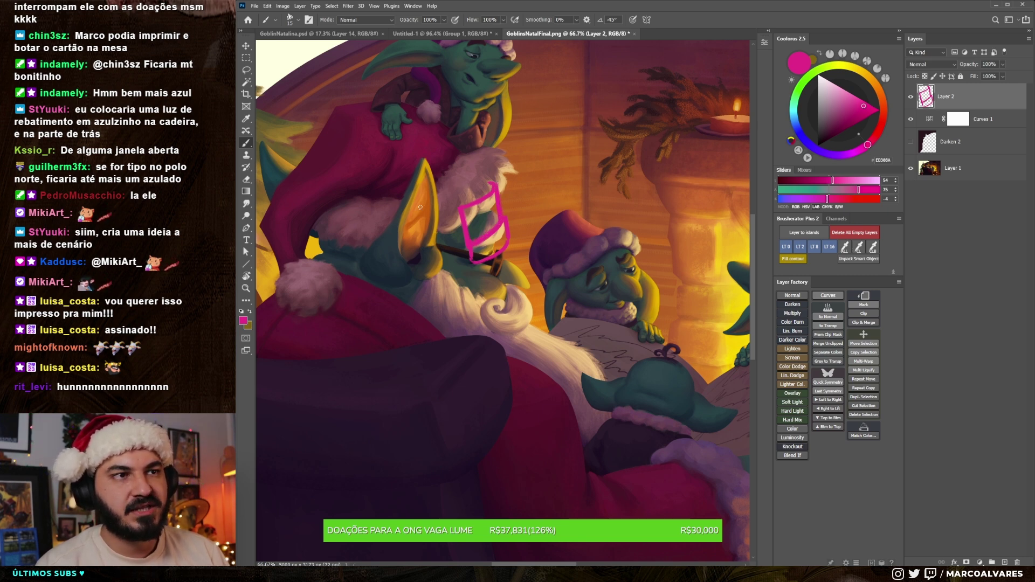
Step: Add a left box along the belt and ear and split the right box vertically
drag(466, 247, 419, 258)
mouse_move(409, 218)
mouse_down()
mouse_move(417, 256)
mouse_move(466, 270)
mouse_up()
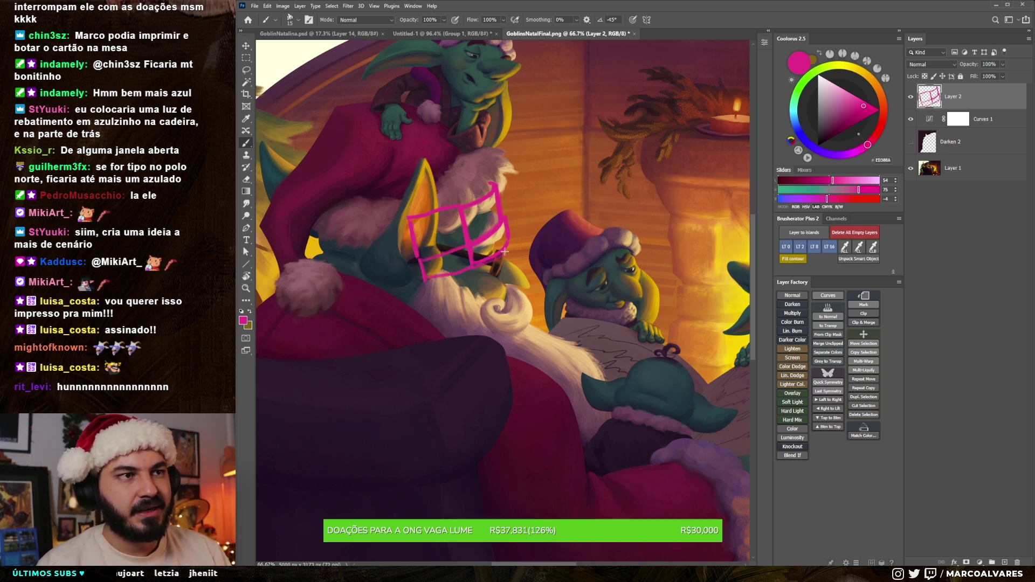
drag(487, 237, 491, 256)
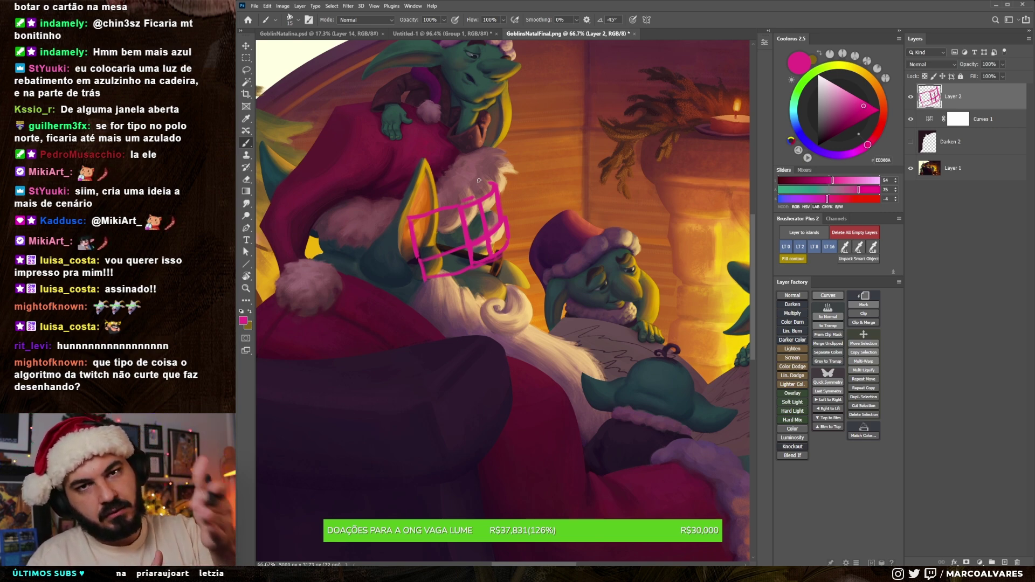
drag(483, 281, 468, 287)
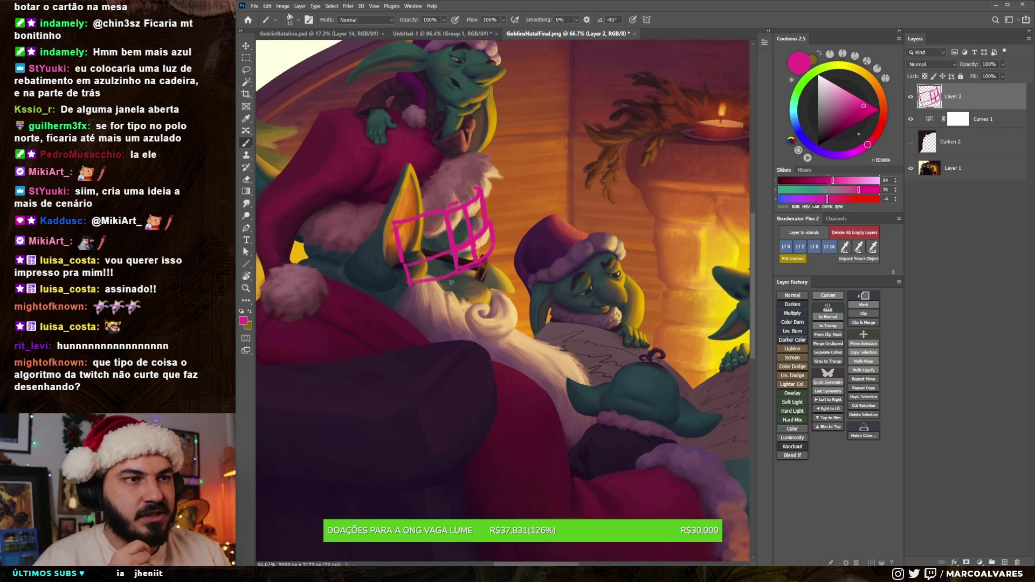
drag(550, 249, 548, 261)
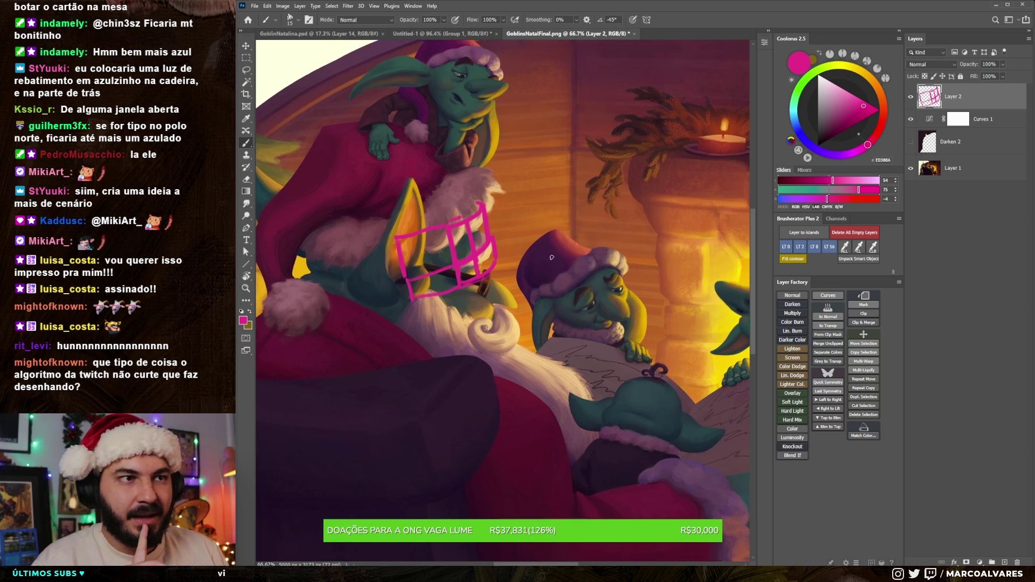
Step: Hide Layer 2's pink sketch and pan up above the top goblin
click(911, 96)
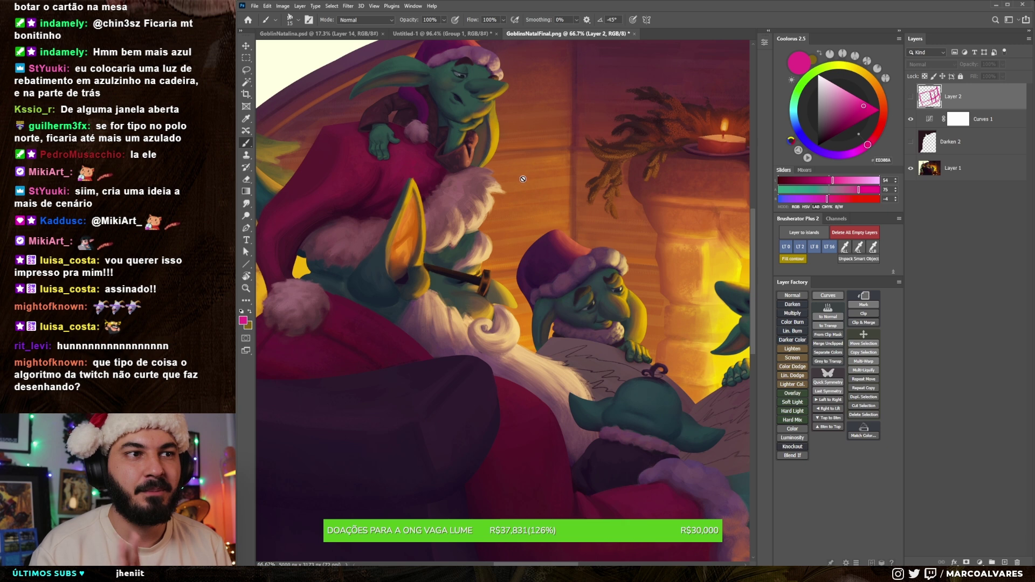
drag(520, 209, 519, 216)
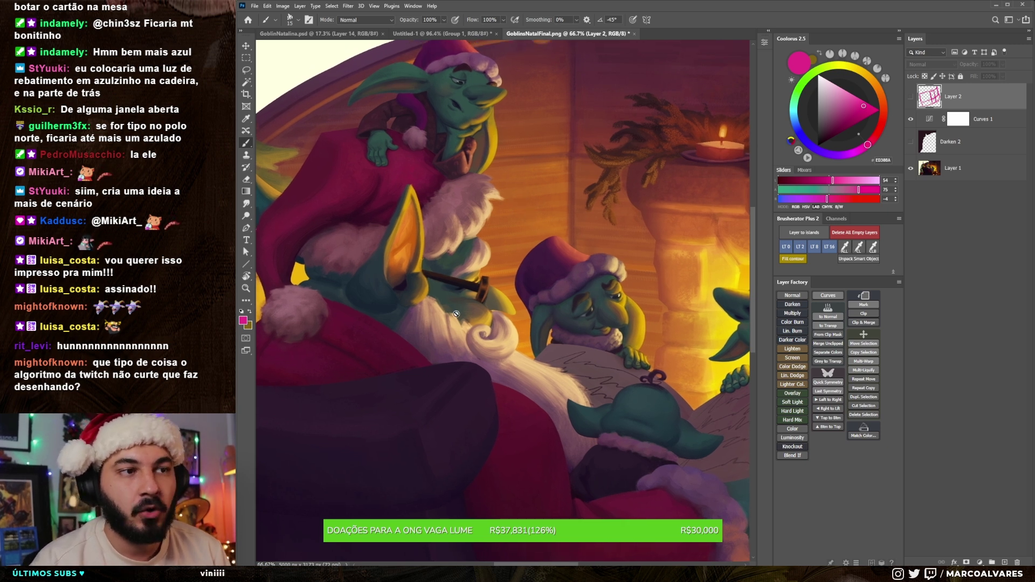
drag(456, 314, 482, 275)
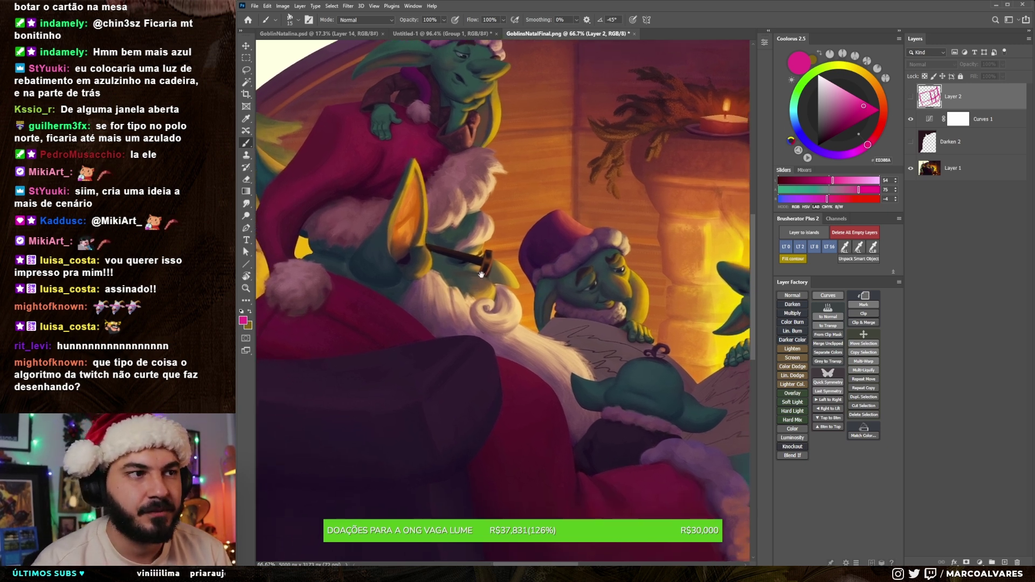
scroll(485, 226, up, 2)
scroll(485, 205, up, 2)
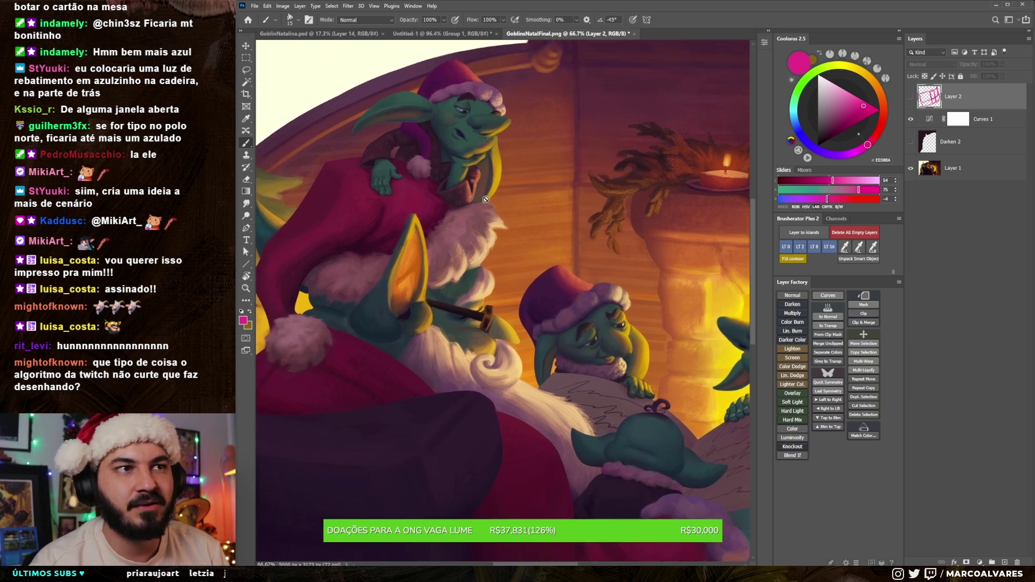
scroll(485, 199, up, 1)
key(ctrl+shift+alt+n)
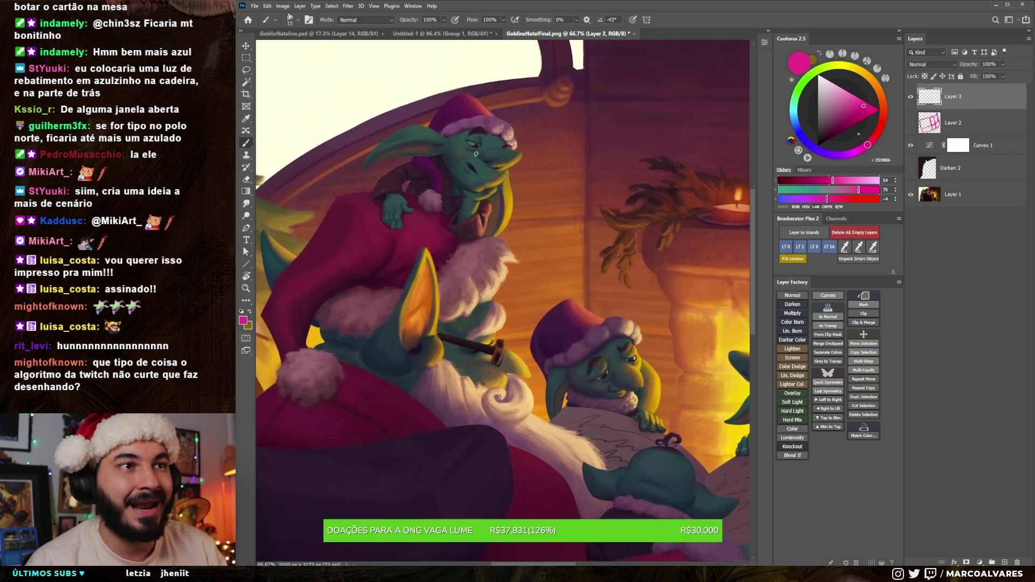
drag(481, 205, 486, 211)
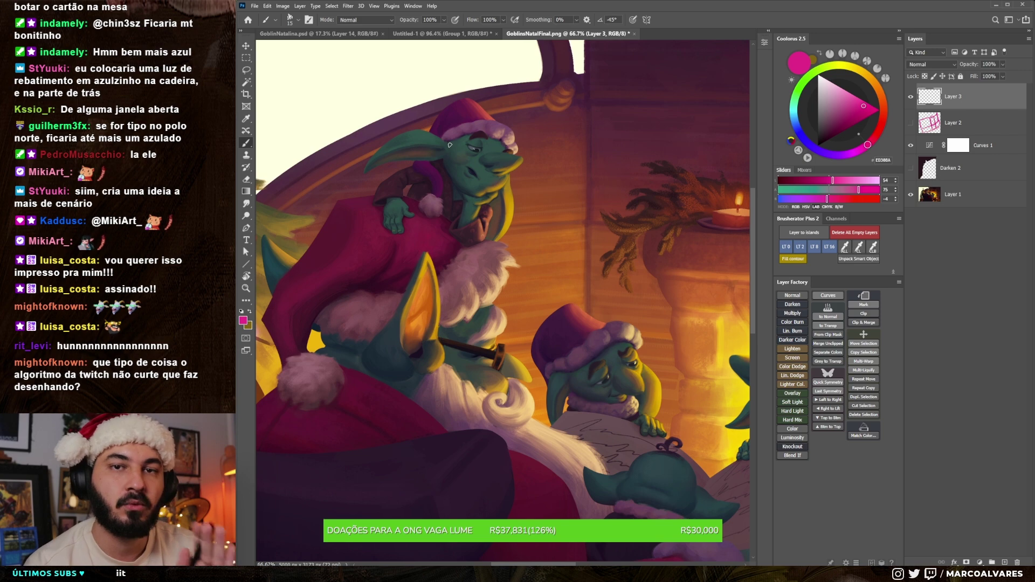
scroll(446, 170, up, 2)
key(bracketleft)
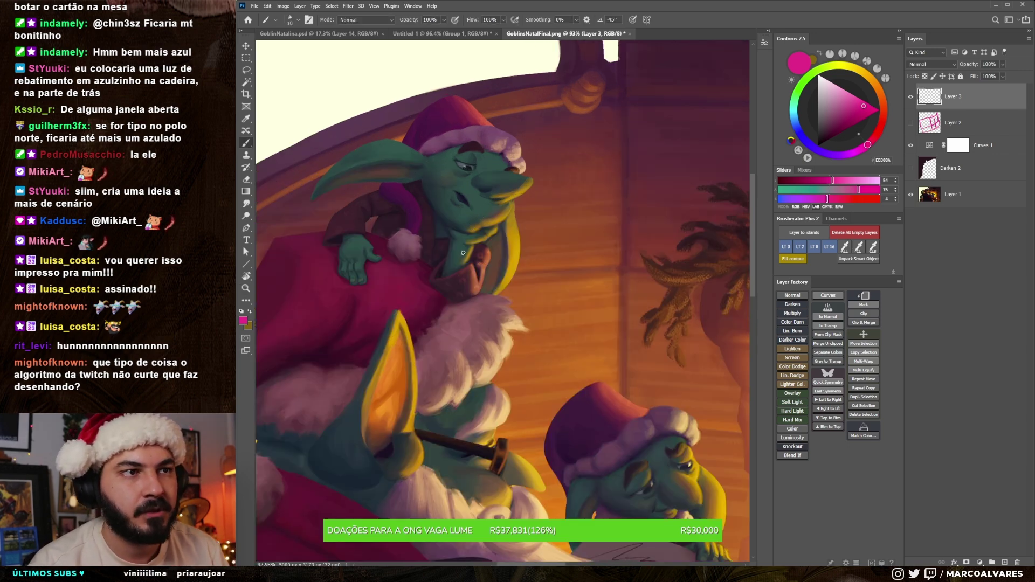
drag(471, 247, 466, 267)
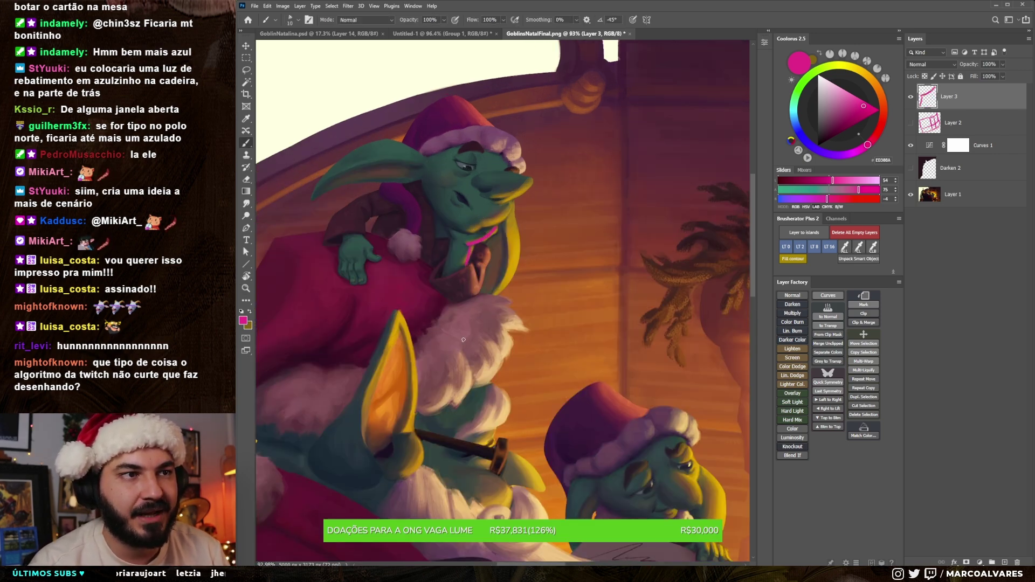
key(ctrl+z)
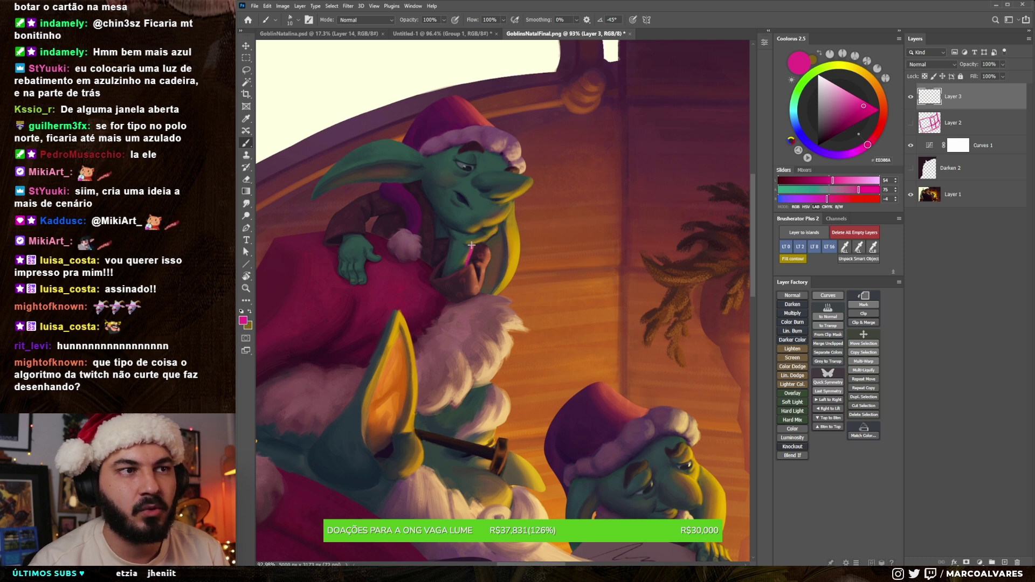
drag(489, 238, 500, 226)
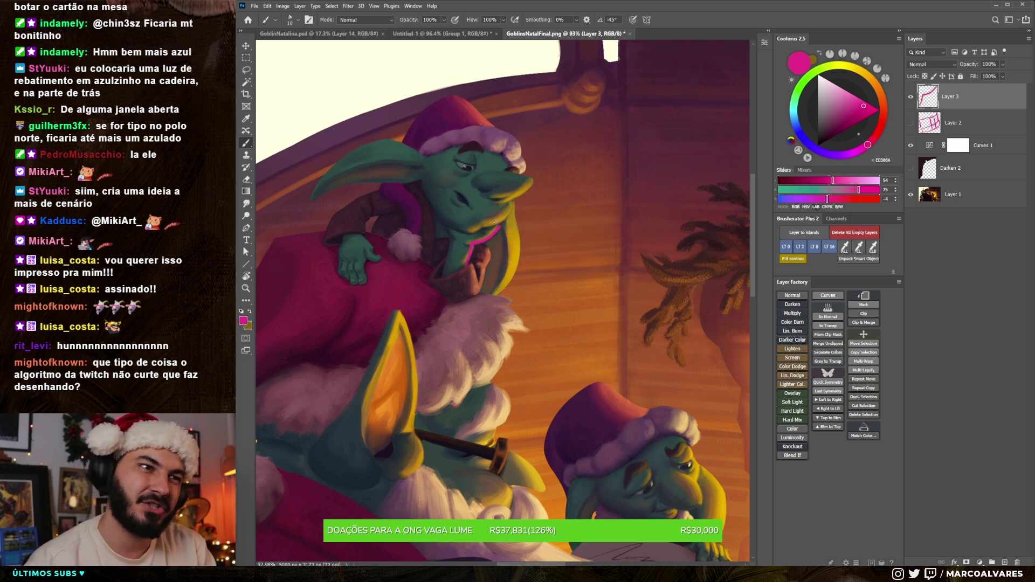
key(ctrl+z)
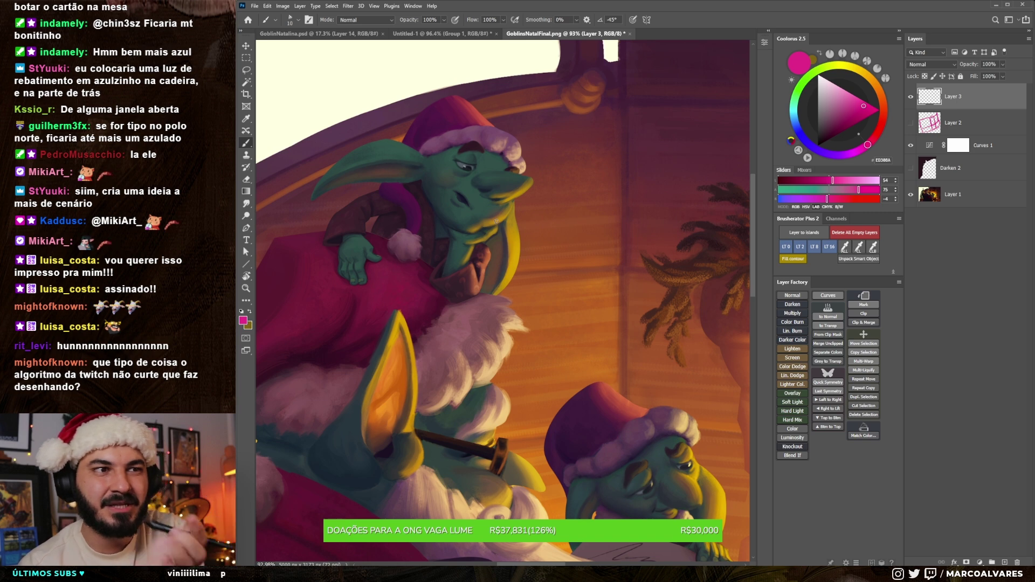
key(bracketleft)
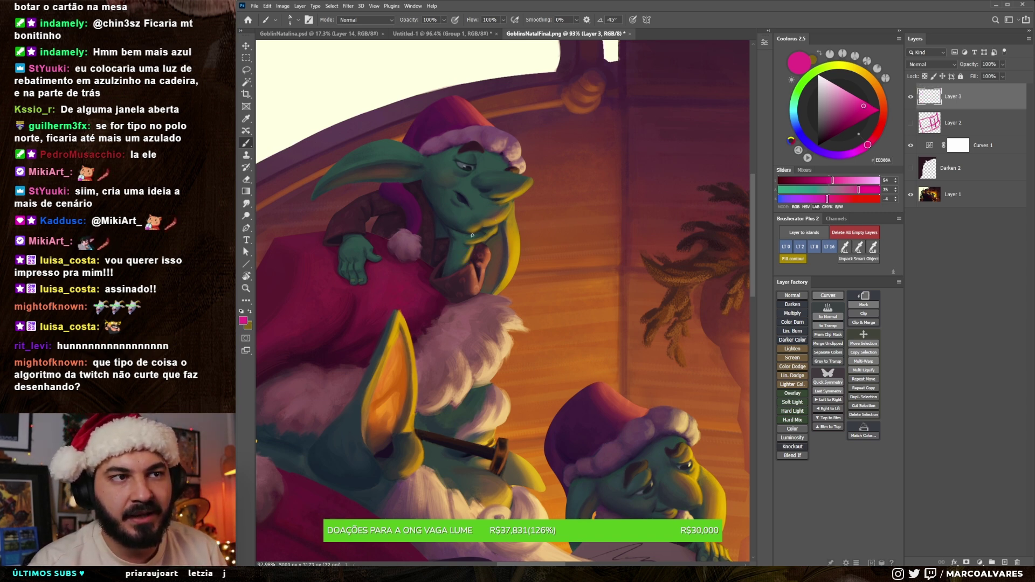
drag(470, 258, 460, 266)
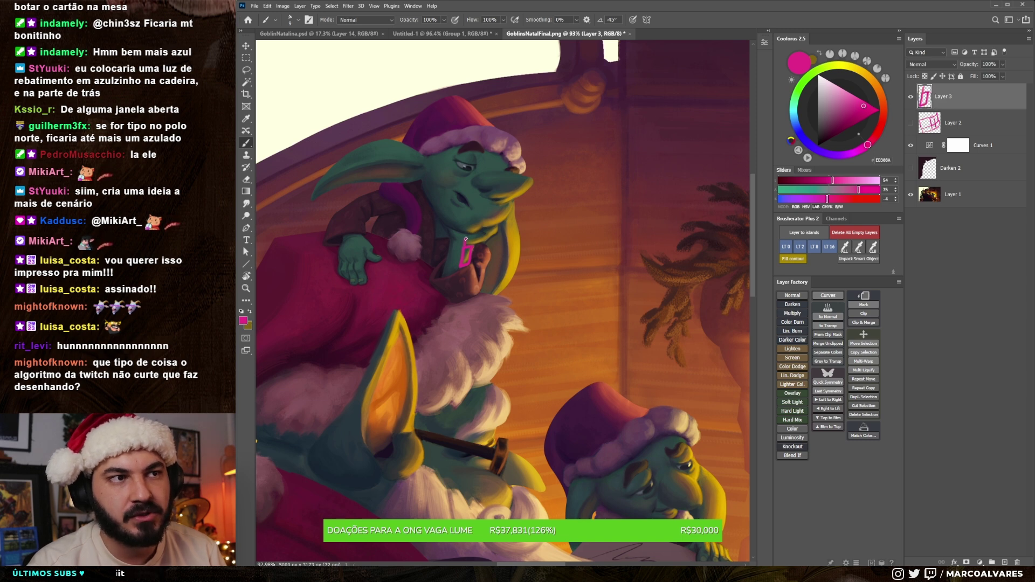
mouse_move(469, 240)
mouse_down()
mouse_move(491, 227)
mouse_move(474, 247)
mouse_up()
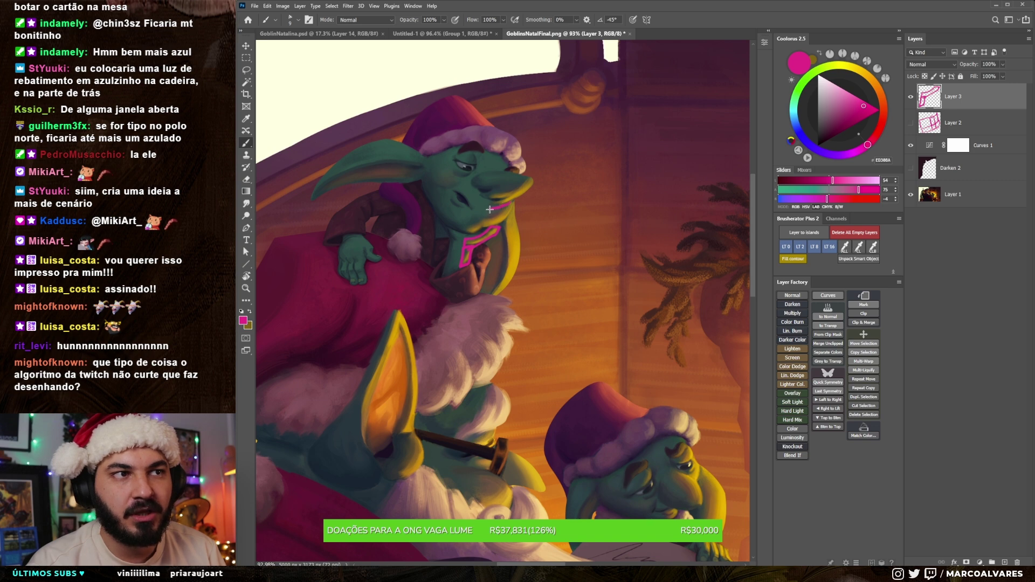
key(ctrl+z)
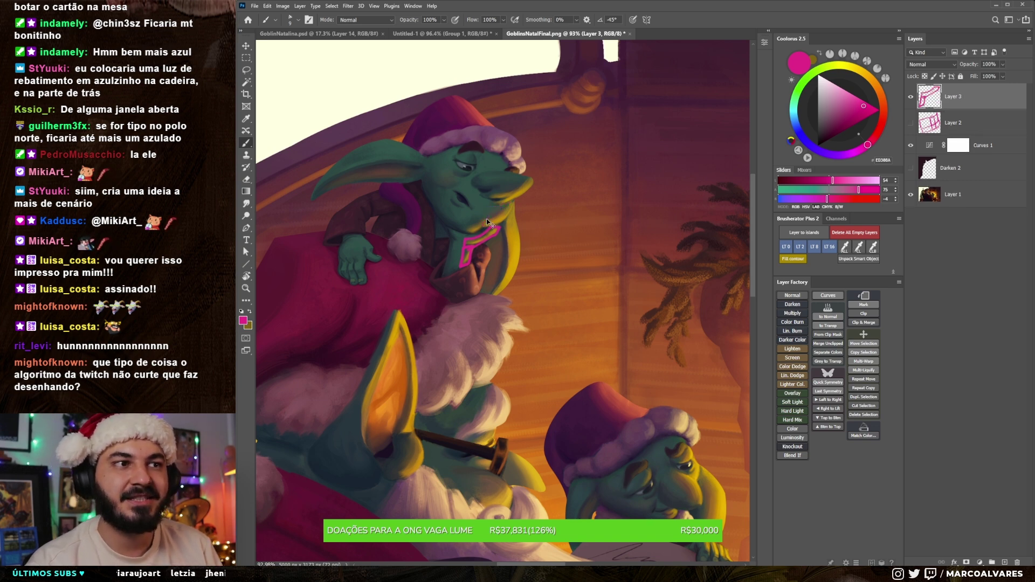
key(ctrl+z)
key(ctrl+z)
key(ctrl+z)
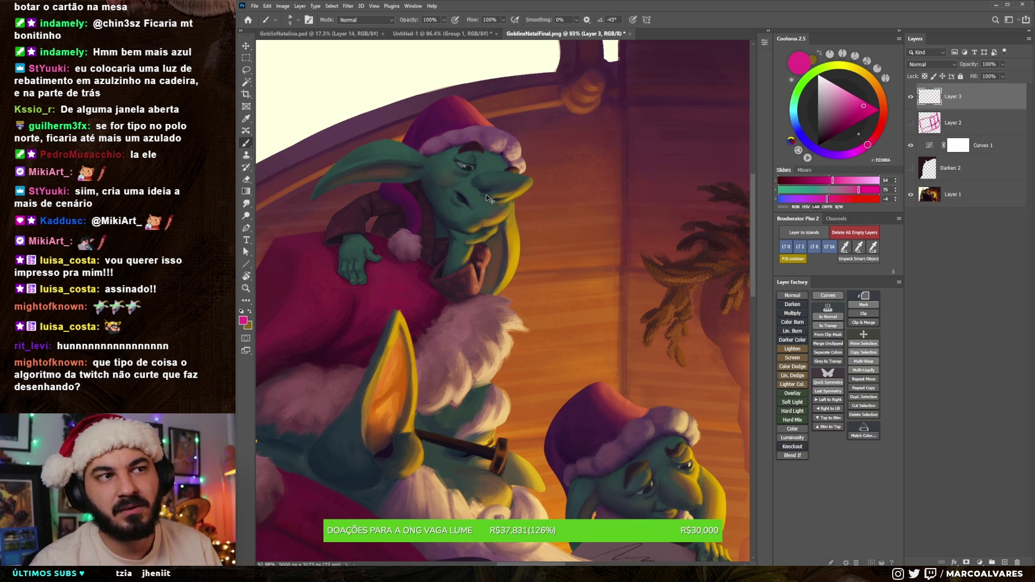
key(ctrl+z)
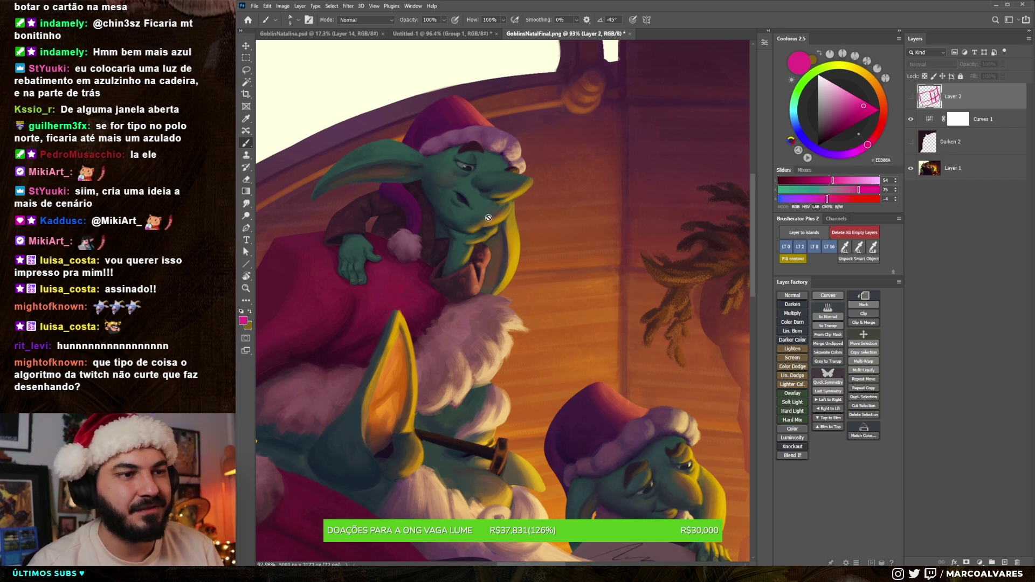
Step: Zoom out and add a new empty Layer 3 for notes
scroll(489, 218, down, 2)
scroll(464, 248, down, 2)
scroll(432, 281, down, 1)
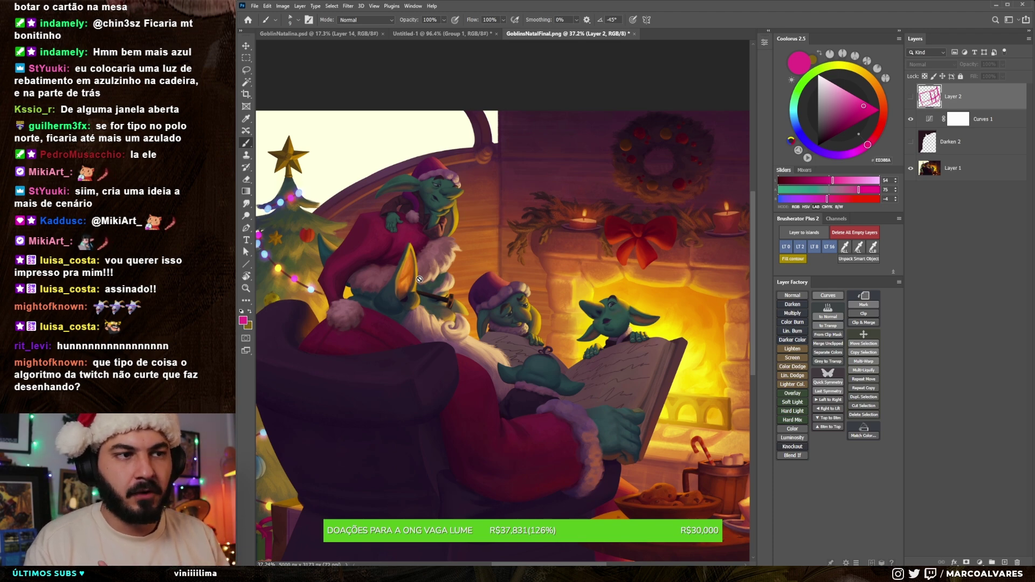
scroll(571, 480, up, 2)
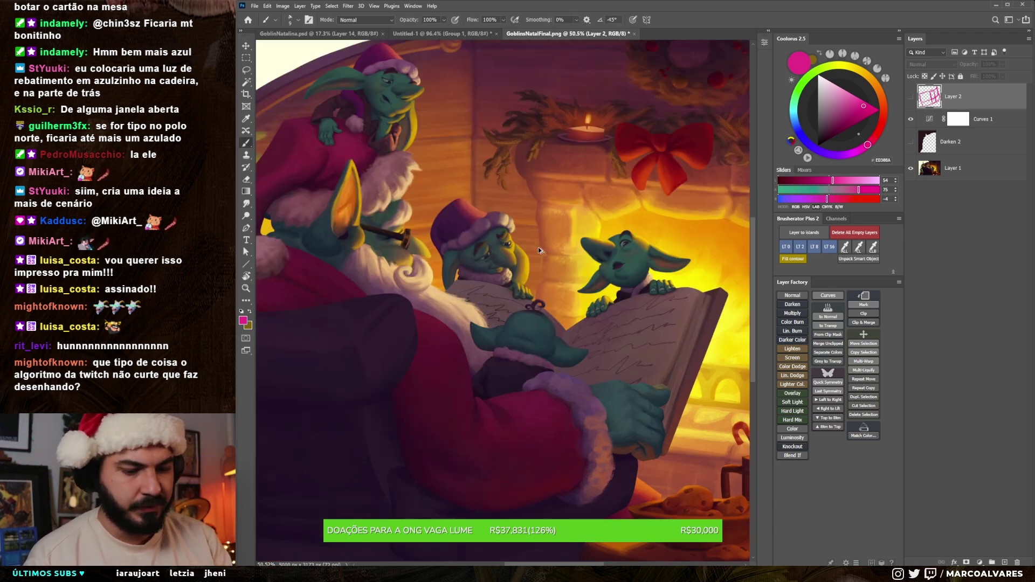
key(ctrl+shift+alt+n)
Step: Try magenta marks on the goblin's hat and across the book, undoing each
drag(524, 300, 533, 303)
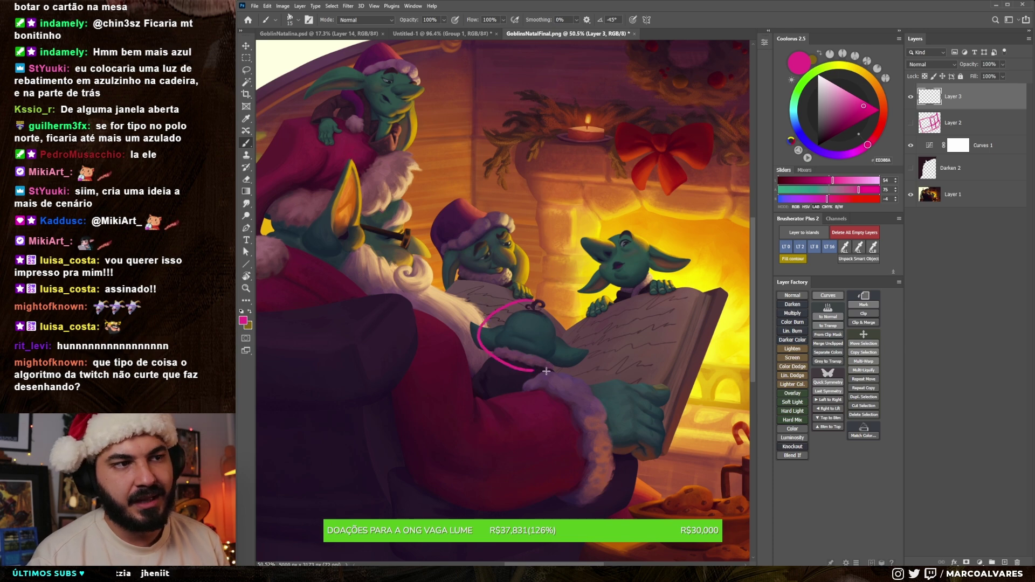
key(ctrl+z)
drag(522, 292, 501, 286)
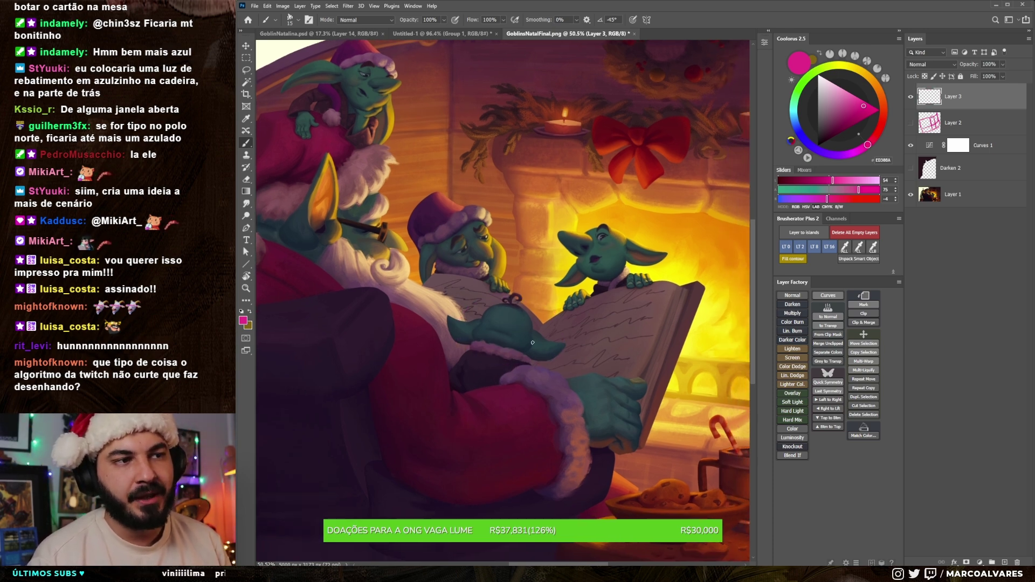
mouse_move(490, 282)
mouse_down()
mouse_move(544, 326)
mouse_move(652, 289)
mouse_up()
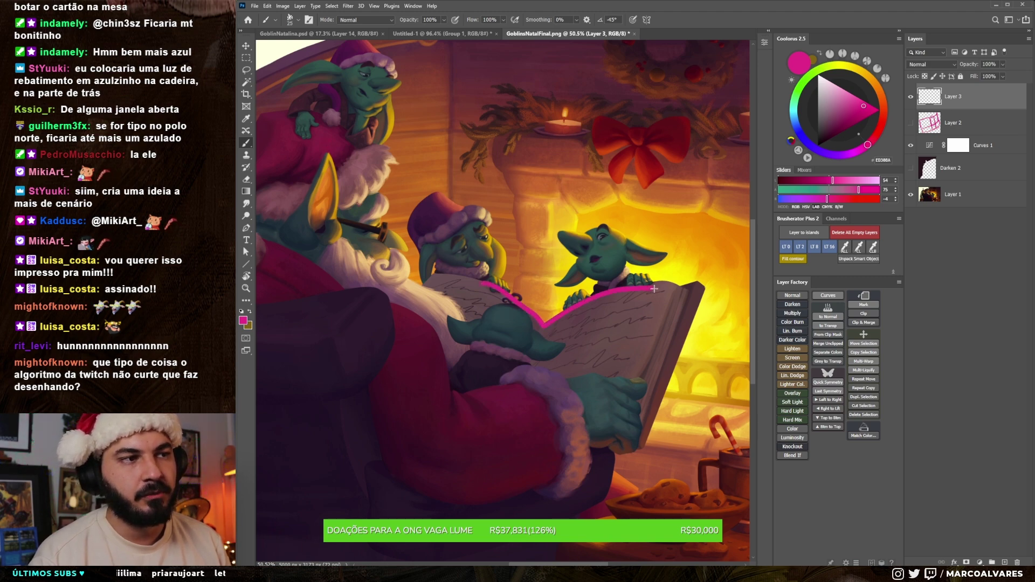
key(ctrl+z)
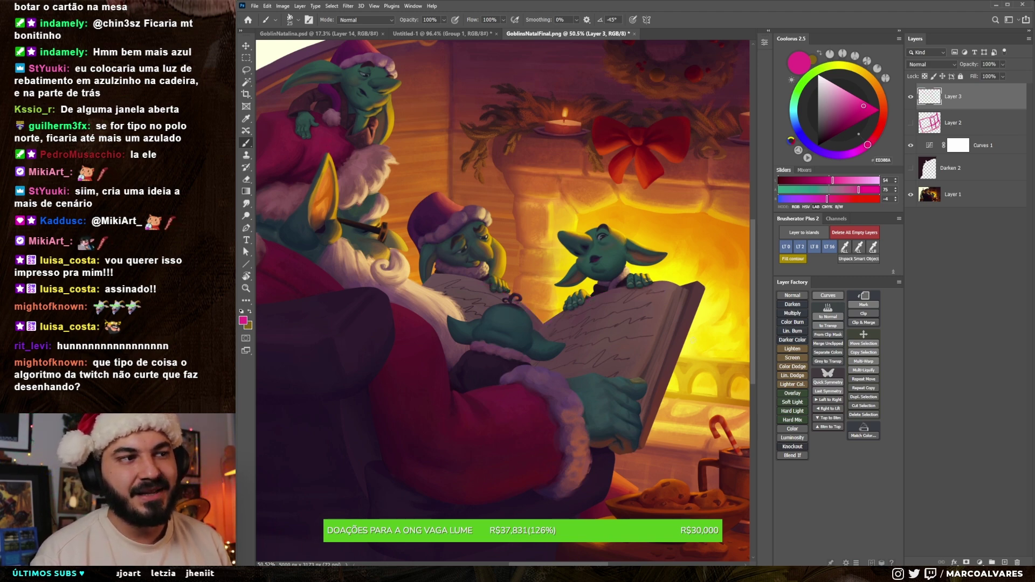
mouse_move(711, 347)
mouse_down()
mouse_move(573, 345)
mouse_move(588, 354)
mouse_up()
key(ctrl+z)
key(ctrl+z)
drag(563, 229, 491, 355)
key(ctrl+z)
key(ctrl+z)
key(ctrl+z)
Step: Try magenta arrows from the mantel and candle plus a head arc, undoing each
drag(541, 259, 480, 232)
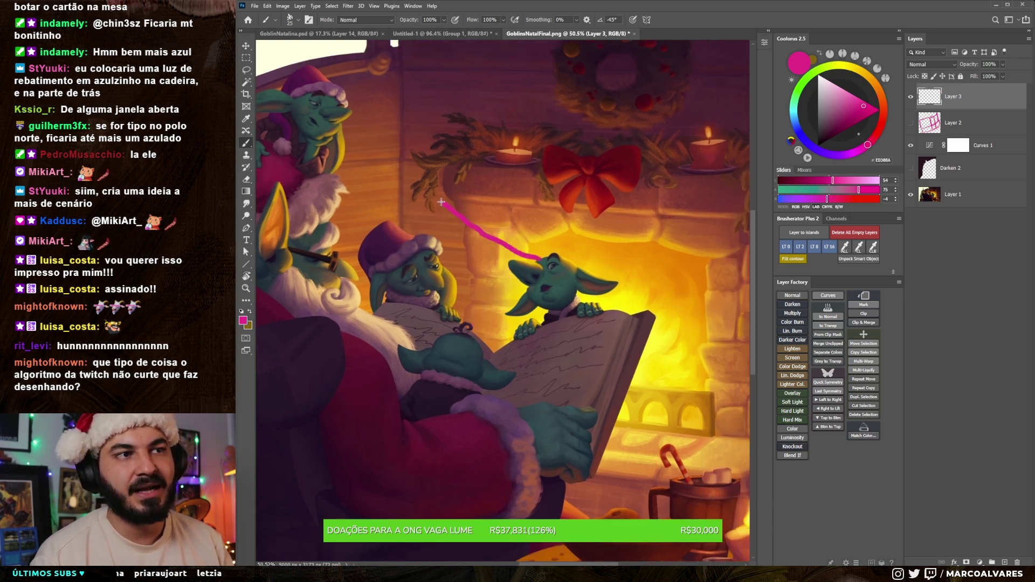
key(ctrl+z)
drag(504, 159, 474, 308)
key(ctrl+z)
key(ctrl+z)
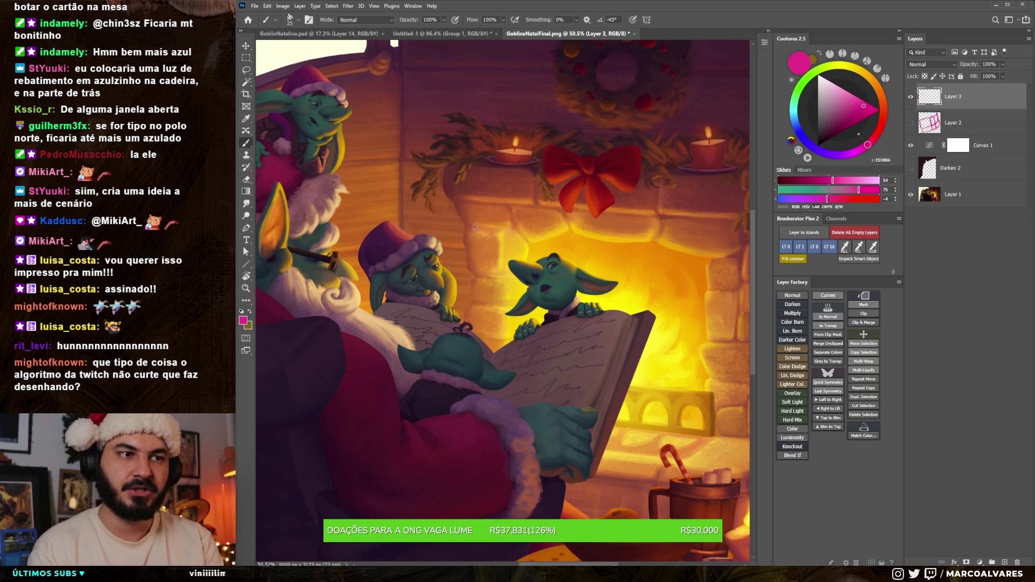
mouse_move(459, 352)
mouse_down()
mouse_move(456, 380)
mouse_move(562, 361)
mouse_up()
key(ctrl+z)
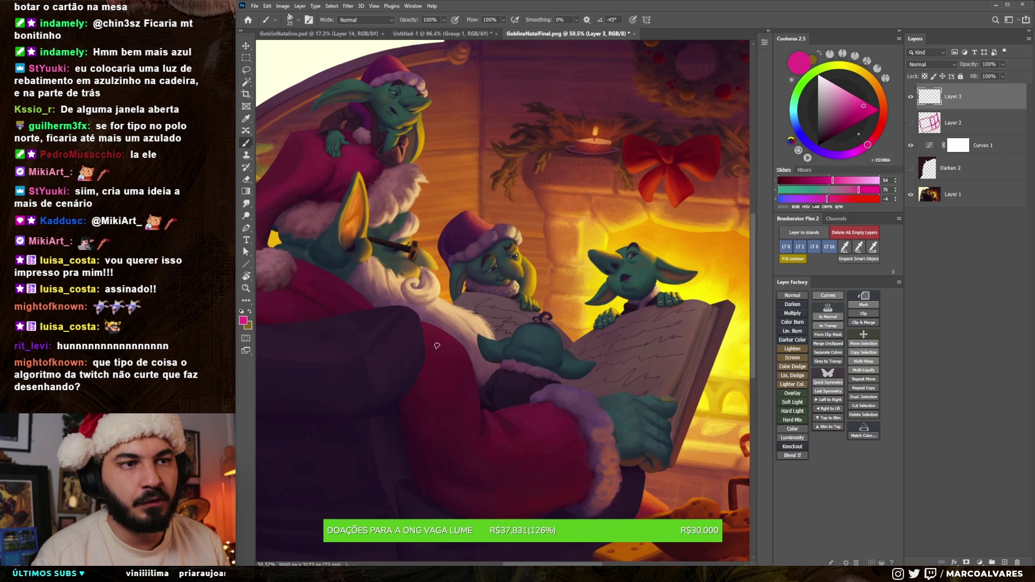
Step: Replace a magenta stroke with a deeper red painted along Santa's coat edge
drag(423, 325, 474, 376)
key(ctrl+z)
mouse_move(449, 202)
mouse_down()
mouse_move(484, 219)
mouse_move(467, 213)
mouse_up()
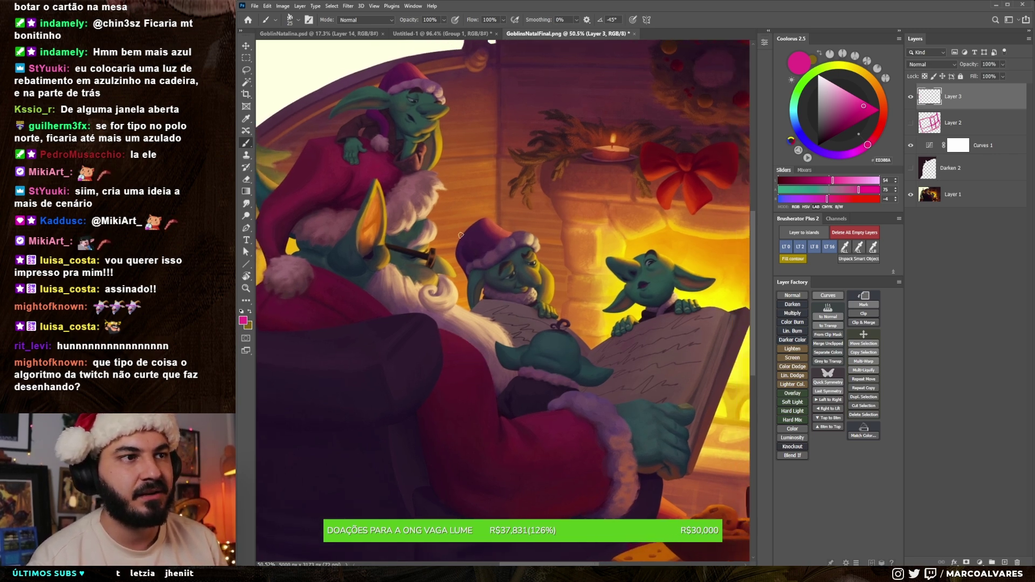
alt+click(502, 233)
click(859, 113)
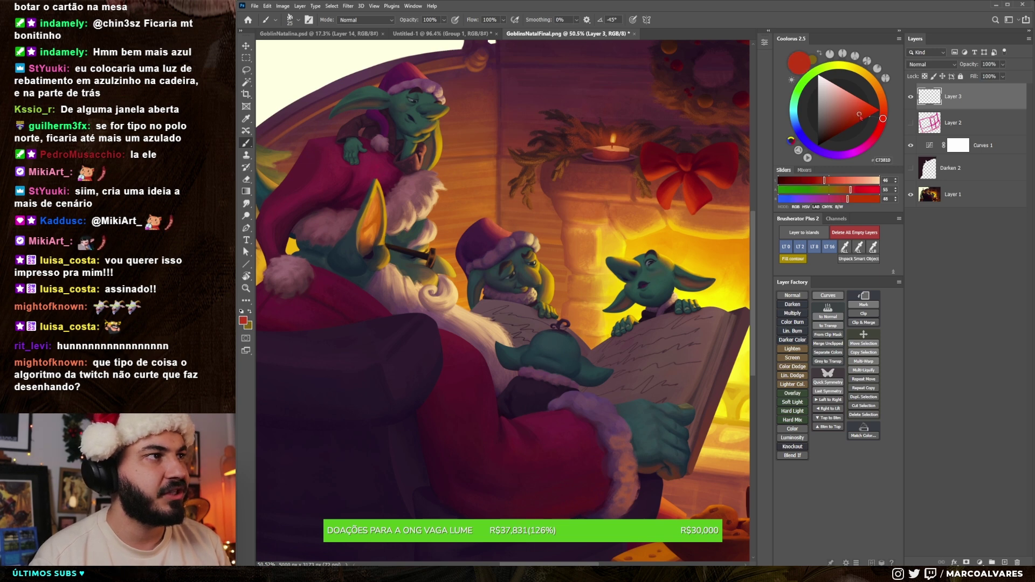
key(bracketleft)
drag(481, 357, 451, 333)
Step: Shift the coat red slightly toward orange and fine-tune the brush size
key(bracketright)
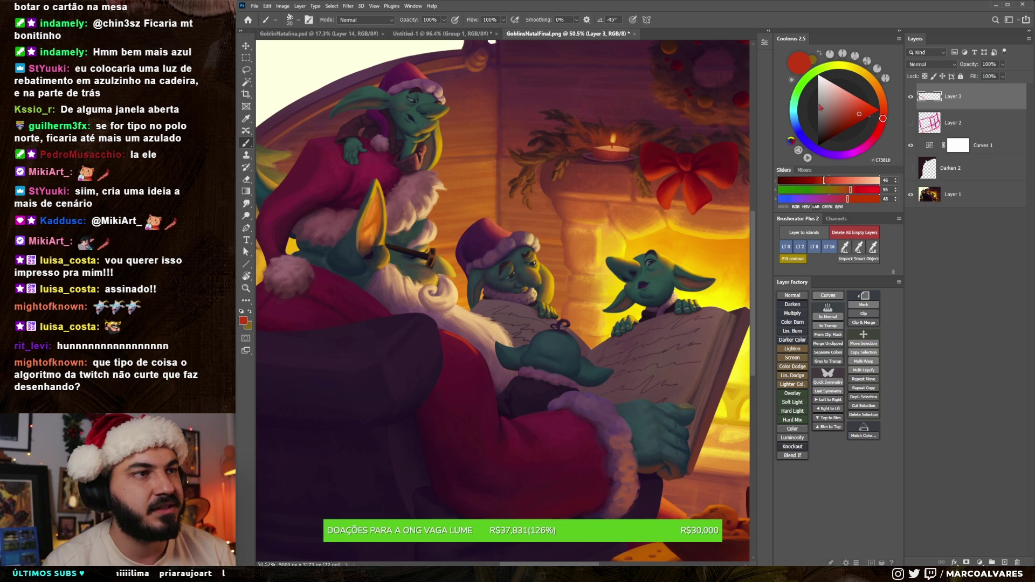
click(884, 113)
key(bracketright)
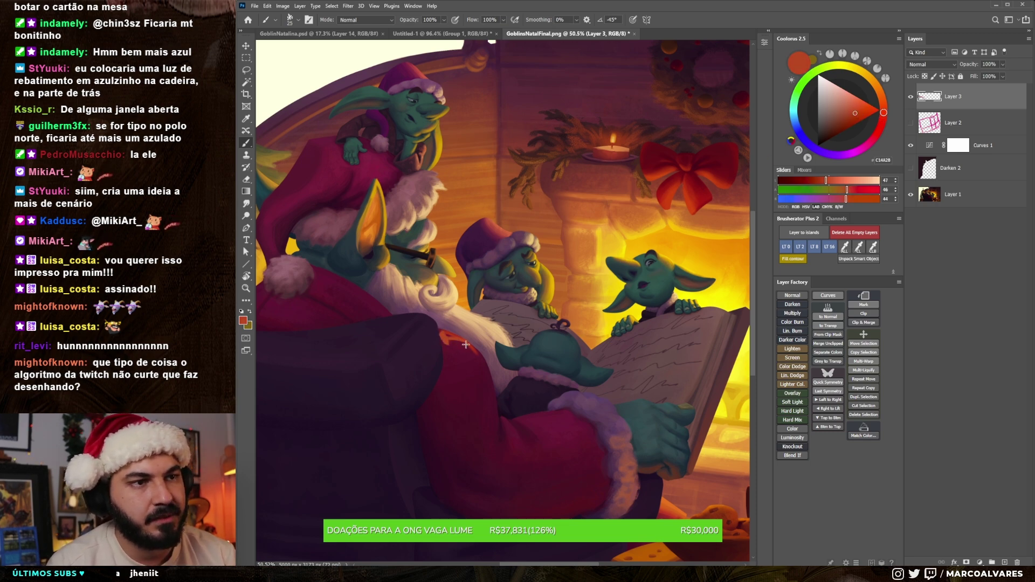
key(bracketright)
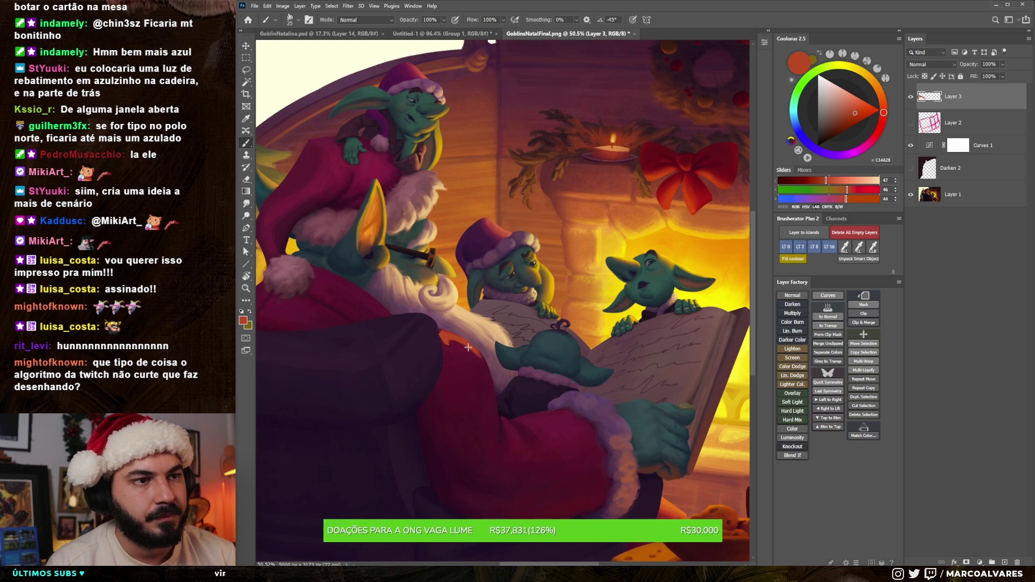
key(bracketleft)
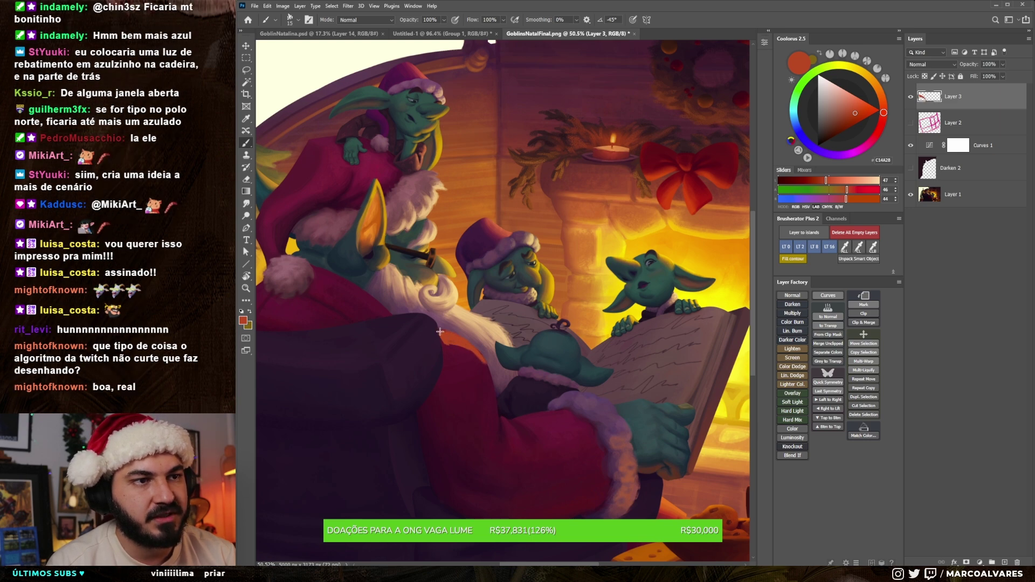
scroll(441, 334, down, 3)
scroll(478, 200, down, 3)
Step: Mirror the canvas, zoom onto the beard, and load a muted mauve-grey on the brush
key(h)
key(h)
scroll(488, 328, up, 3)
key(e)
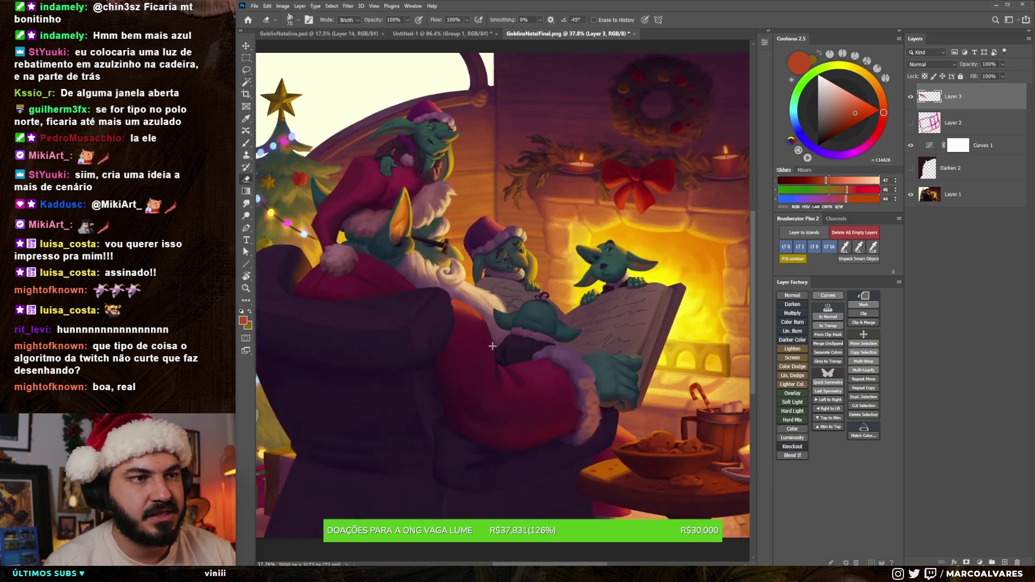
scroll(460, 278, up, 3)
key(b)
alt+click(447, 296)
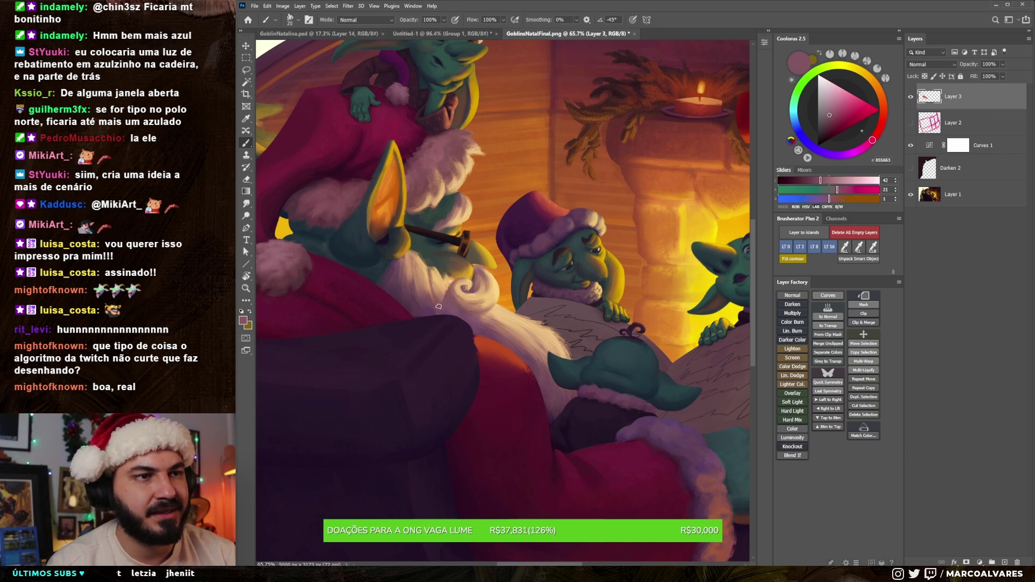
Step: Shade Santa's beard with pinkish and darker mauve tones sampled from the painting
key(bracketleft)
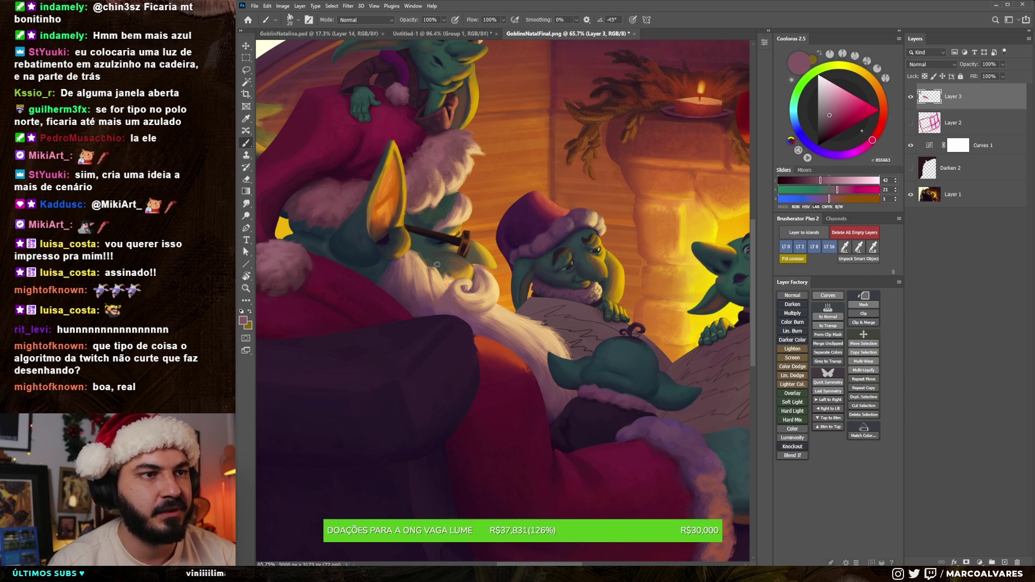
alt+click(457, 298)
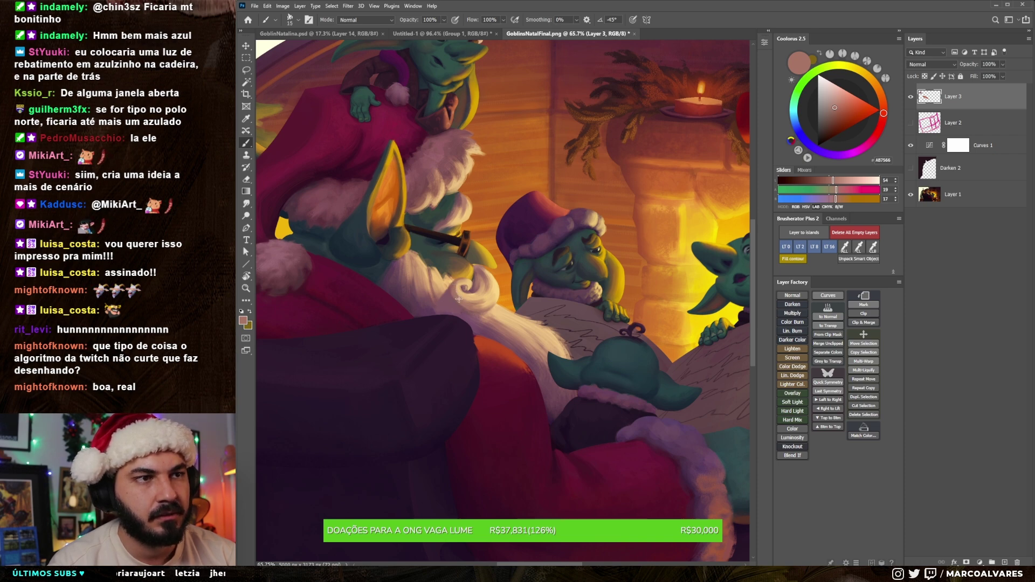
scroll(459, 299, up, 2)
key(bracketright)
key(bracketright)
key(bracketright)
alt+click(436, 228)
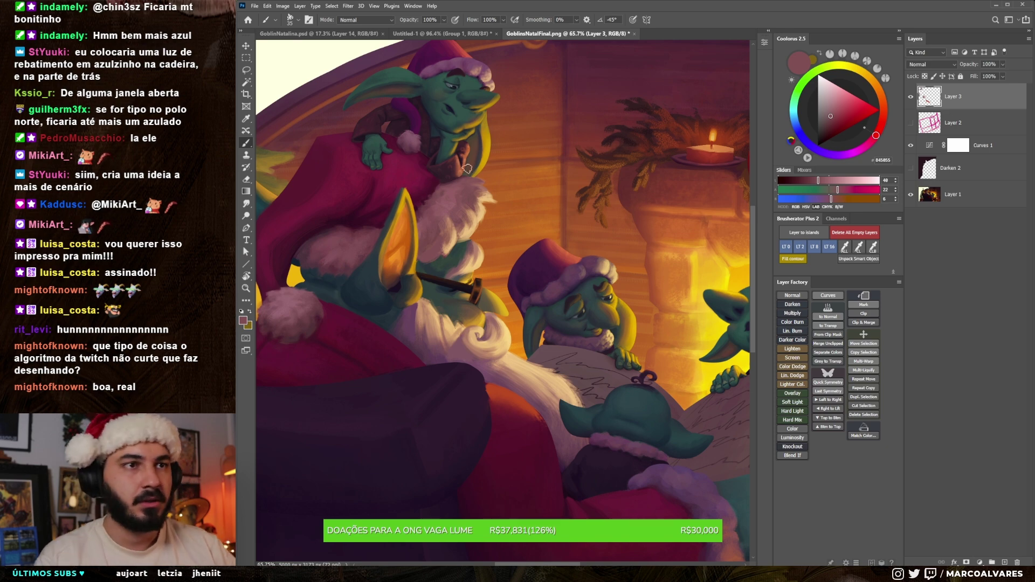
key(bracketleft)
key(bracketleft)
key(bracketleft)
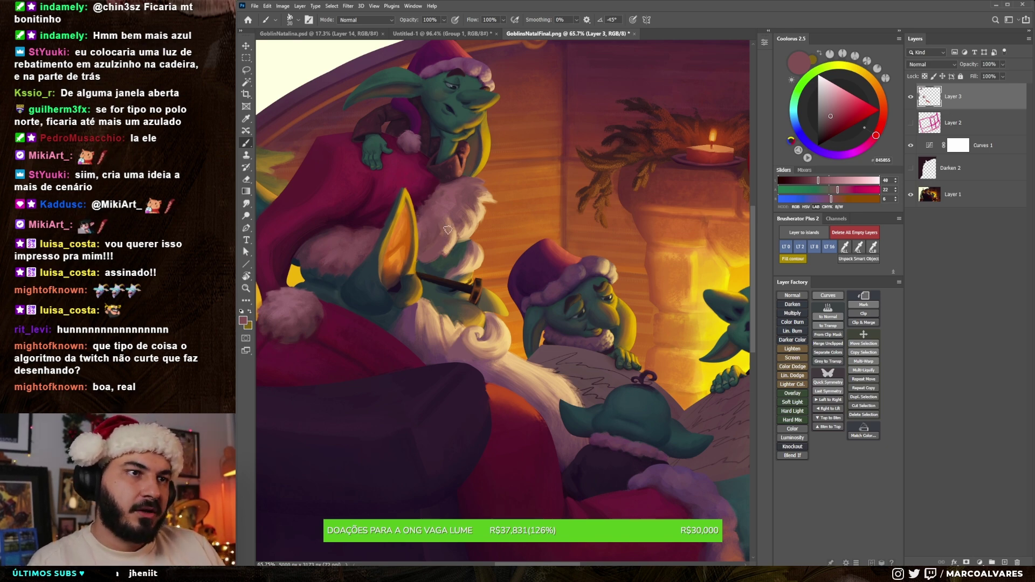
Step: Paint warm skin, light cream and pinkish red shading into the fur around the face
alt+click(451, 237)
key(bracketright)
key(bracketright)
key(bracketleft)
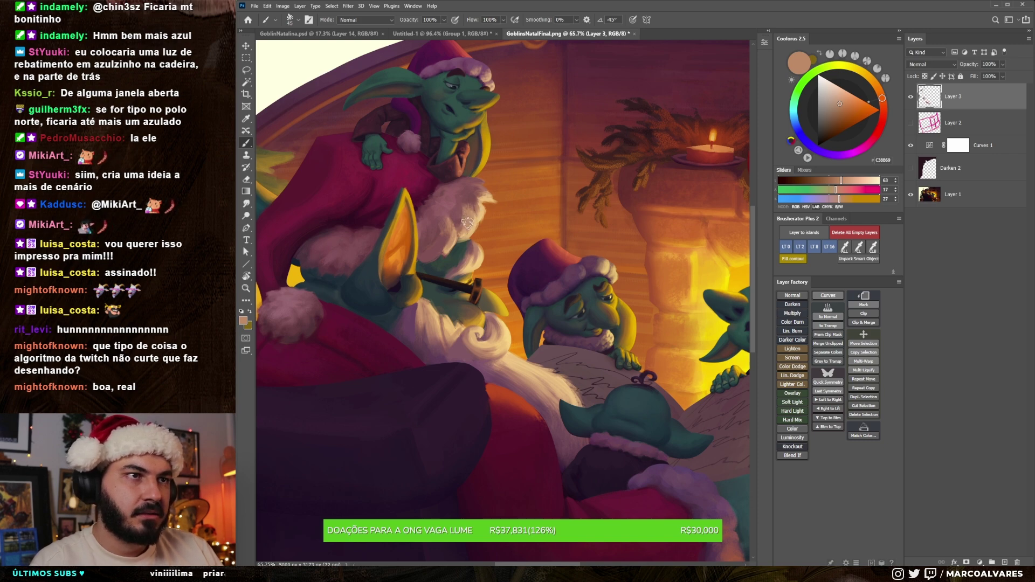
alt+click(479, 186)
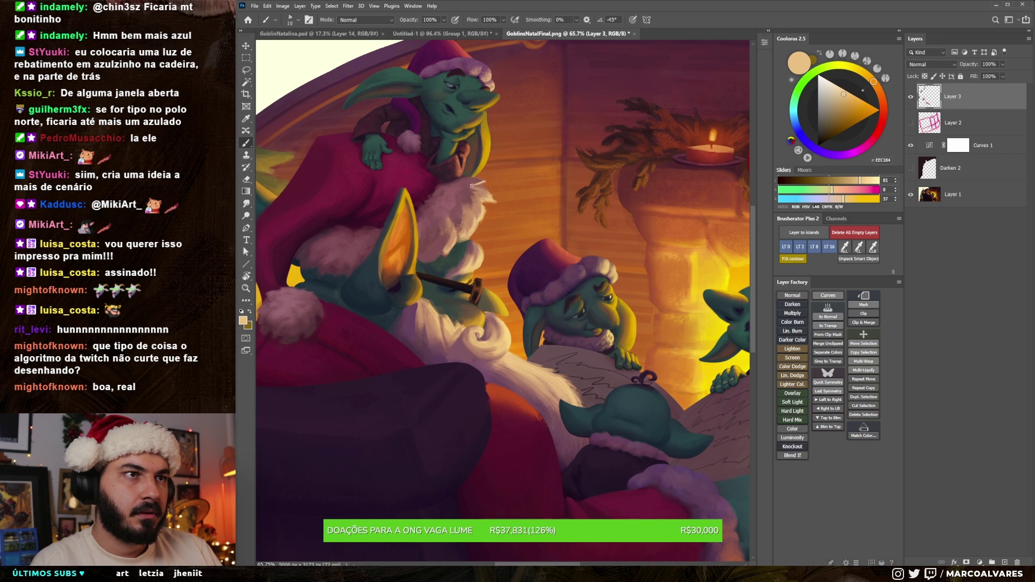
alt+click(469, 185)
key(bracketright)
key(bracketright)
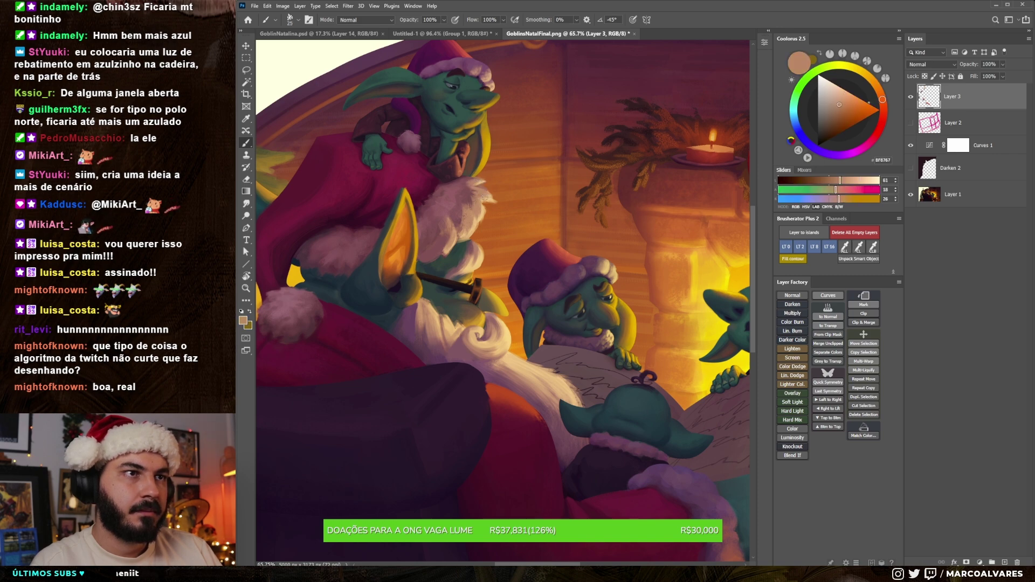
Step: Zoom out to check the whole illustration, then sample a darker red from the coat
key(z)
drag(456, 249, 494, 230)
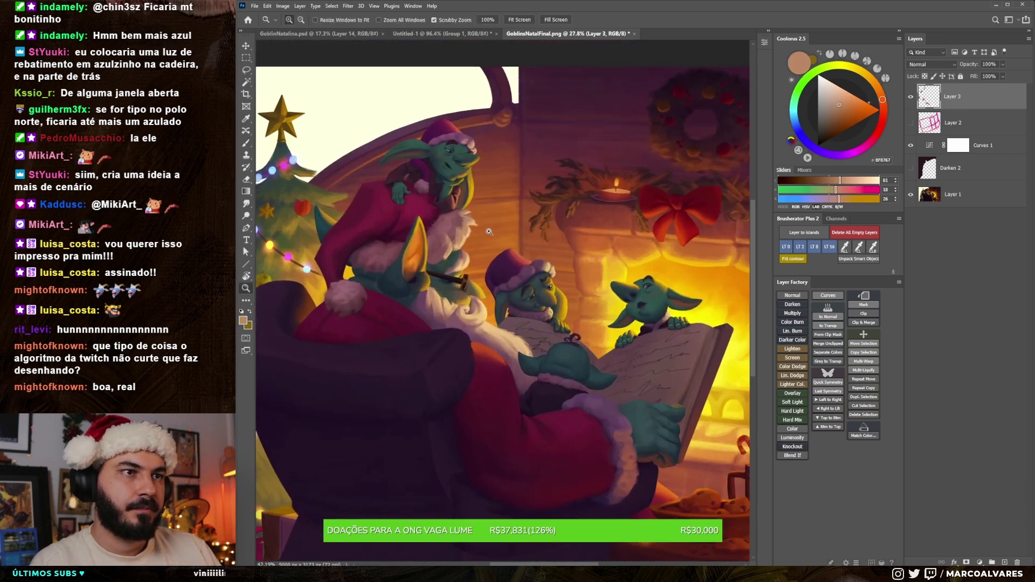
key(b)
alt+click(450, 222)
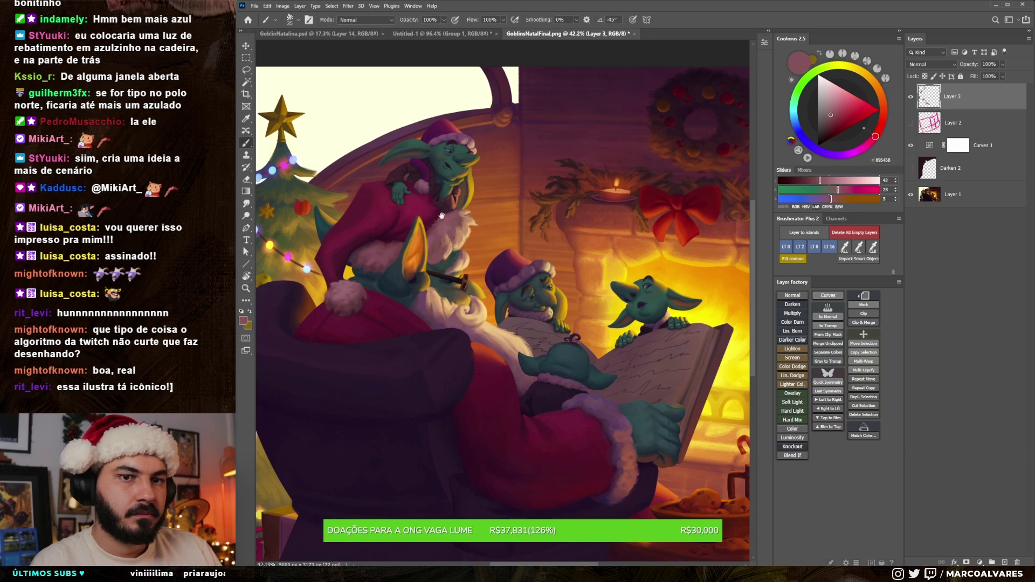
scroll(470, 268, up, 2)
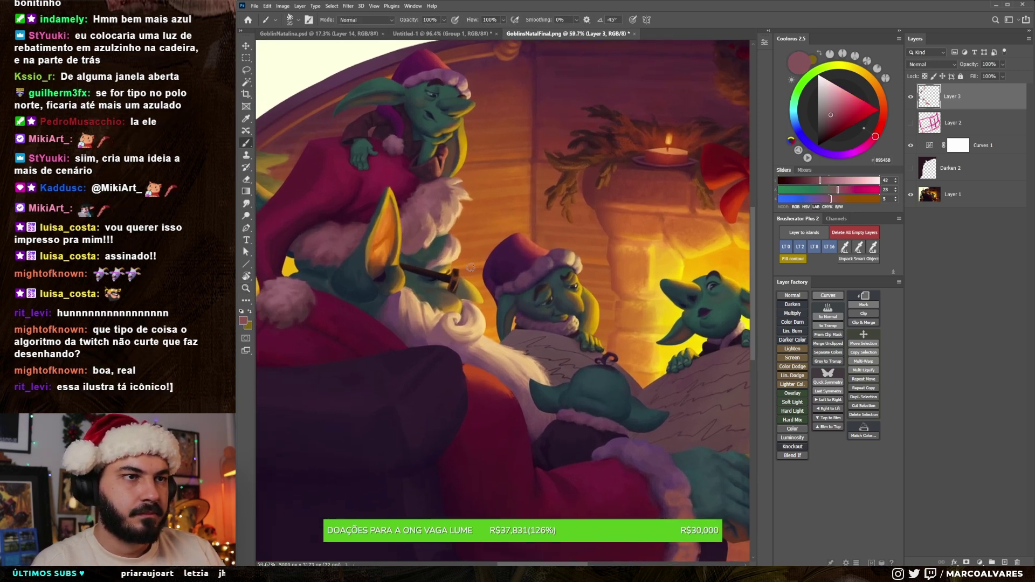
Step: Move the view to the pipe and sample yellow and olive-brown tones for fine detail
scroll(471, 267, up, 3)
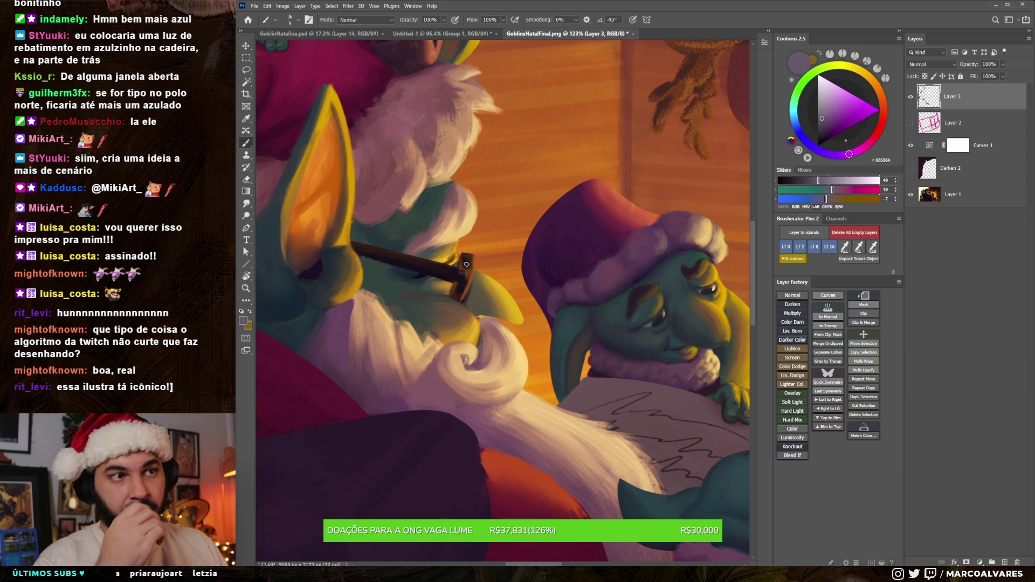
drag(490, 296, 471, 295)
alt+click(471, 287)
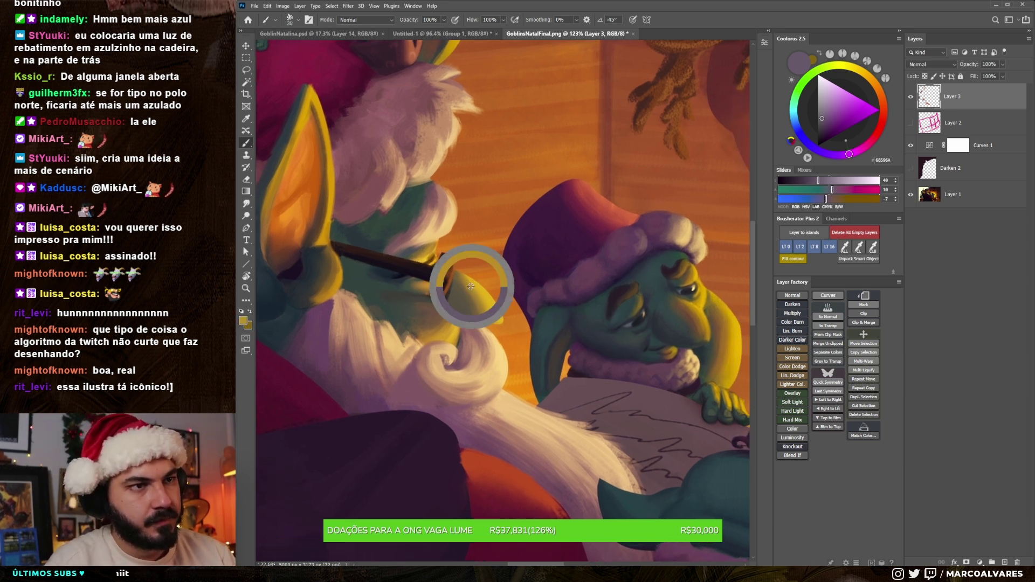
key(bracketleft)
key(bracketleft)
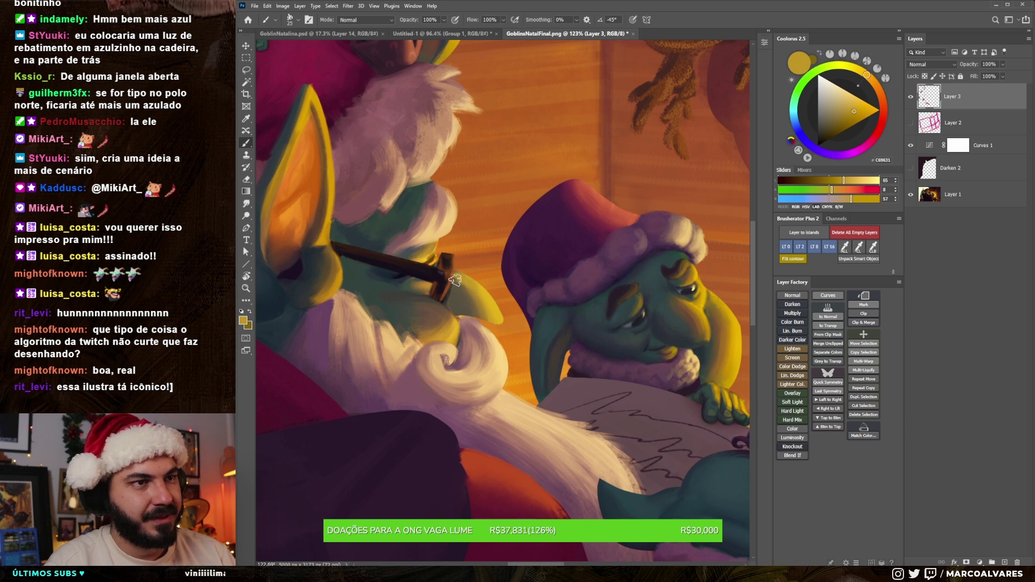
key(bracketleft)
alt+click(482, 305)
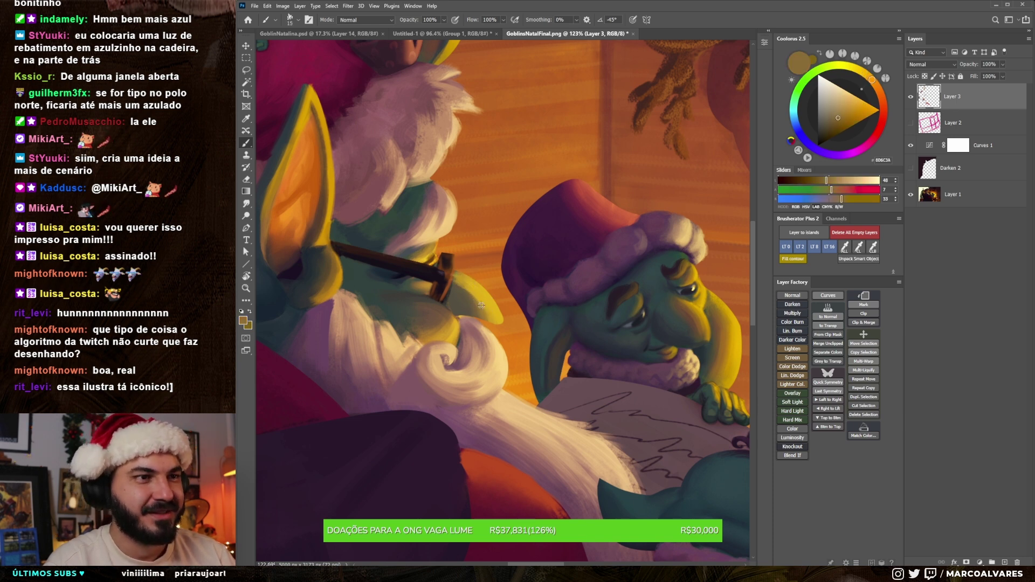
key(bracketleft)
alt+click(457, 286)
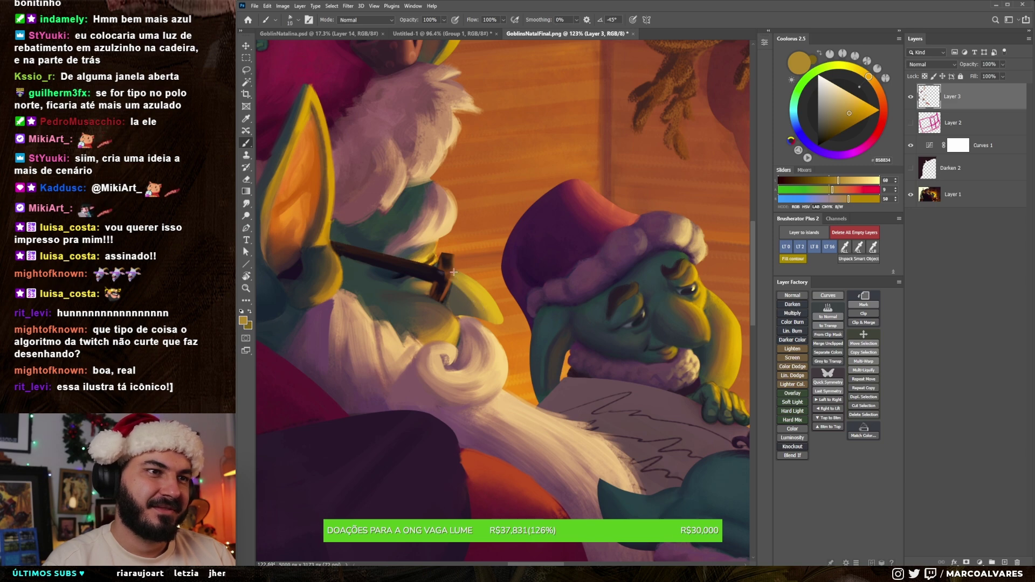
Step: Sample dark olive from the pipe area and check the brush presets
scroll(454, 272, down, 2)
scroll(453, 286, down, 3)
scroll(452, 297, up, 2)
scroll(452, 302, up, 2)
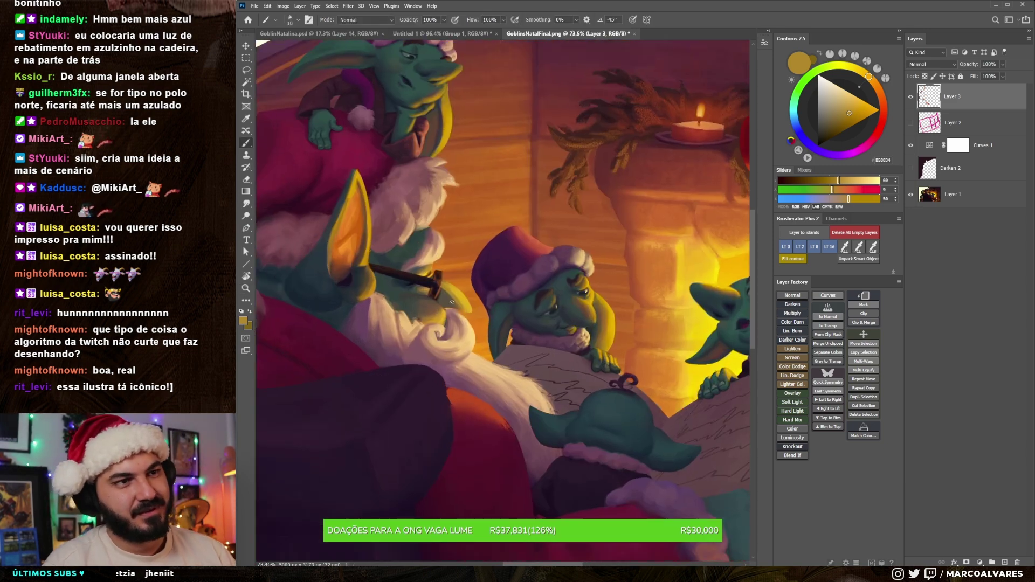
alt+click(448, 294)
right_click(456, 245)
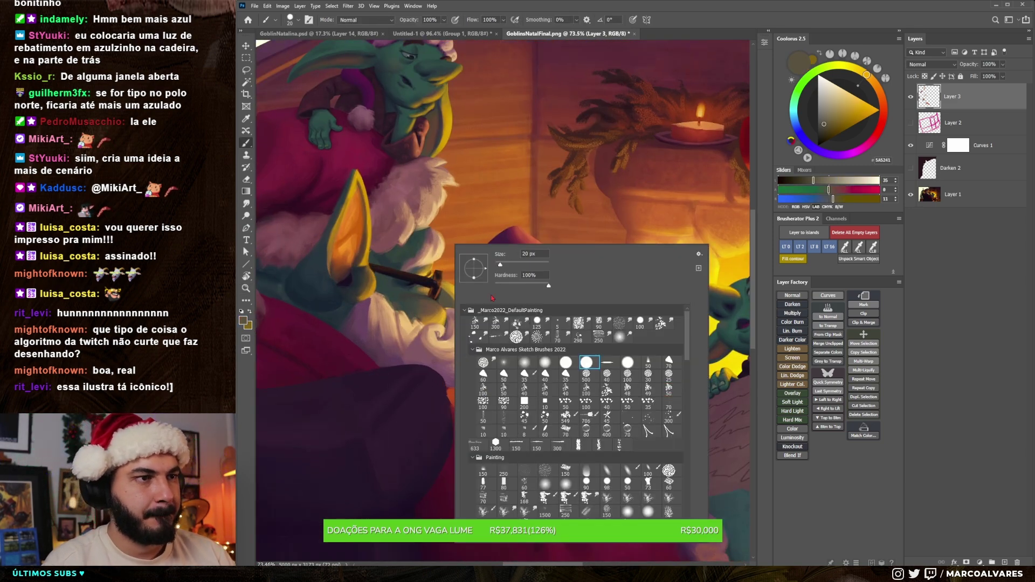
key(Escape)
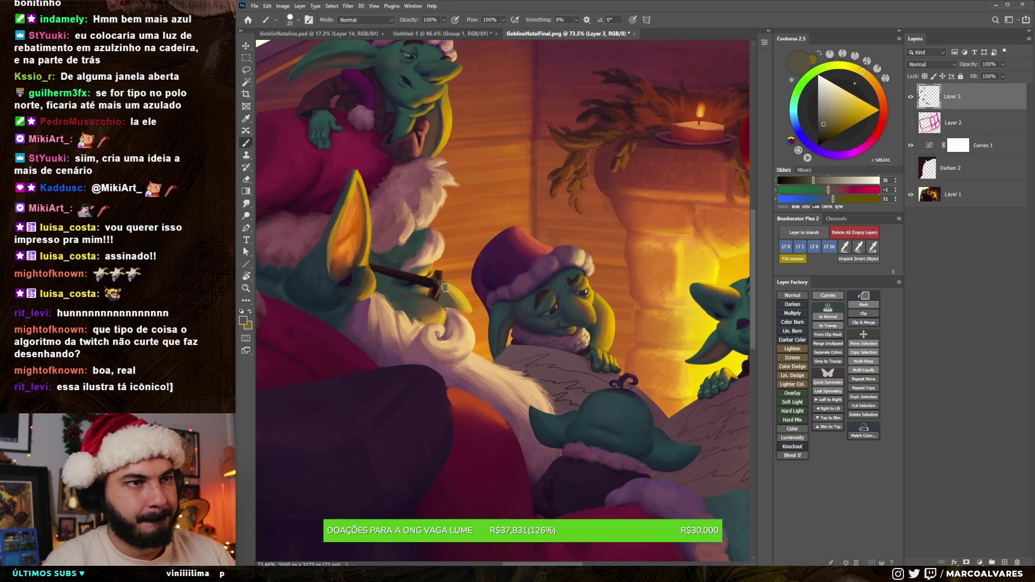
alt+click(446, 294)
Step: Paint the pipe area with warm ochre and muted gold, pushing the gold toward orange
alt+click(449, 291)
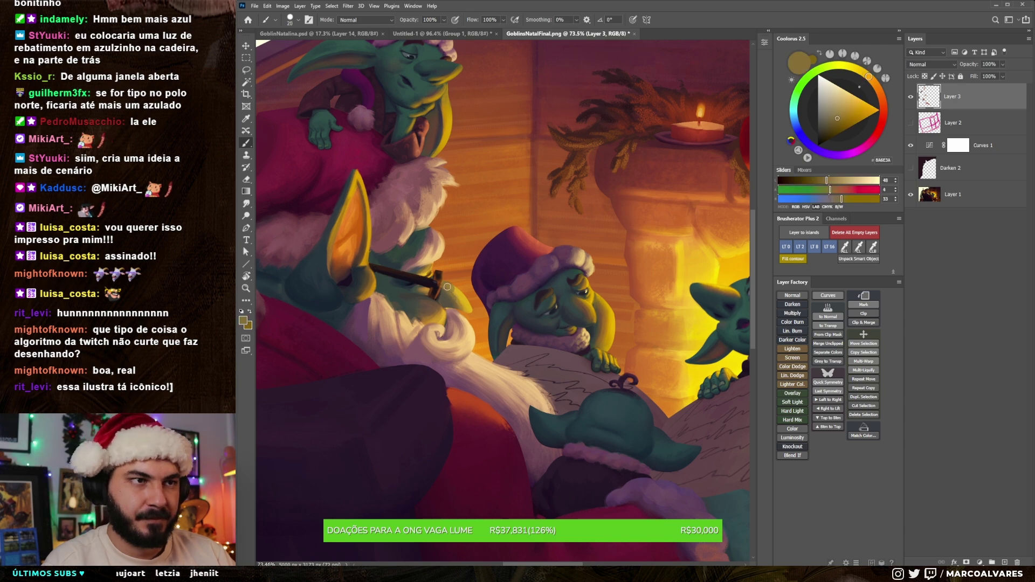
alt+click(459, 293)
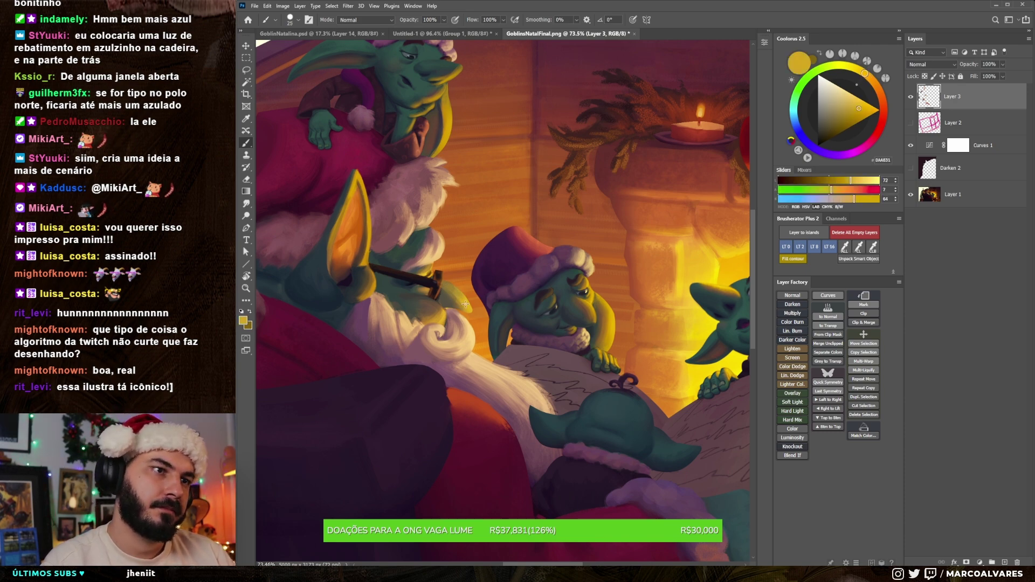
alt+click(458, 297)
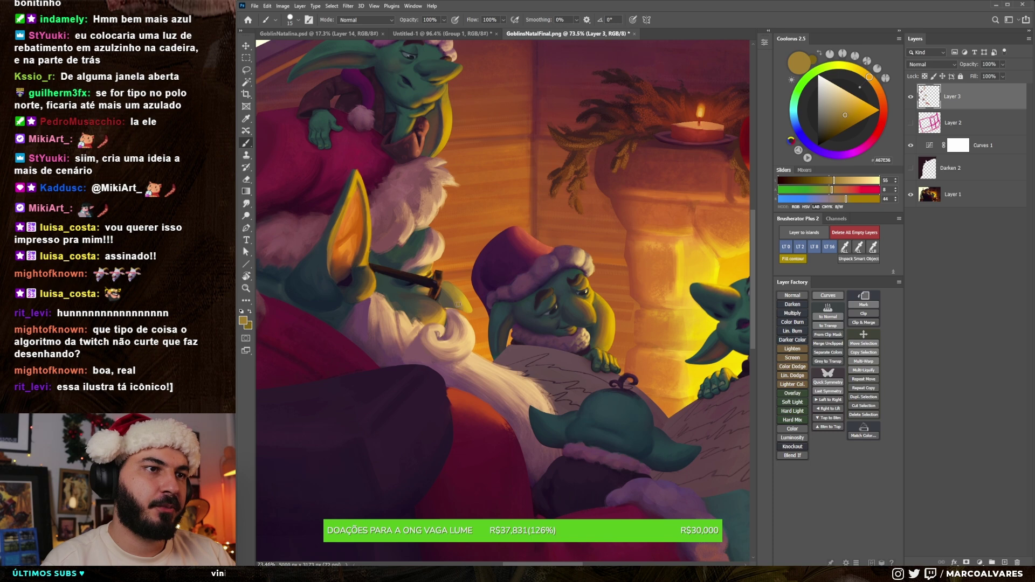
click(882, 91)
key(bracketright)
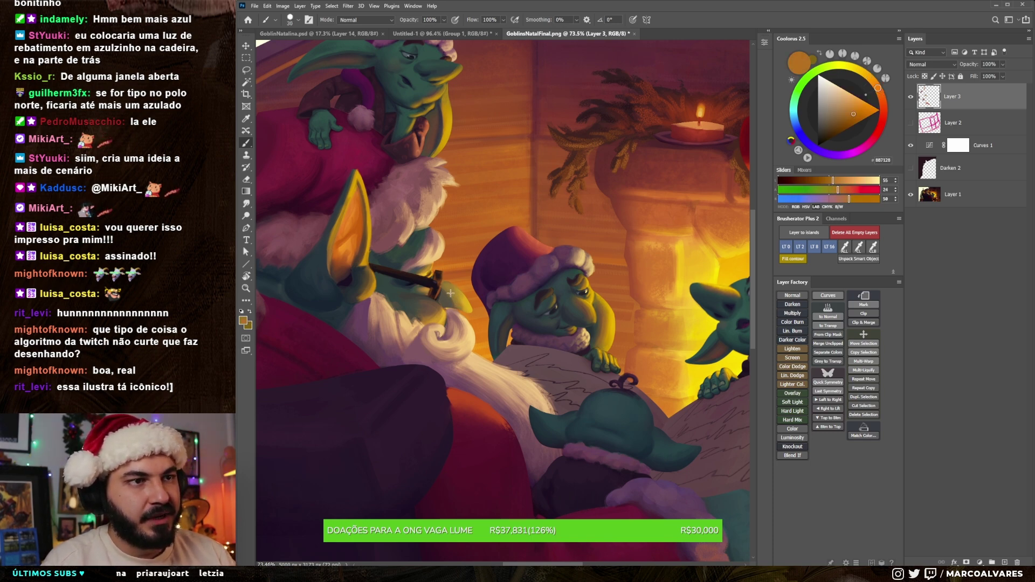
alt+click(445, 295)
key(bracketleft)
Step: Add bright yellow, muted ochre and dark olive-brown, then fit the unmirrored image on screen
alt+click(459, 293)
alt+click(447, 284)
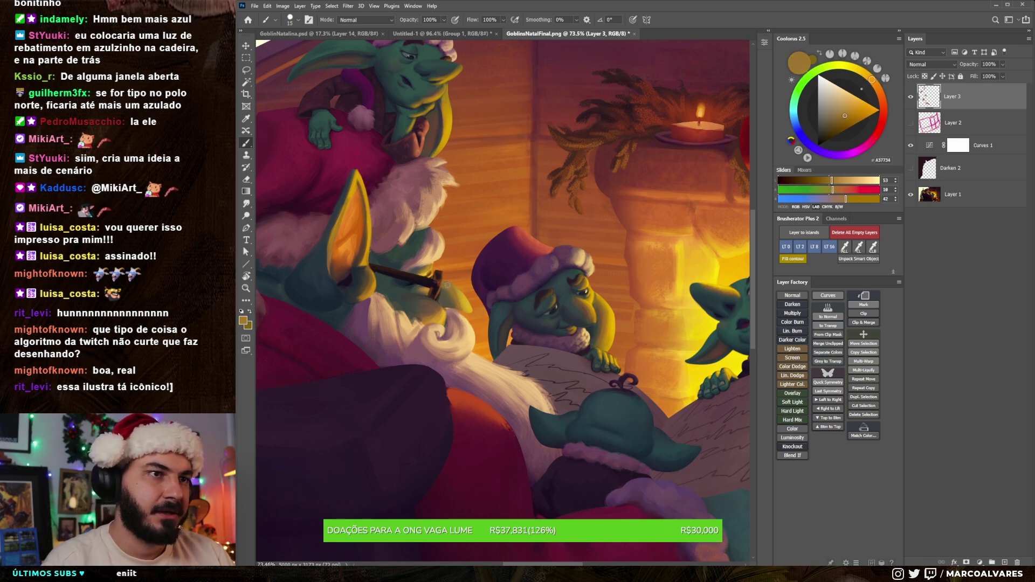
key(bracketright)
alt+click(444, 292)
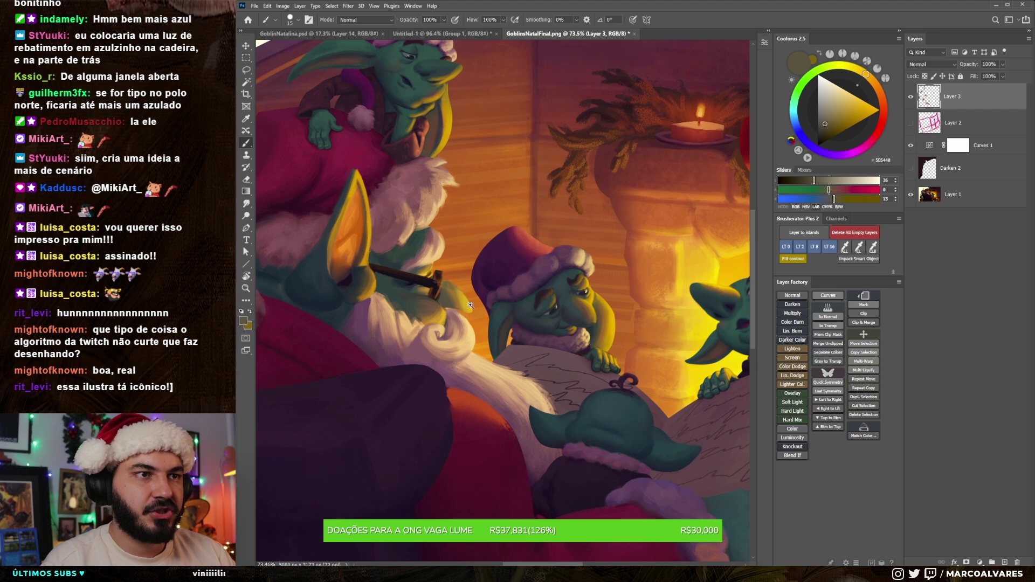
key(z)
key(ctrl+0)
click(536, 309)
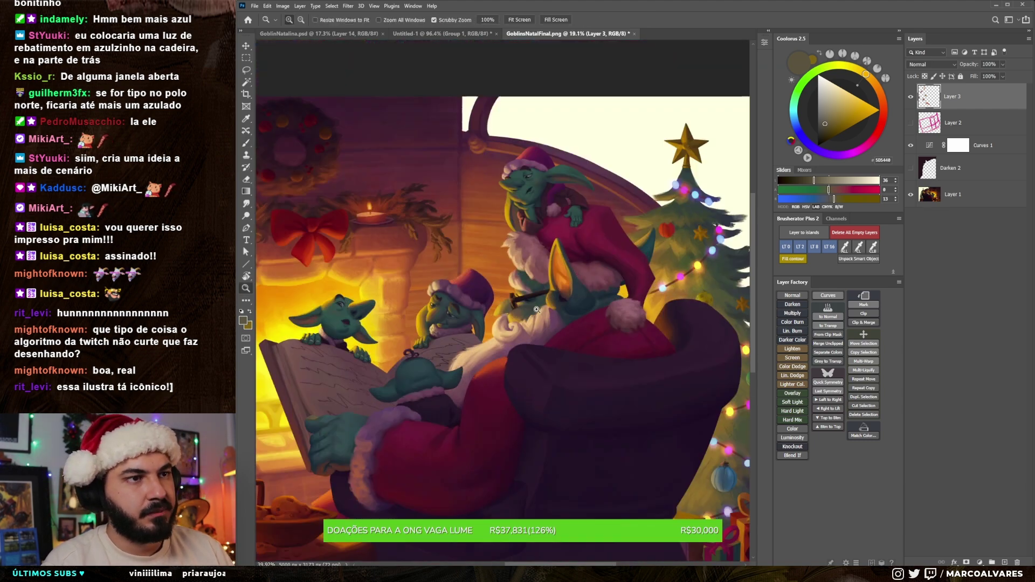
Step: Paint the pipe-holding hand with warm brown, darker olive and green sampled from it
scroll(537, 310, up, 3)
scroll(519, 317, up, 3)
key(b)
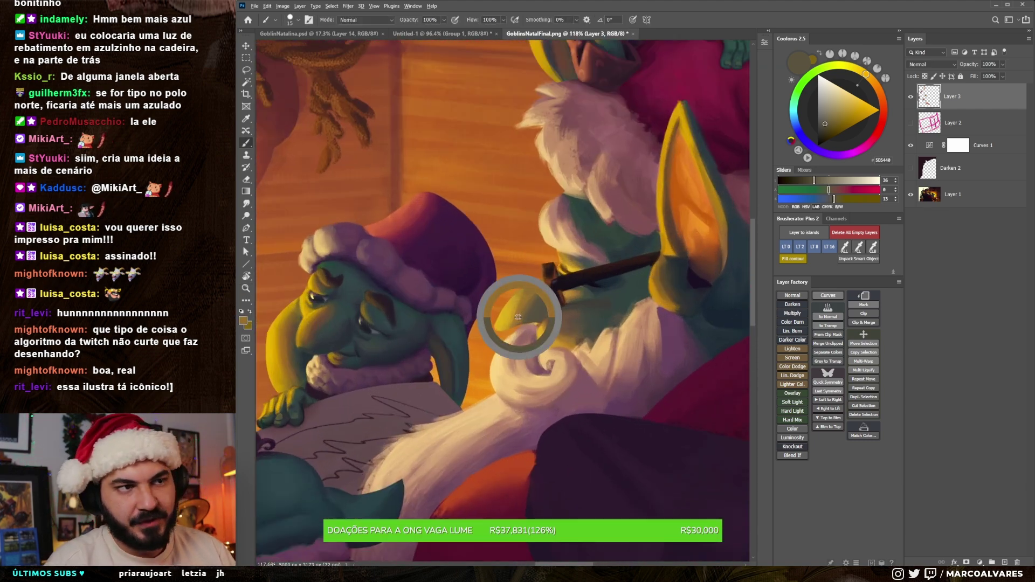
alt+click(518, 317)
key(bracketleft)
alt+click(508, 326)
key(bracketright)
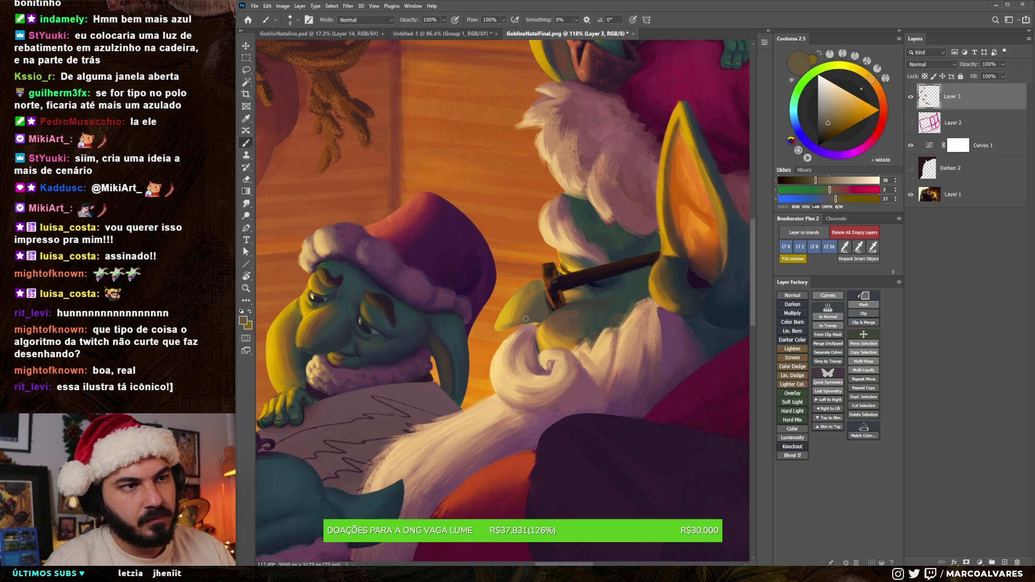
key(bracketright)
alt+click(537, 315)
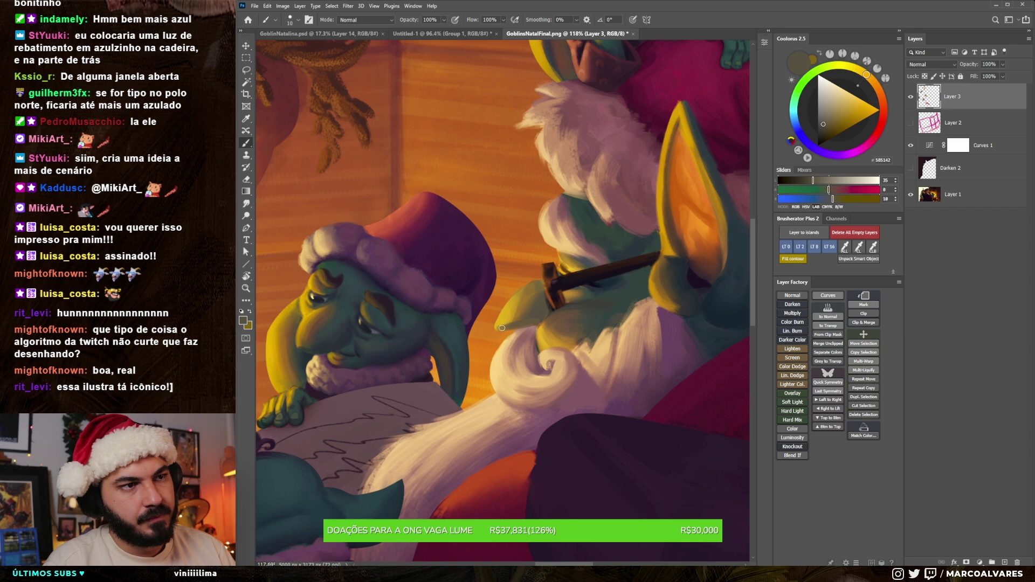
Step: Zoom in on the hand and add lighter yellow and golden ochre firelight highlights
key(z)
drag(502, 323, 566, 298)
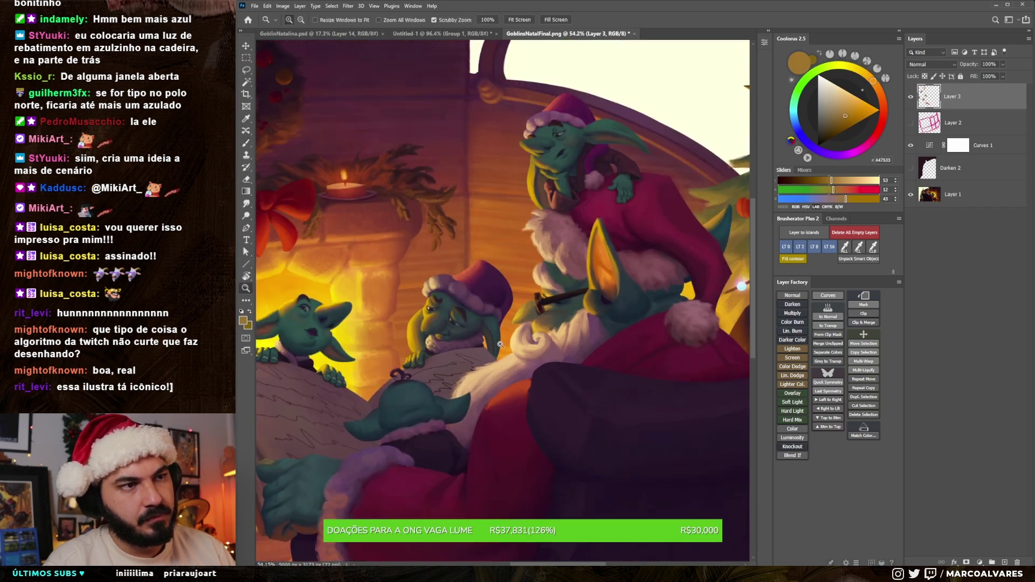
key(b)
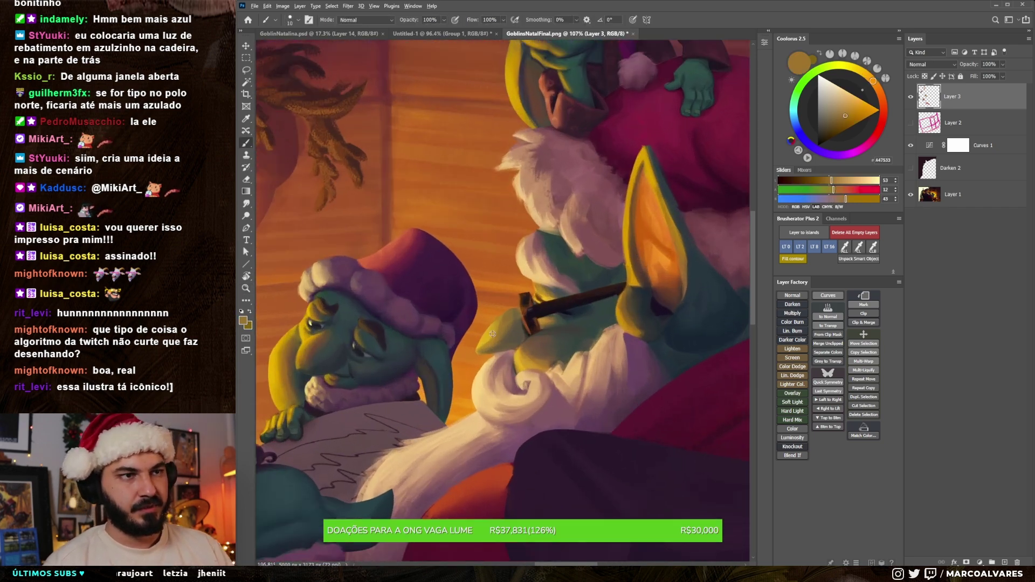
alt+click(487, 333)
click(855, 99)
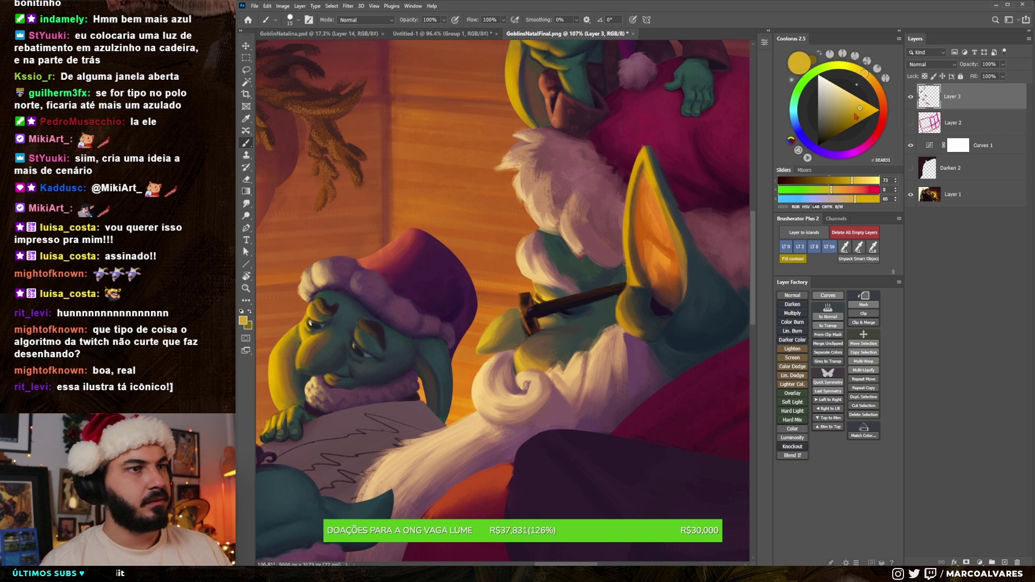
key(bracketleft)
key(bracketleft)
key(bracketleft)
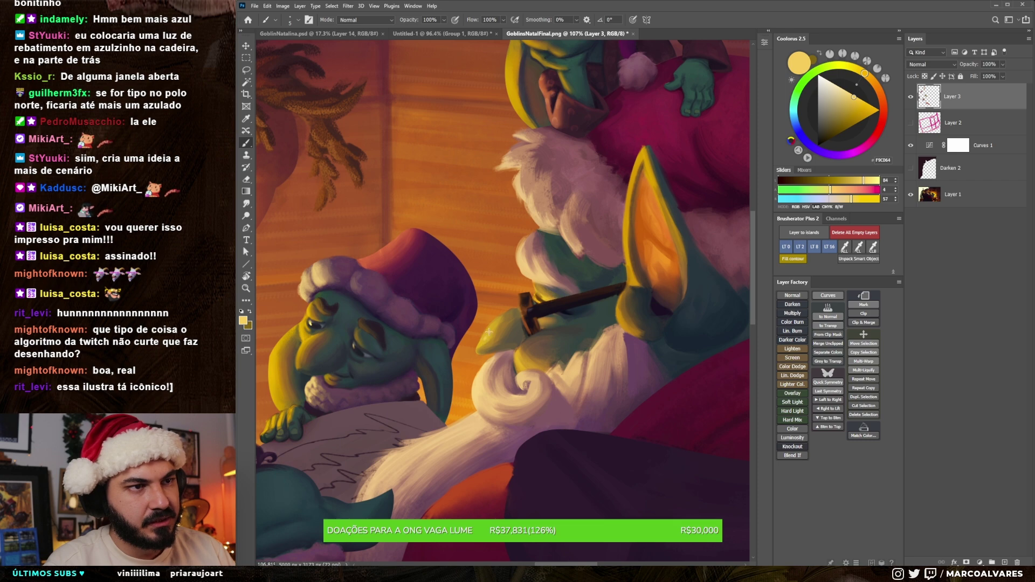
alt+click(484, 344)
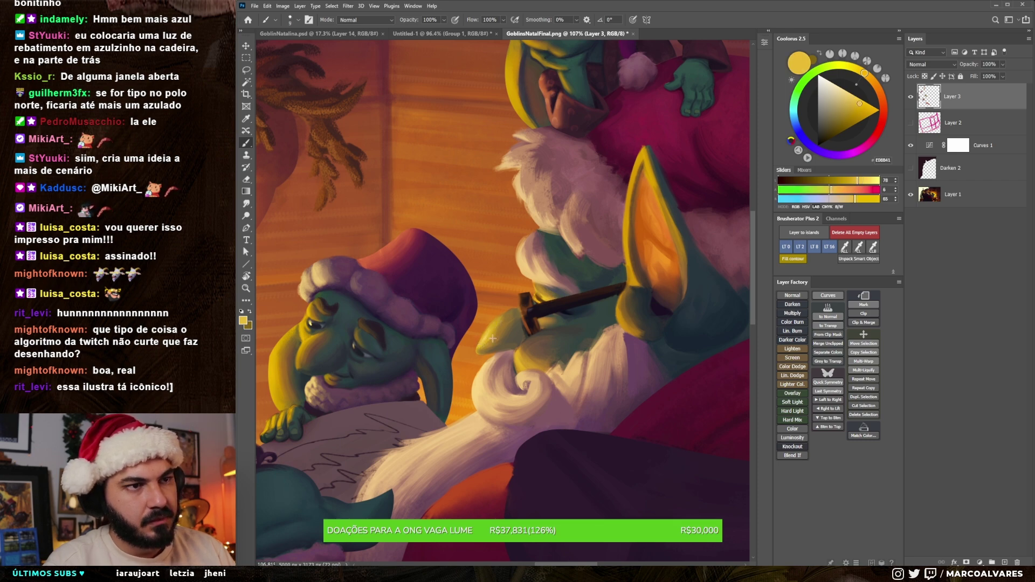
alt+click(493, 335)
key(bracketright)
Step: Compare Layer 3 hidden and shown, then shade the hand with dark olive and muted brown
scroll(507, 312, down, 5)
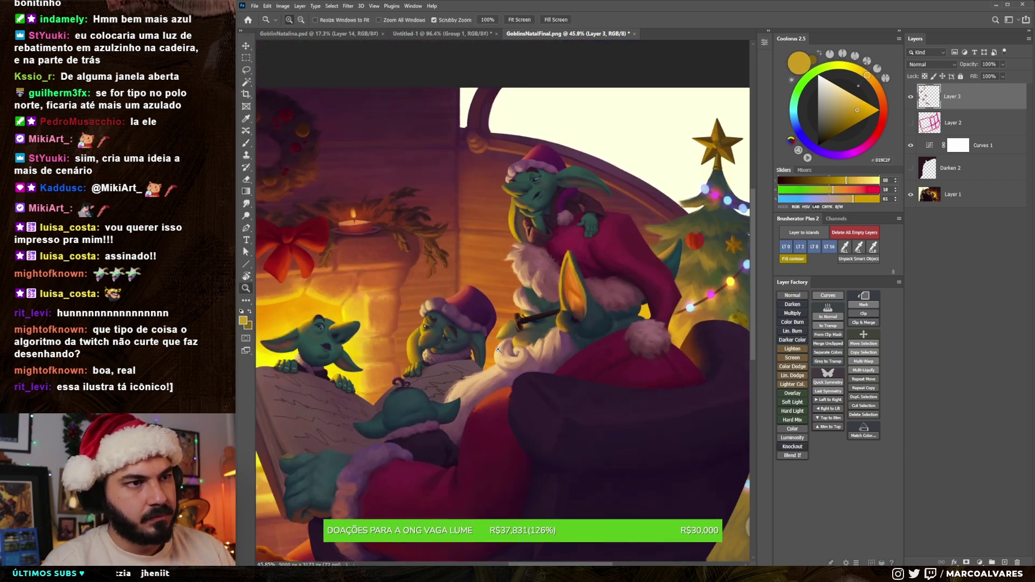
click(911, 97)
click(912, 97)
scroll(522, 322, up, 5)
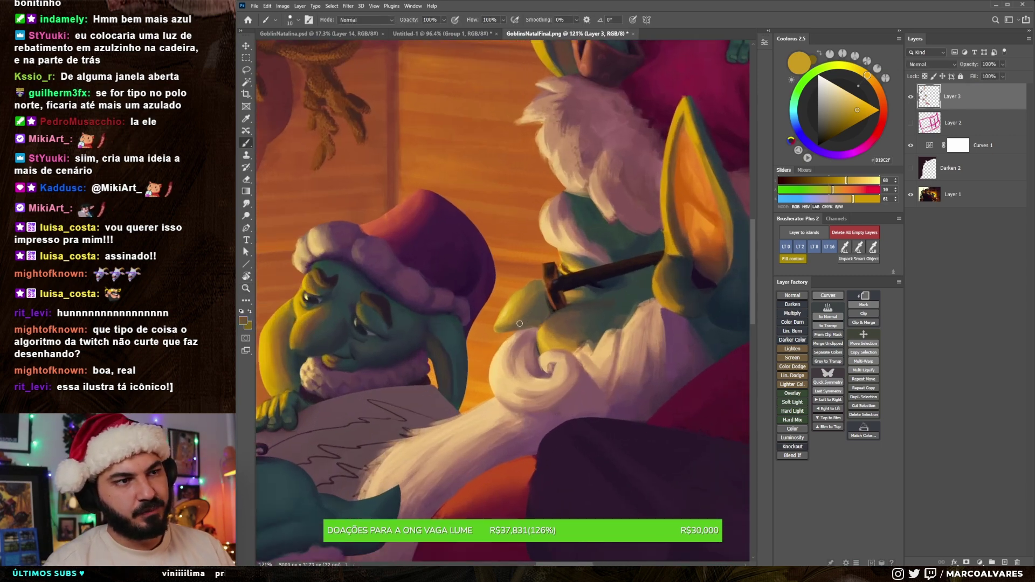
alt+click(534, 314)
drag(533, 315, 544, 334)
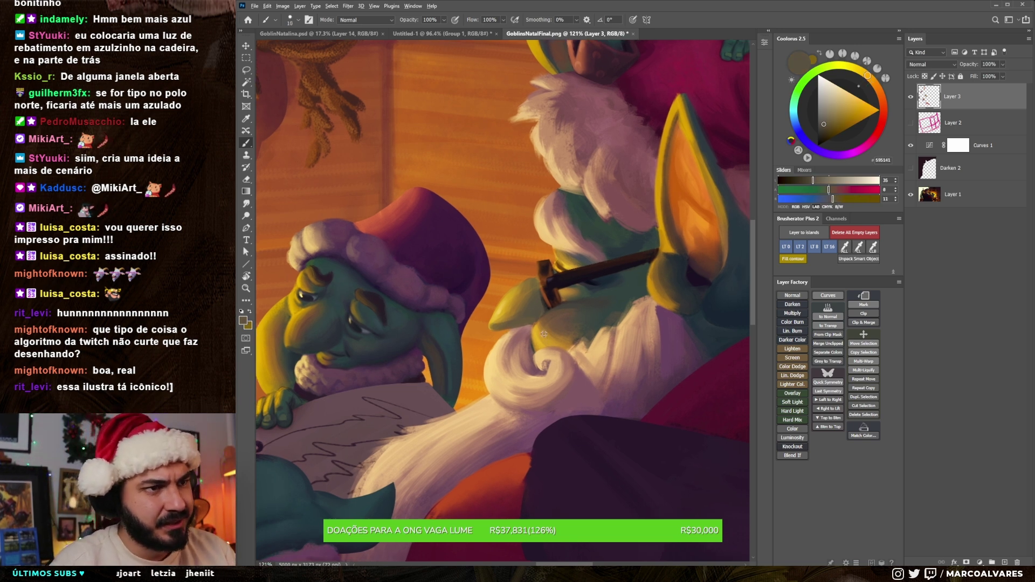
alt+click(543, 321)
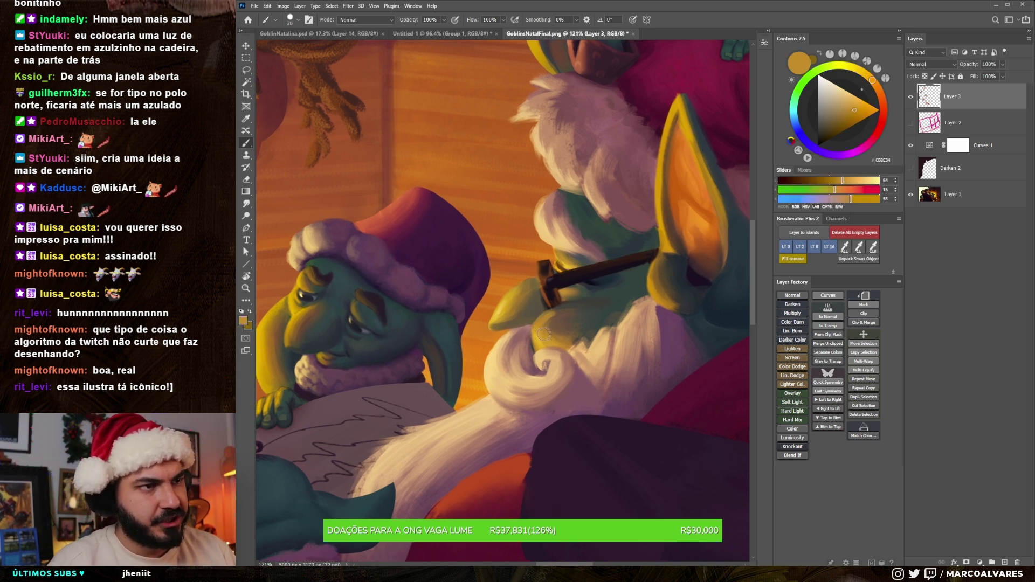
alt+click(561, 317)
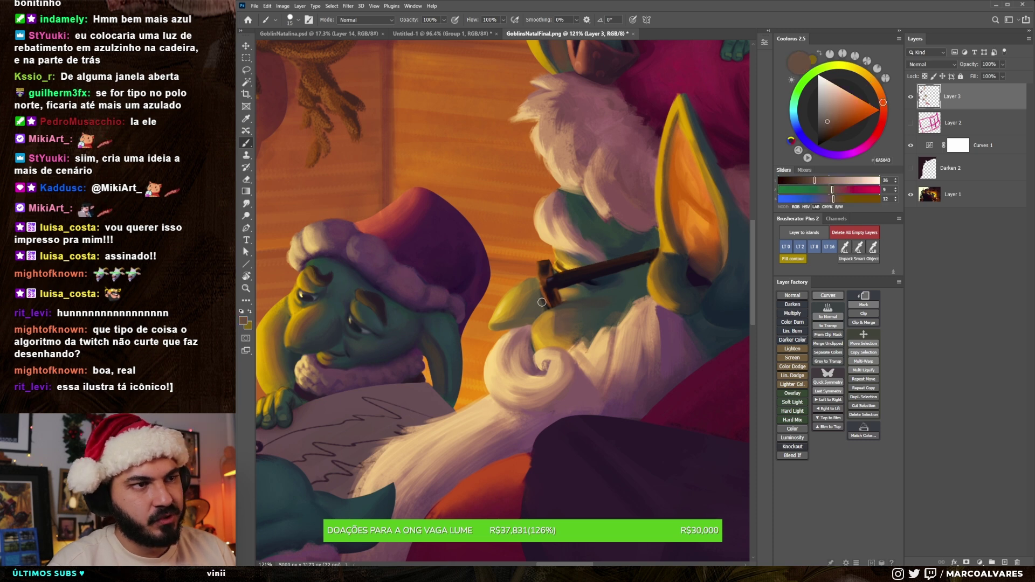
alt+click(556, 328)
Step: Refine the hand with golden and golden-brown tones, then zoom out to the whole illustration
key(bracketright)
alt+click(560, 340)
key(bracketleft)
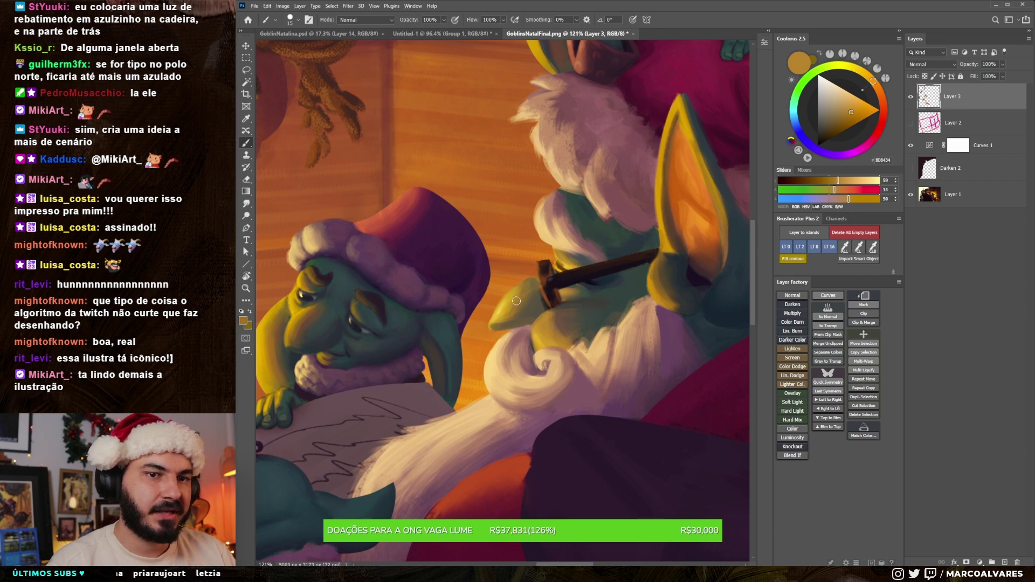
alt+click(566, 338)
key(bracketleft)
key(bracketleft)
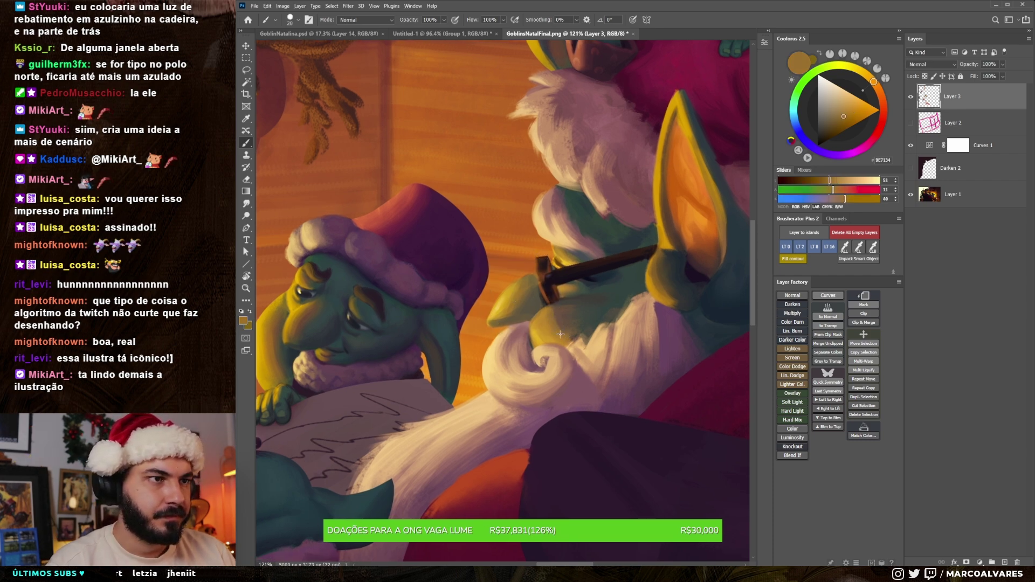
alt+click(564, 331)
key(z)
drag(574, 341, 561, 368)
alt+click(561, 369)
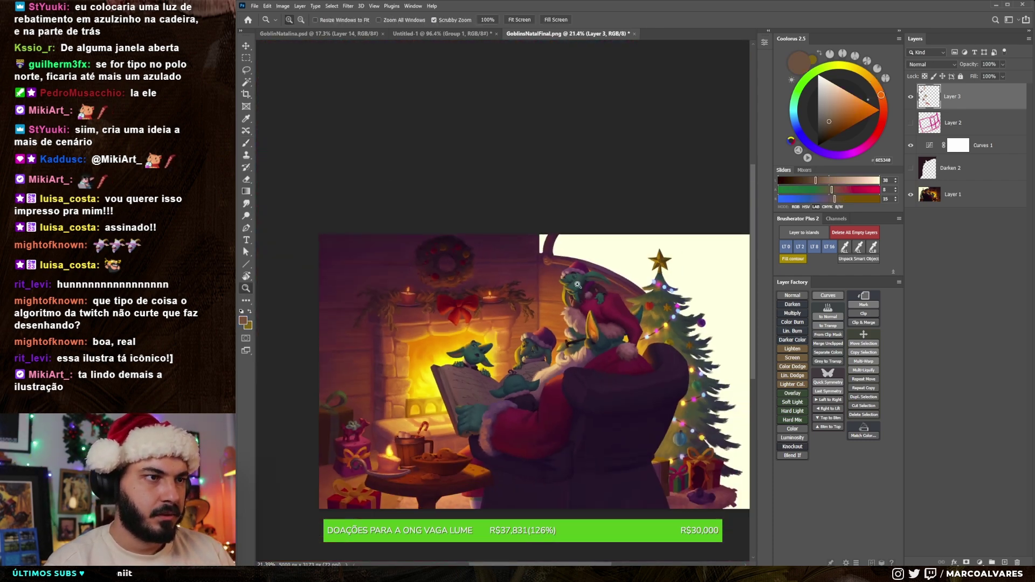
Step: Mirror the view, zoom onto the beard and pipe, and paint grey and golden highlights
key(h)
key(h)
drag(453, 313, 475, 313)
key(b)
key(b)
alt+click(472, 340)
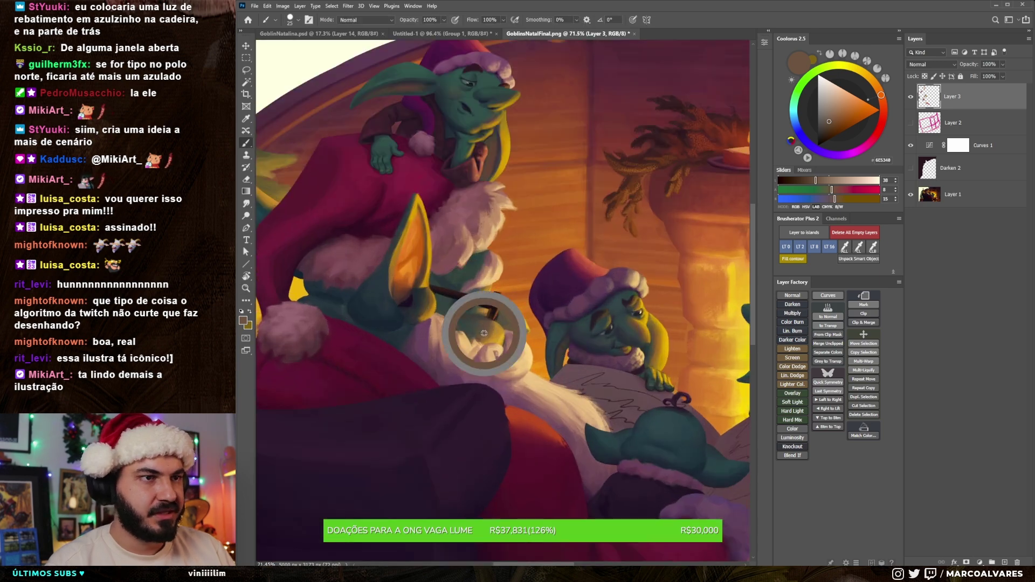
key(bracketleft)
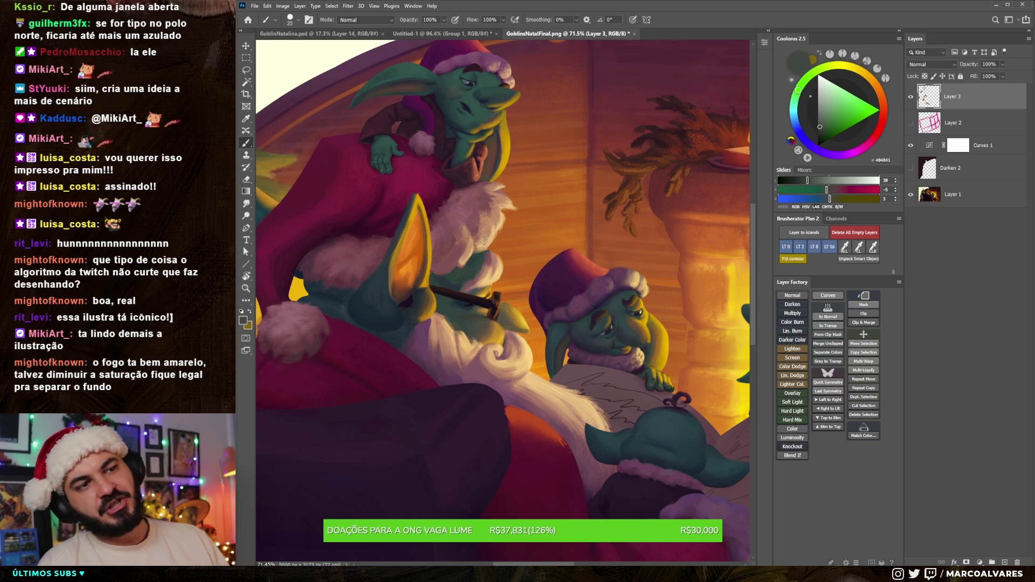
alt+click(488, 329)
key(bracketleft)
key(bracketleft)
key(bracketleft)
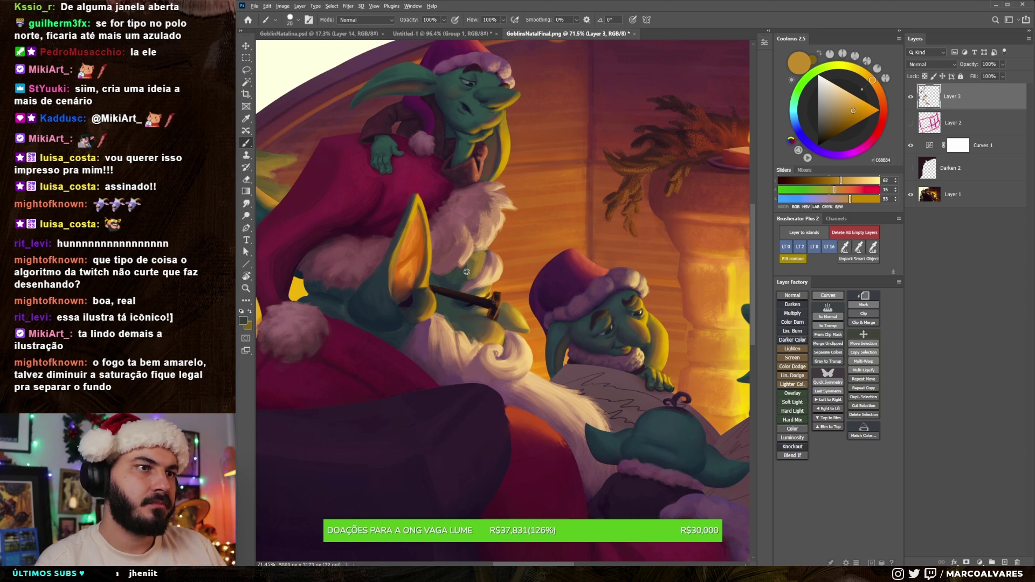
key(bracketright)
Step: Alternate dark green and golden tones on the hand, adding light tan from the fur
alt+click(472, 269)
alt+click(474, 259)
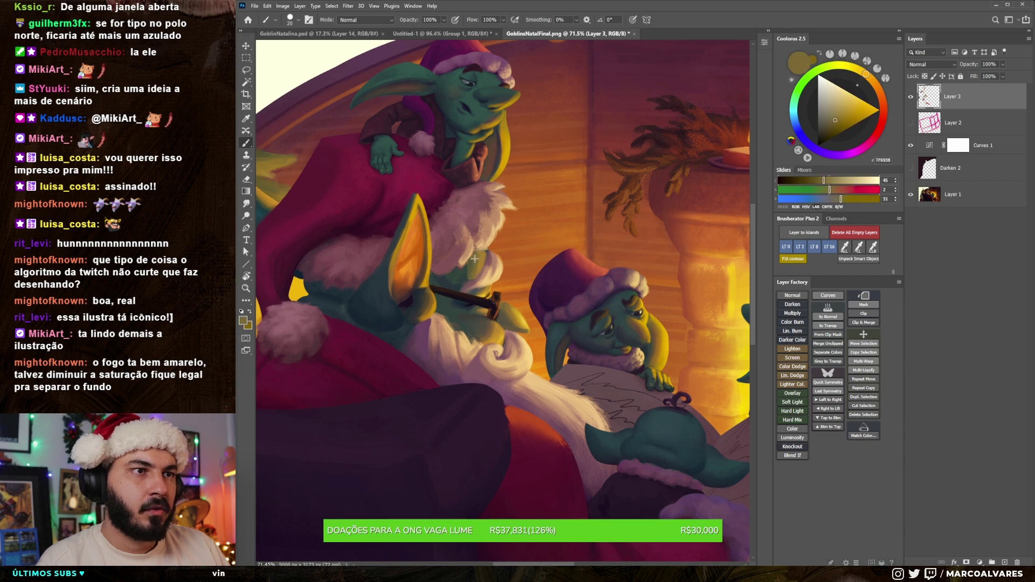
alt+click(467, 273)
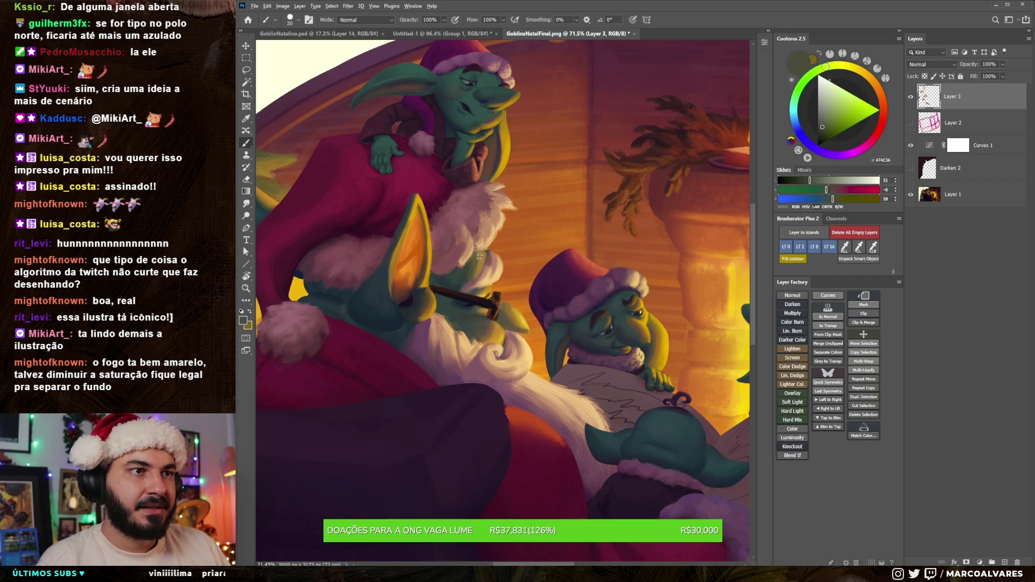
alt+click(476, 254)
key(bracketleft)
alt+click(485, 263)
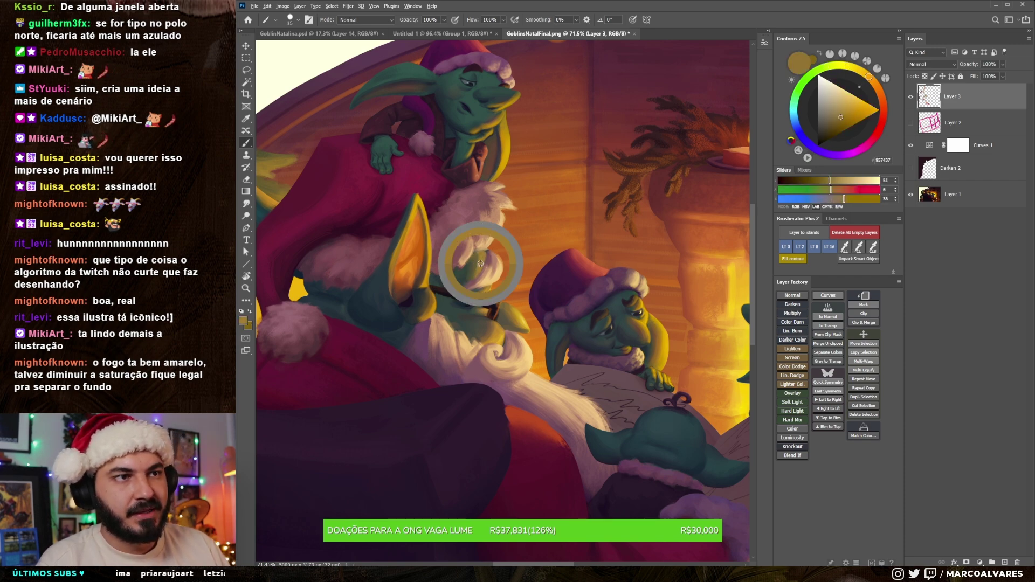
key(bracketleft)
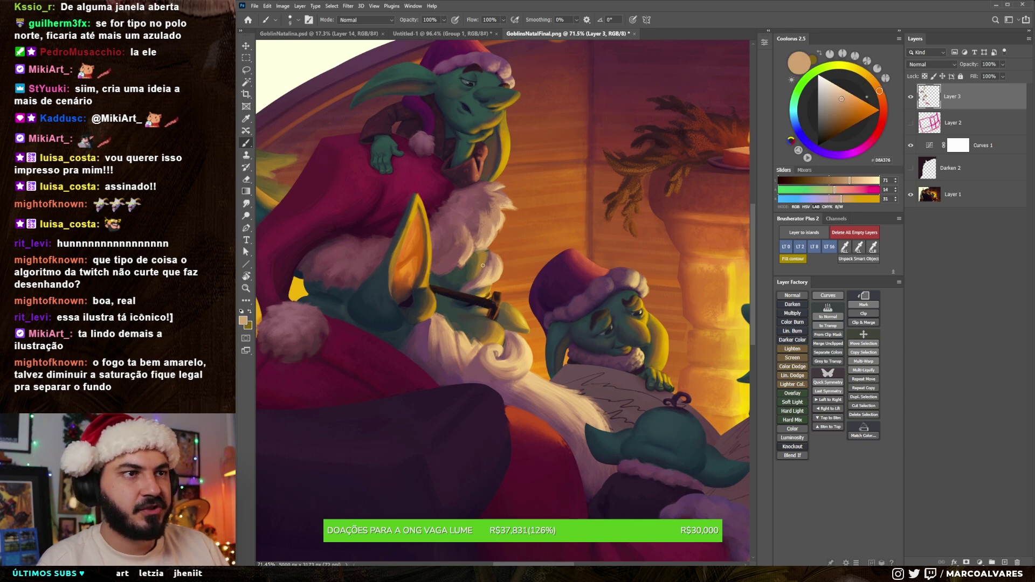
alt+click(479, 273)
Step: Add dark green shadow, olive midtone and beige highlight, then zoom out and unflip the view
key(bracketright)
key(bracketright)
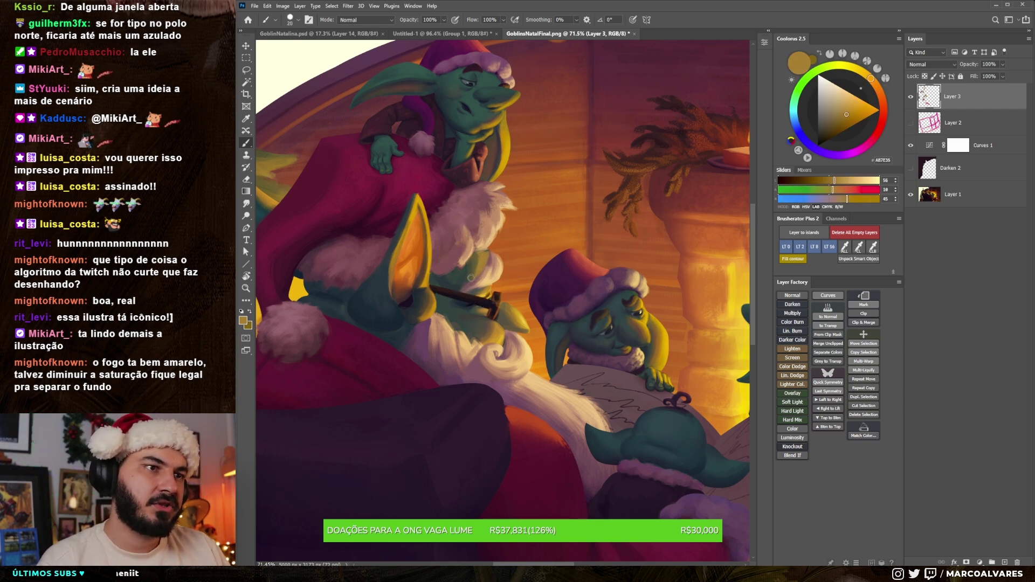
alt+click(474, 254)
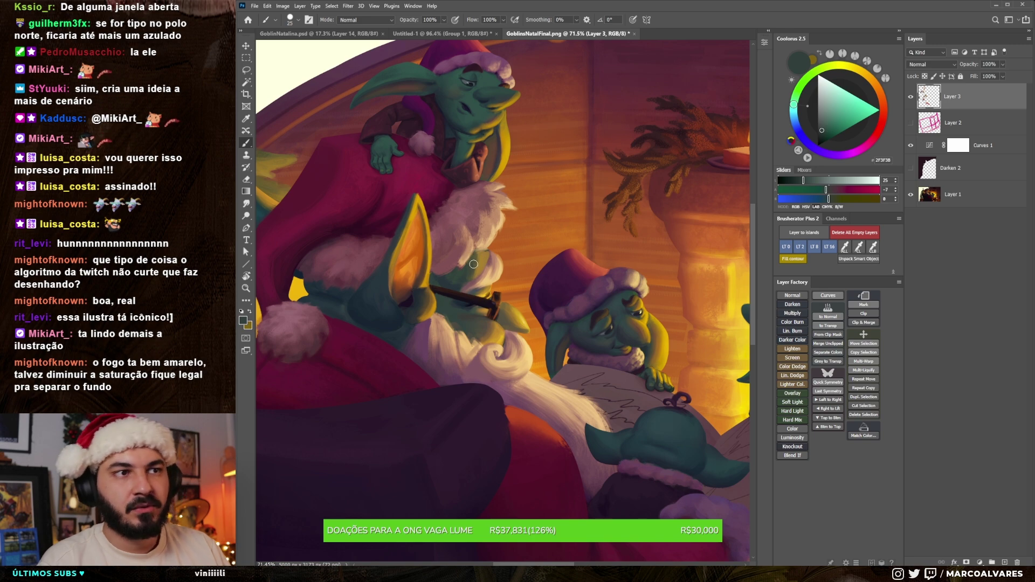
alt+click(476, 261)
alt+click(480, 259)
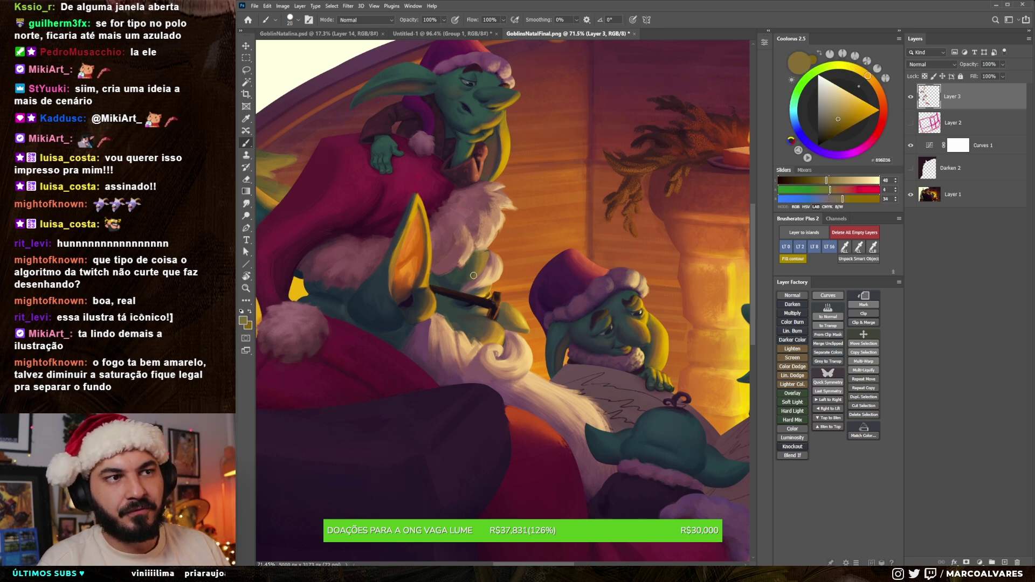
key(z)
mouse_move(479, 260)
mouse_down()
mouse_move(453, 291)
mouse_move(426, 290)
mouse_up()
key(b)
key(ctrl+shift+h)
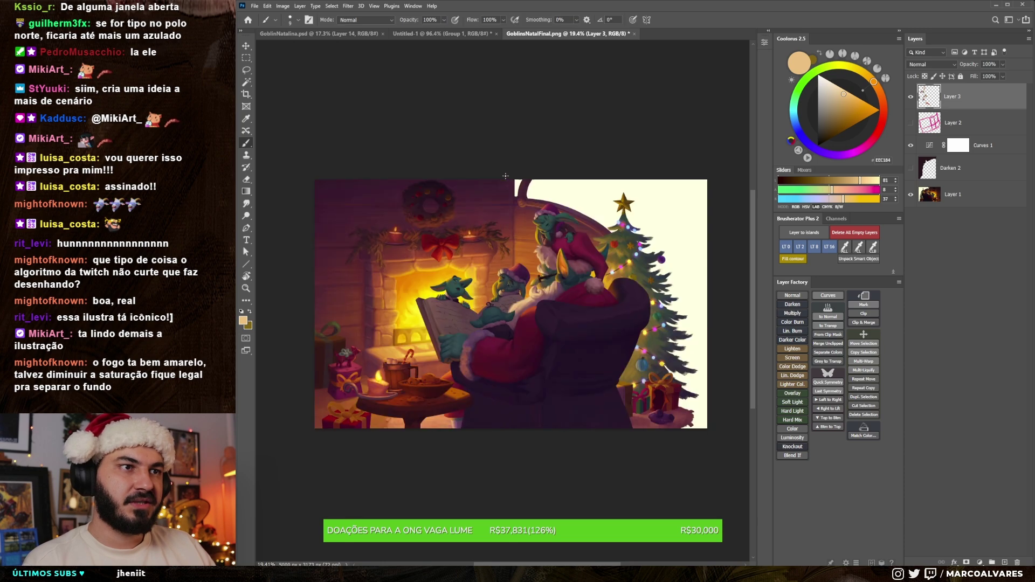
Step: Touch up around the pipe and beard with golden, olive, pinkish skin and cream tones
scroll(550, 262, up, 5)
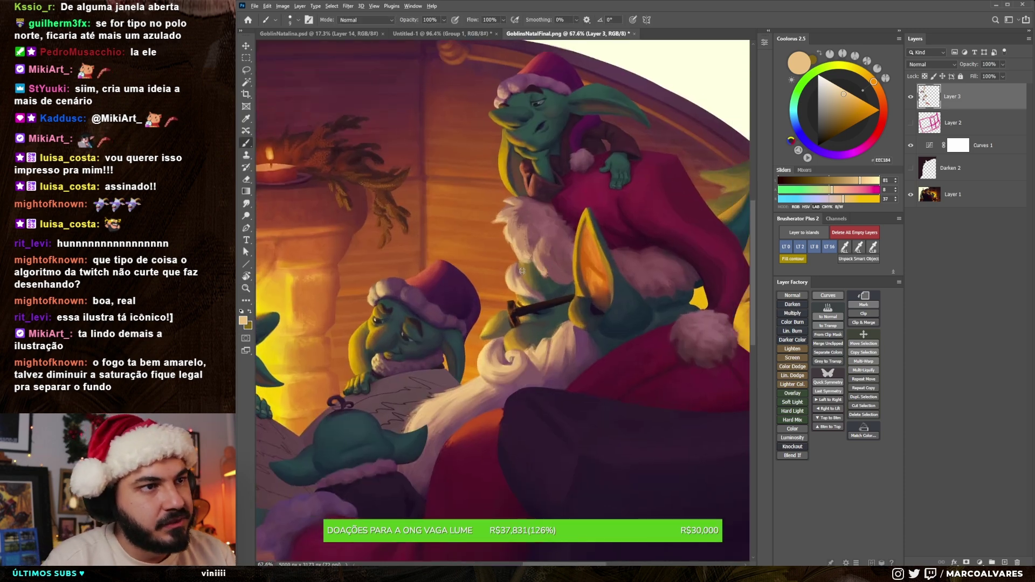
alt+click(519, 265)
key(bracketright)
key(bracketright)
alt+click(492, 324)
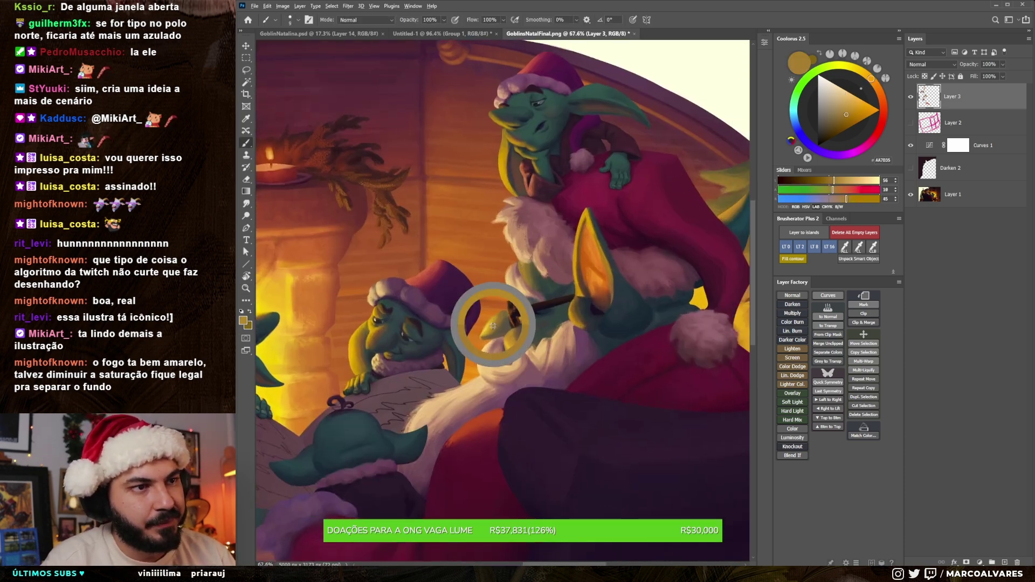
key(bracketright)
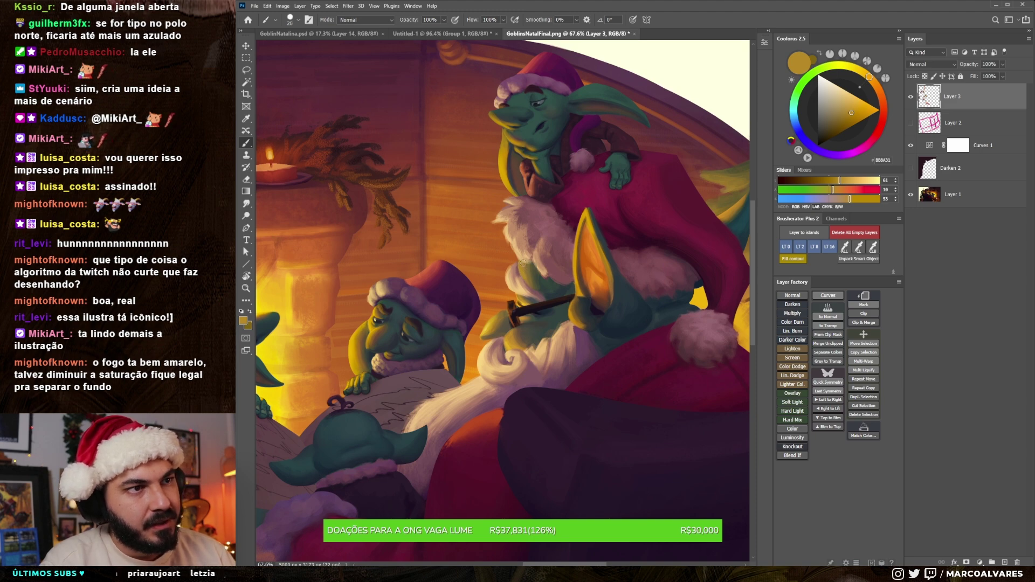
alt+click(523, 261)
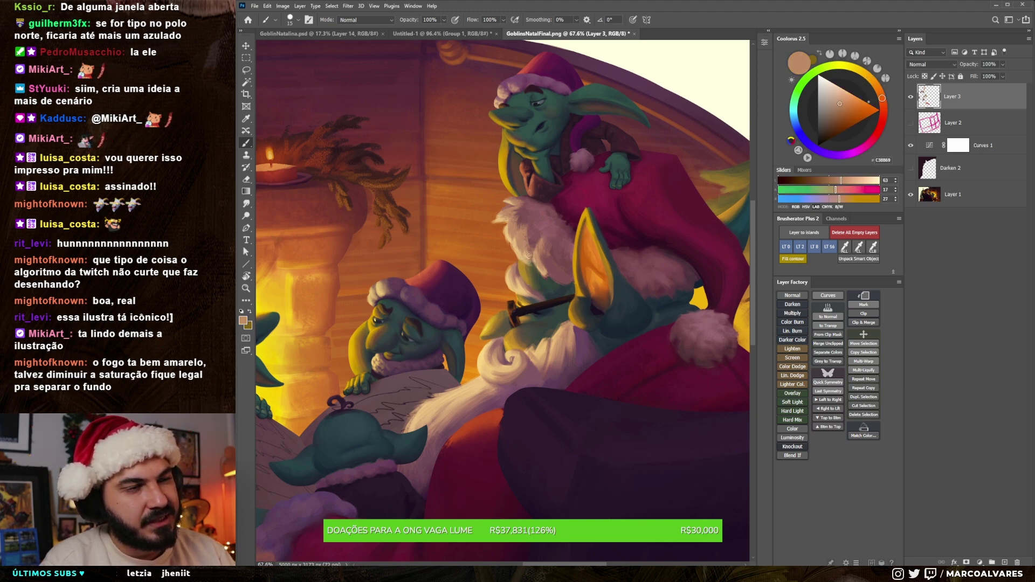
alt+click(517, 253)
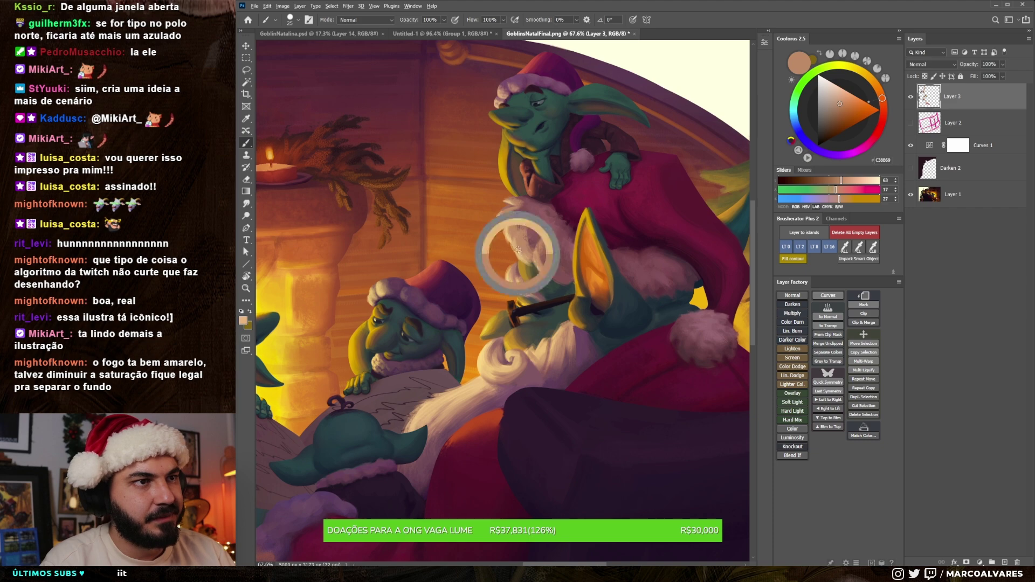
scroll(479, 212, up, 3)
alt+click(477, 211)
key(bracketleft)
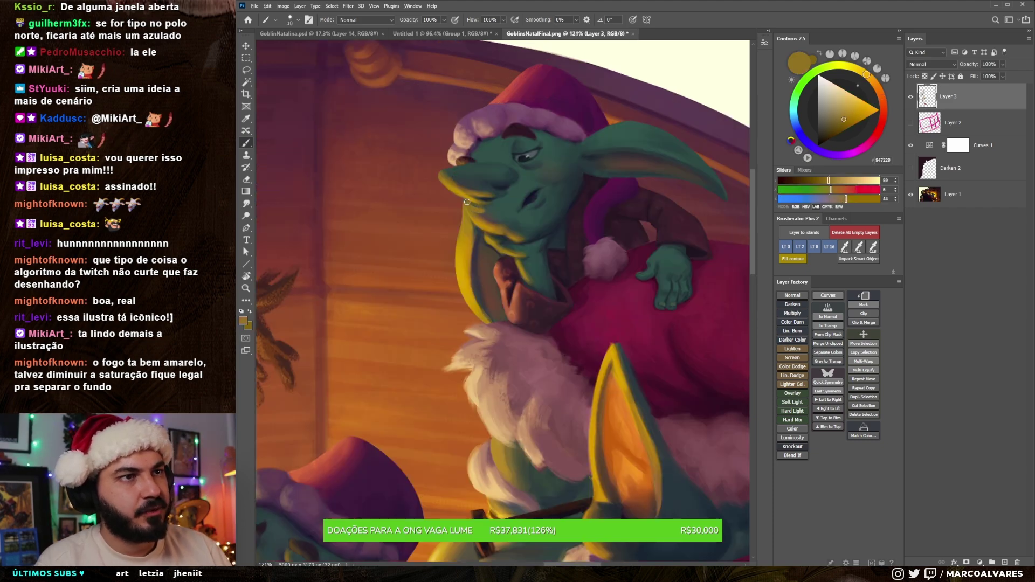
Step: Sample face tones on the top goblin, then brush a pale peach stroke along the hat's fur trim
key(bracketleft)
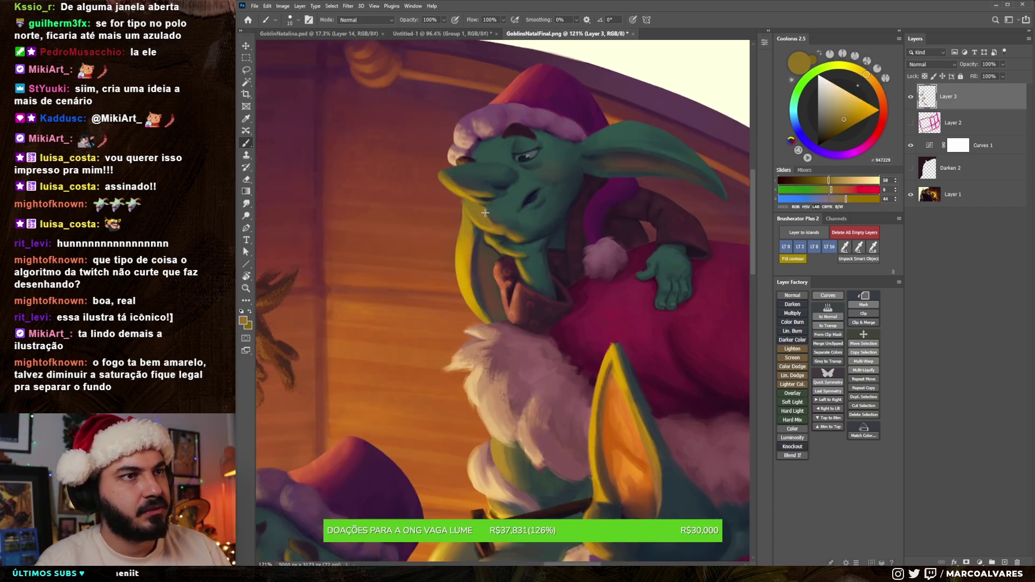
alt+click(478, 224)
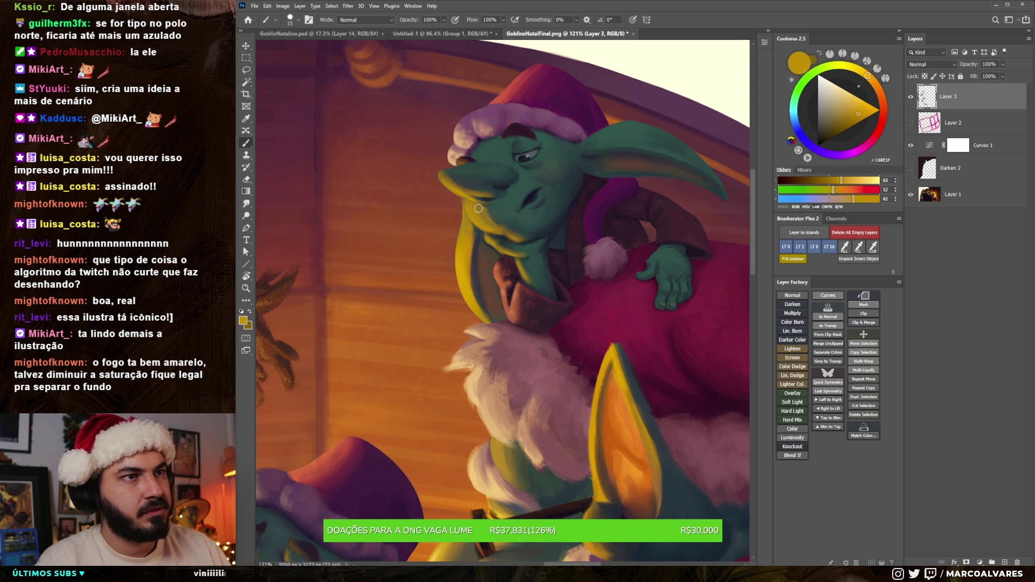
alt+click(495, 219)
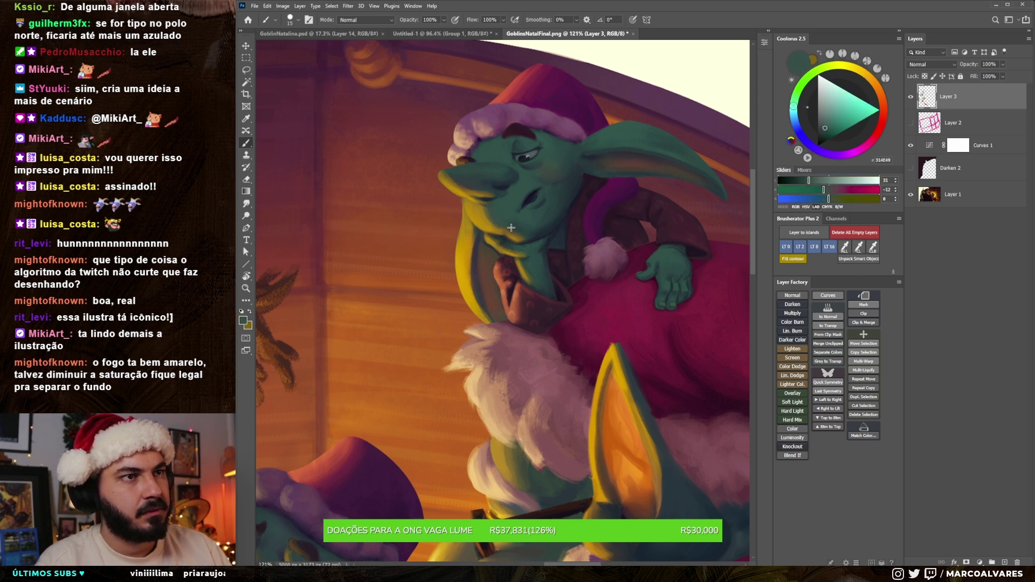
alt+click(483, 218)
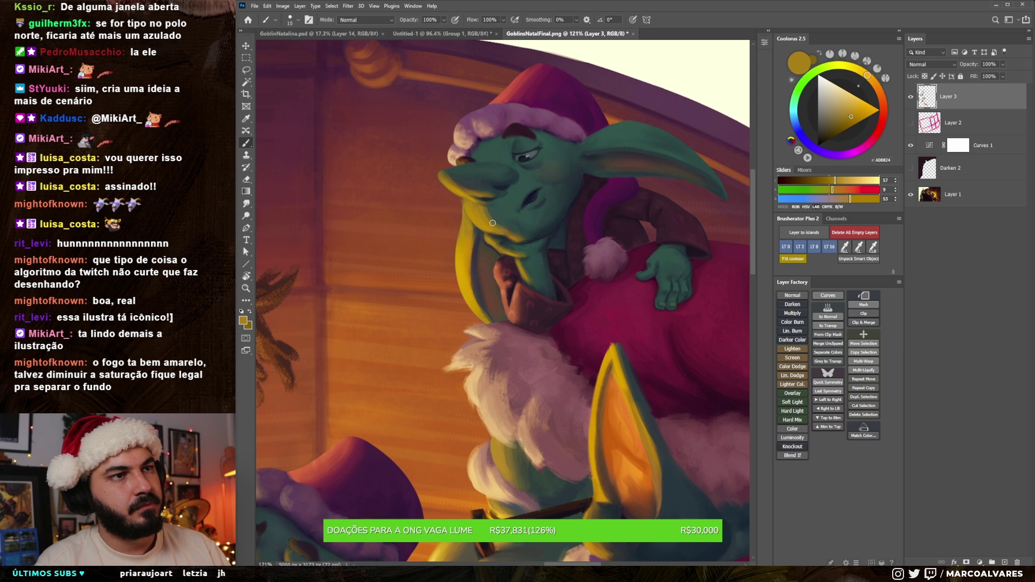
alt+click(491, 216)
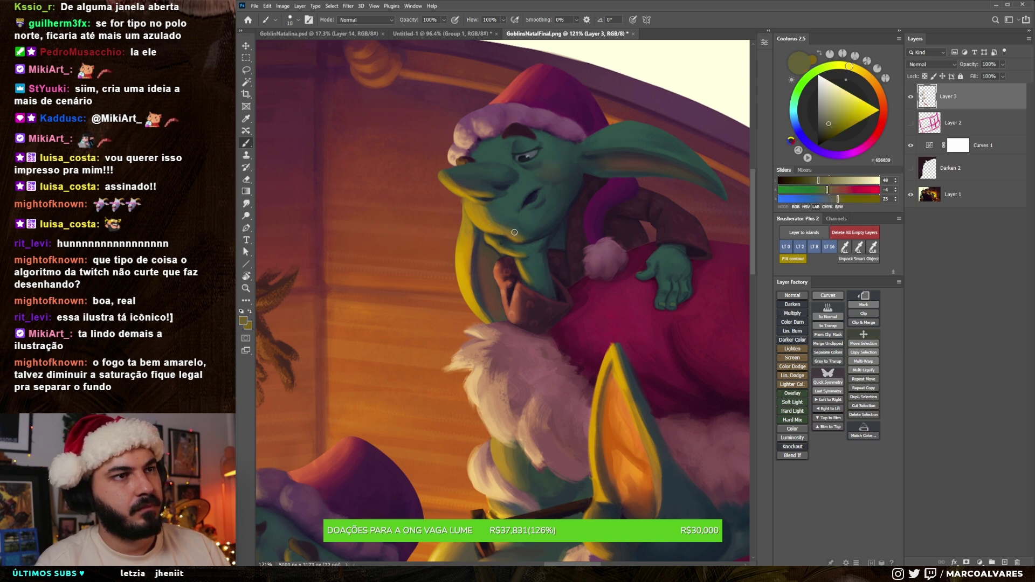
drag(488, 213, 502, 253)
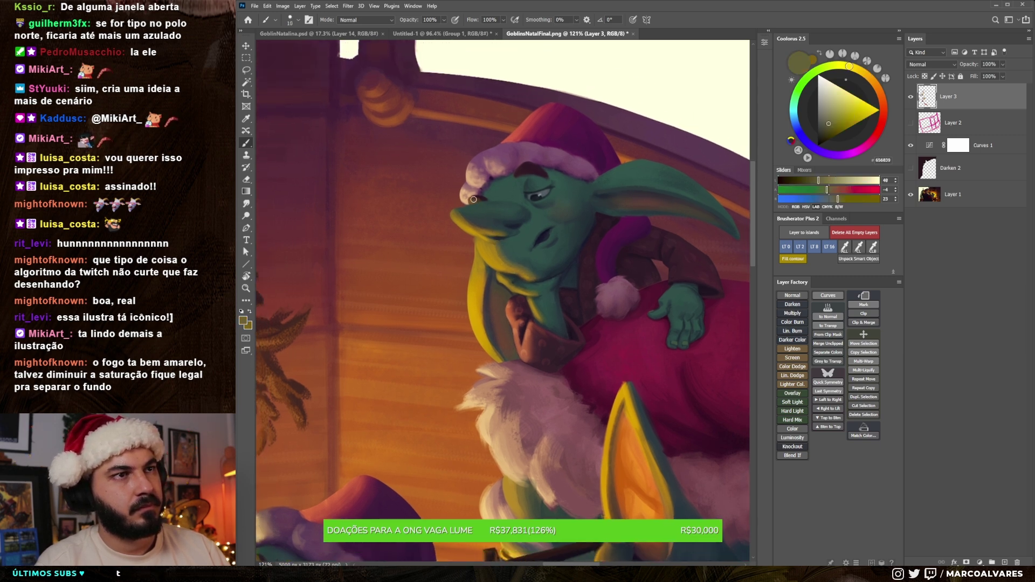
alt+click(466, 172)
mouse_move(466, 171)
mouse_down()
mouse_move(477, 162)
mouse_move(463, 189)
mouse_up()
key(bracketleft)
scroll(472, 259, down, 5)
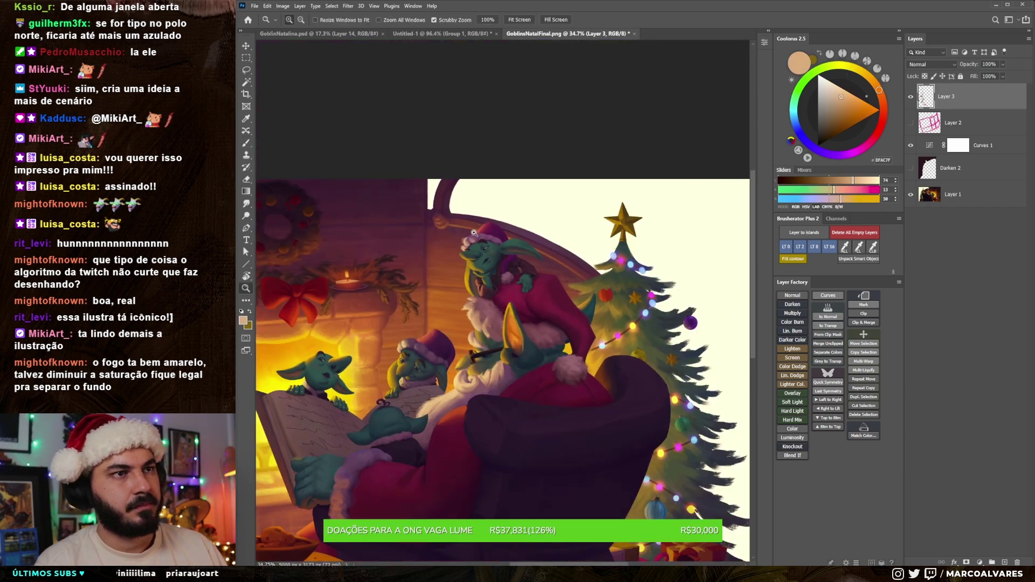
Step: Zoom in on the goblins and sample teal and gold-brown tones from the front goblin's hat
scroll(485, 323, up, 5)
scroll(498, 373, down, 6)
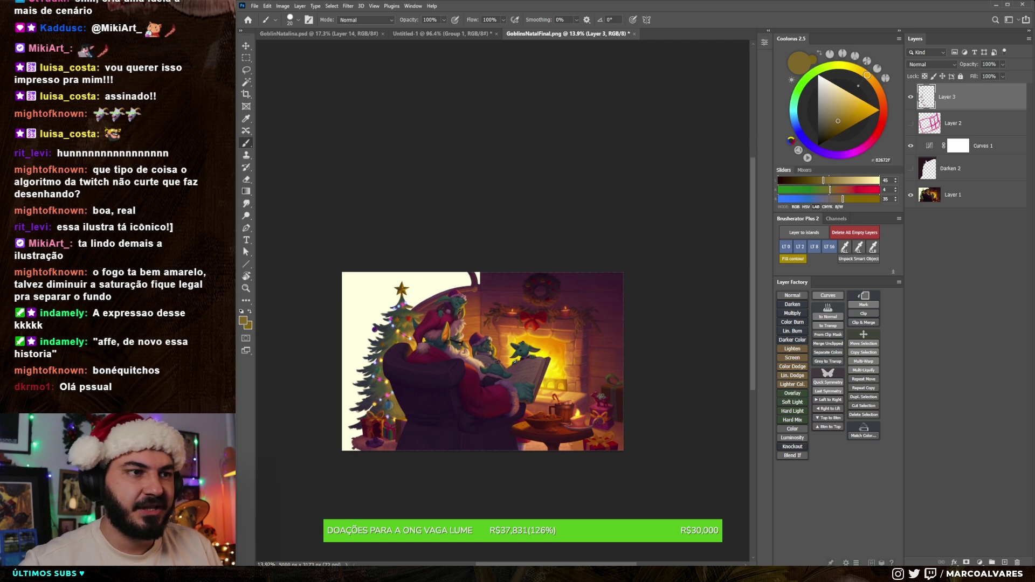
key(z)
drag(498, 373, 560, 361)
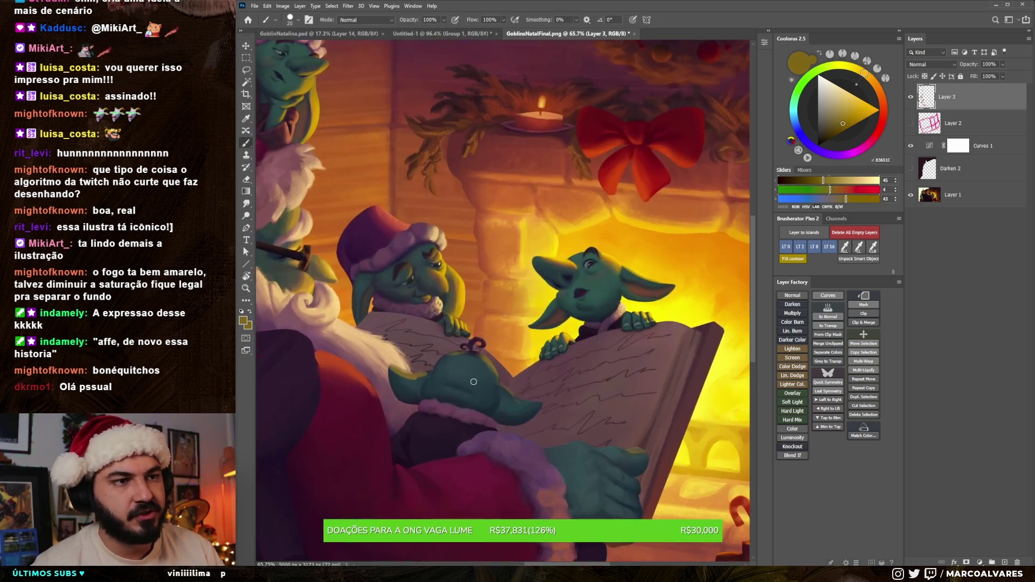
alt+click(457, 370)
alt+click(440, 383)
alt+click(491, 367)
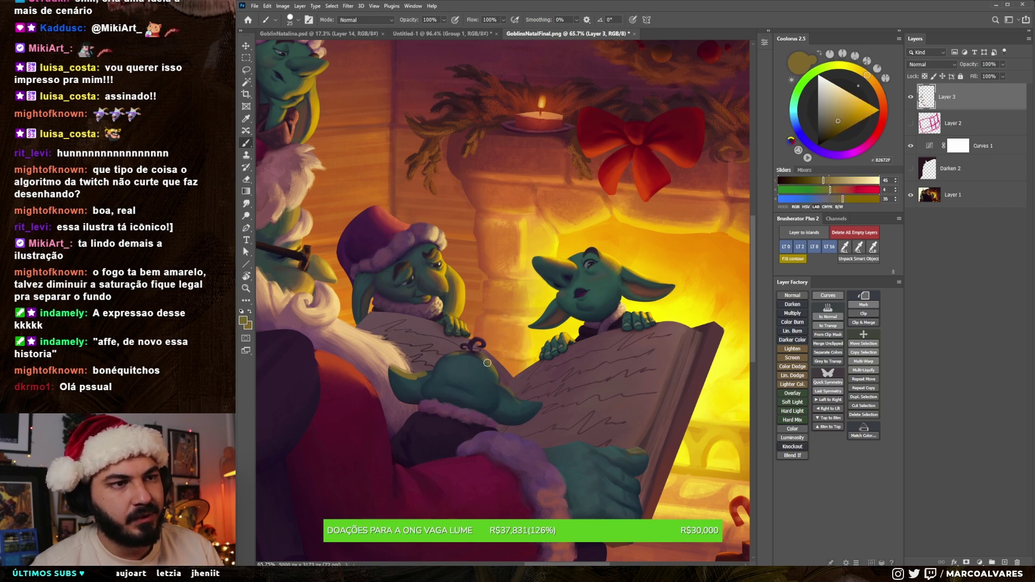
alt+click(483, 364)
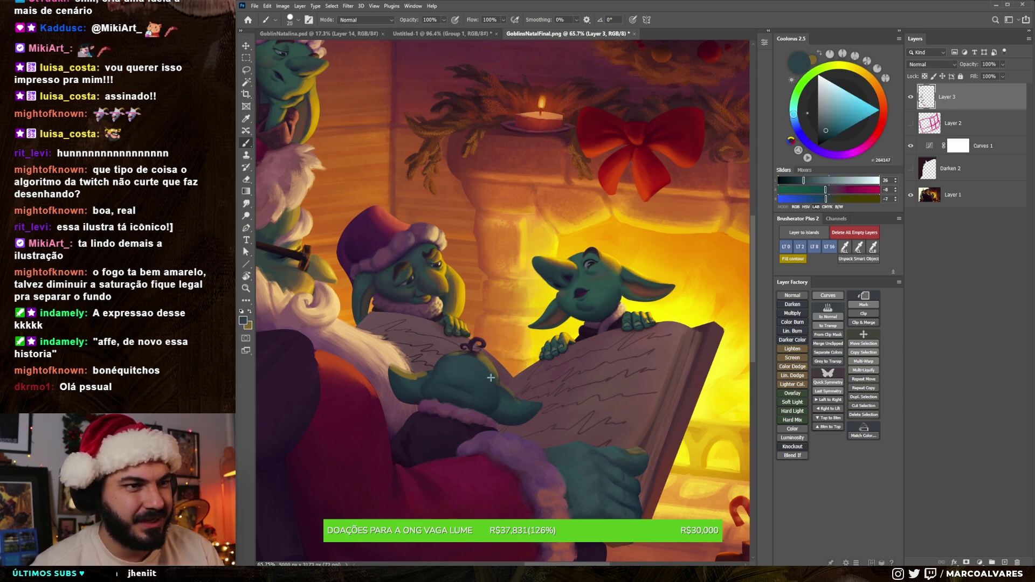
drag(483, 366, 435, 366)
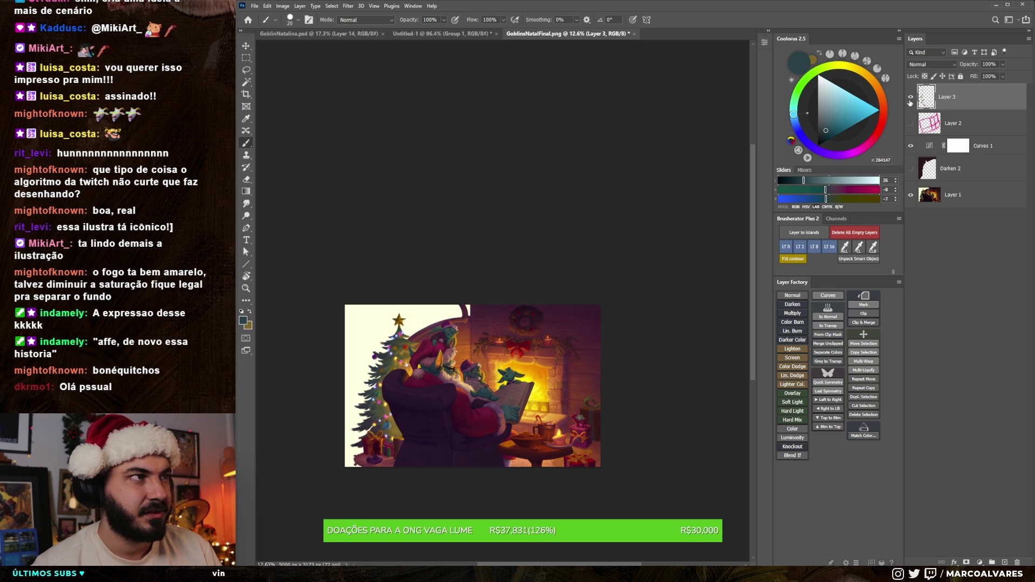
Step: Toggle Layer 3 off and back on to compare against the original
click(911, 98)
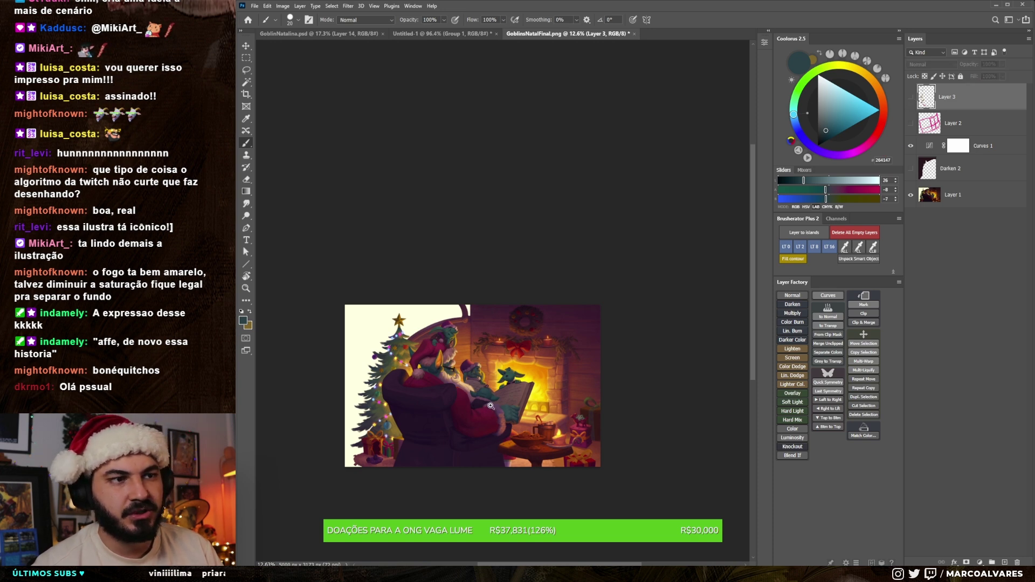
scroll(493, 406, up, 3)
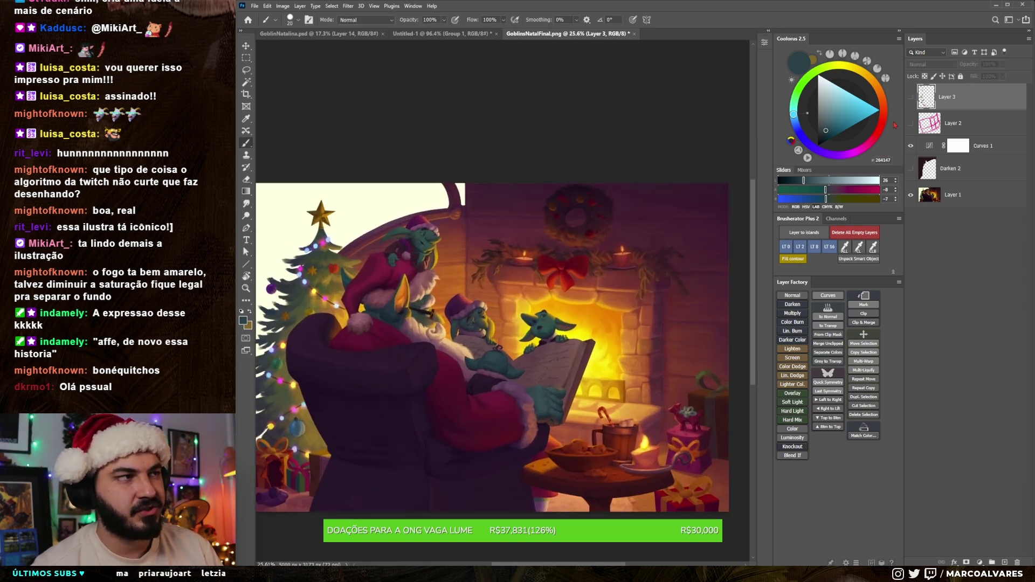
click(911, 97)
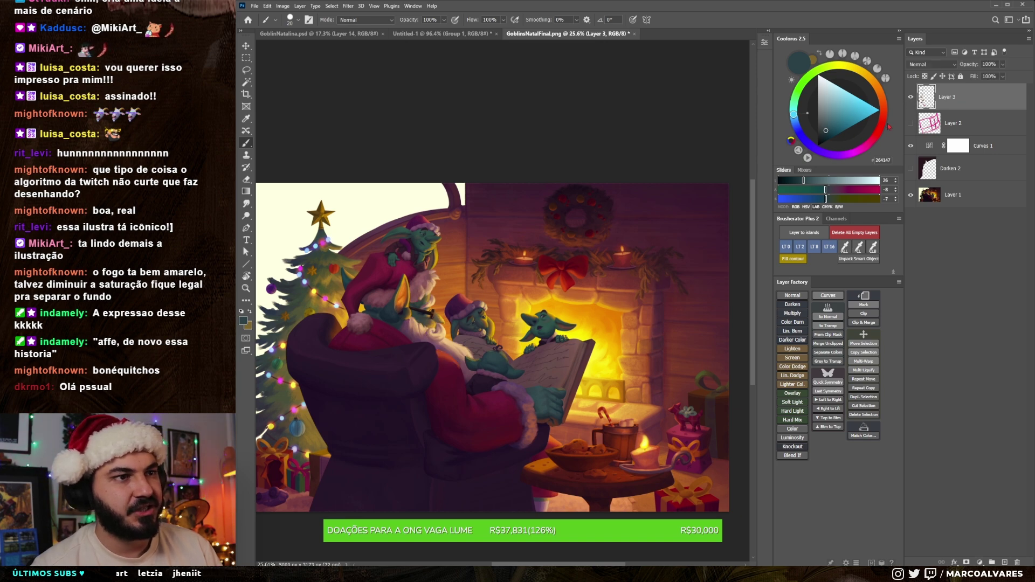
Step: Swap foreground and background colours and pick up the hat's dark teal
drag(497, 360, 516, 347)
key(x)
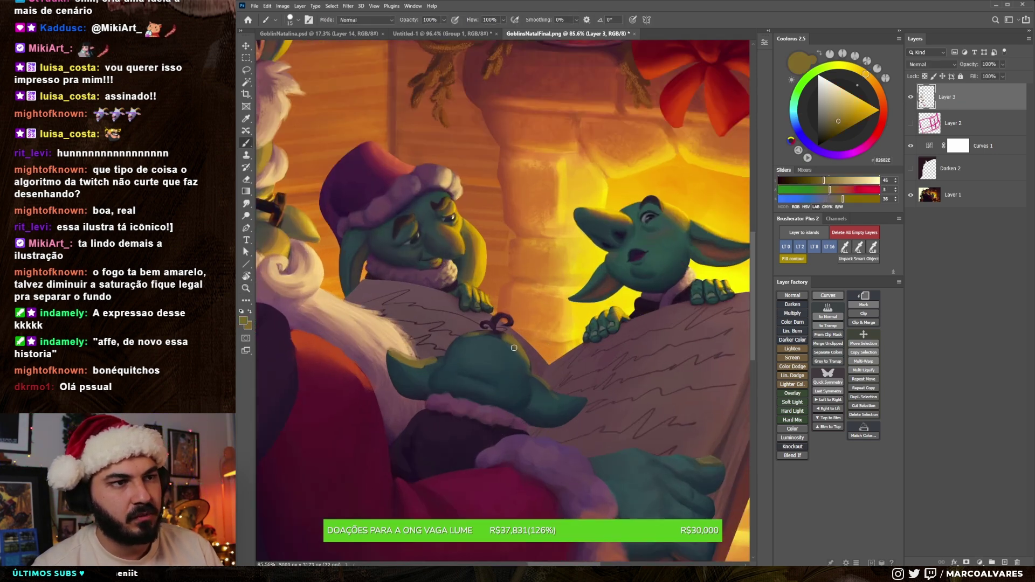
alt+click(543, 395)
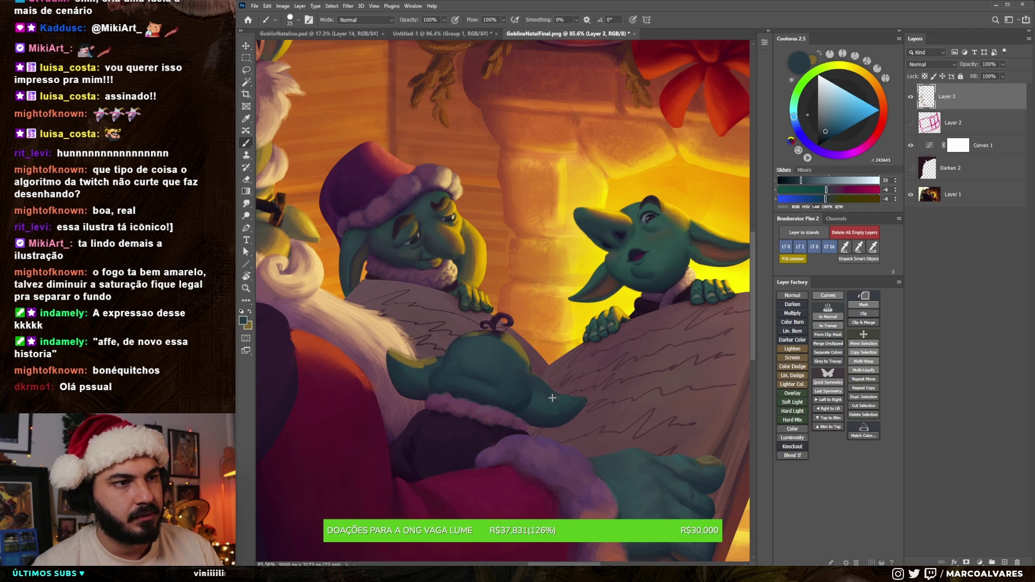
alt+click(520, 372)
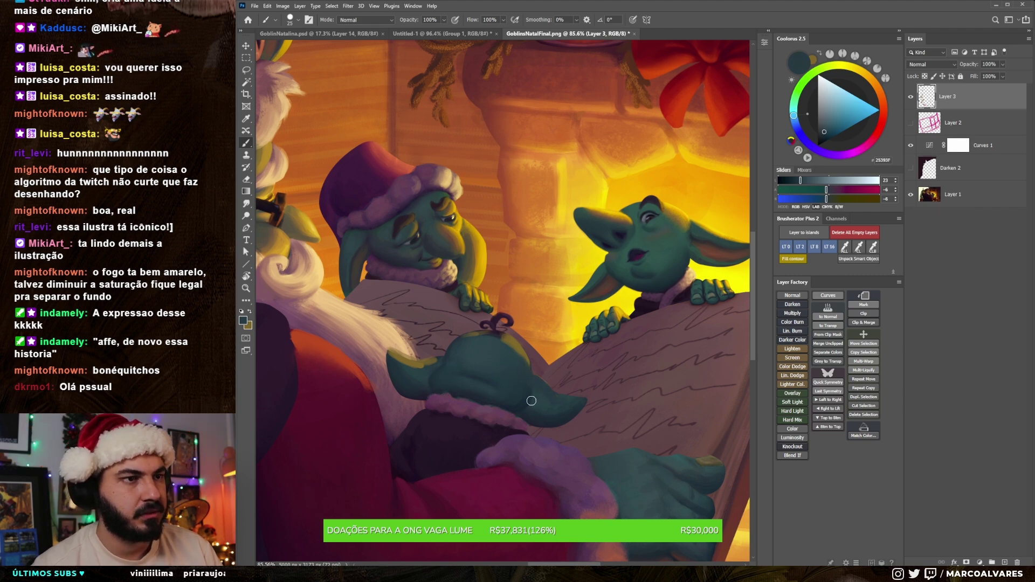
scroll(478, 357, down, 5)
scroll(485, 347, down, 3)
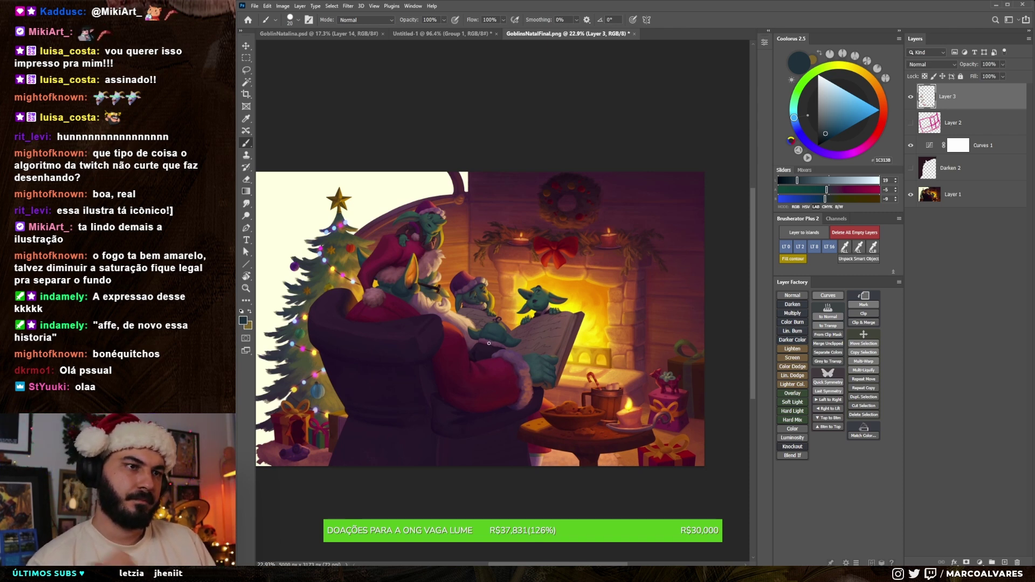
Step: Add an empty Layer 4 above Layer 3 and zoom in on the mug and candle
scroll(539, 364, down, 2)
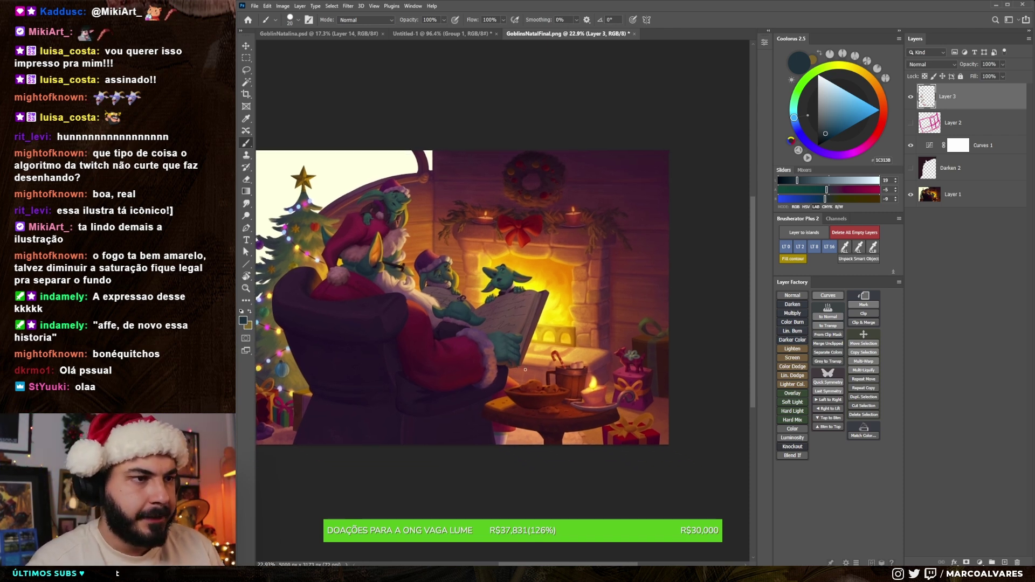
scroll(539, 373, left, 3)
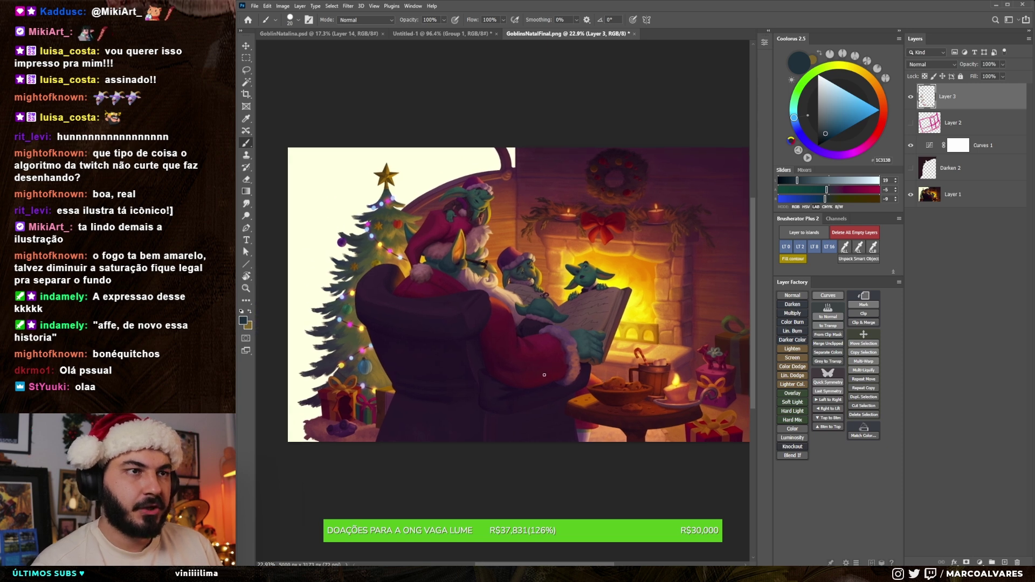
scroll(540, 377, right, 2)
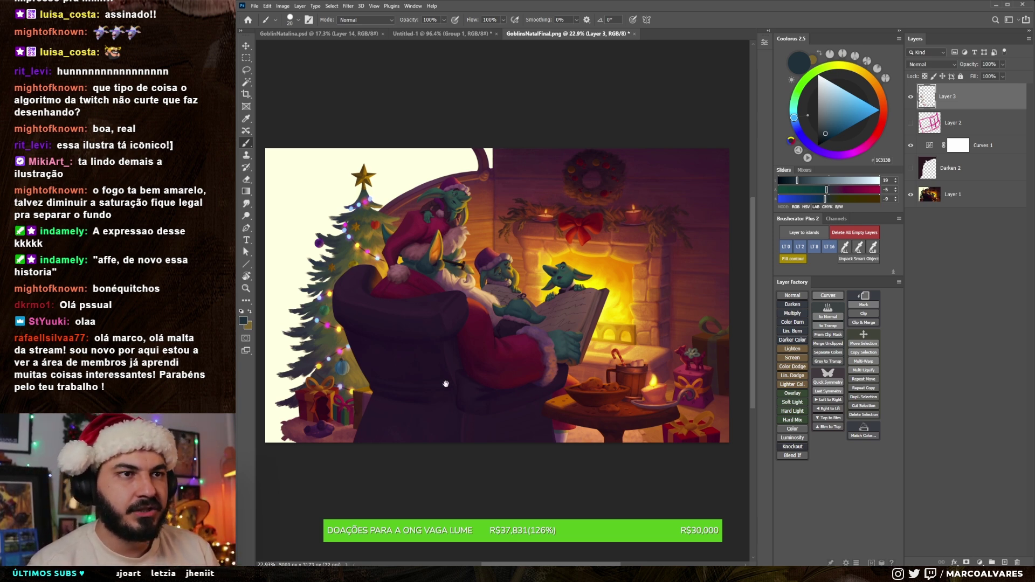
drag(445, 382, 441, 387)
key(ctrl+shift+alt+n)
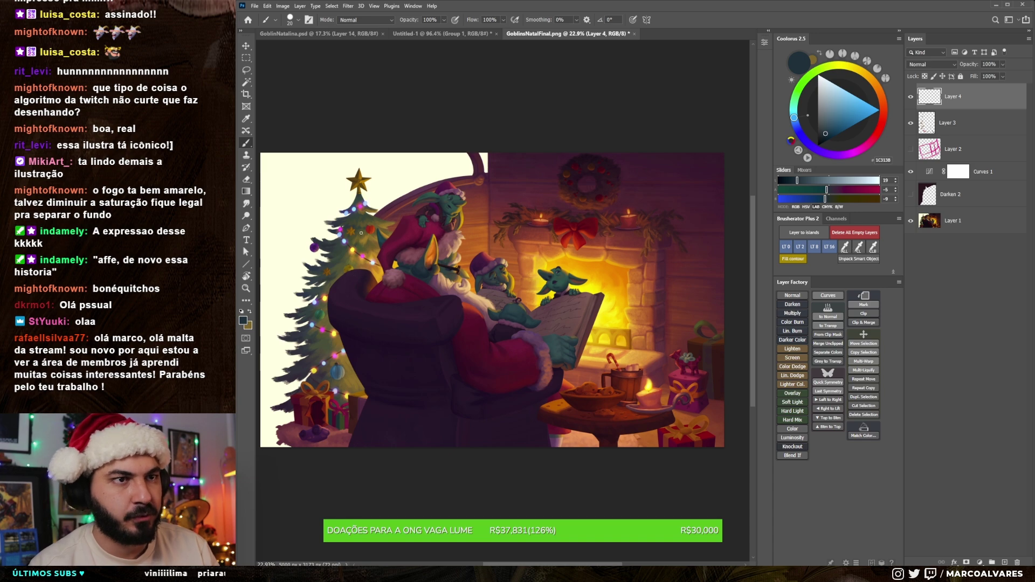
scroll(595, 382, down, 1)
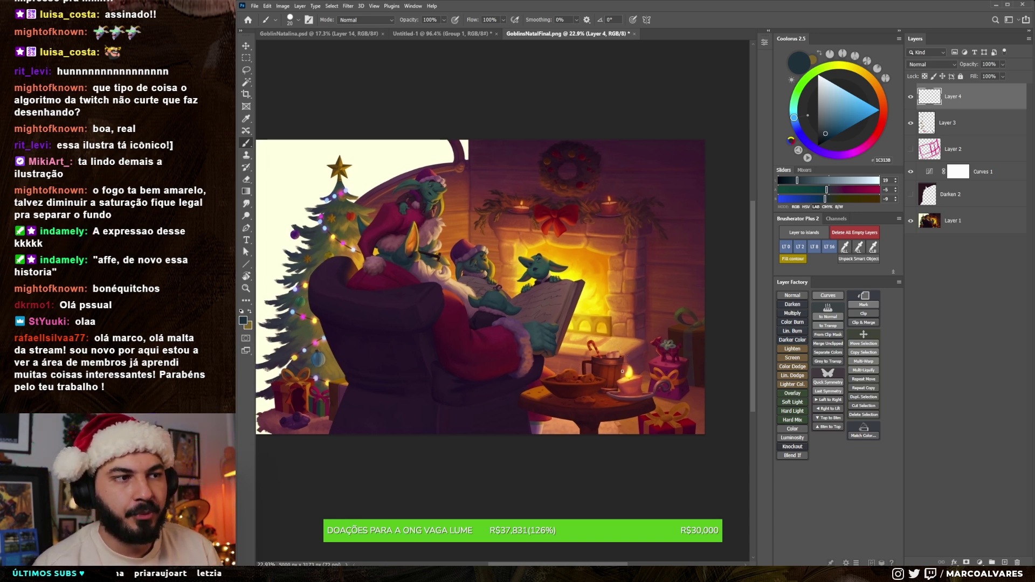
scroll(623, 371, up, 5)
scroll(557, 309, up, 2)
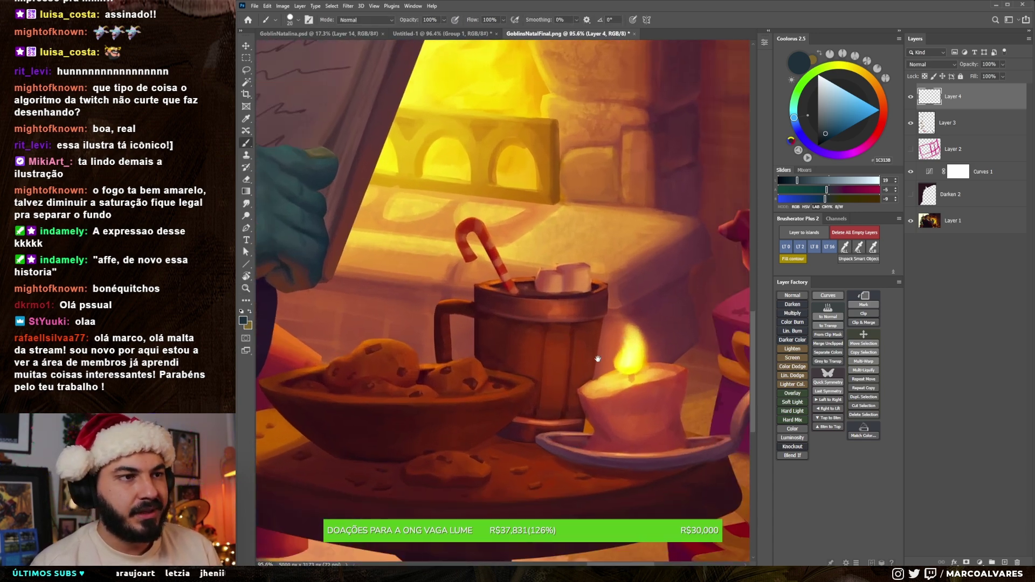
Step: Paint a brown stroke on the mug, then undo it and a lighter top-edge stroke
alt+click(563, 360)
key(bracketright)
mouse_move(515, 326)
mouse_down()
mouse_move(590, 326)
mouse_move(593, 418)
mouse_move(504, 422)
mouse_up()
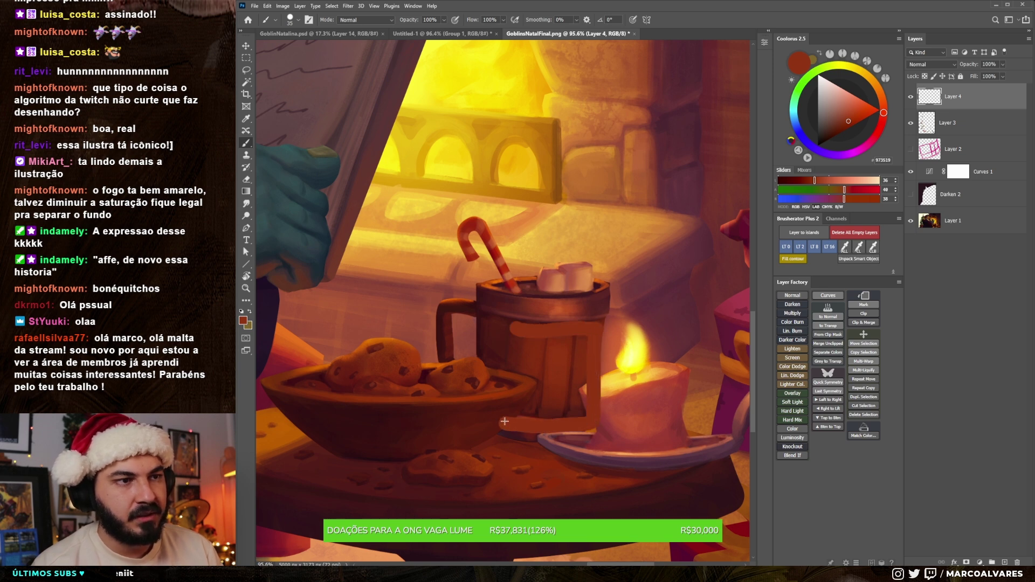
key(ctrl+z)
mouse_move(504, 324)
mouse_down()
mouse_move(567, 424)
mouse_move(504, 324)
mouse_up()
key(ctrl+z)
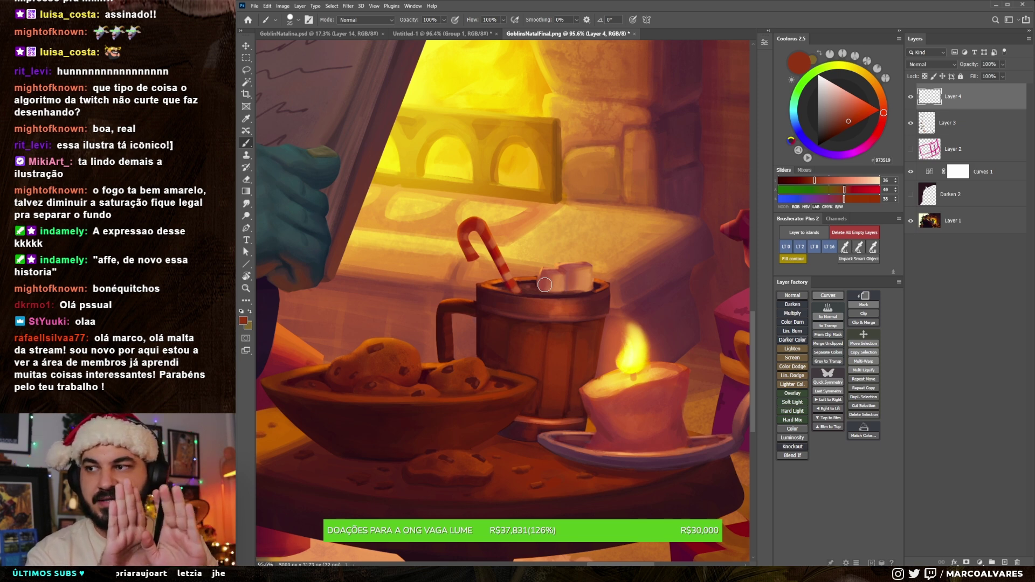
Step: Choose a different brush preset and paint darker and reddish brown strokes across the mug
drag(545, 285, 507, 269)
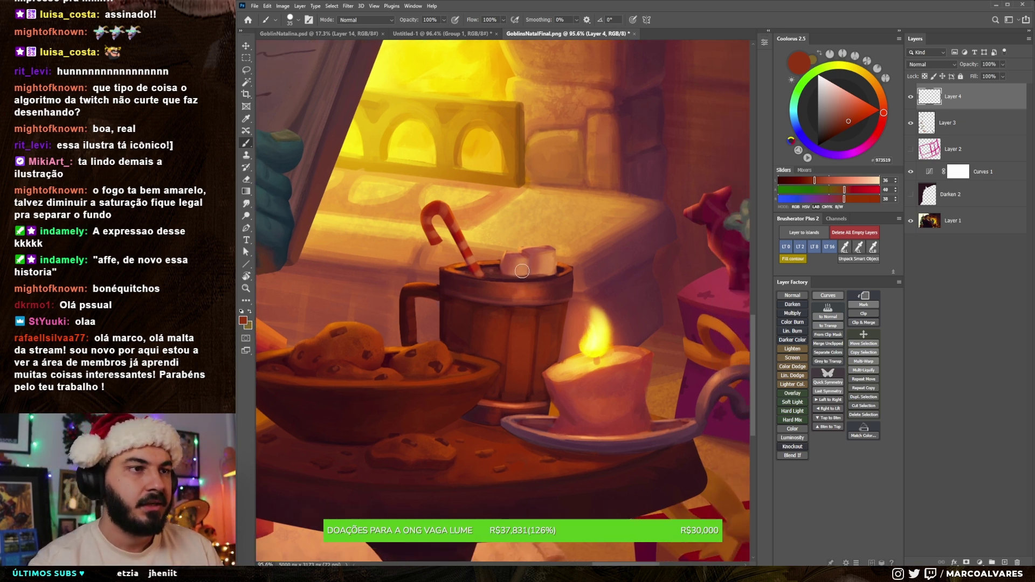
right_click(523, 286)
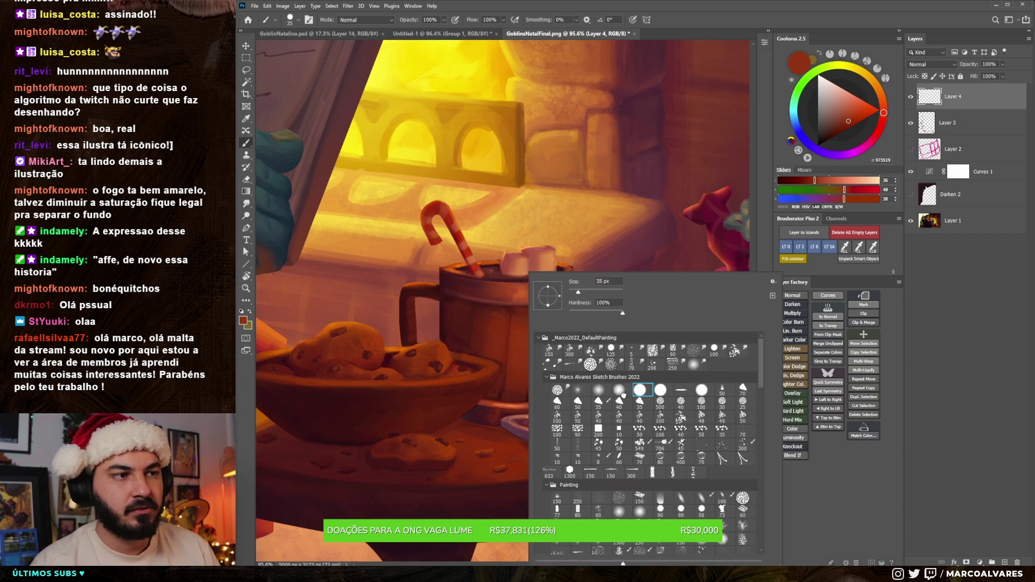
double_click(637, 391)
key(bracketleft)
alt+click(483, 339)
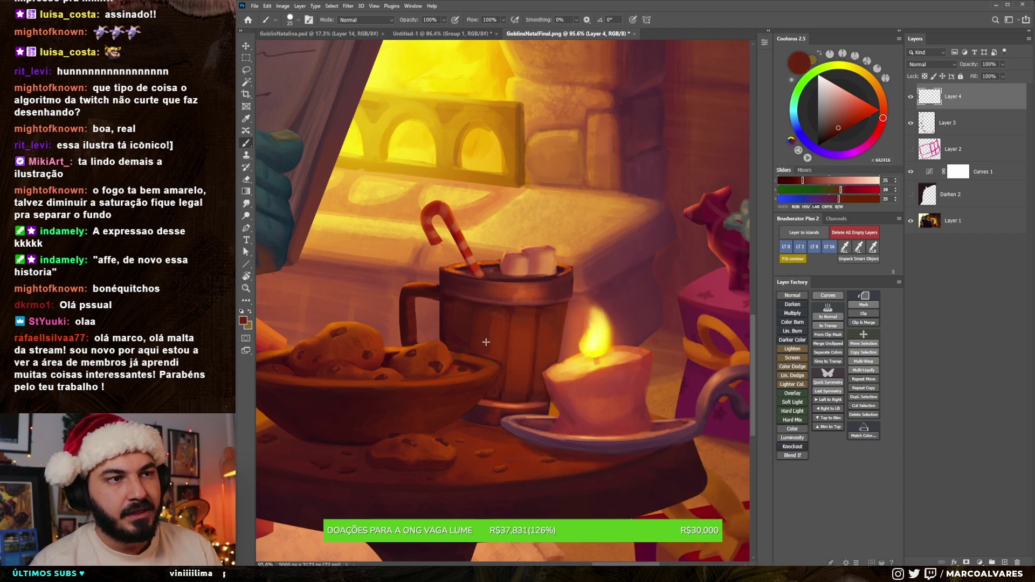
drag(501, 331, 513, 337)
alt+click(502, 323)
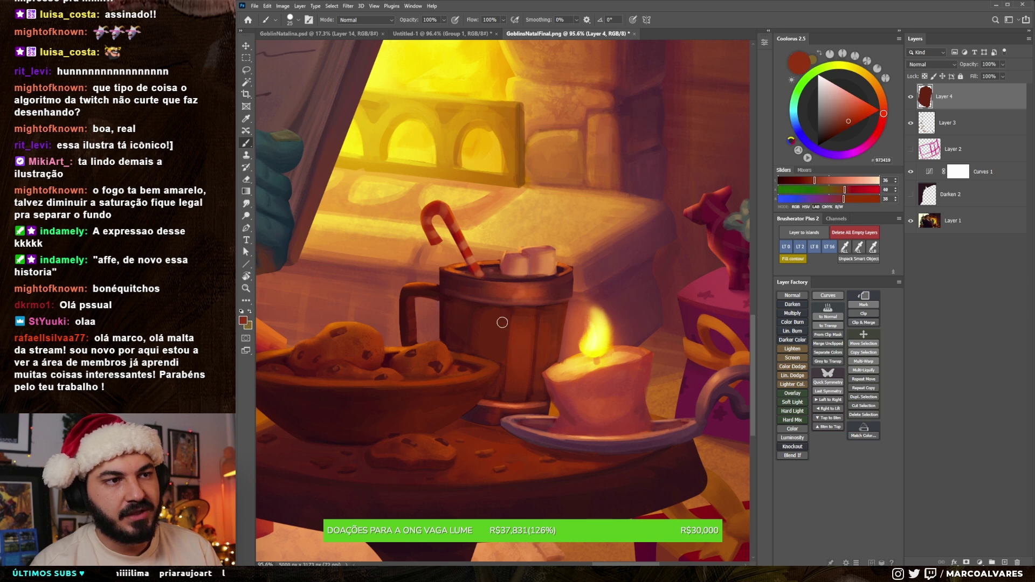
alt+click(534, 321)
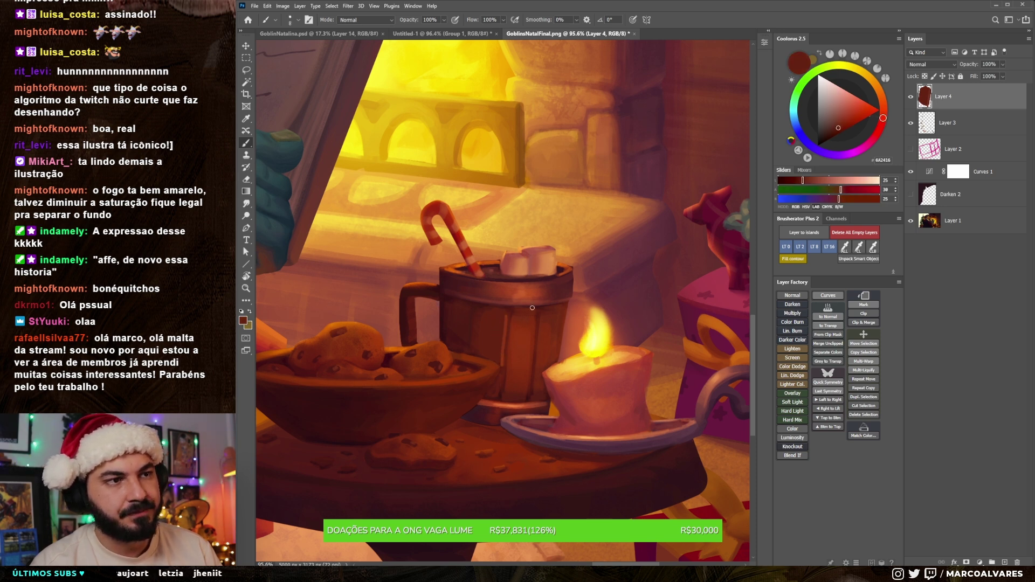
key(bracketright)
alt+click(544, 328)
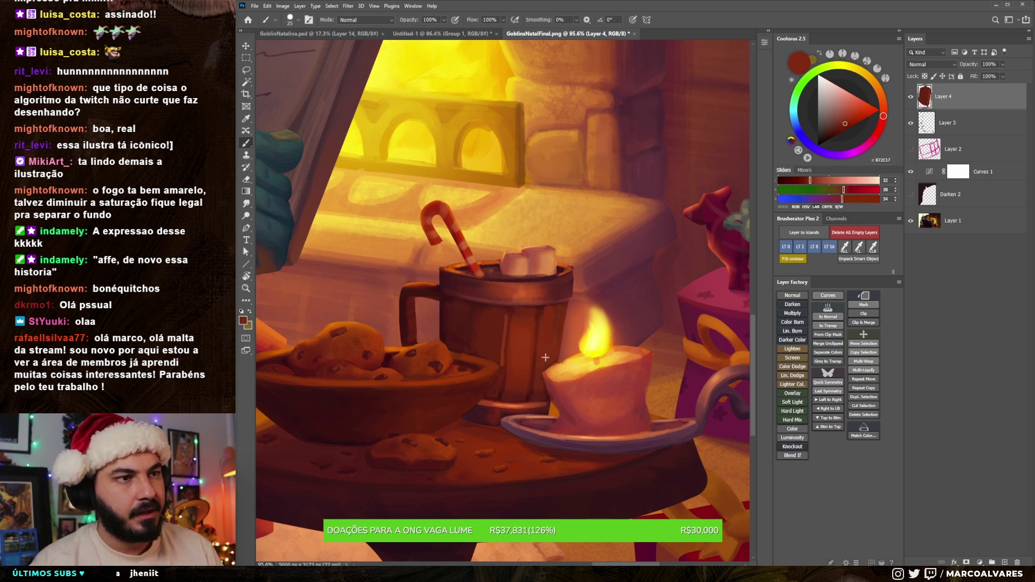
key(bracketleft)
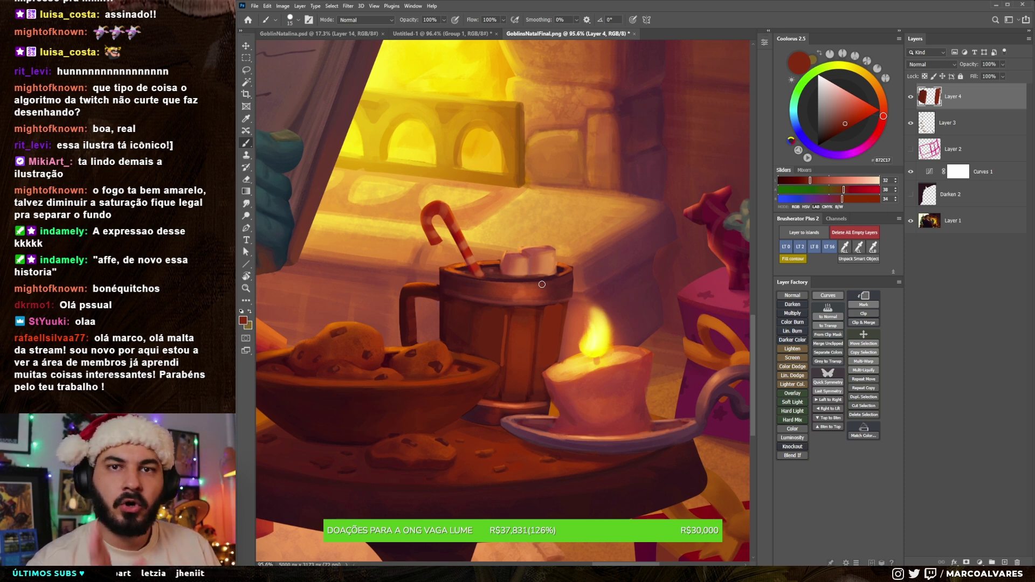
Step: Shrink the brush, sample a lighter mug brown, and switch to the neighbouring brush preset
scroll(485, 335, down, 1)
key(bracketleft)
alt+click(509, 312)
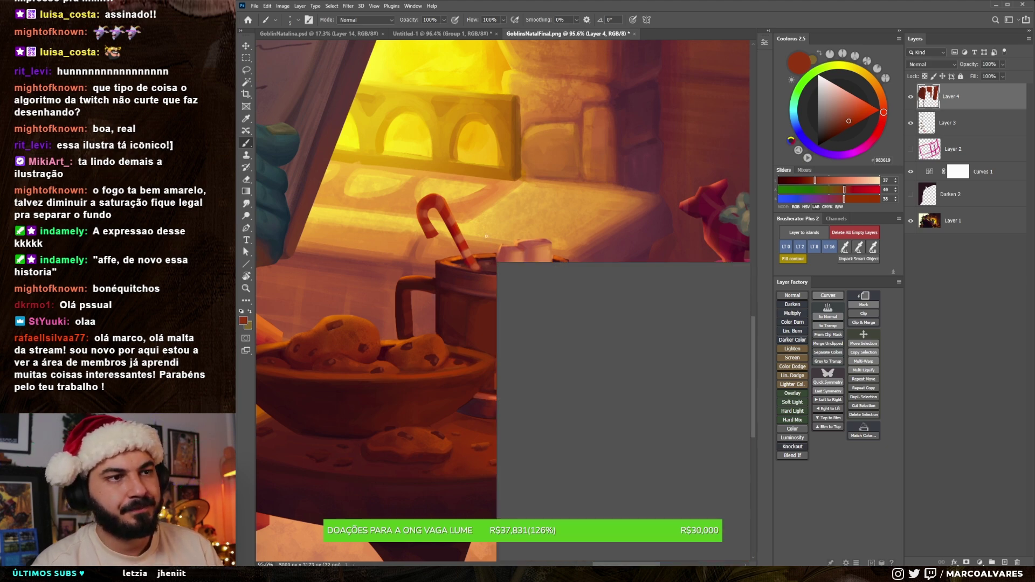
right_click(496, 381)
click(628, 381)
Step: Paint the mug's plank lines with dark, mid and light browns sampled from the mug
key(Return)
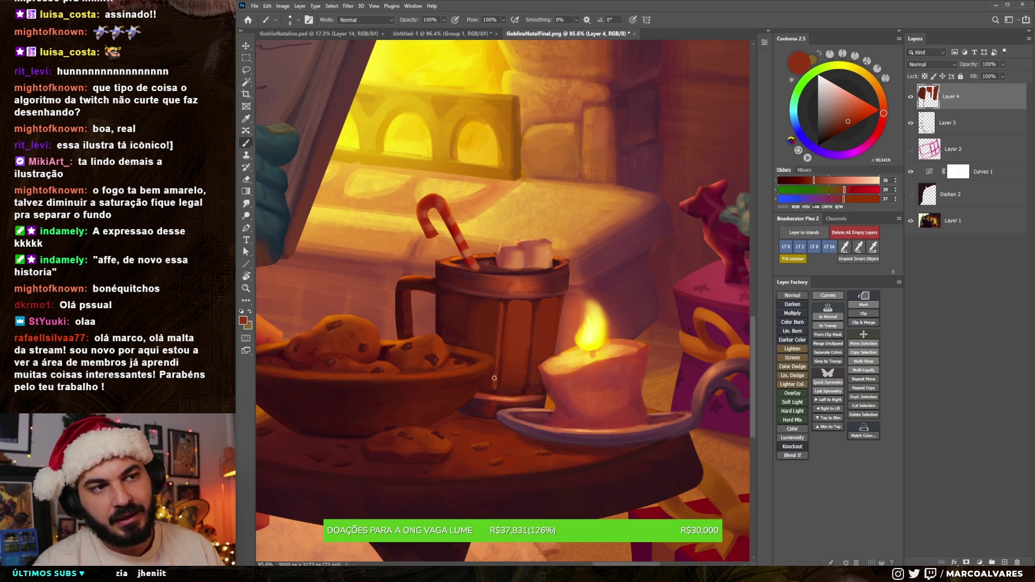
alt+click(492, 325)
alt+click(494, 311)
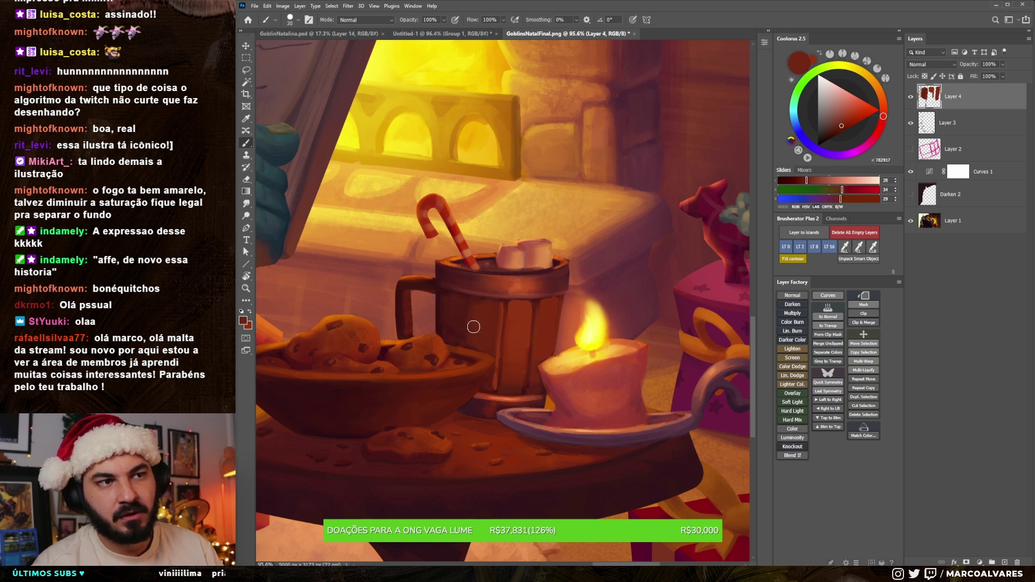
alt+click(460, 313)
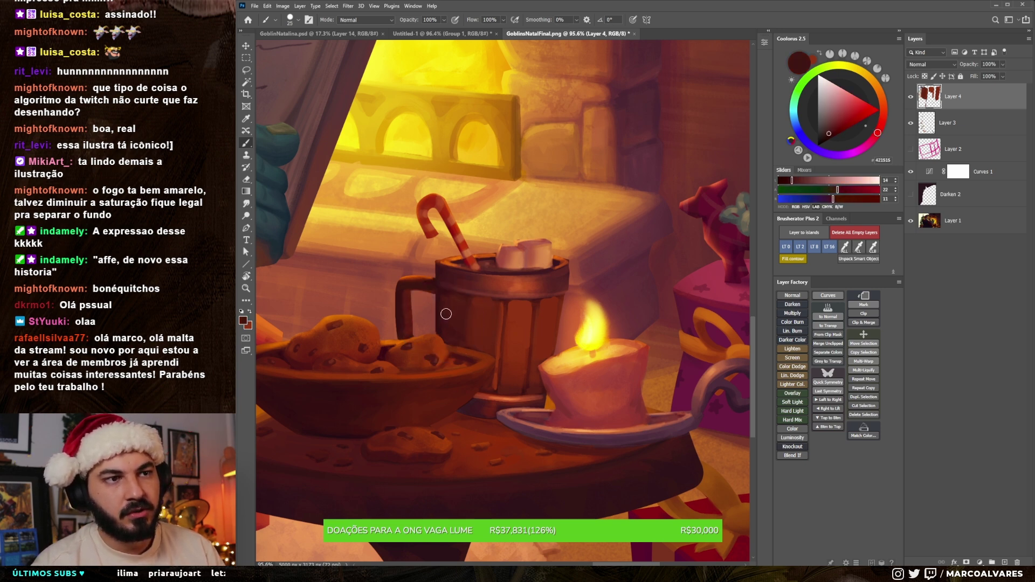
alt+click(483, 320)
key(bracketleft)
key(bracketleft)
key(bracketleft)
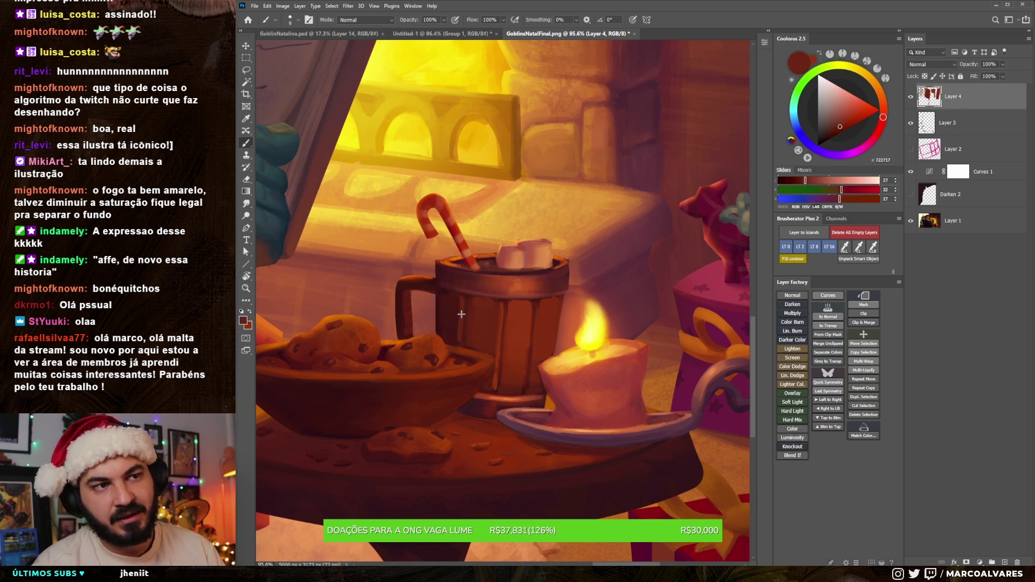
alt+click(456, 324)
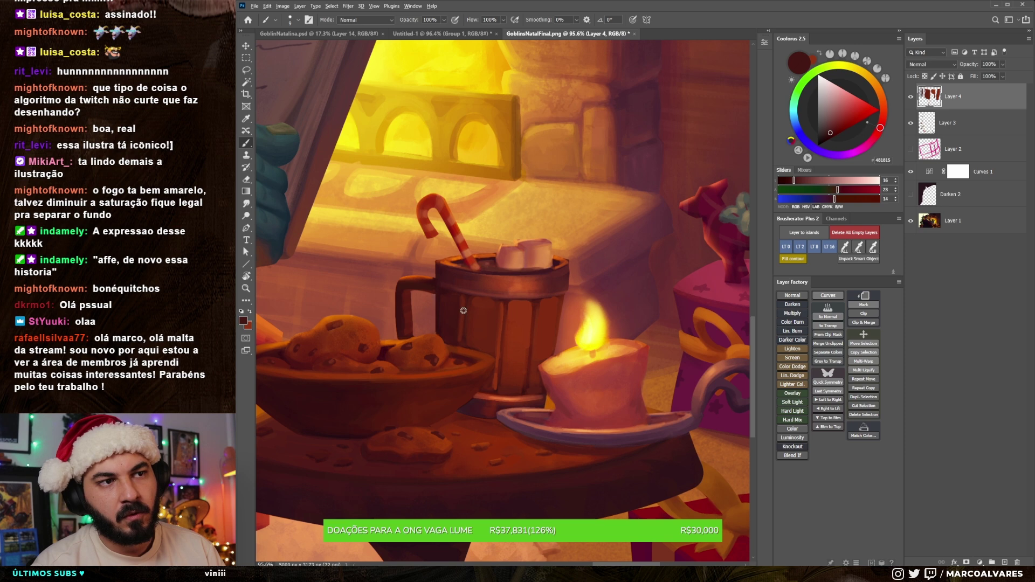
alt+click(476, 327)
Step: Shade the mug rim with a lighter brown, compare Layer 4 off and on, then switch to Blender
key(bracketright)
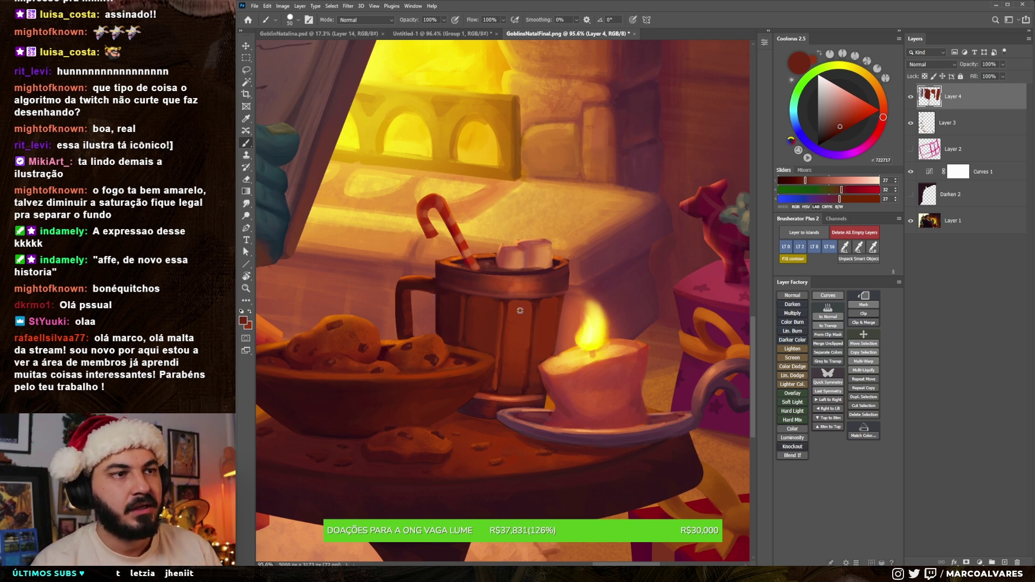
key(bracketleft)
alt+click(507, 284)
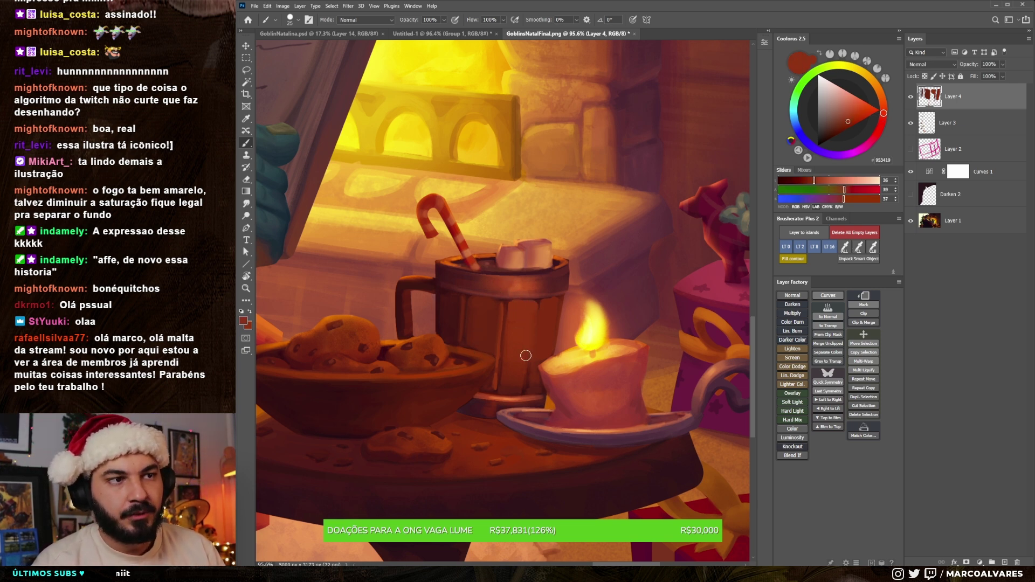
key(bracketleft)
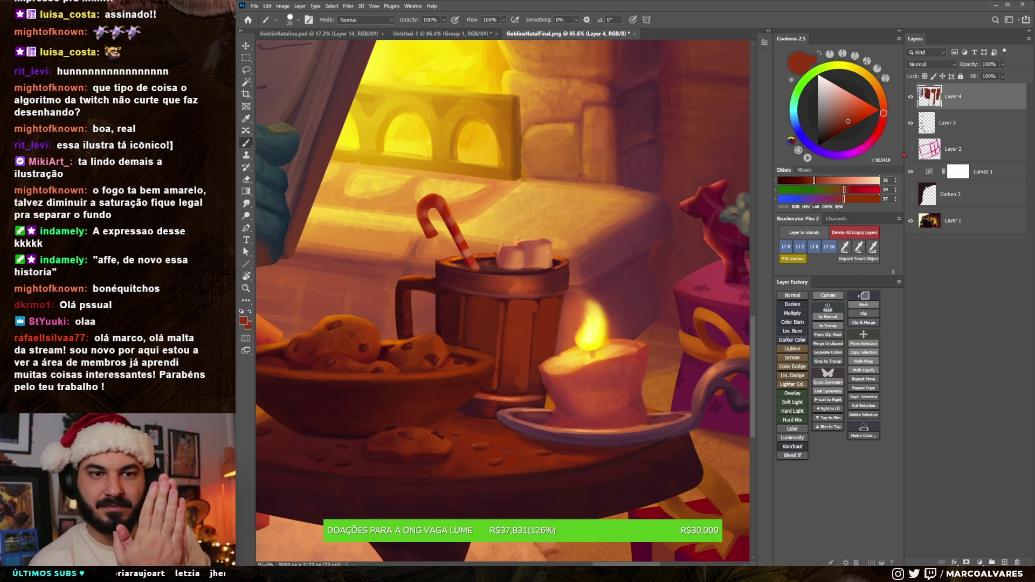
click(912, 97)
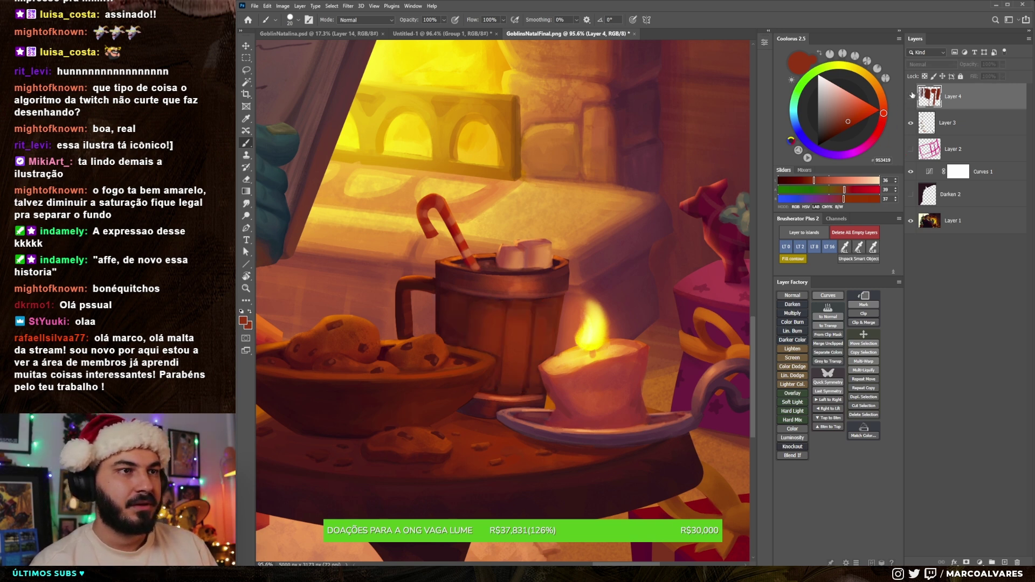
click(912, 97)
key(bracketleft)
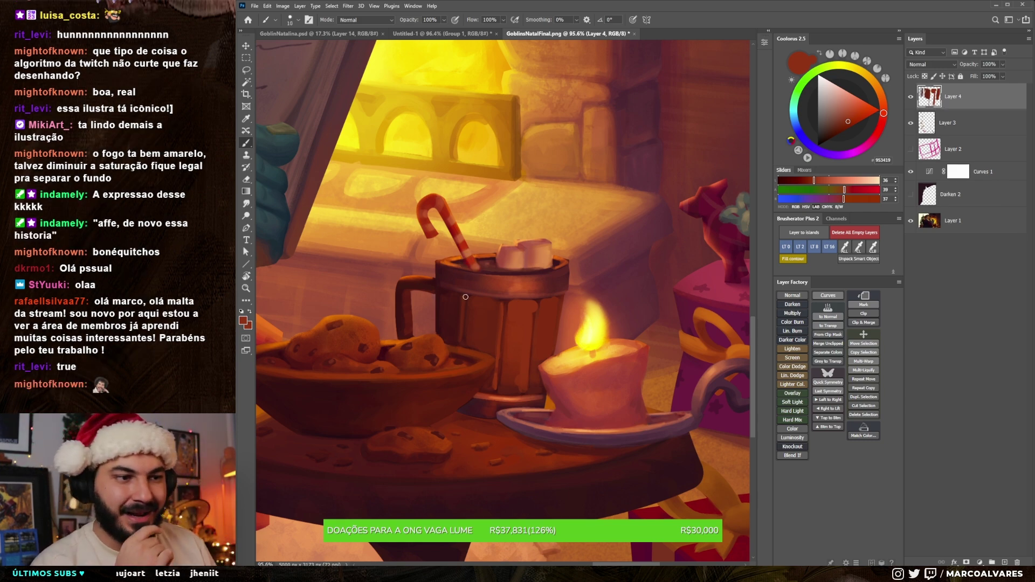
key(alt+Tab)
Step: Delete the camera and sphere and add a cylinder to the scene
key(x)
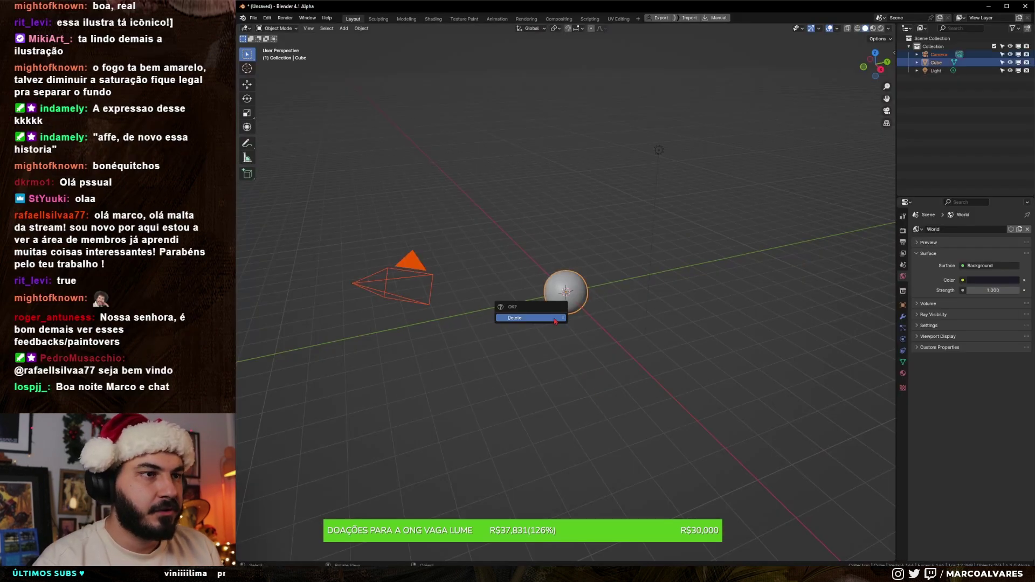
click(552, 308)
key(shift+a)
mouse_move(527, 315)
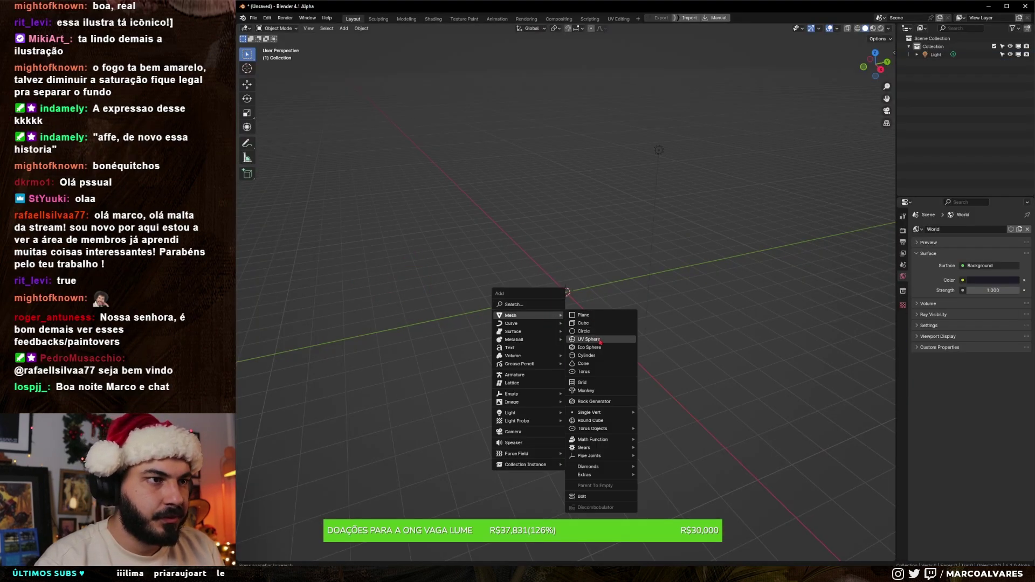
click(594, 357)
Step: Move the light vertically along Z to a new height above the cylinder
click(659, 150)
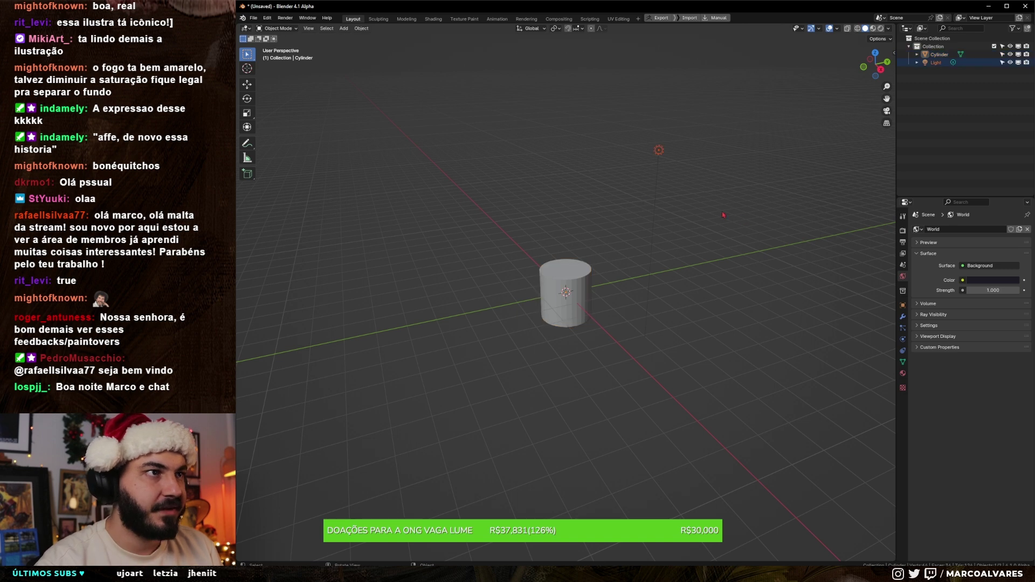
key(g)
key(z)
click(663, 367)
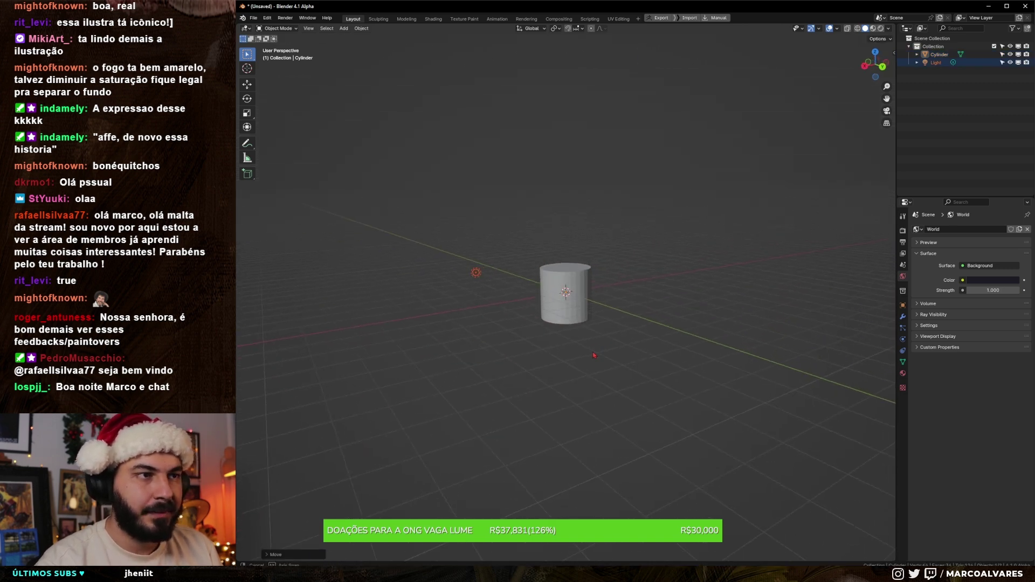
scroll(581, 326, up, 3)
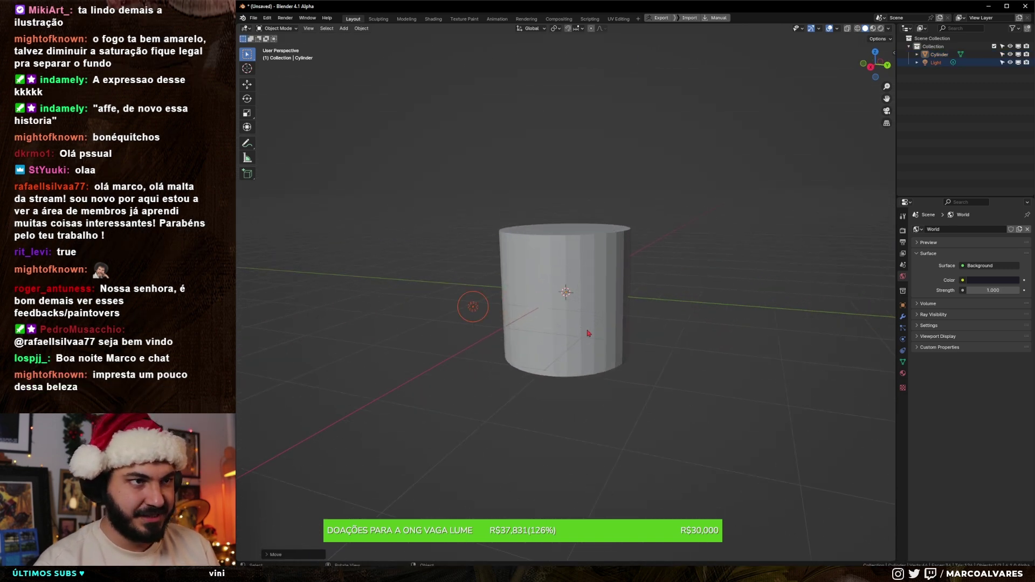
click(589, 334)
scroll(567, 324, down, 3)
Step: Reposition the light vertically again and preview the scene in rendered shading
click(410, 270)
key(g)
key(shift+z)
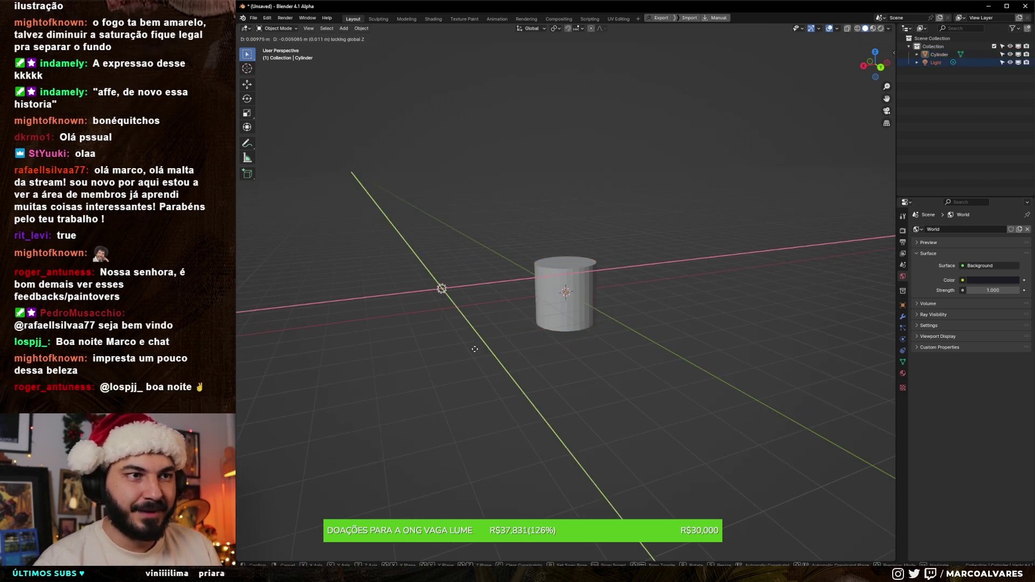
click(530, 354)
scroll(647, 343, up, 3)
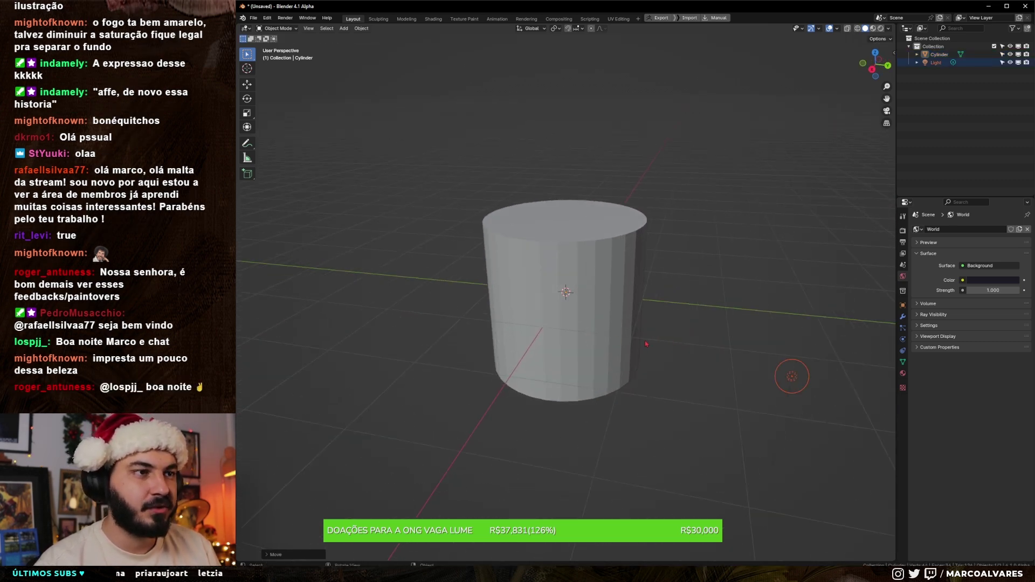
click(636, 340)
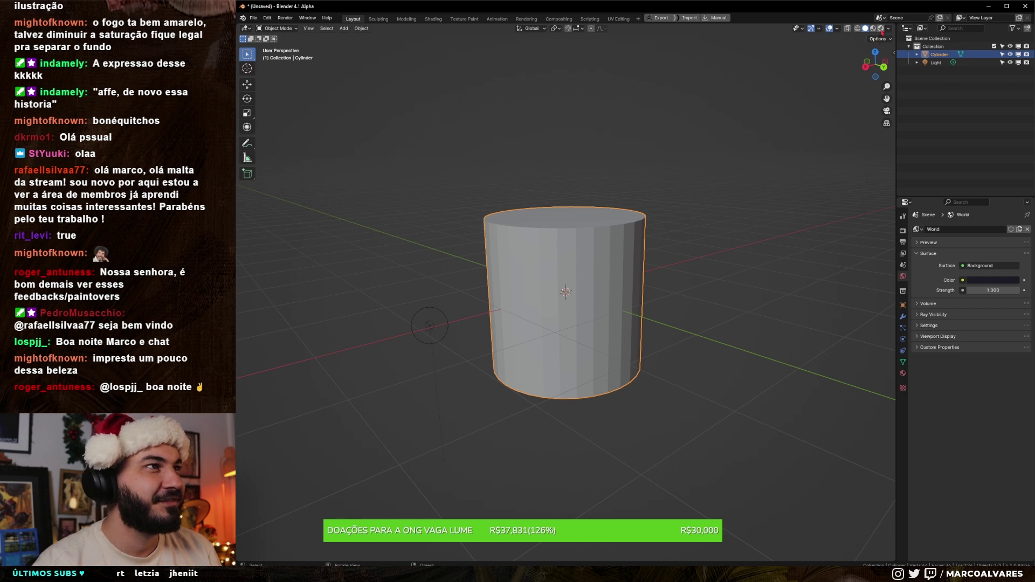
click(881, 30)
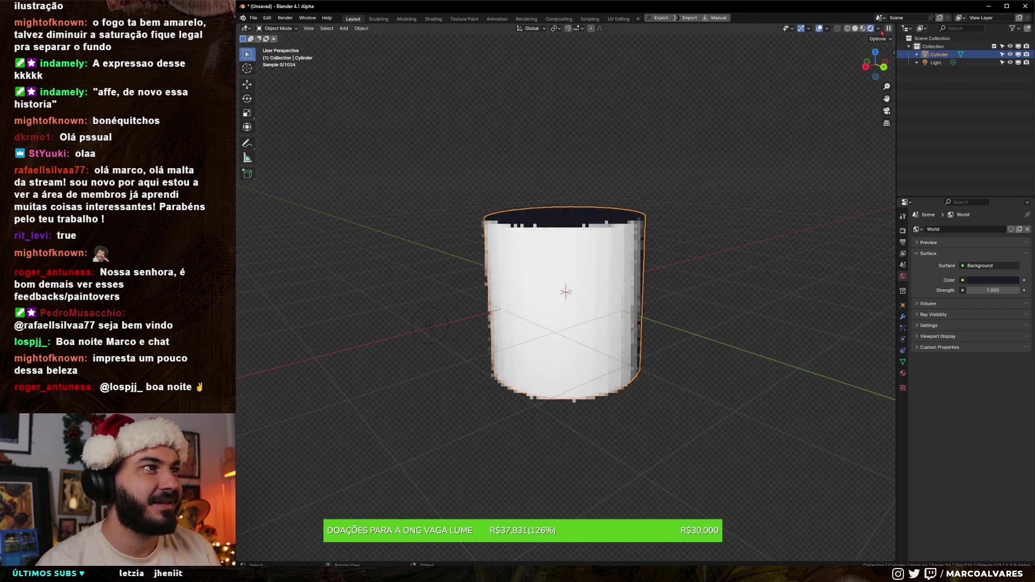
Step: Try moving the light toward the cylinder, then review the render output settings
click(430, 325)
key(g)
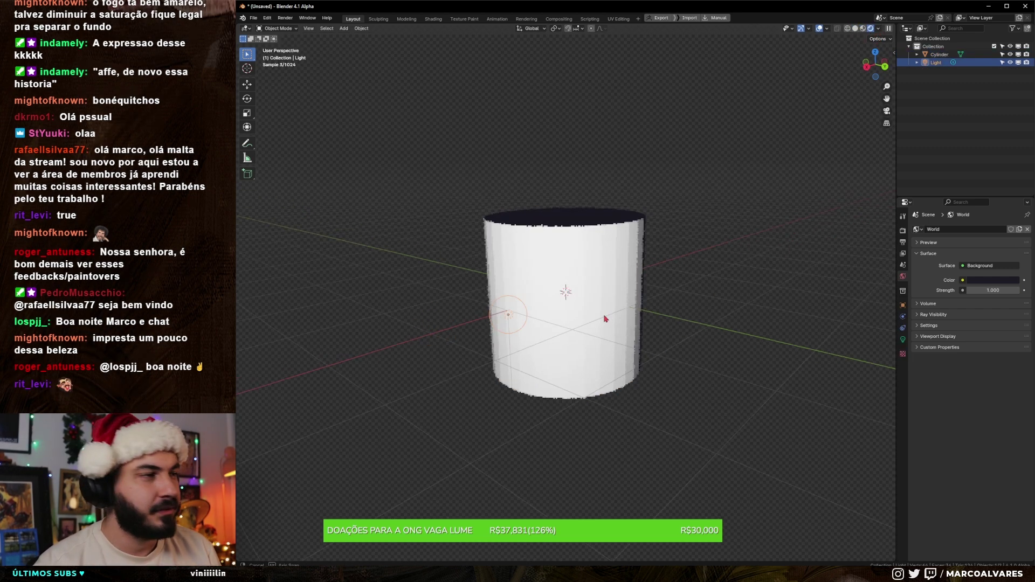
key(Escape)
click(904, 231)
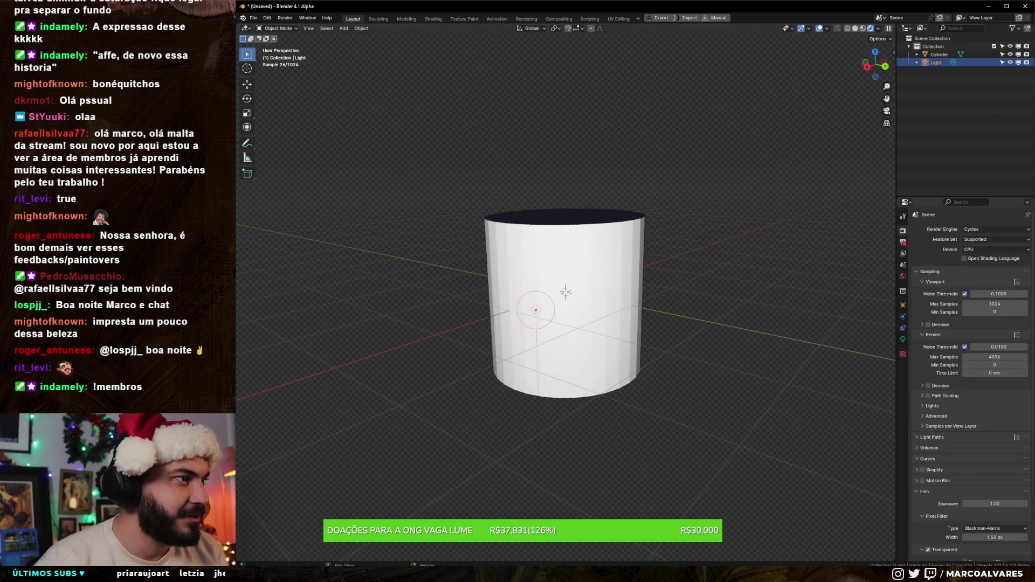
click(903, 242)
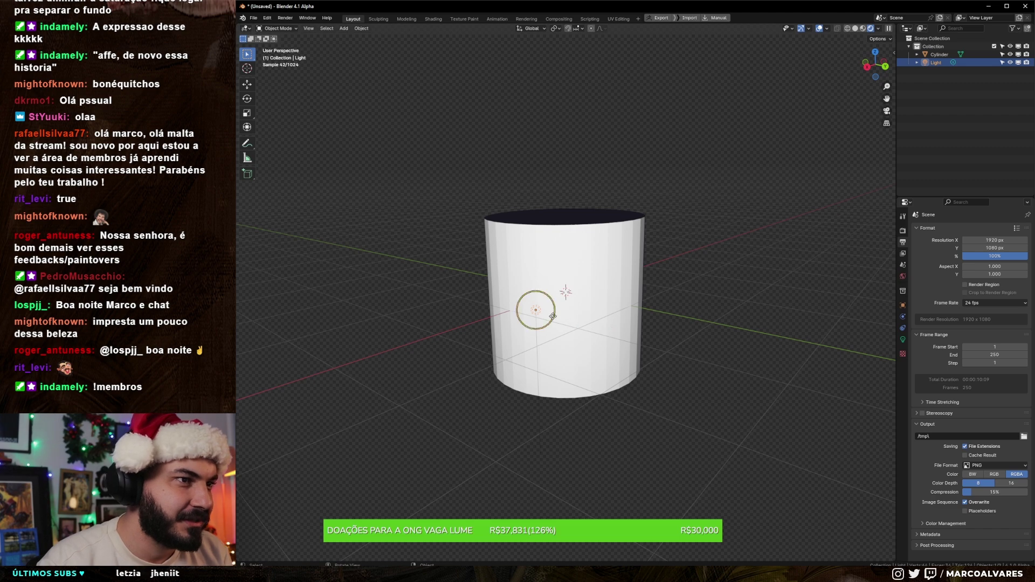
Step: Delete the cylinder and bring up the Add menu
click(904, 339)
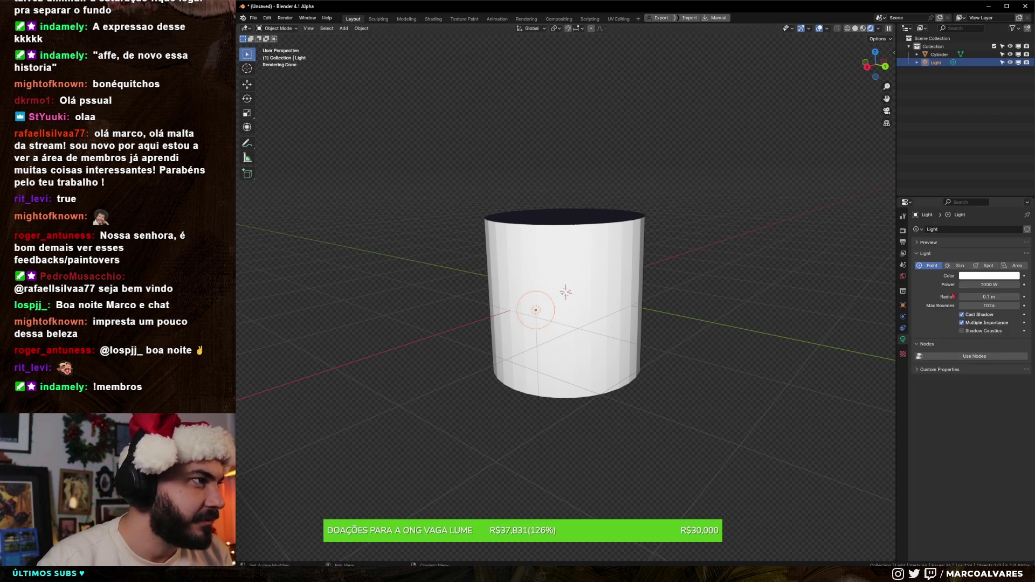
click(615, 270)
key(x)
click(620, 262)
key(shift+a)
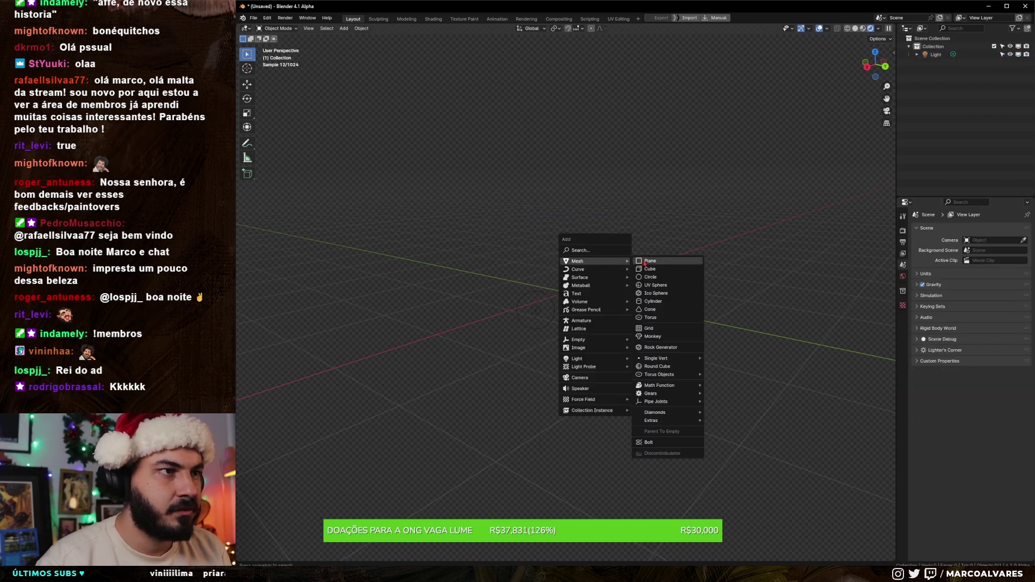
Step: Add a cylinder mesh and set its vertex count to 12
click(653, 301)
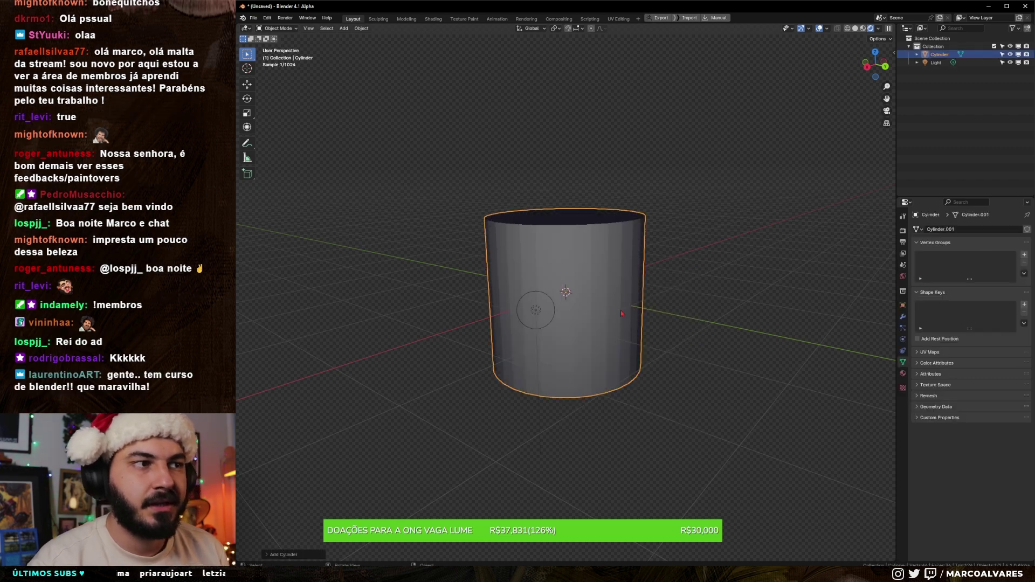
click(267, 554)
click(326, 457)
text(33)
key(Return)
drag(326, 461, 329, 461)
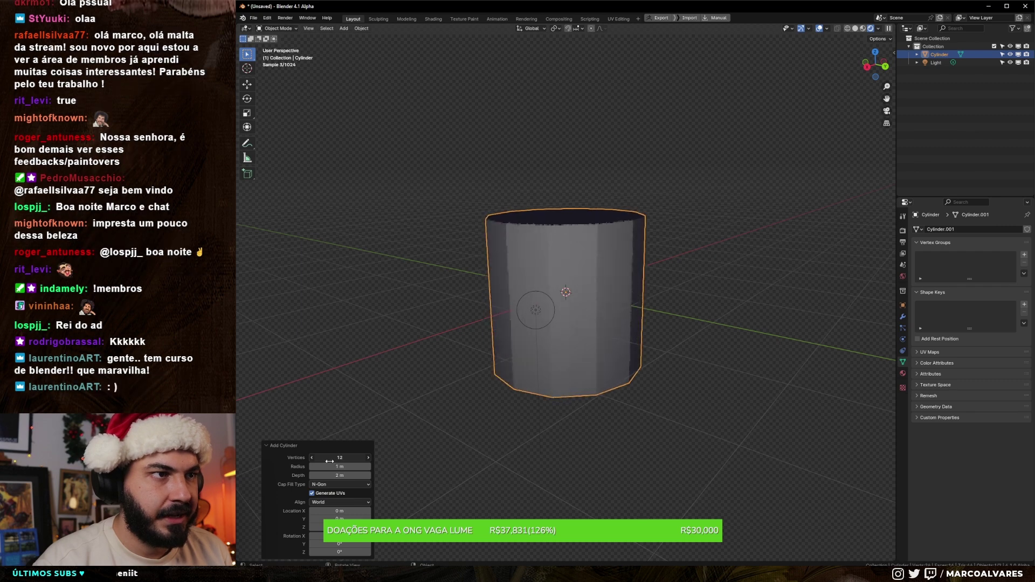
drag(328, 462, 332, 461)
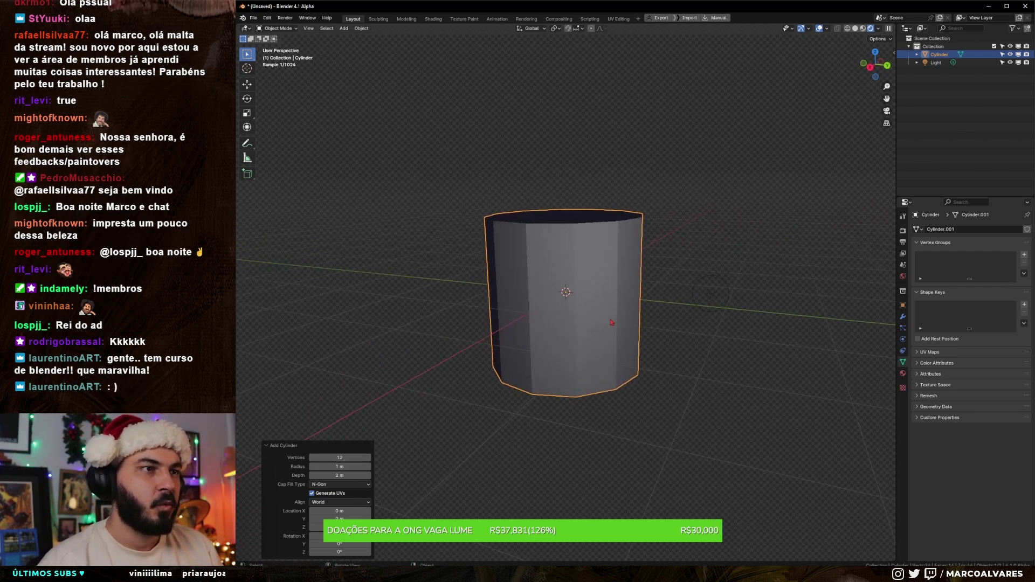
click(465, 385)
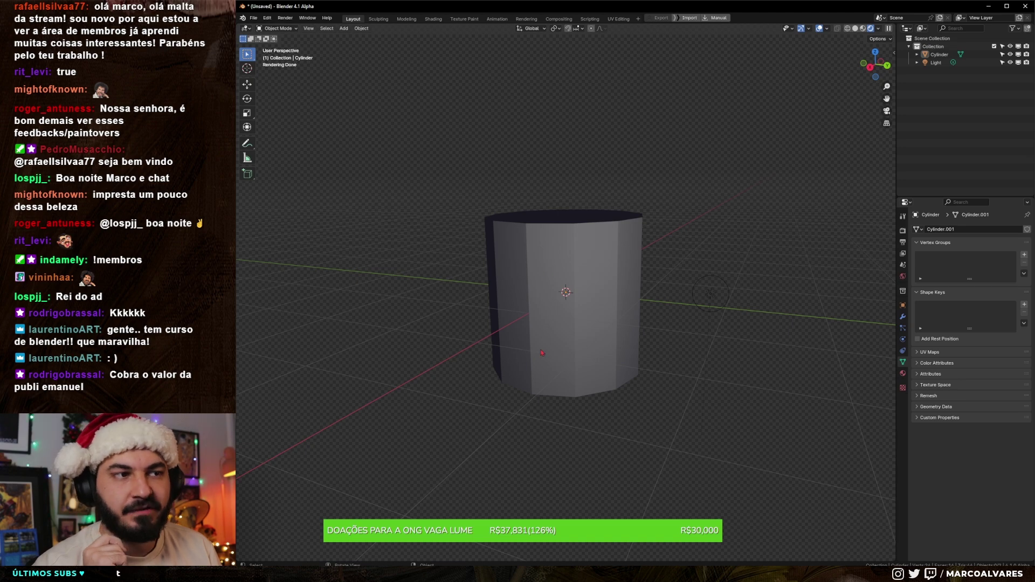
Step: Scale the cylinder along the Y axis and orbit to inspect its shape
click(604, 346)
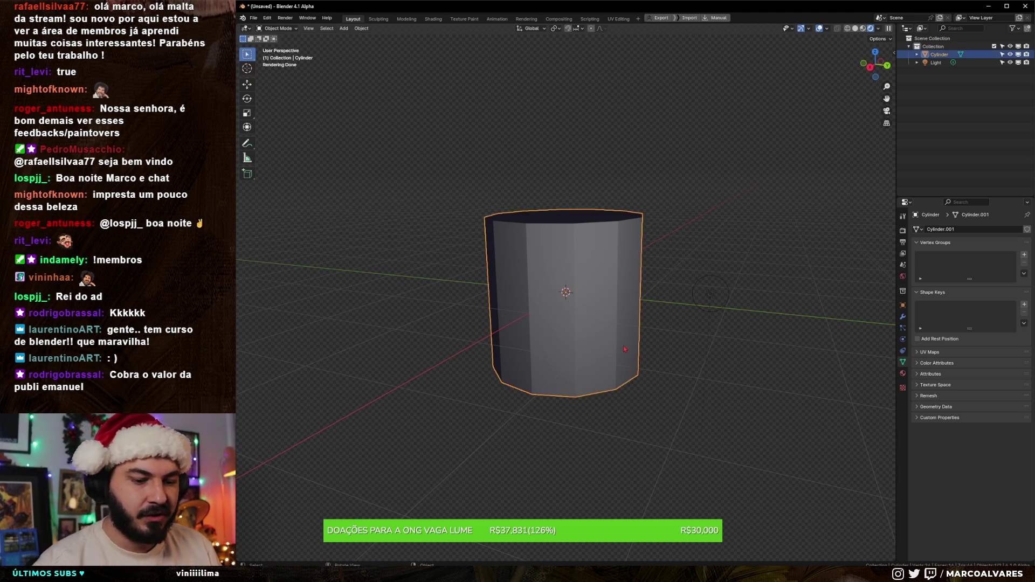
key(s)
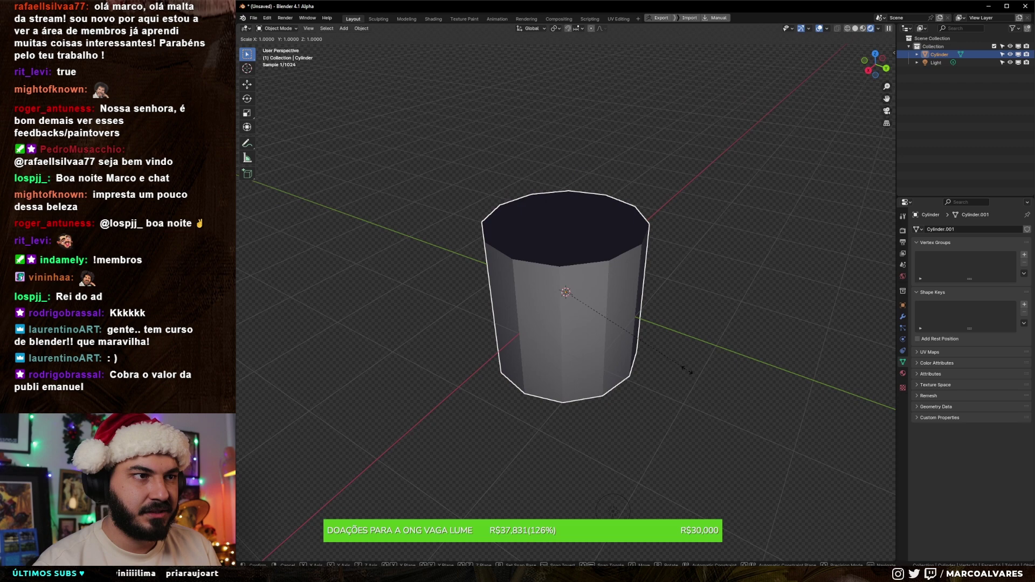
key(Escape)
key(s)
key(y)
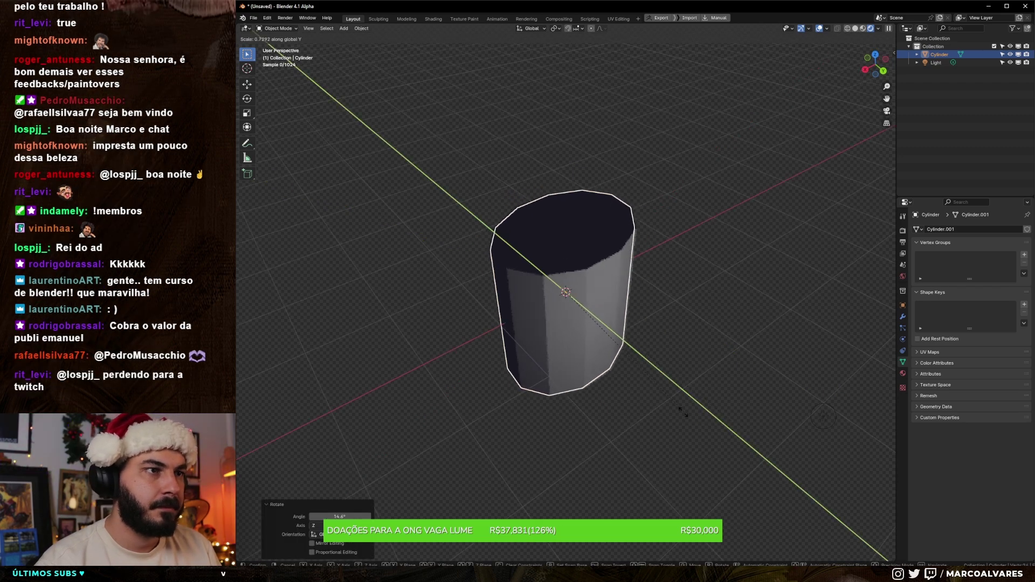
click(629, 393)
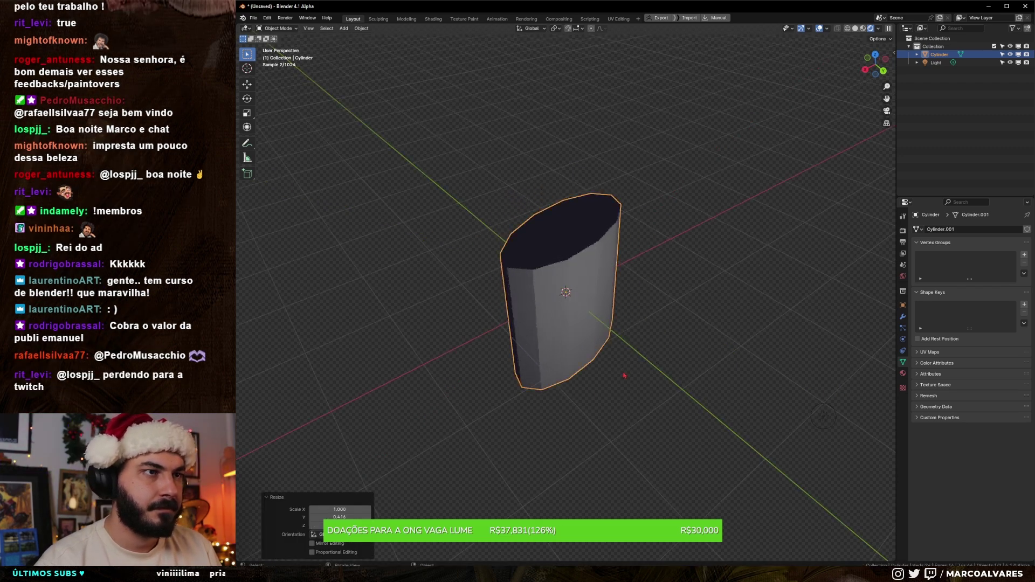
drag(625, 403, 623, 391)
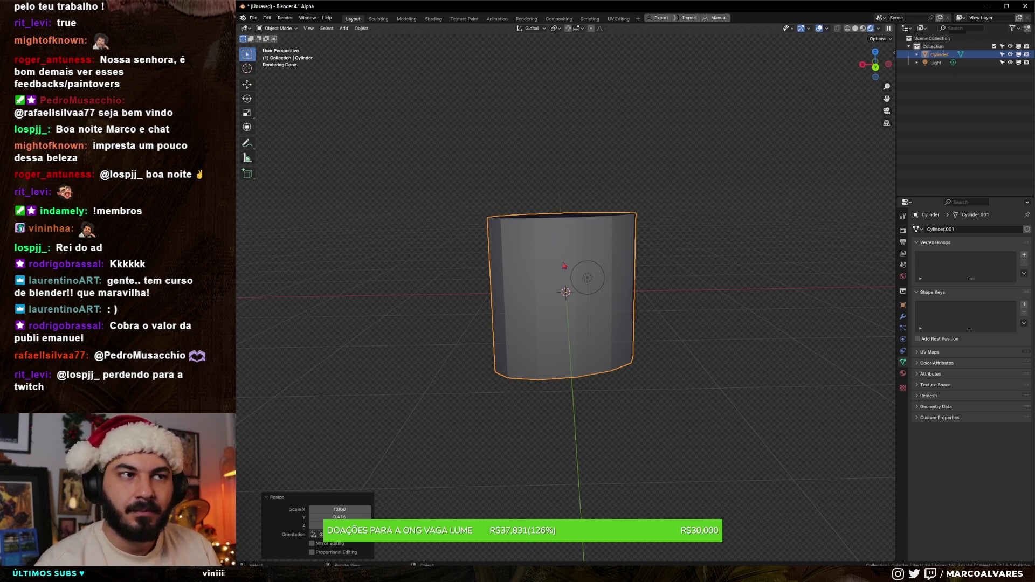
key(ctrl+z)
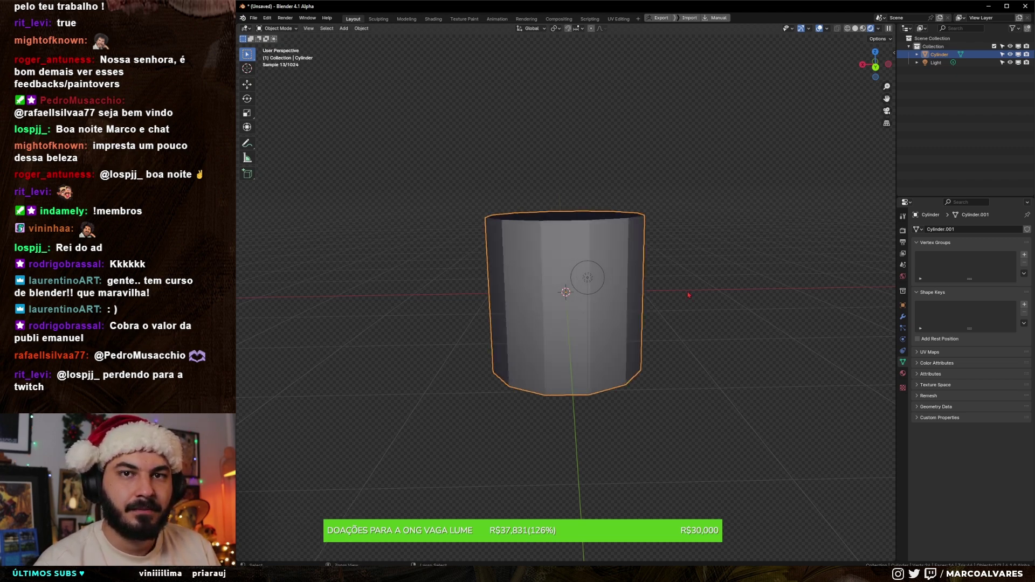
key(ctrl+shift+z)
drag(682, 291, 689, 300)
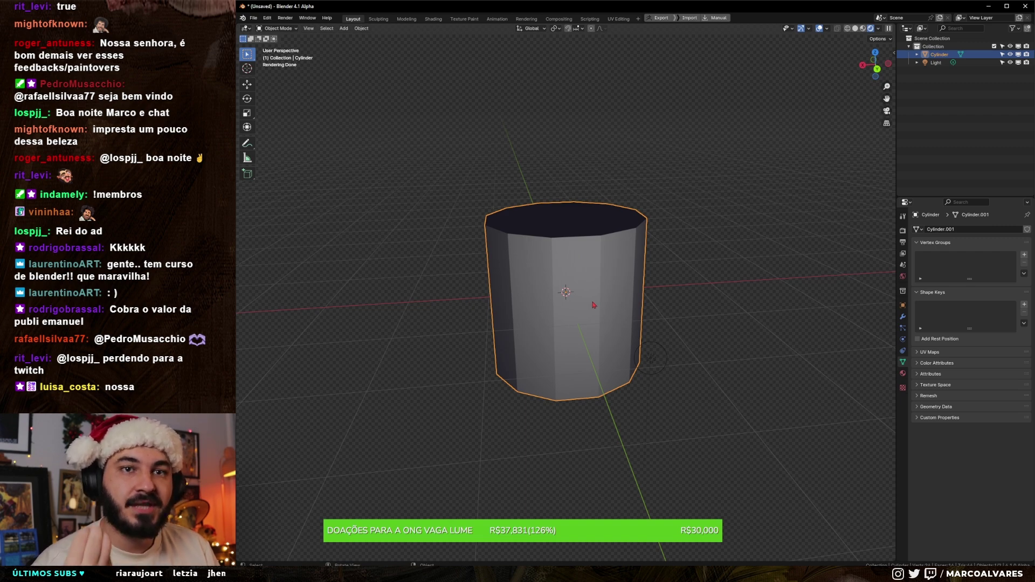
Step: Apply Shade Smooth to the cylinder from its Object context menu
right_click(596, 306)
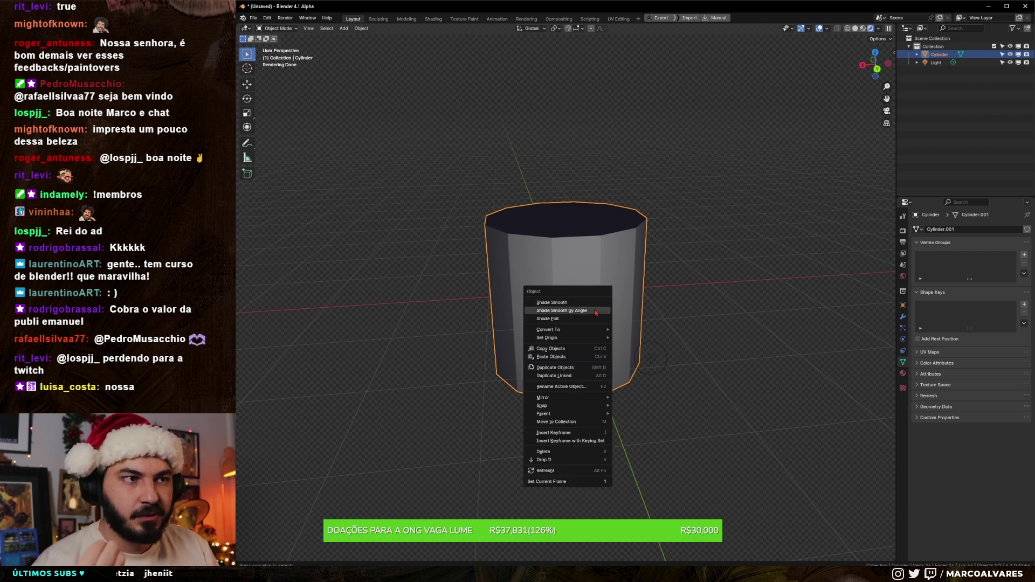
click(593, 303)
right_click(594, 305)
click(592, 295)
Step: Orbit around the cylinder to check the smooth shading, then minimize Blender
mouse_move(593, 295)
mouse_down()
mouse_move(701, 294)
mouse_move(651, 254)
mouse_up()
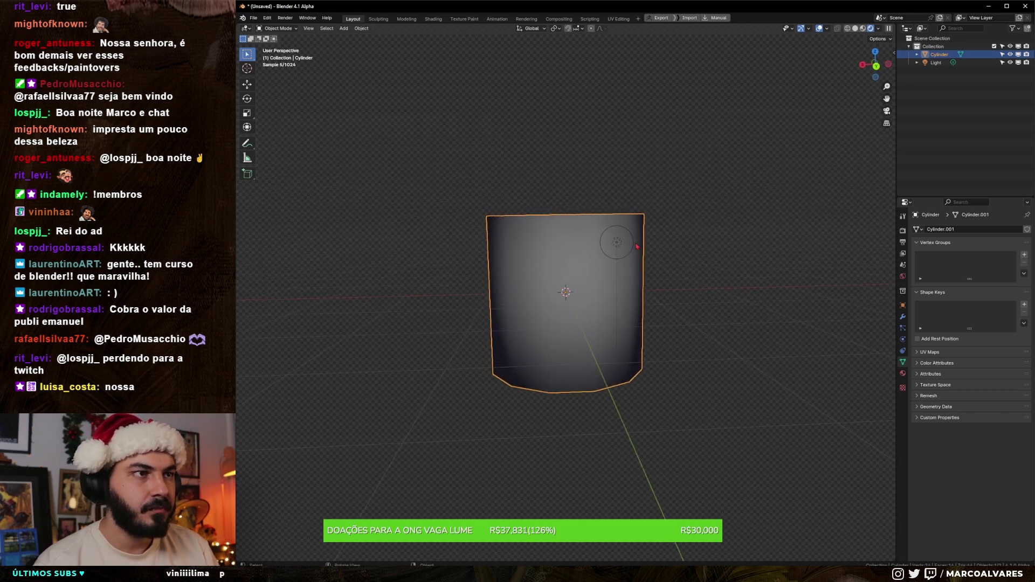
click(615, 318)
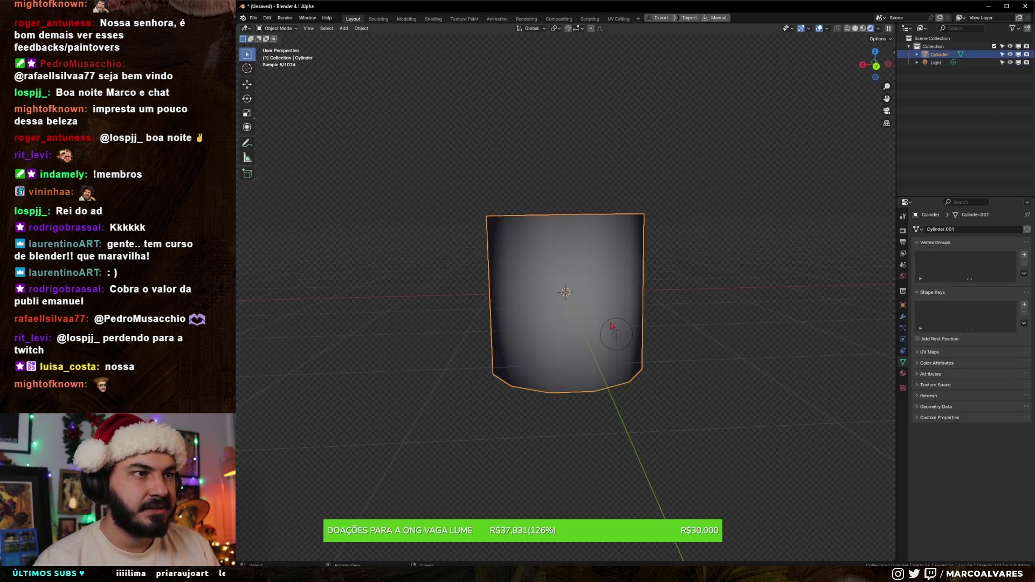
drag(598, 324, 537, 305)
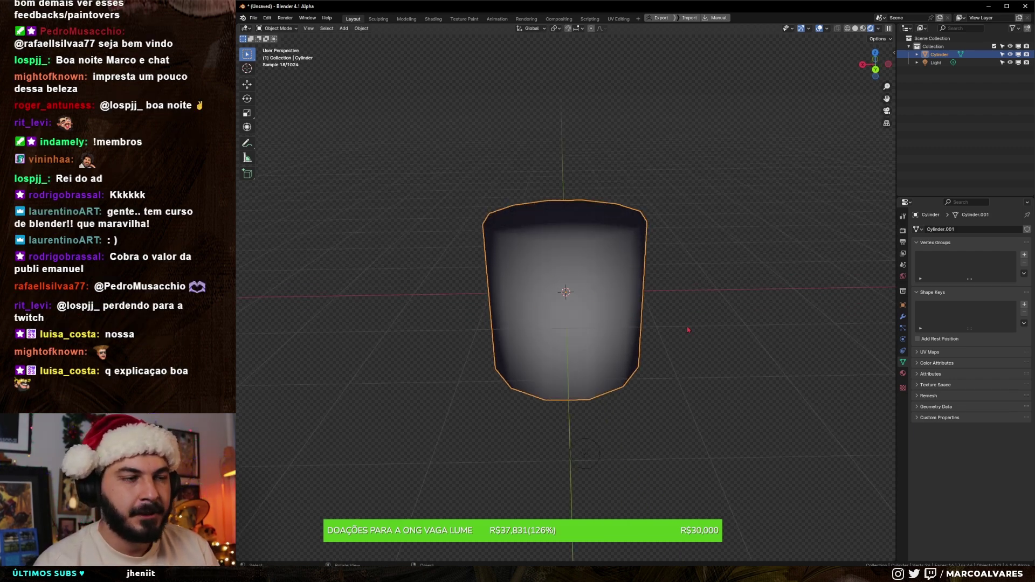
drag(702, 330, 704, 322)
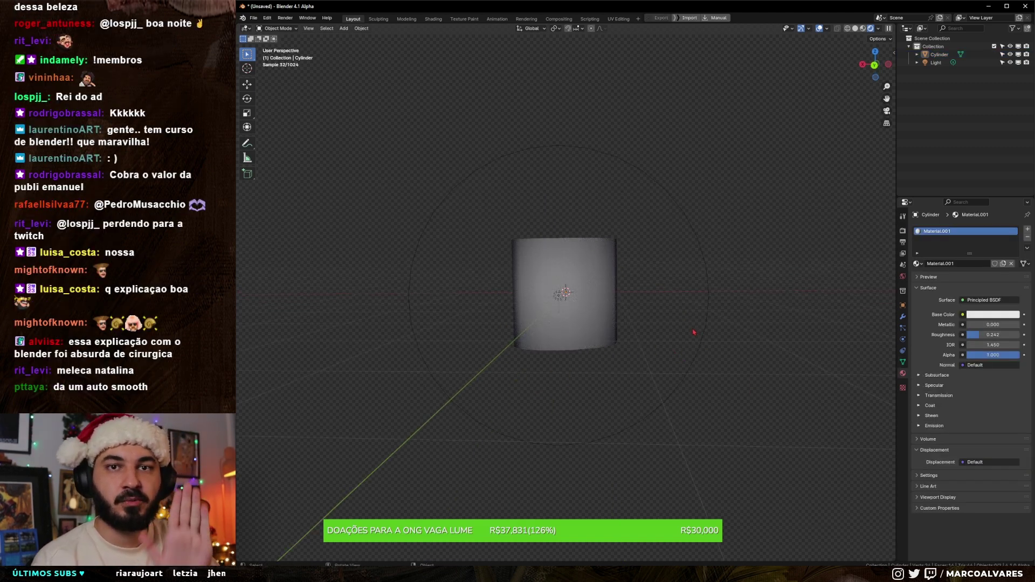
key(ctrl+z)
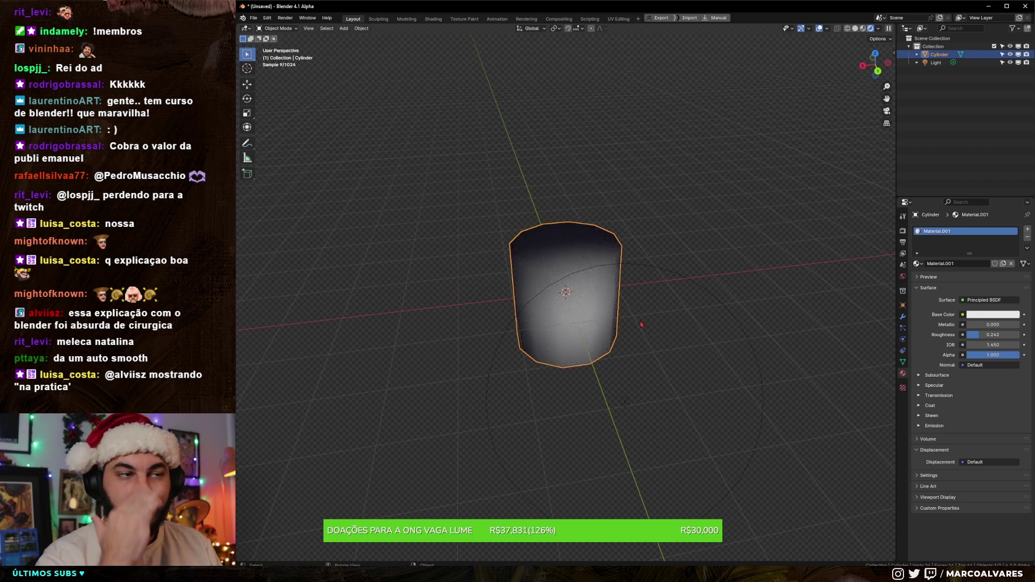
click(990, 6)
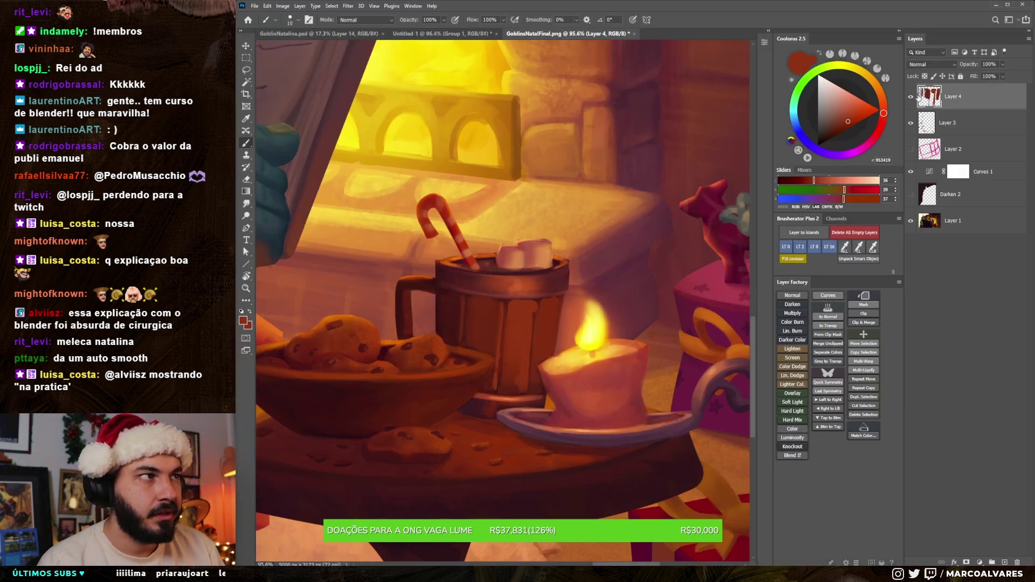
Step: Toggle Layer 4 to compare the mug, zoom out, and sample a tan colour
click(912, 102)
click(911, 101)
key(z)
mouse_move(559, 279)
mouse_down()
mouse_move(382, 376)
mouse_move(404, 375)
mouse_up()
key(b)
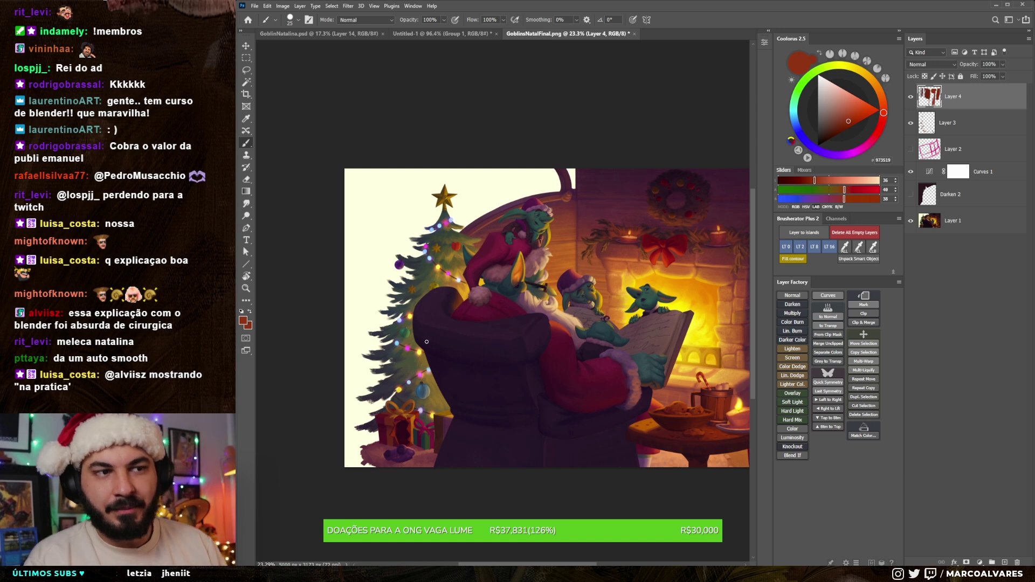
alt+click(429, 382)
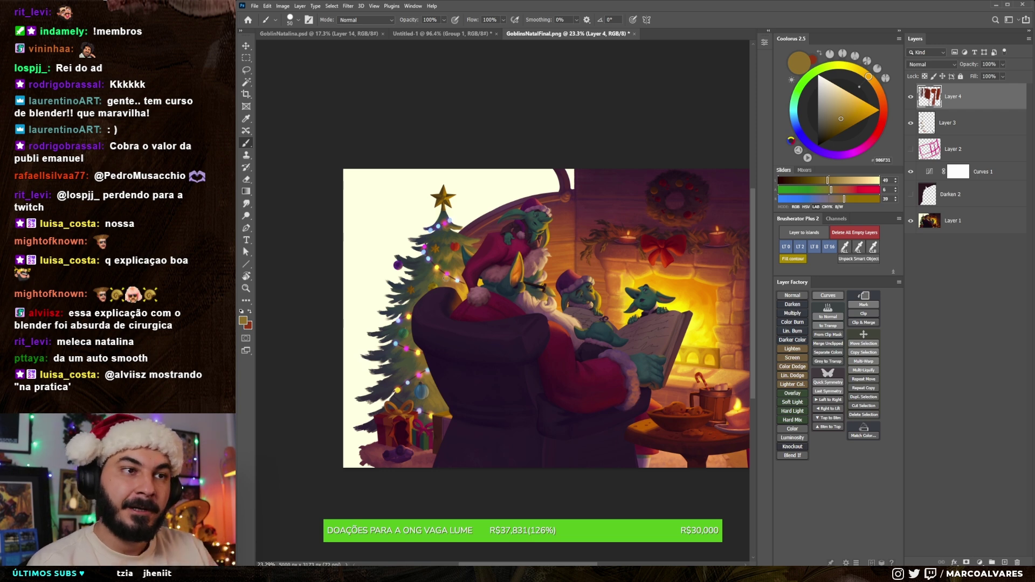
Step: Undo the stray Santa-and-chair shift, add empty Layer 5, and set brush size 70
key(ctrl+z)
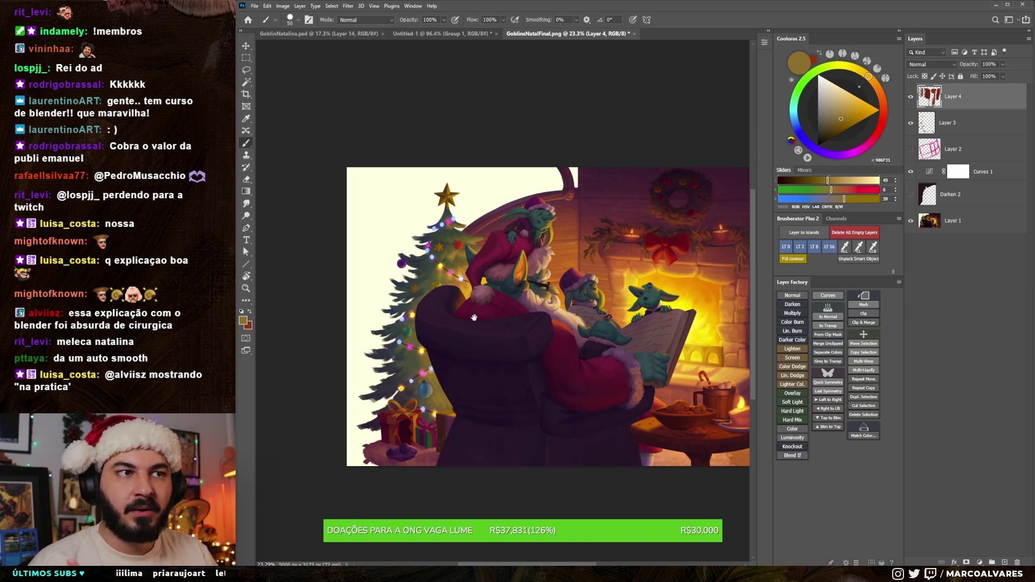
scroll(469, 302, up, 1)
scroll(431, 335, up, 2)
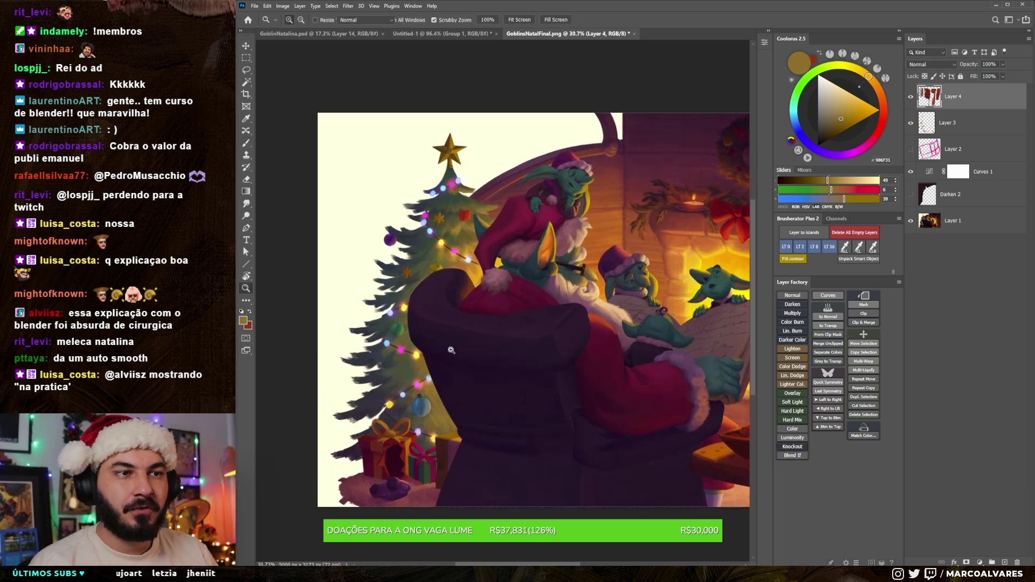
scroll(428, 338, up, 1)
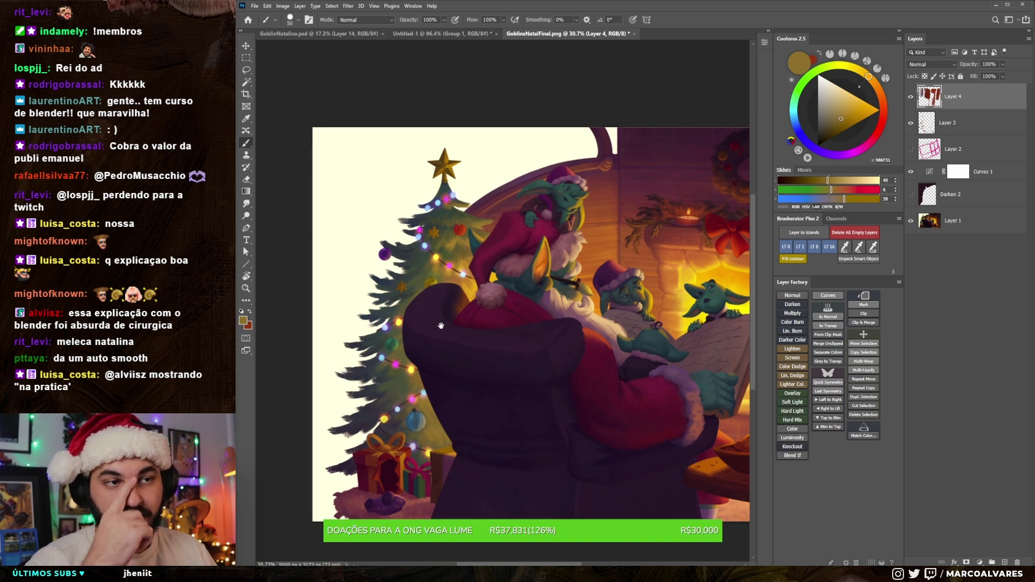
key(ctrl+z)
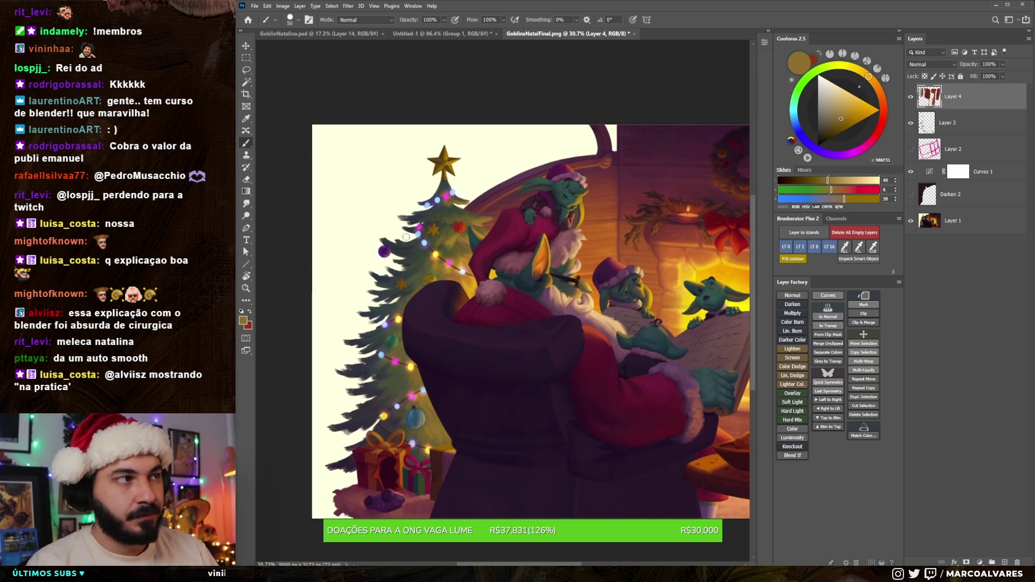
key(ctrl+shift+alt+n)
drag(480, 281, 390, 247)
key(bracketright)
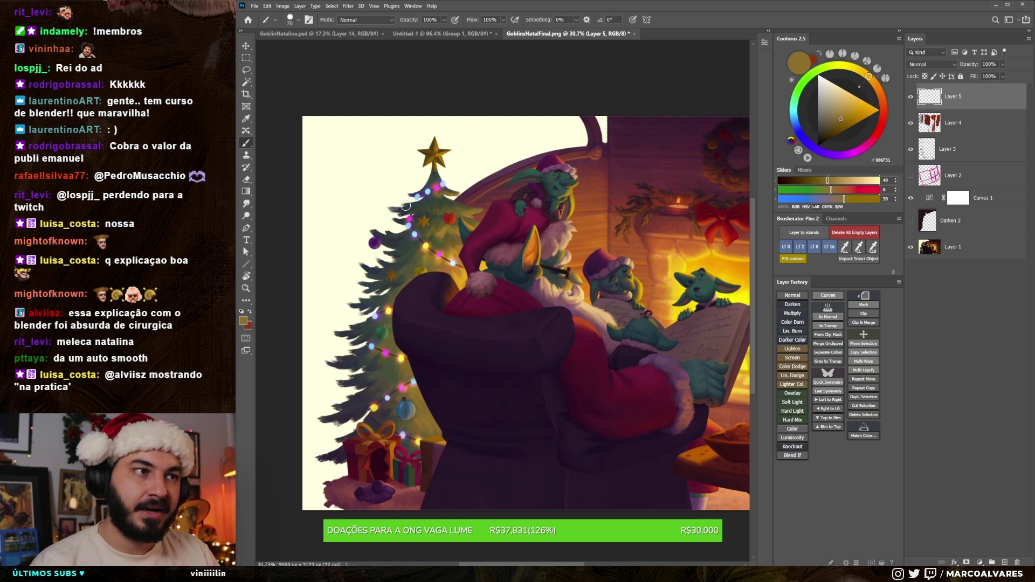
Step: Sample dark greens from the tree and paint dark strokes along its left edge
drag(426, 292, 434, 288)
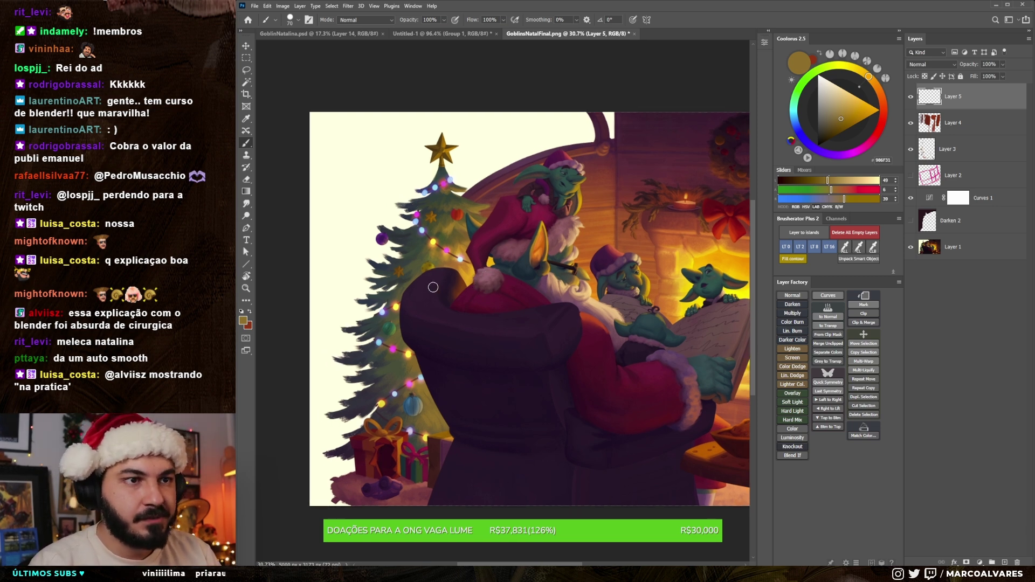
alt+click(387, 298)
key(bracketright)
key(bracketright)
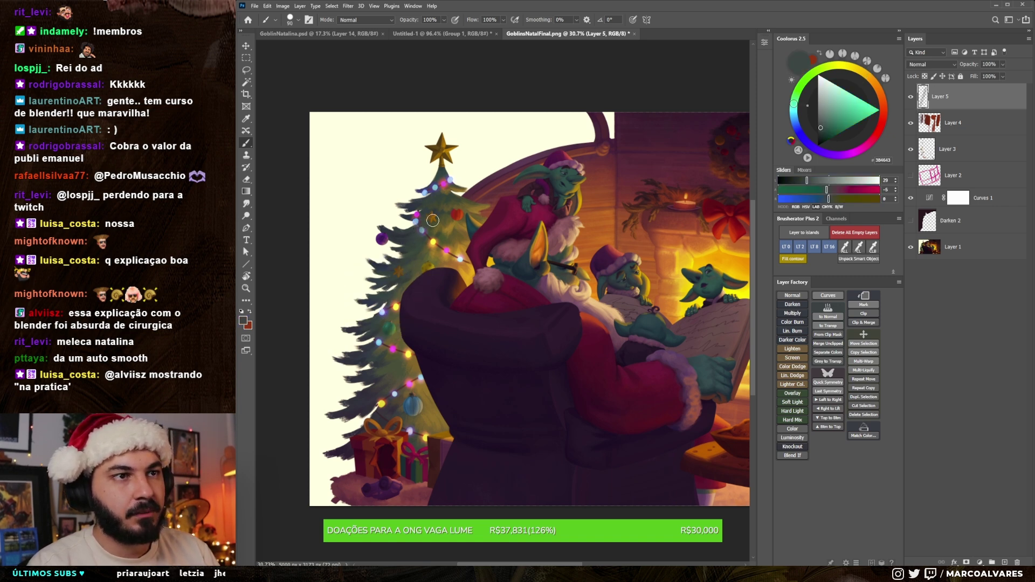
alt+click(432, 221)
key(bracketright)
drag(393, 306, 396, 429)
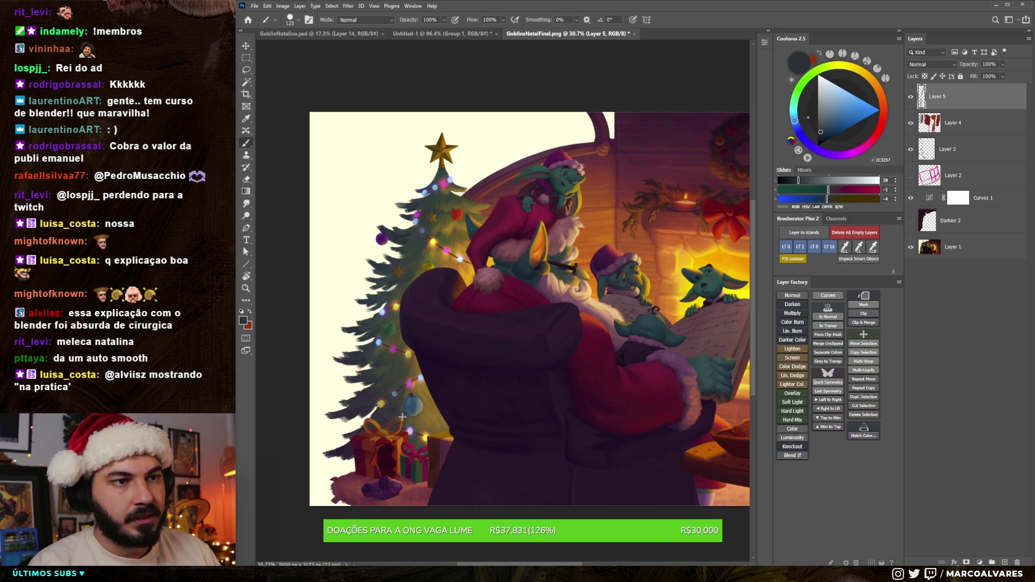
Step: Sample a greener tone, extend the left branches with needle strokes, and zoom in on the tree
alt+click(391, 369)
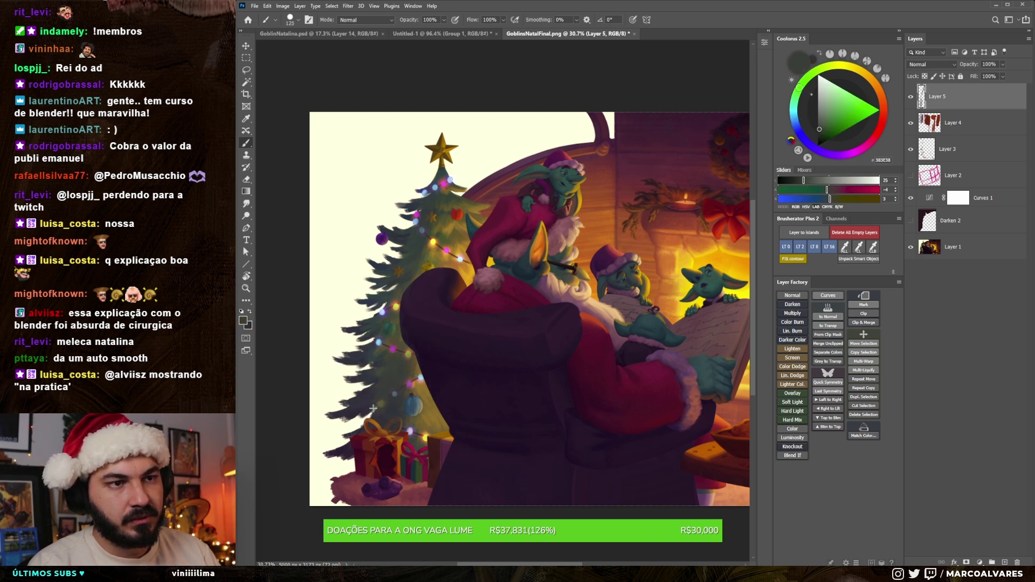
key(bracketleft)
key(bracketleft)
key(bracketright)
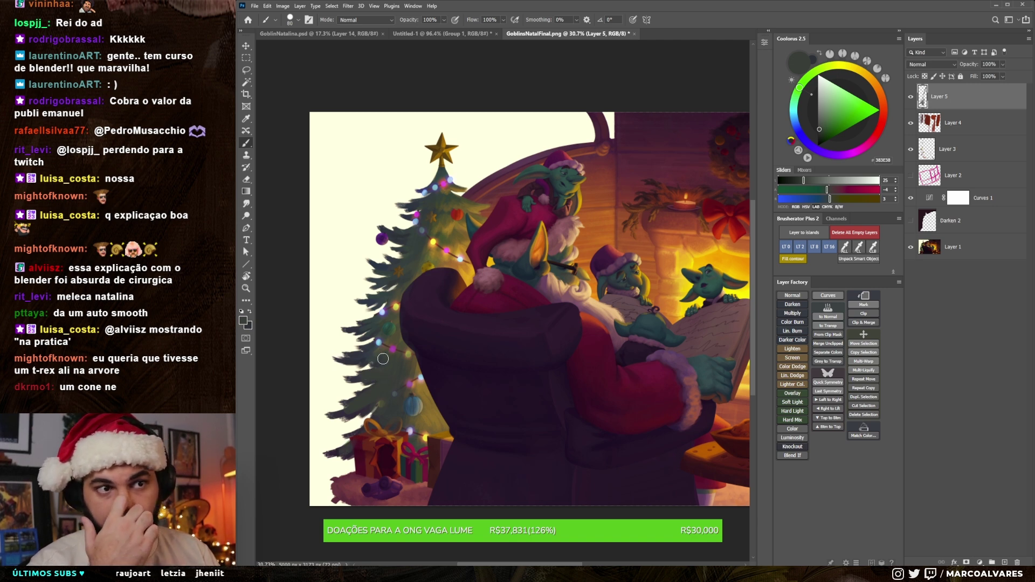
drag(385, 342, 345, 358)
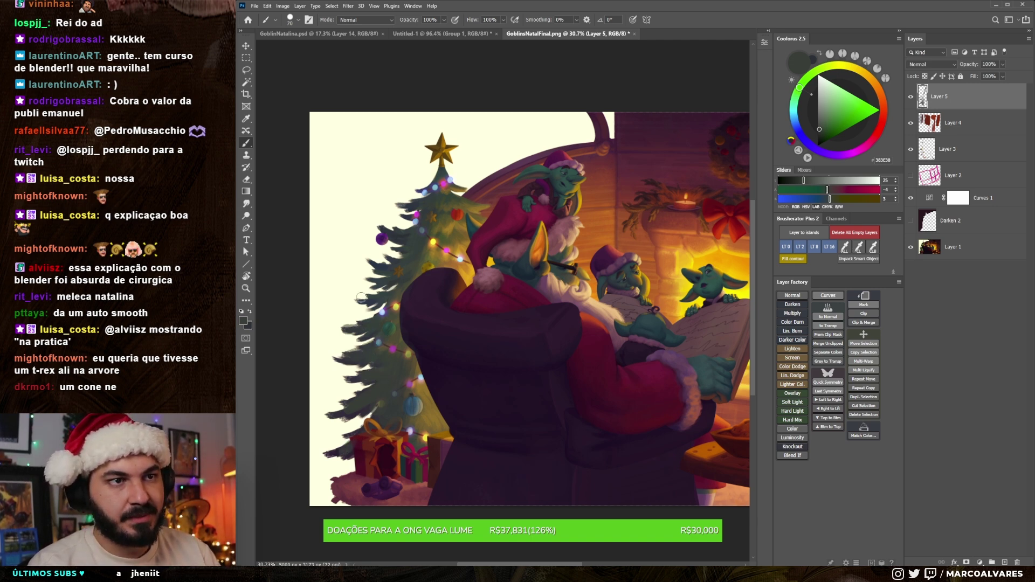
key(bracketleft)
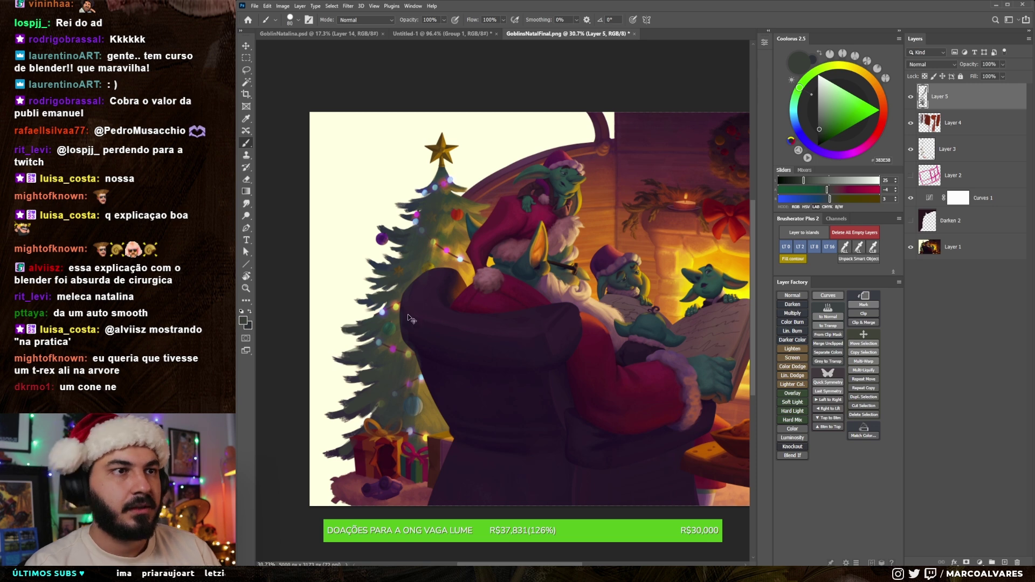
key(bracketright)
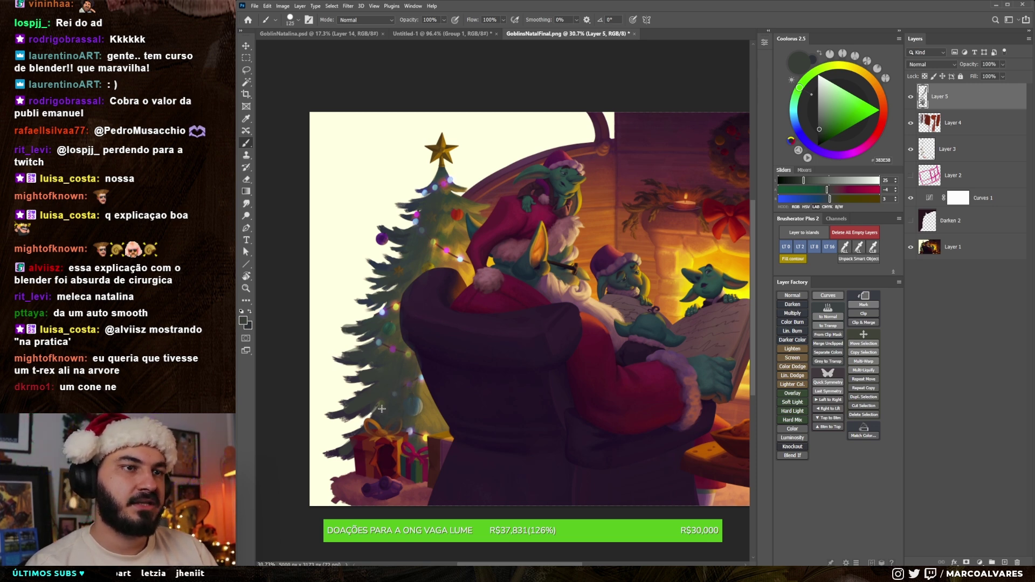
key(bracketright)
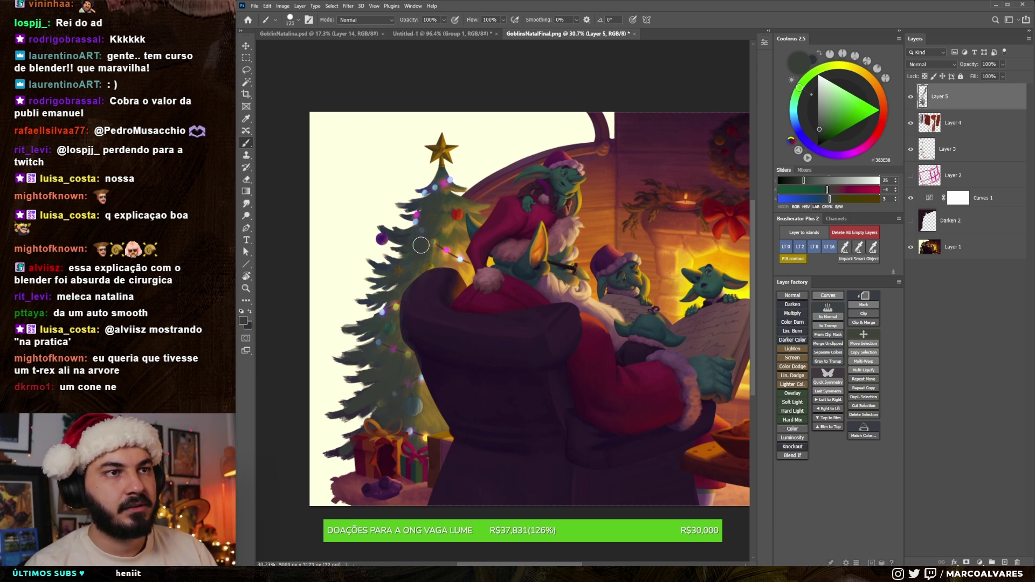
drag(424, 223, 474, 245)
alt+click(474, 245)
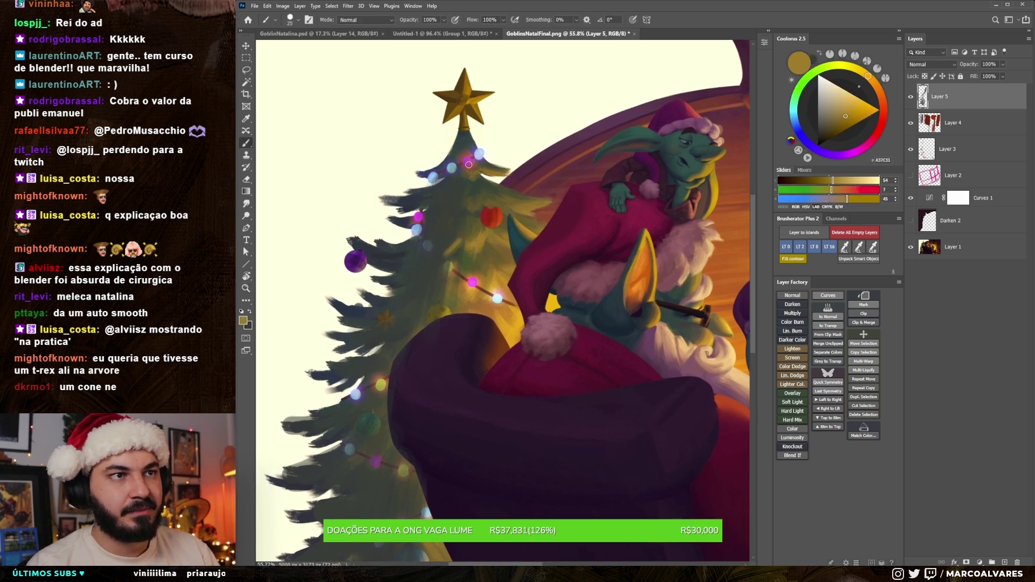
Step: Switch to a brush preset rotated 180° for the tree needles and resize it
right_click(455, 204)
click(593, 322)
click(435, 226)
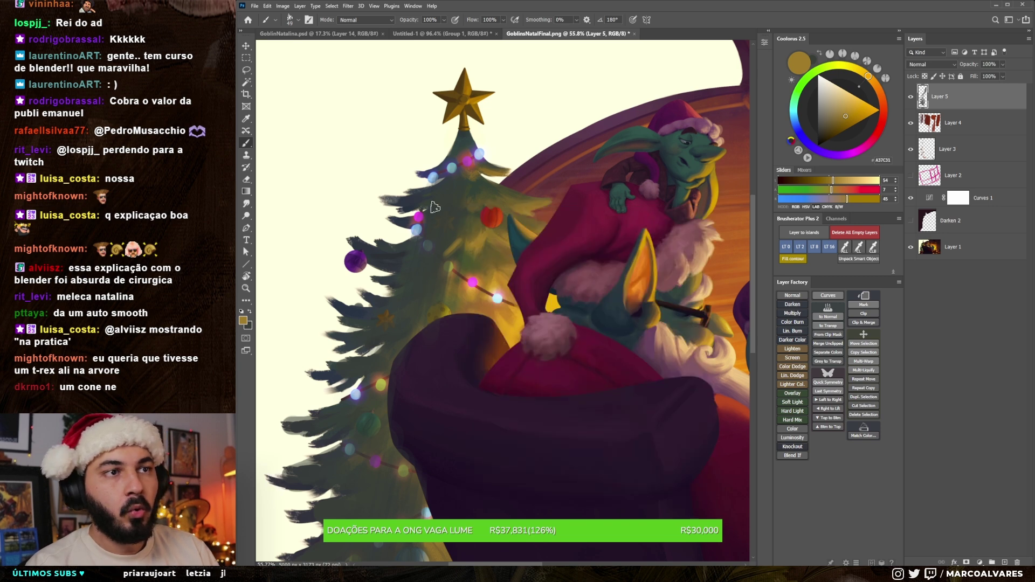
key(bracketleft)
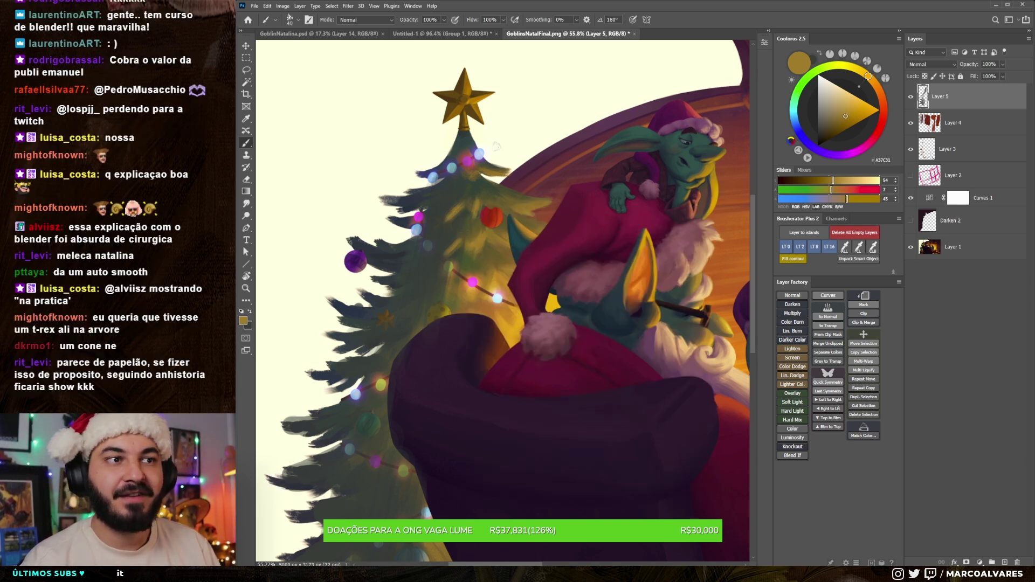
key(bracketright)
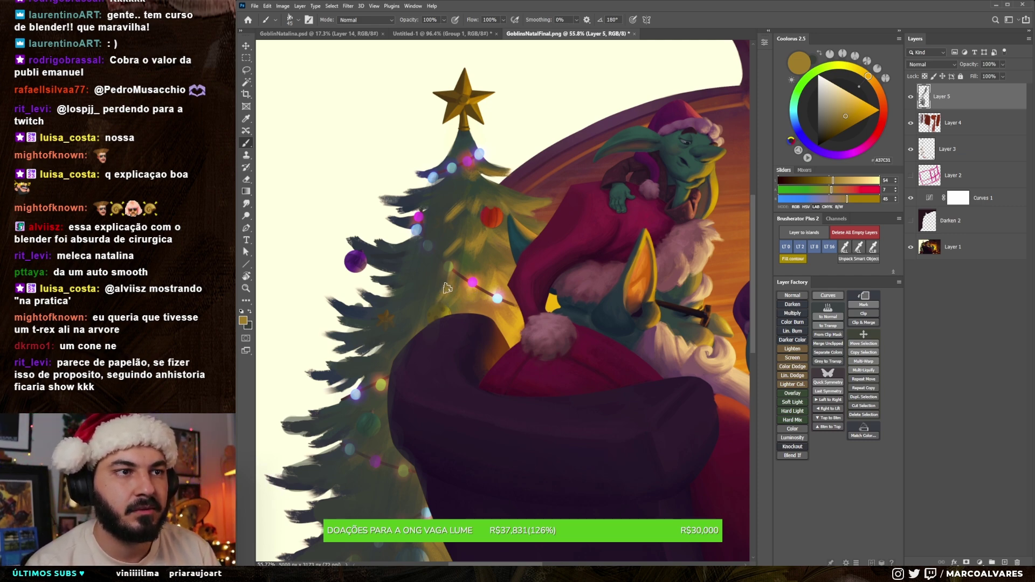
Step: Bring the lower tree into view, zoom out to the whole illustration, and swap colours
drag(422, 542, 395, 388)
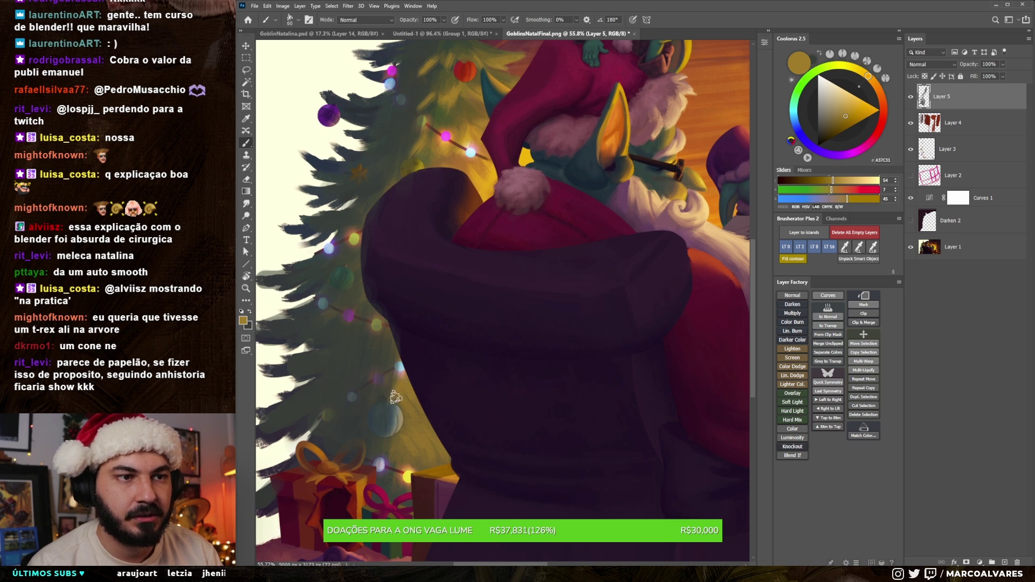
key(bracketleft)
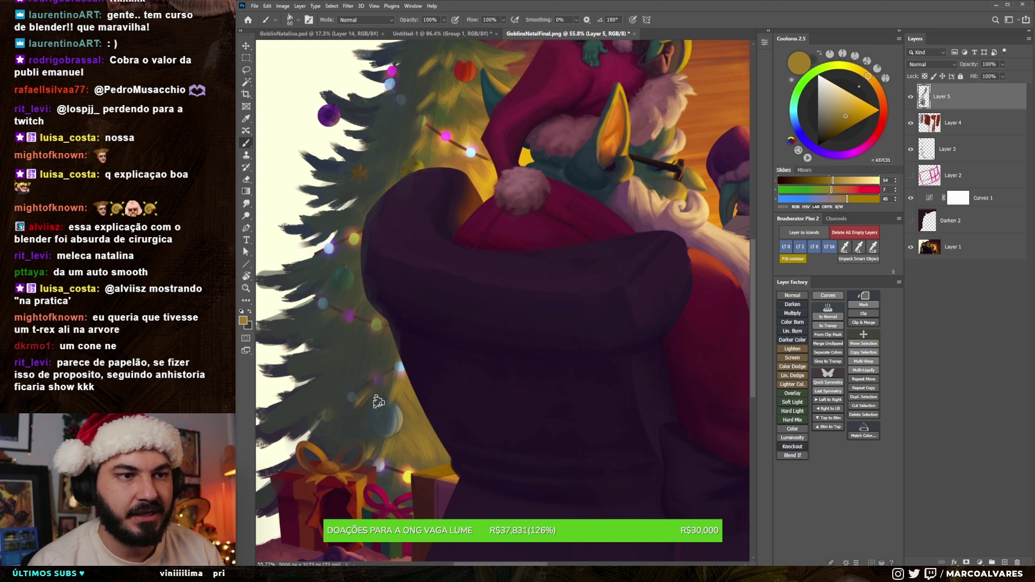
key(bracketright)
key(bracketright)
key(bracketright)
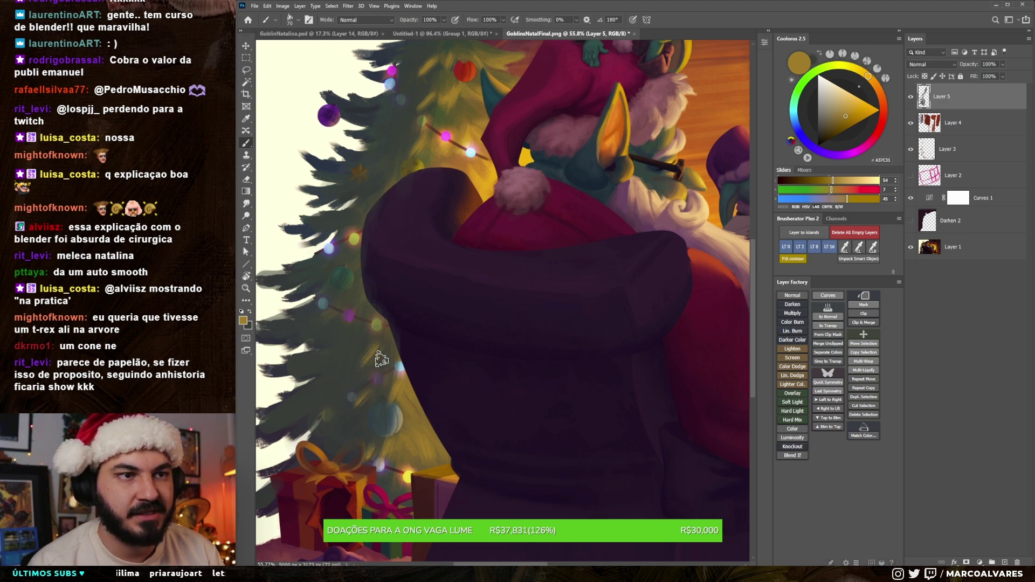
key(z)
drag(371, 362, 411, 284)
key(b)
key(x)
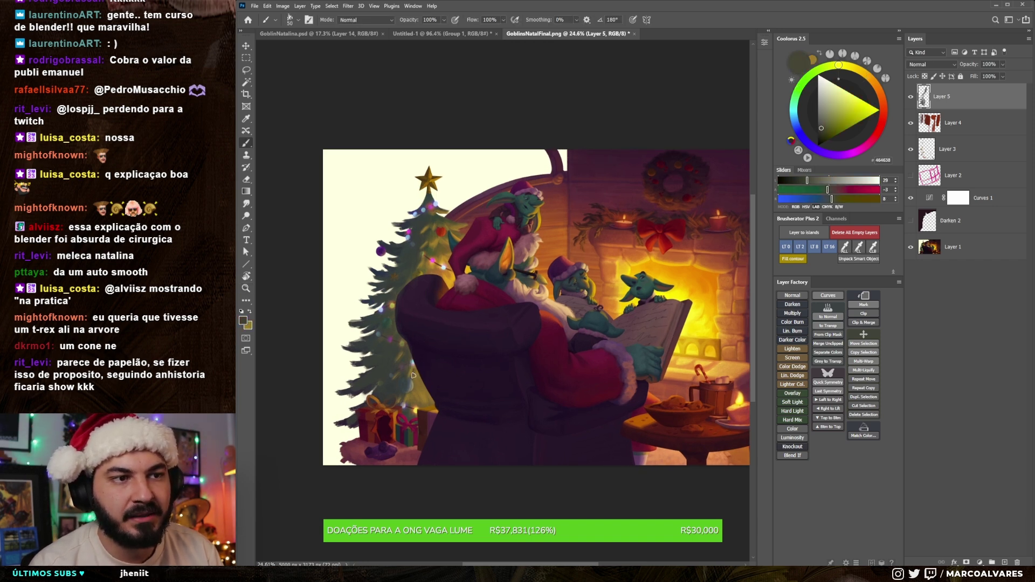
alt+click(414, 376)
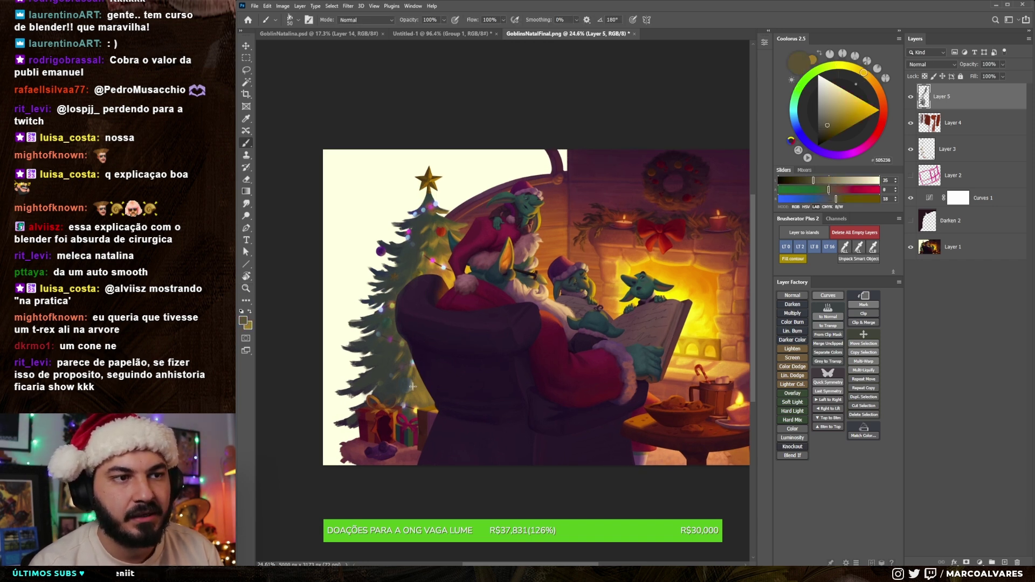
click(910, 98)
click(911, 97)
click(911, 97)
key(bracketright)
key(bracketright)
alt+click(425, 264)
key(bracketright)
key(bracketright)
key(bracketright)
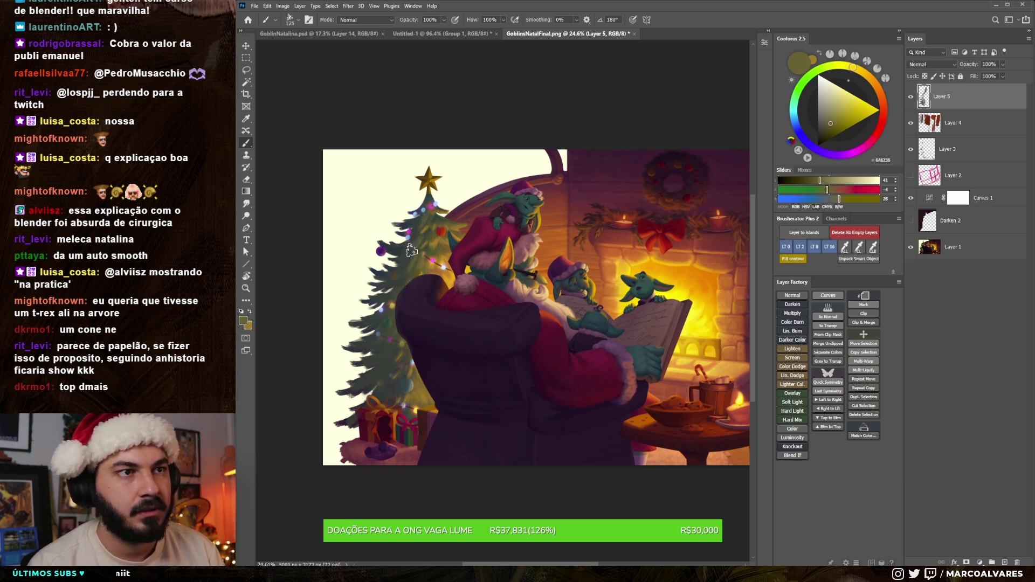
key(bracketright)
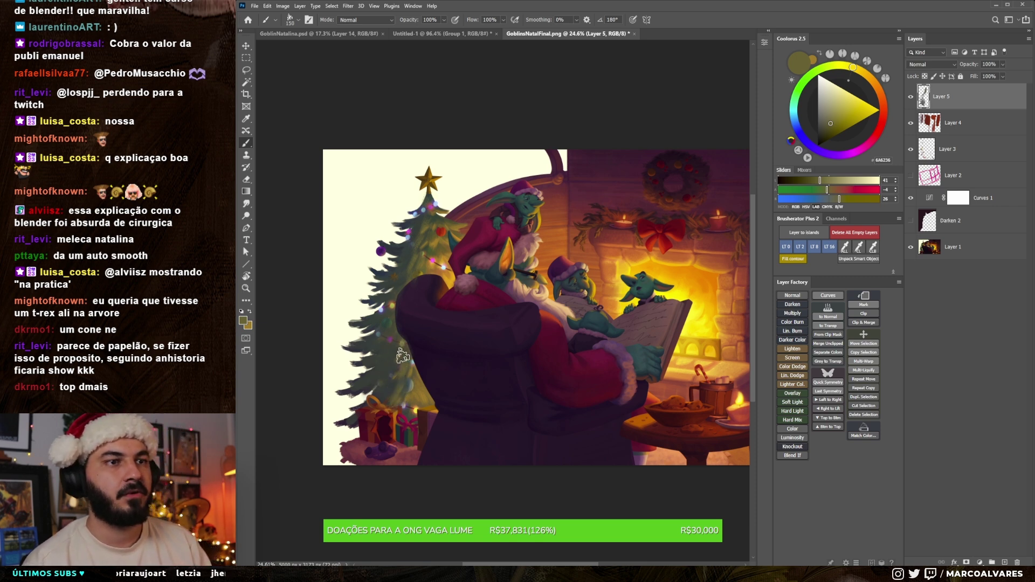
drag(446, 353, 406, 280)
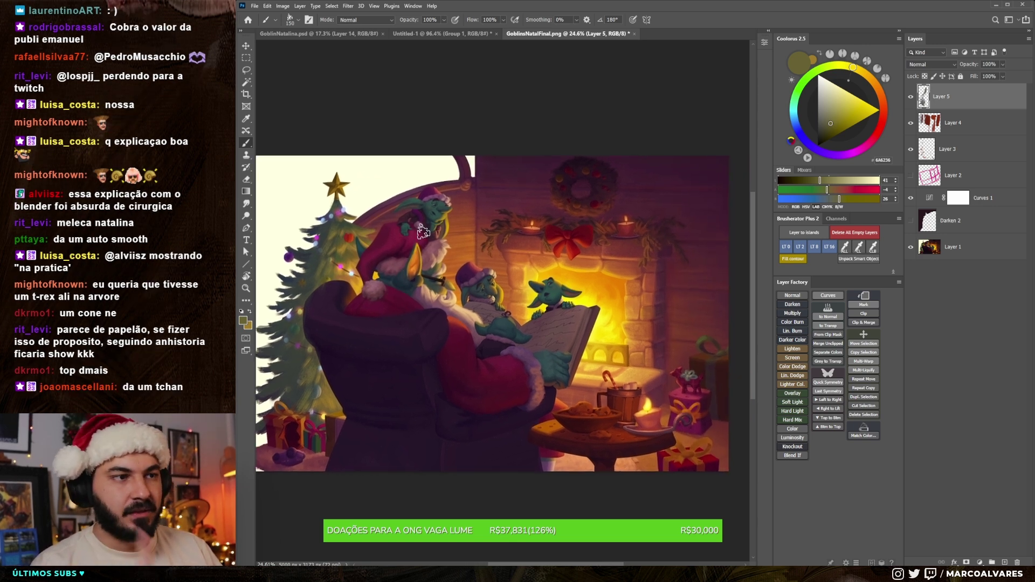
mouse_move(609, 384)
mouse_down()
mouse_move(588, 371)
mouse_move(594, 326)
mouse_move(613, 324)
mouse_move(584, 312)
mouse_up()
key(z)
mouse_move(602, 354)
mouse_down()
mouse_move(641, 355)
mouse_move(627, 370)
mouse_up()
key(b)
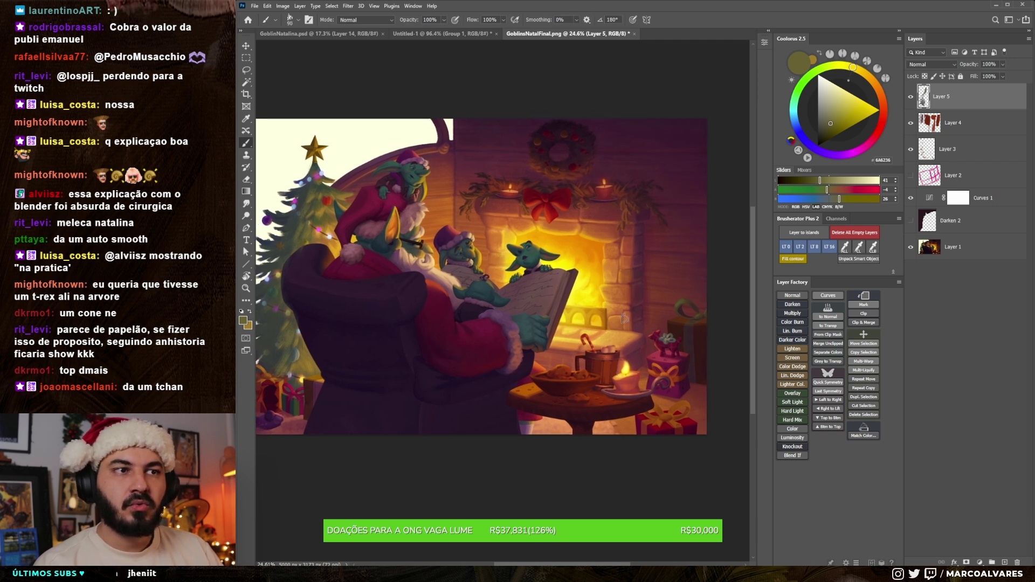
drag(579, 259, 577, 265)
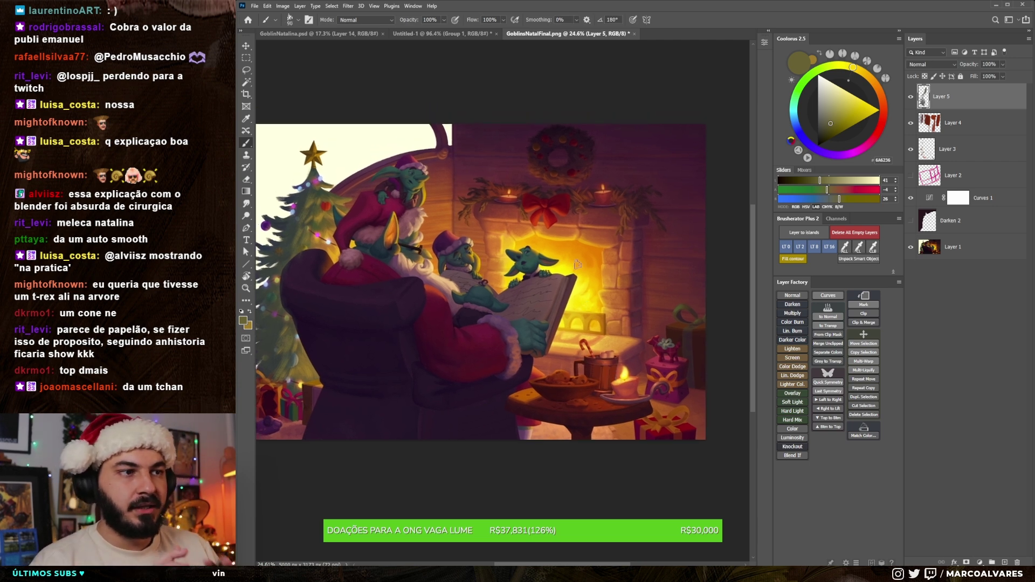
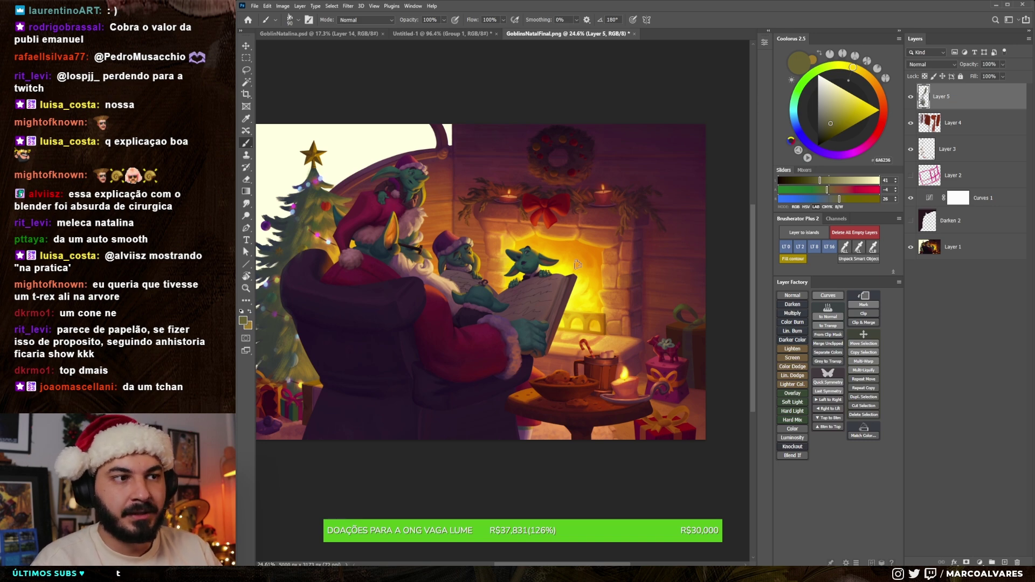
Step: Sample the mug's brown and brush a pale yellow candlelight highlight on its side
scroll(610, 373, up, 5)
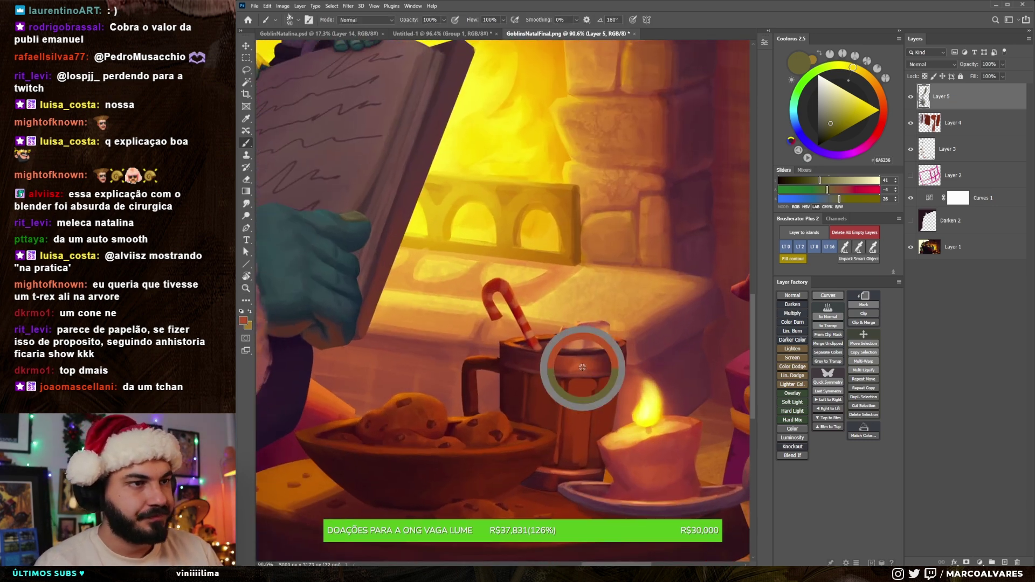
alt+click(577, 362)
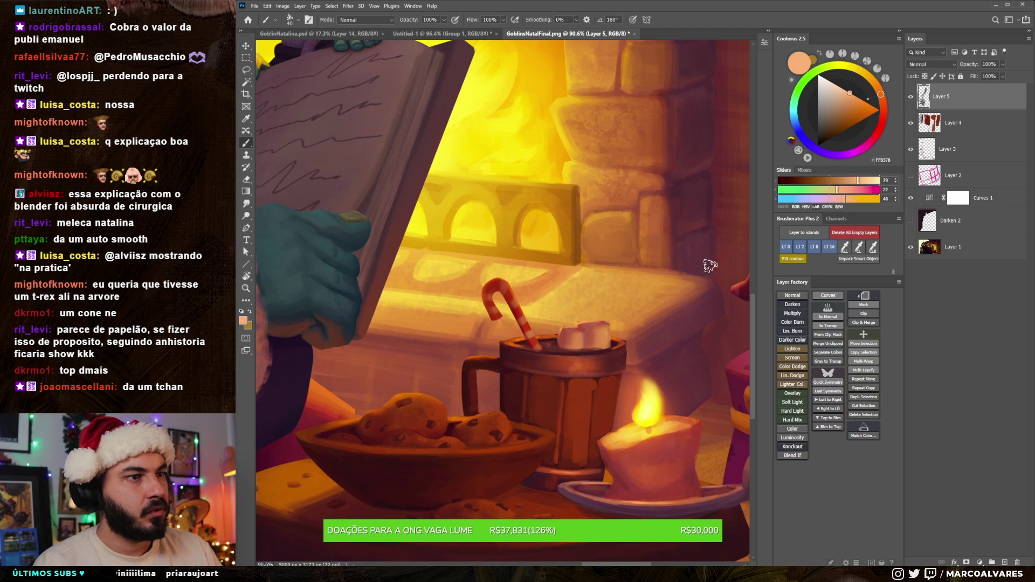
alt+click(646, 405)
drag(580, 364, 586, 371)
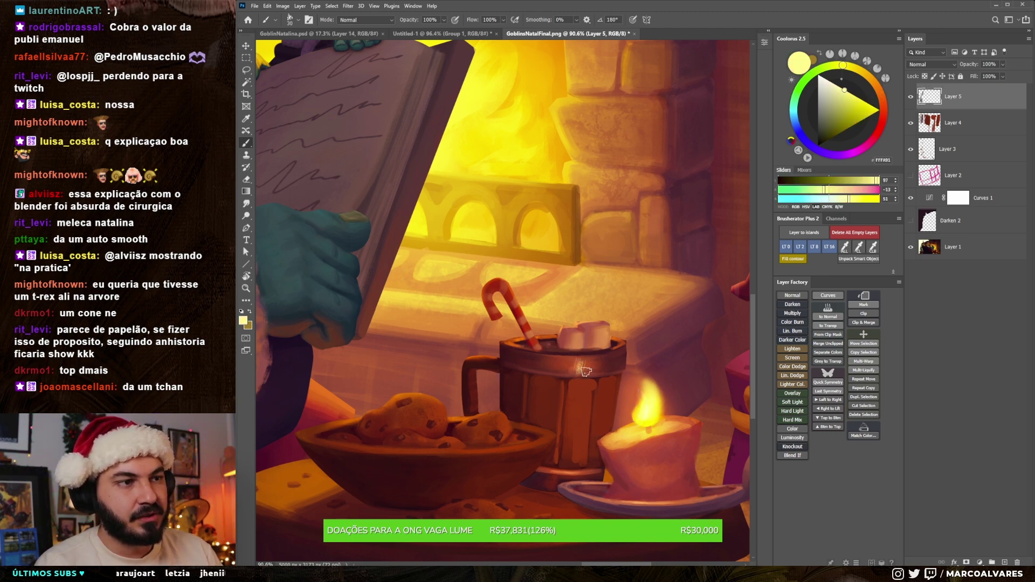
Step: Try muted yellow, orange and dark brown shades, then sample an orange near the candle
alt+click(568, 313)
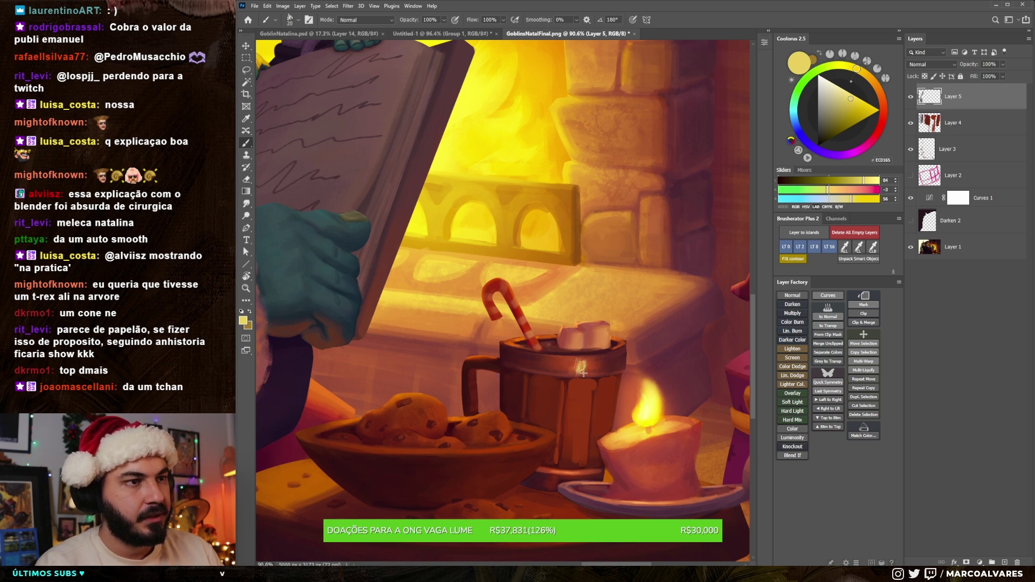
alt+click(588, 348)
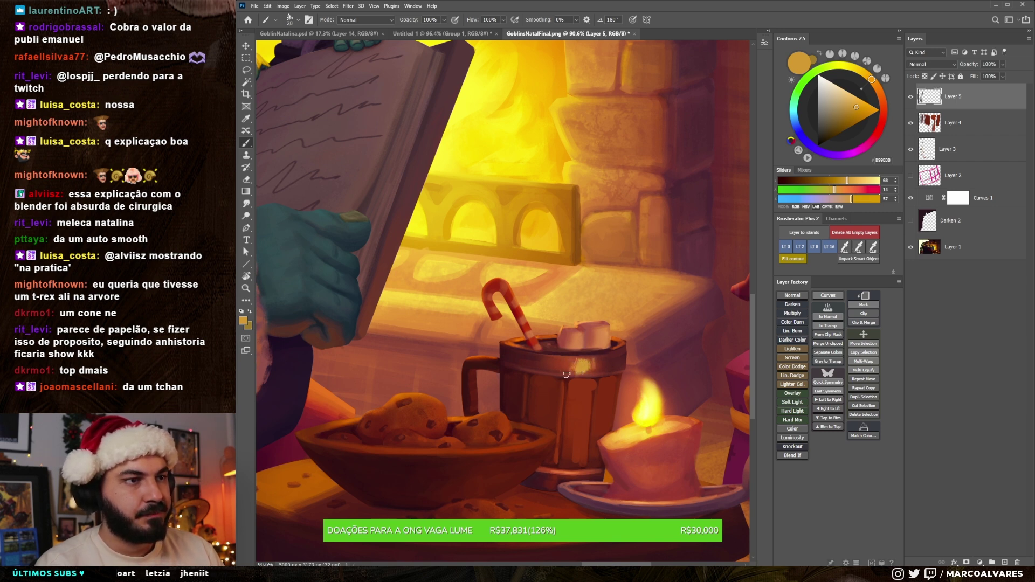
alt+click(518, 341)
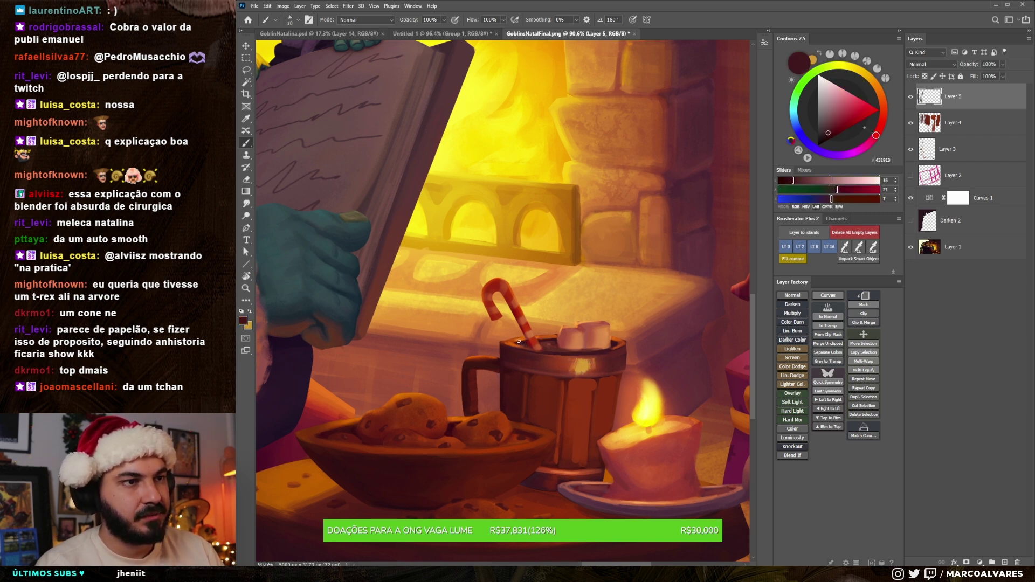
drag(525, 341, 445, 298)
alt+click(542, 406)
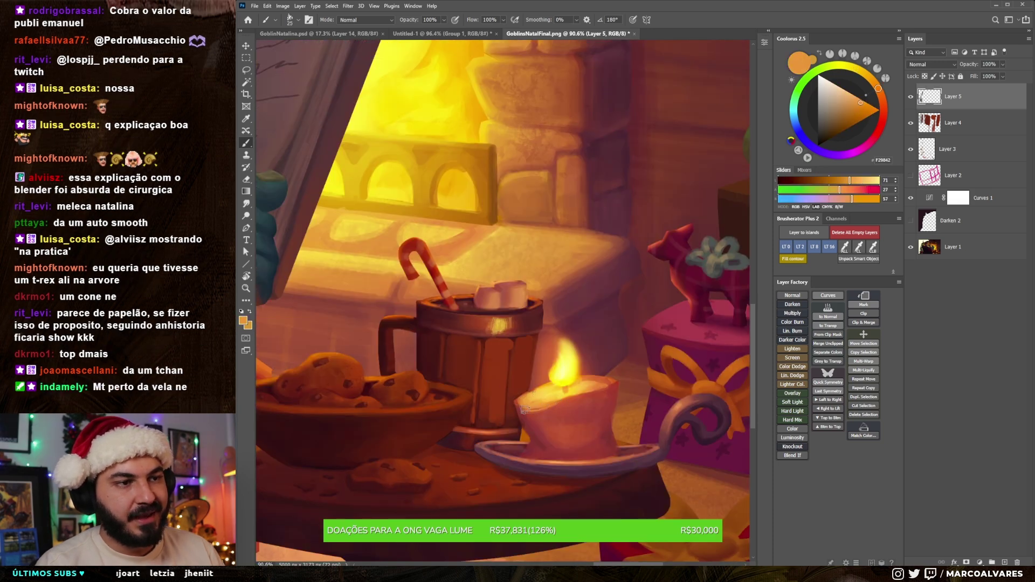
Step: Switch to a different brush preset and make it smaller
right_click(552, 339)
click(770, 417)
key(Return)
key(bracketleft)
key(bracketleft)
key(bracketleft)
Step: Sample the candle's orange and paint a thin wax drip down its side, adjusting brush size
alt+click(581, 397)
key(bracketright)
drag(579, 400, 580, 421)
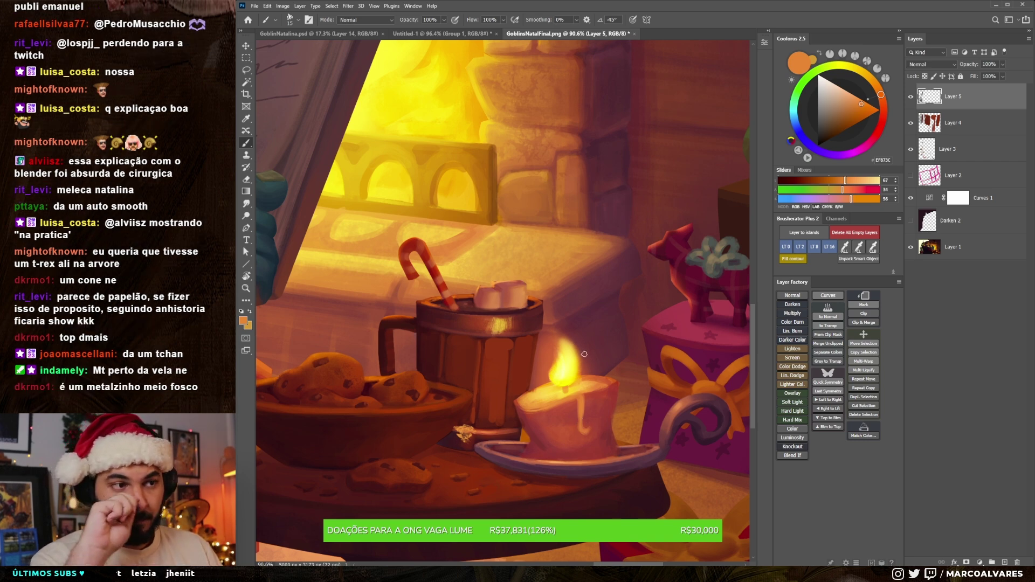
alt+click(586, 414)
key(bracketright)
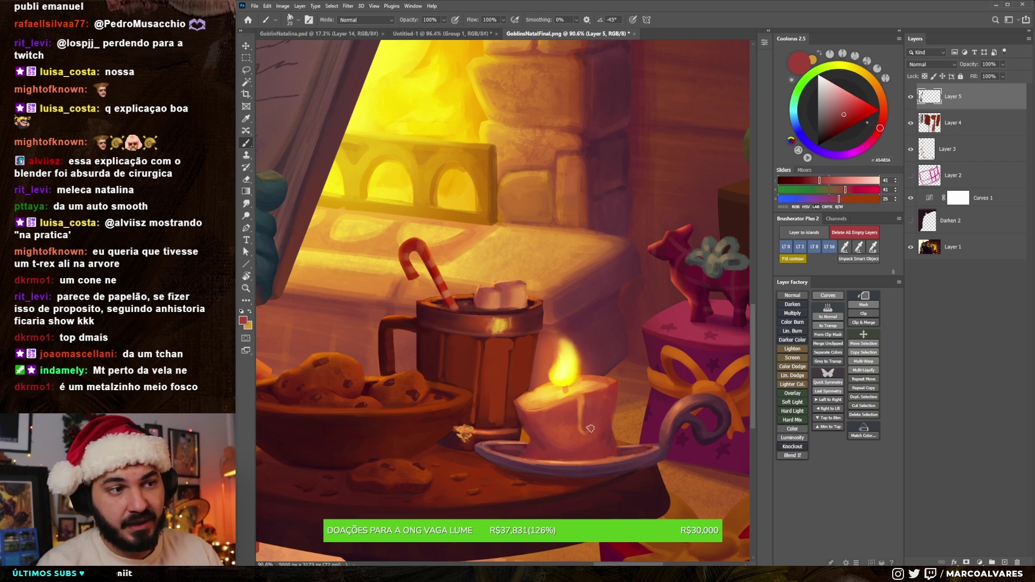
alt+click(583, 400)
key(bracketleft)
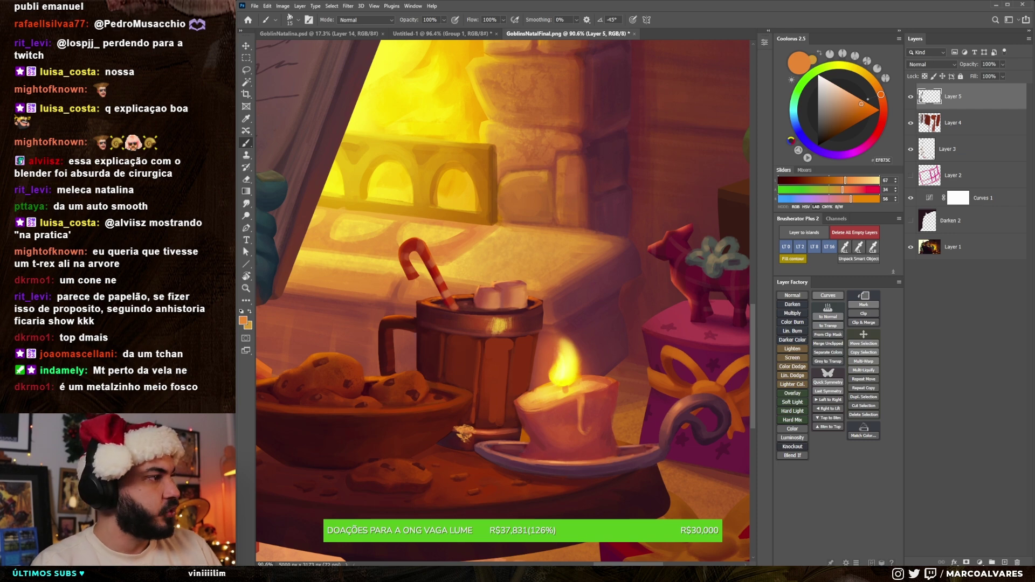
key(alt+Tab)
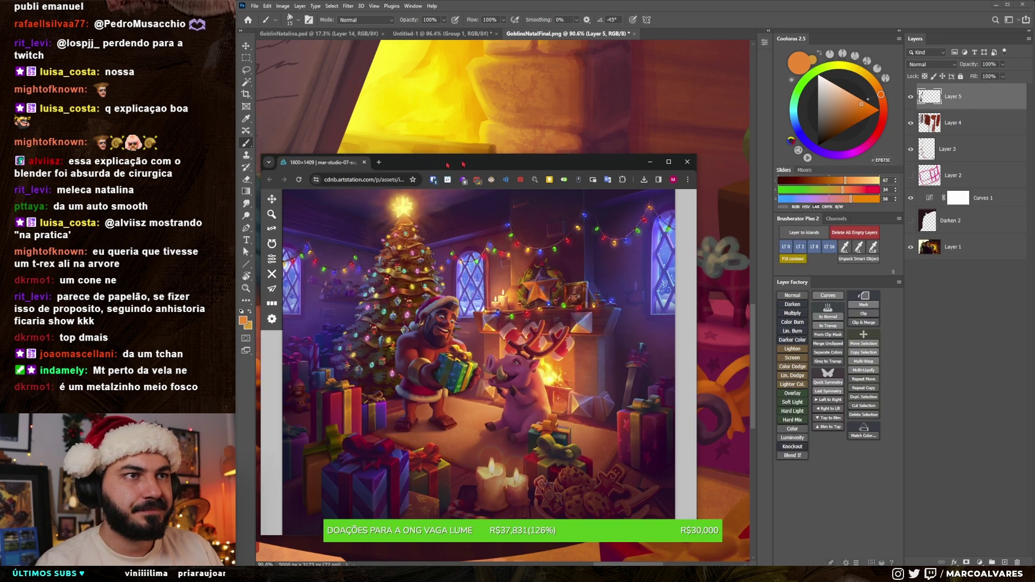
Step: Maximise the Chrome reference and zoom in on its dripping candles, then return to Photoshop
key(super+Up)
scroll(511, 318, up, 3)
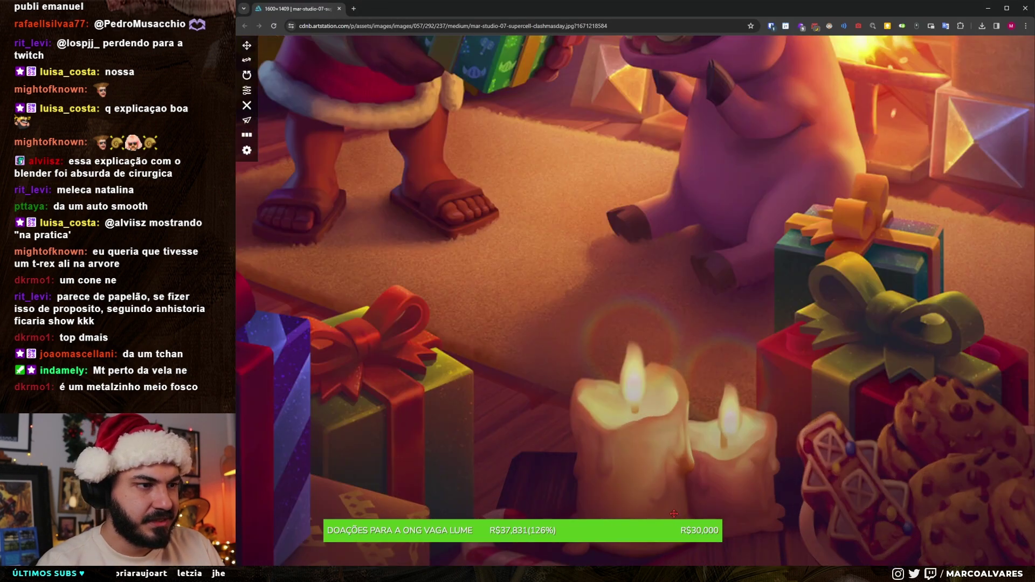
scroll(512, 317, up, 2)
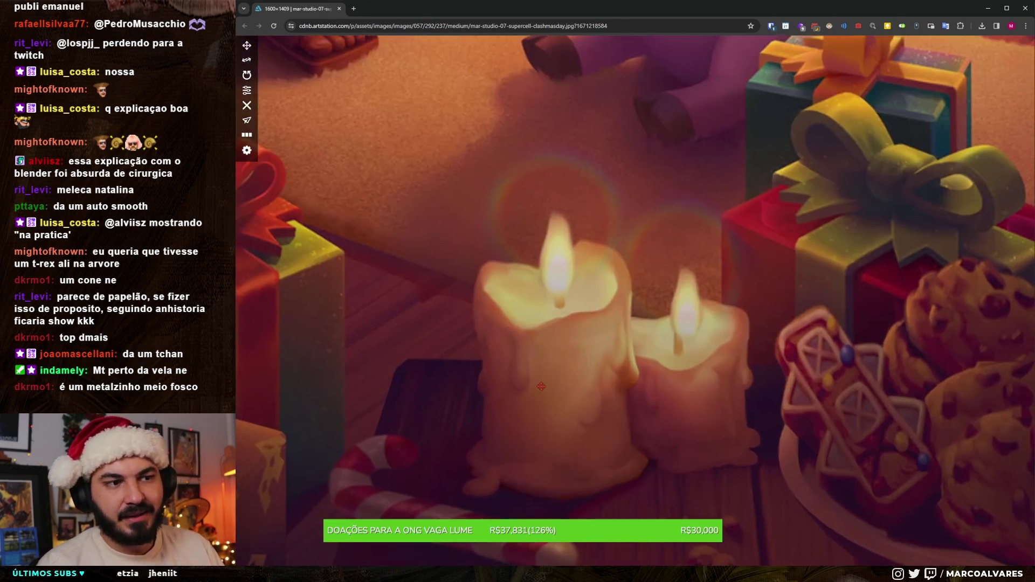
key(alt+Tab)
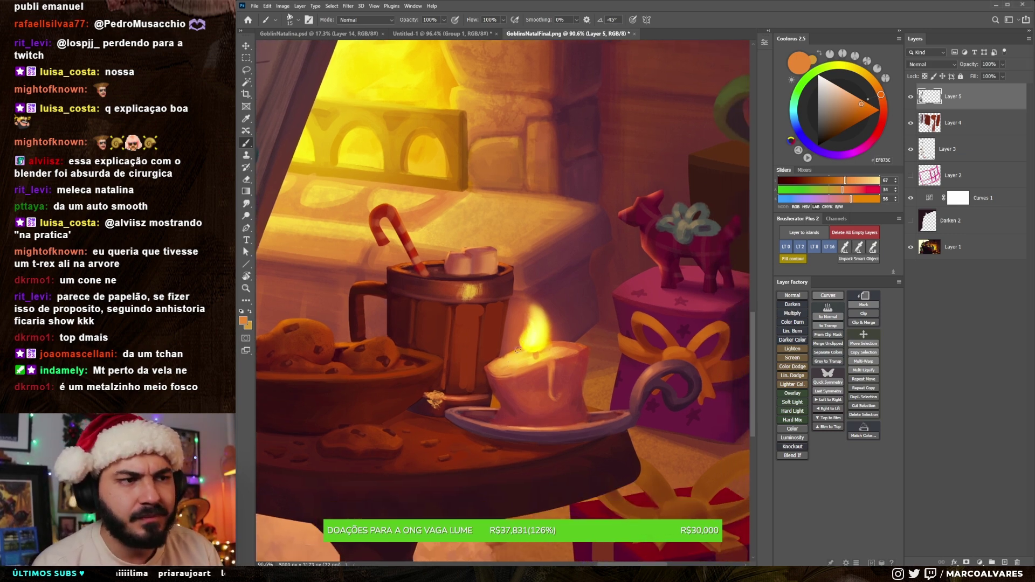
Step: Try a flame-yellow stroke on the candle, then undo it
alt+click(511, 356)
drag(512, 388, 525, 390)
key(ctrl+z)
Step: Sample several reds from the candle body, settling on its red, and zoom out
alt+click(541, 380)
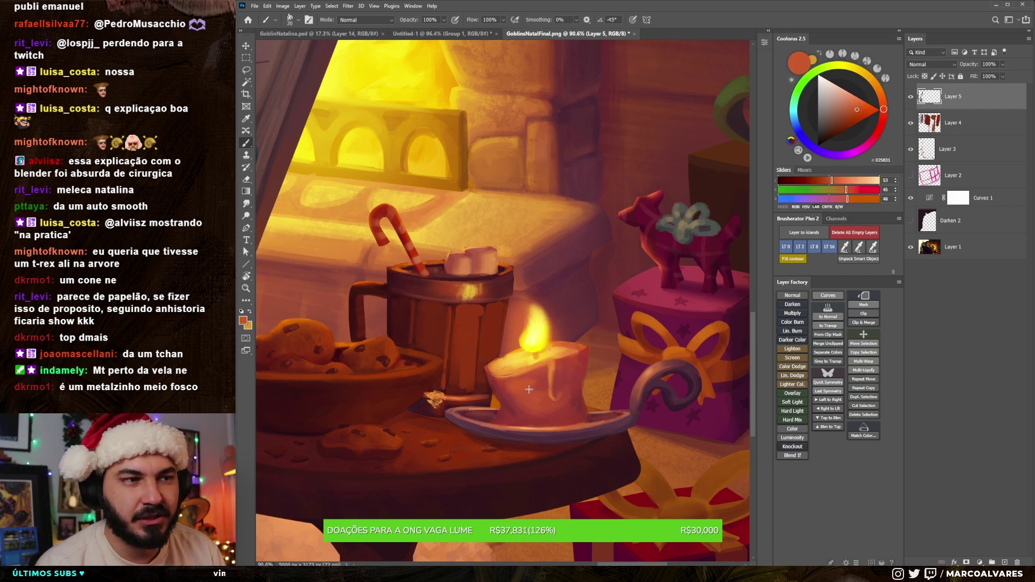
alt+click(535, 384)
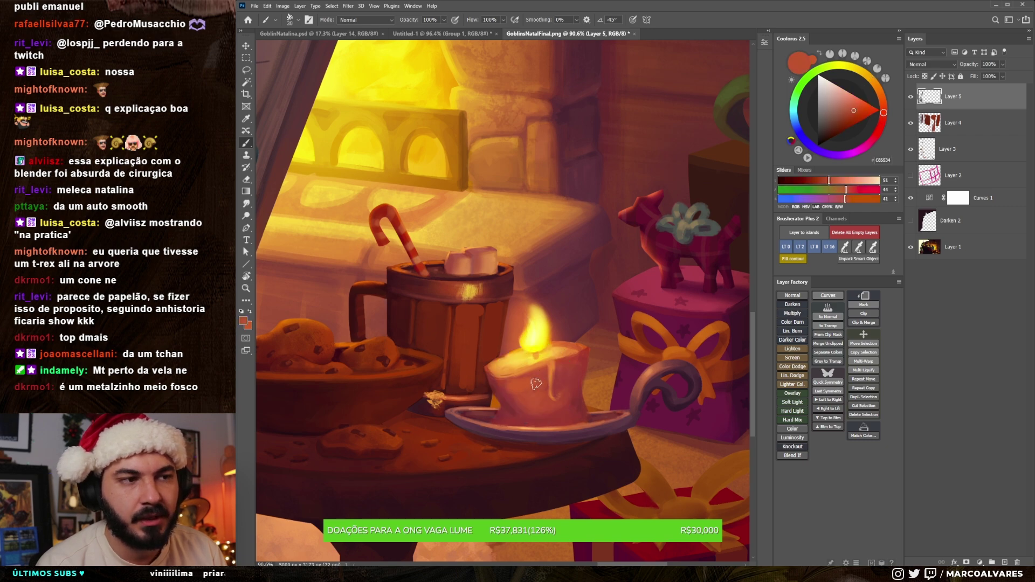
alt+click(494, 383)
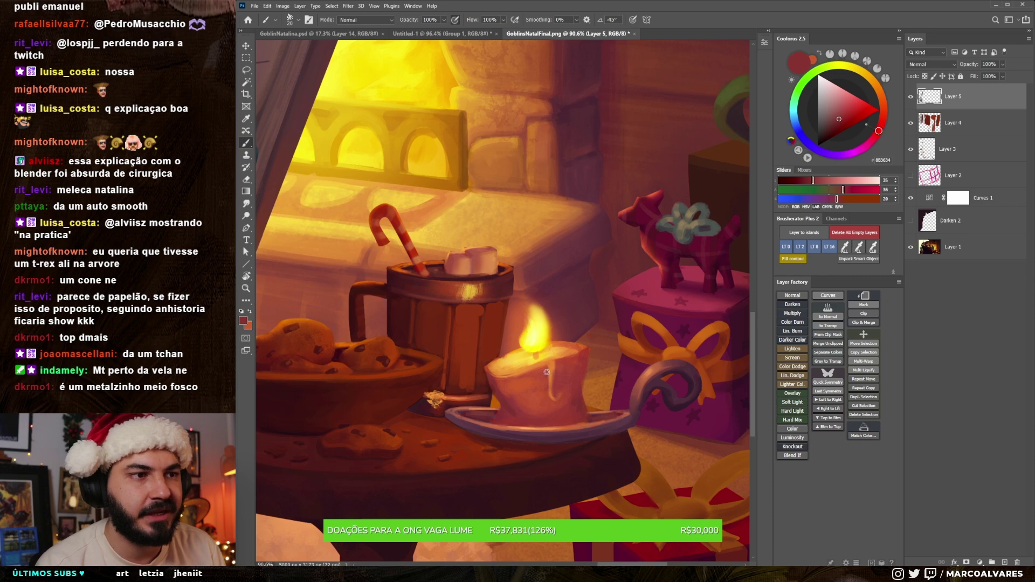
alt+click(503, 383)
alt+click(564, 361)
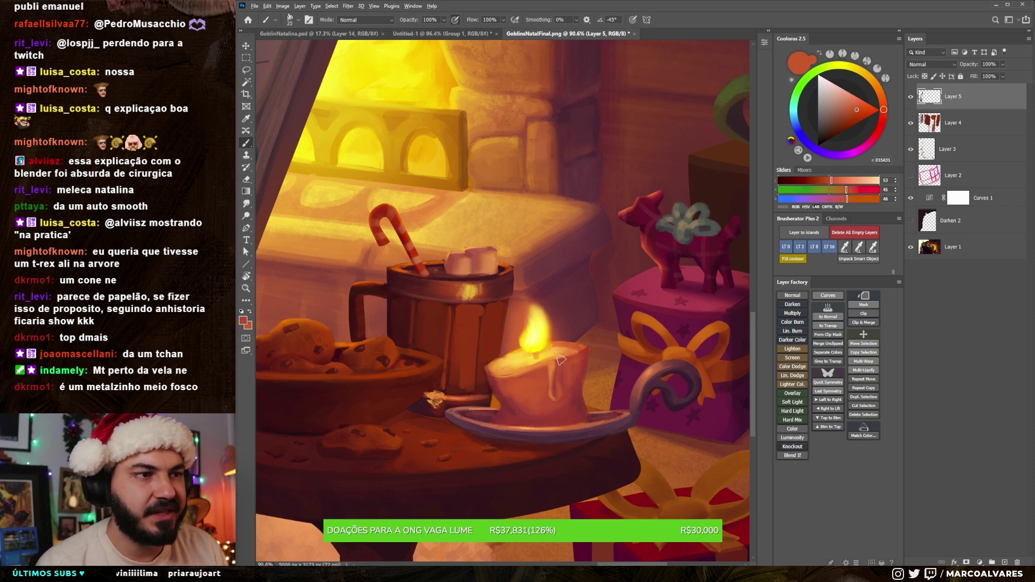
drag(581, 371, 571, 370)
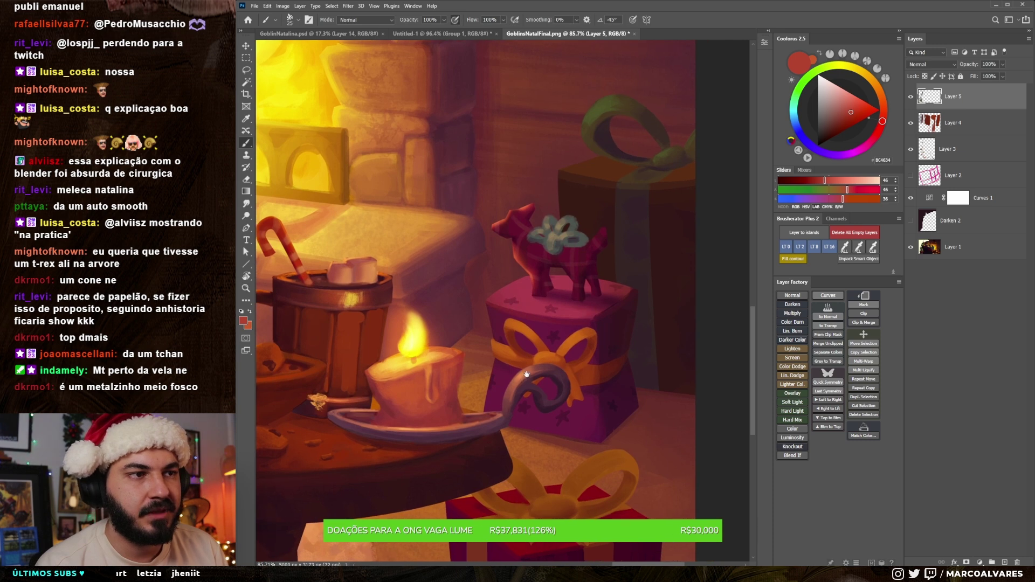
Step: Paint a light yellow highlight and a dark red shadow on the gift box ribbon
drag(571, 370, 522, 365)
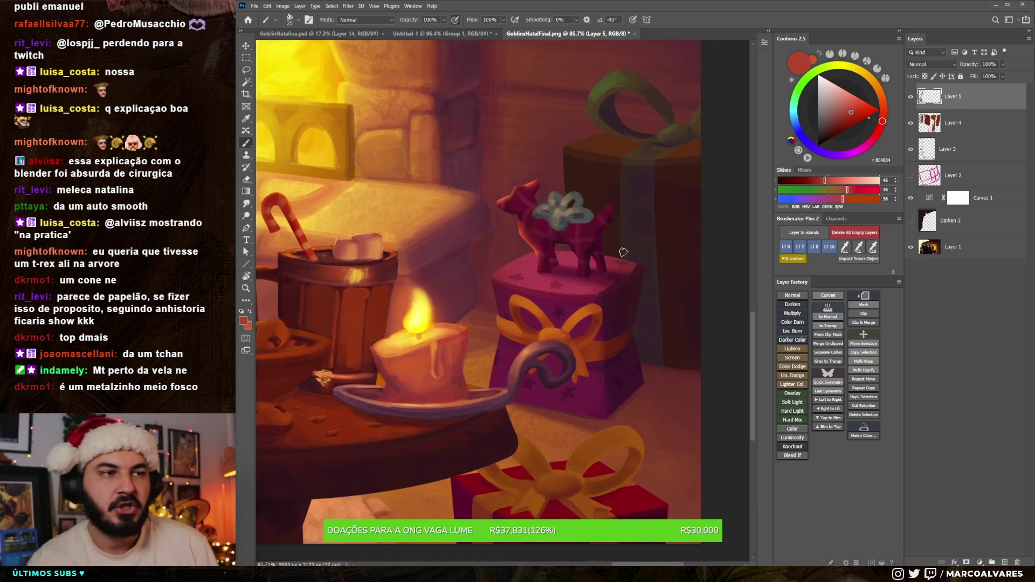
drag(600, 332, 591, 338)
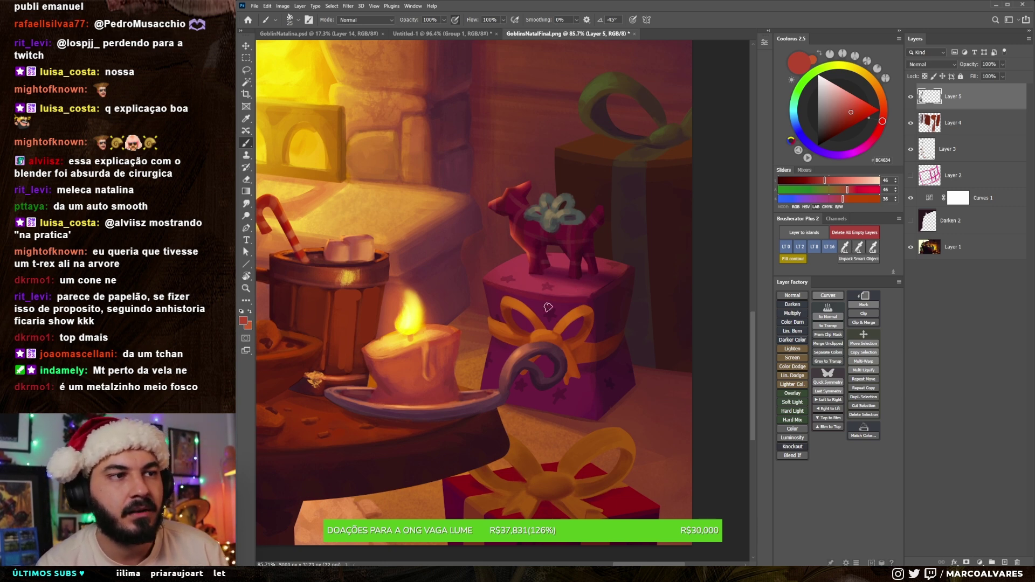
scroll(557, 316, up, 5)
alt+click(585, 323)
mouse_move(564, 322)
mouse_down()
mouse_move(592, 314)
mouse_move(572, 324)
mouse_up()
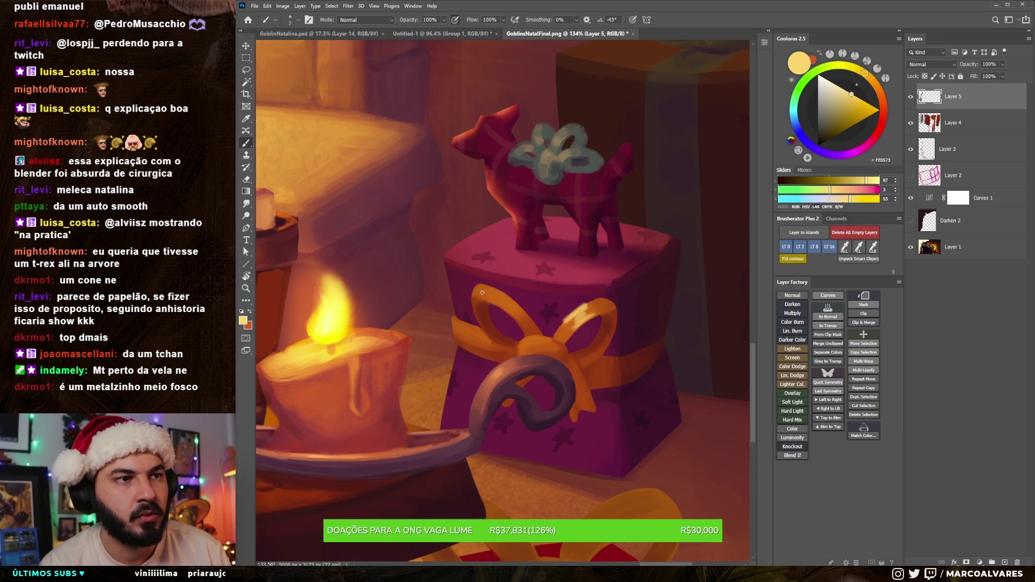
alt+click(601, 359)
drag(586, 383, 588, 370)
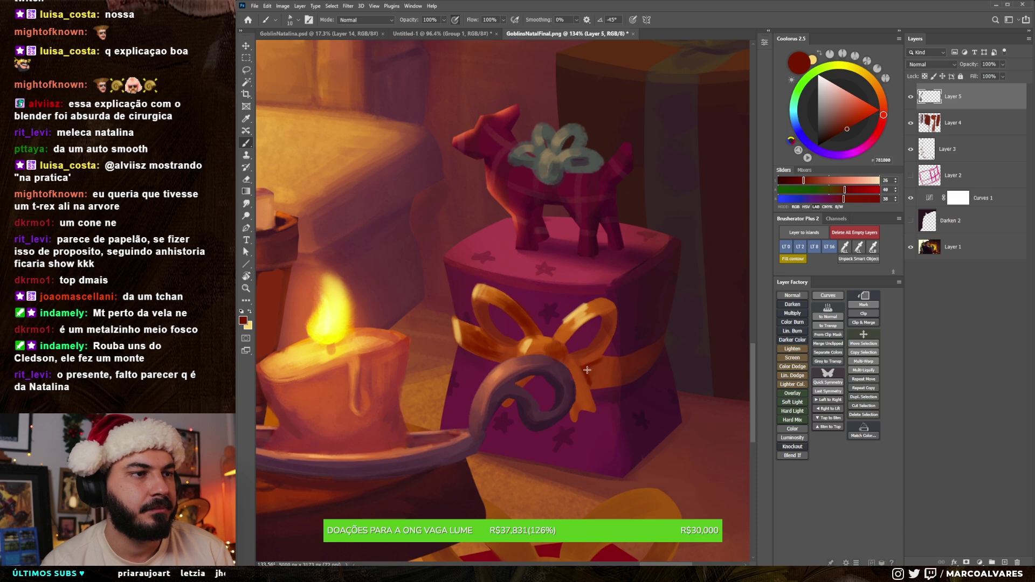
Step: Zoom out slightly and sample the ribbon's orange and darker red-browns, resizing the brush
key(z)
drag(599, 334, 553, 302)
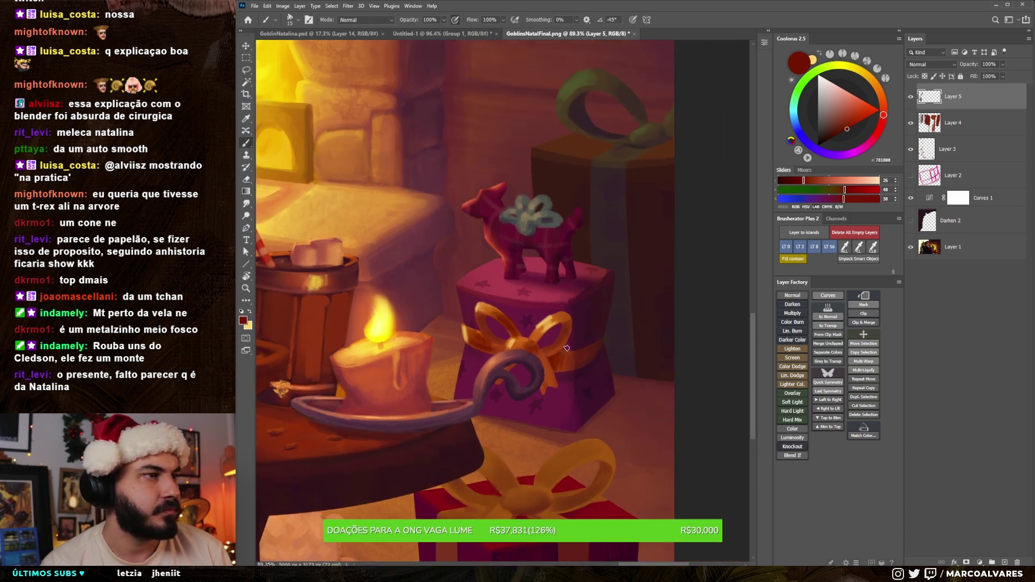
key(b)
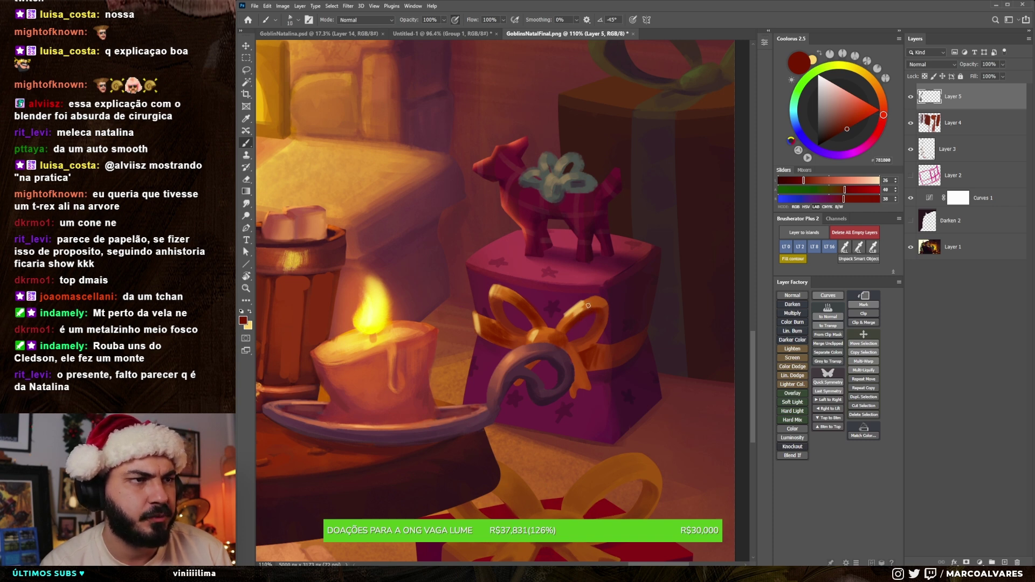
alt+click(589, 306)
key(bracketright)
alt+click(578, 318)
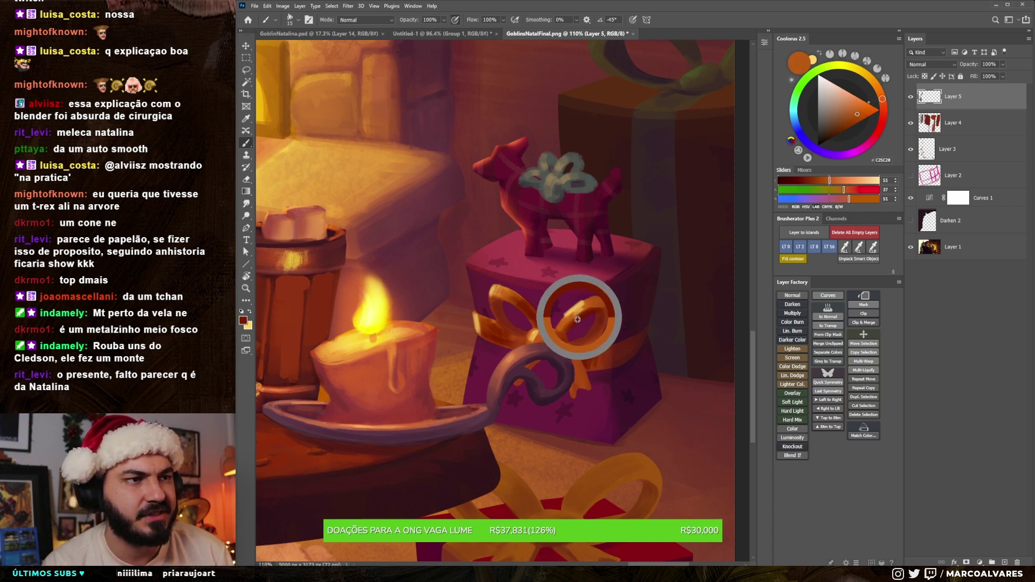
key(bracketleft)
alt+click(599, 311)
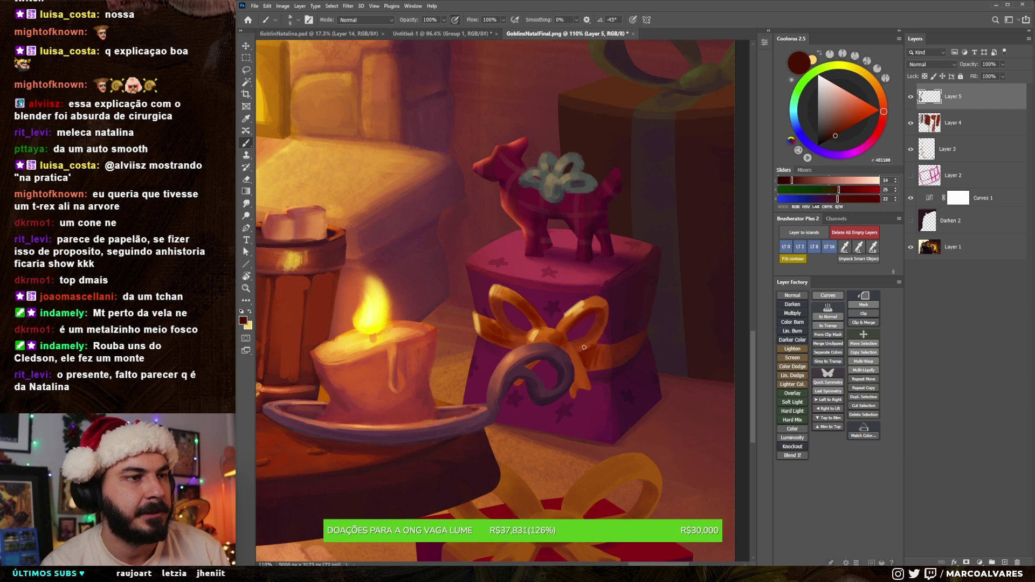
Step: Sample dark reds, a pinkish red and the toy bow's dark colour for touch-ups
drag(599, 312, 533, 322)
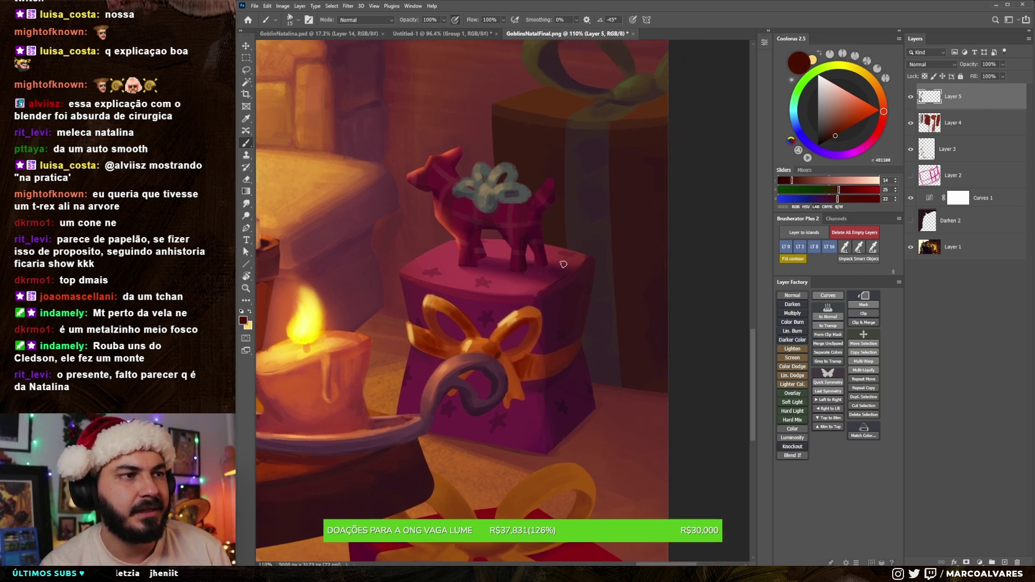
alt+click(584, 324)
key(bracketright)
key(bracketright)
key(bracketleft)
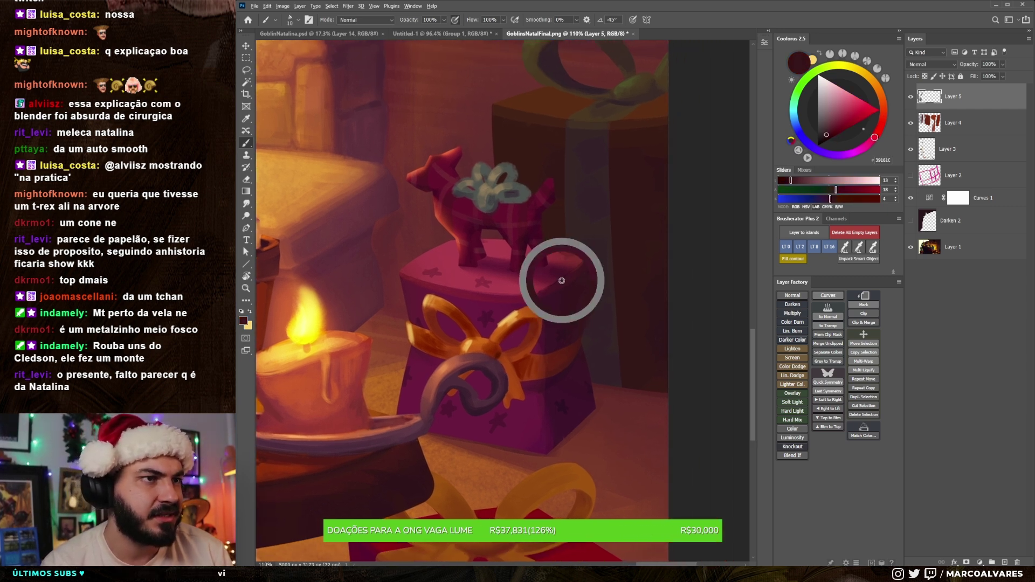
alt+click(548, 297)
drag(548, 297, 642, 326)
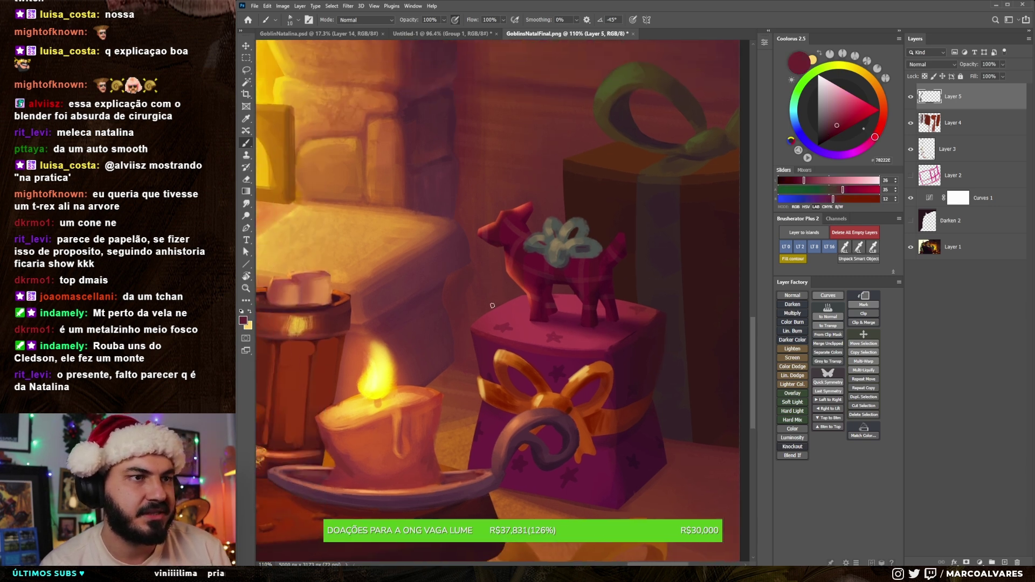
key(bracketright)
alt+click(478, 322)
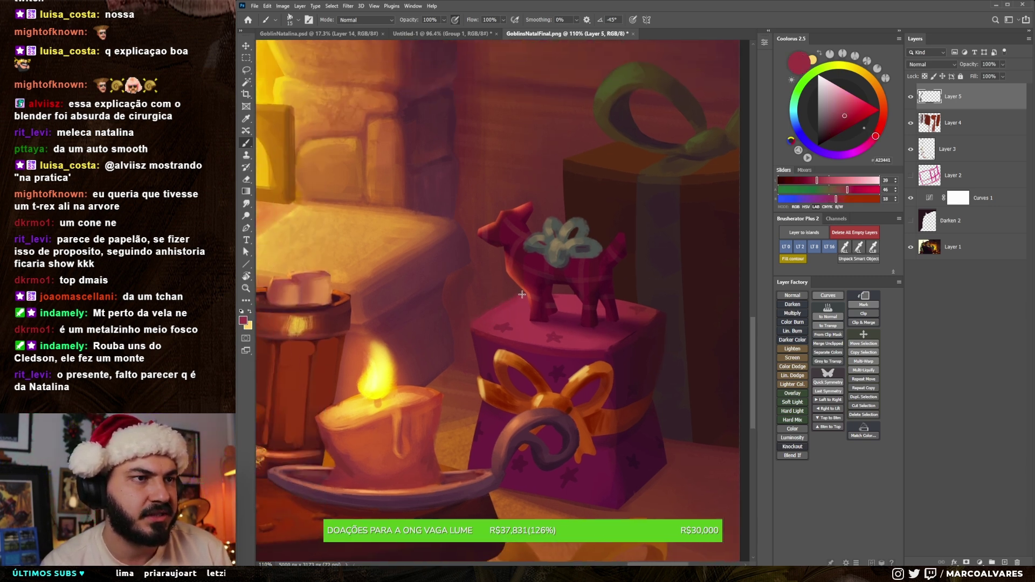
alt+click(566, 299)
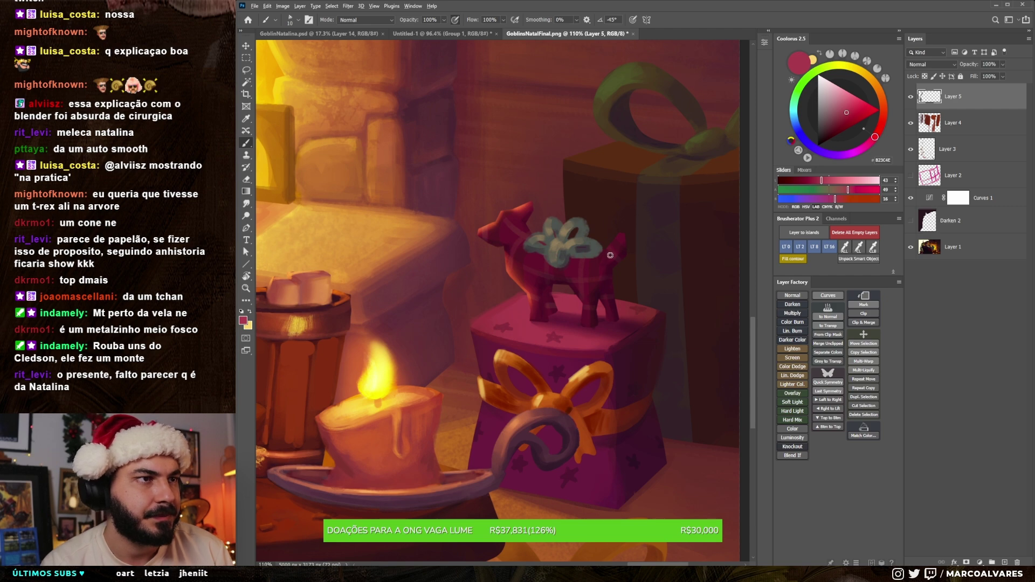
alt+click(577, 251)
Step: Zoom out to the gifts, sample oranges and a dark shadow colour, and enlarge the brush
key(z)
drag(576, 251, 628, 371)
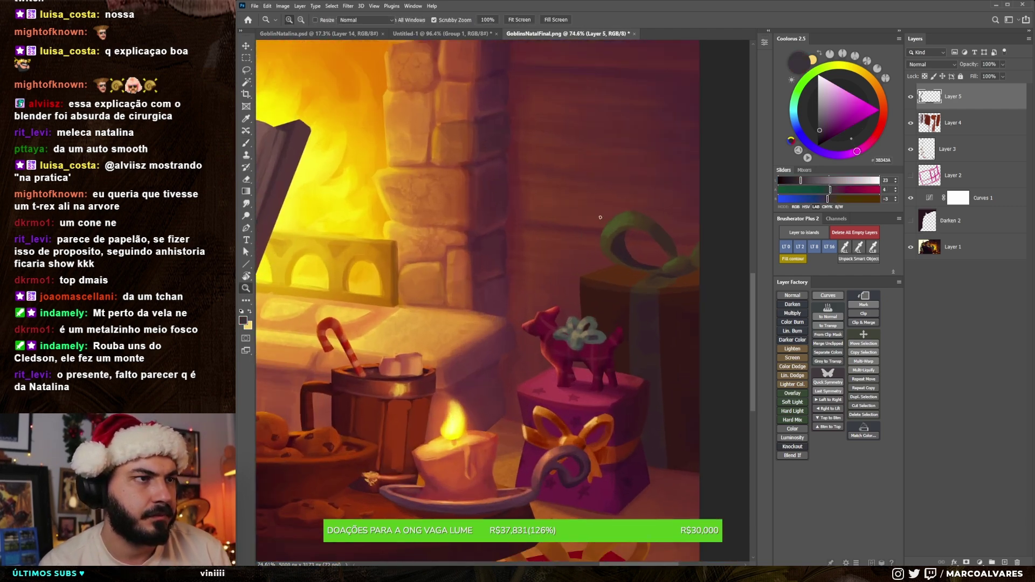
key(b)
alt+click(595, 426)
alt+click(616, 219)
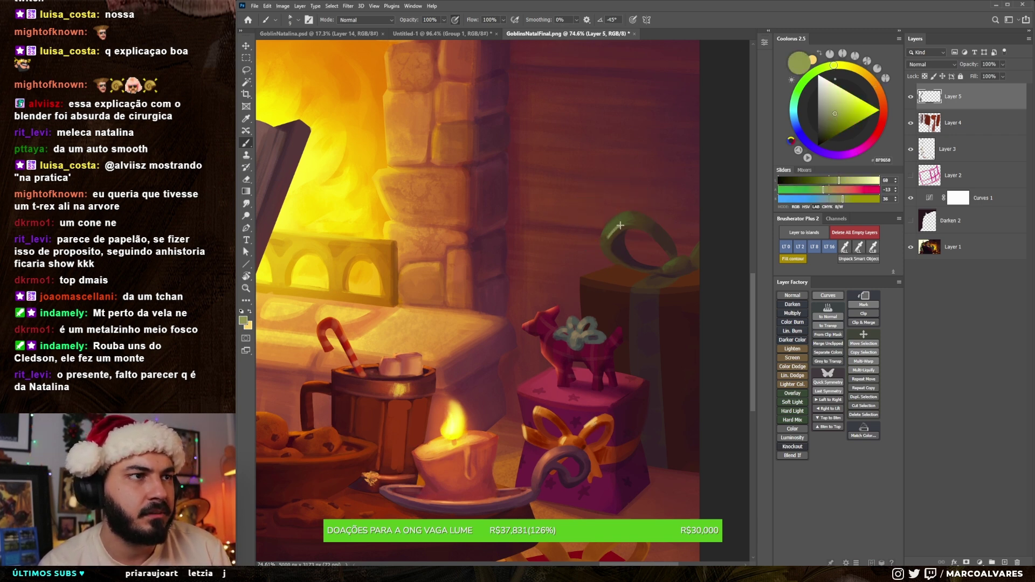
key(bracketright)
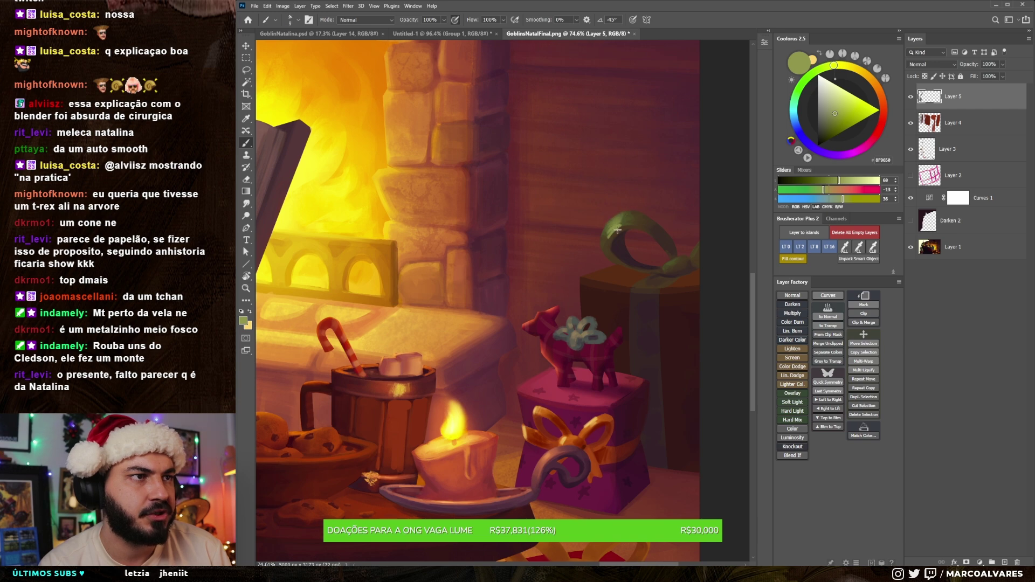
alt+click(618, 248)
key(bracketright)
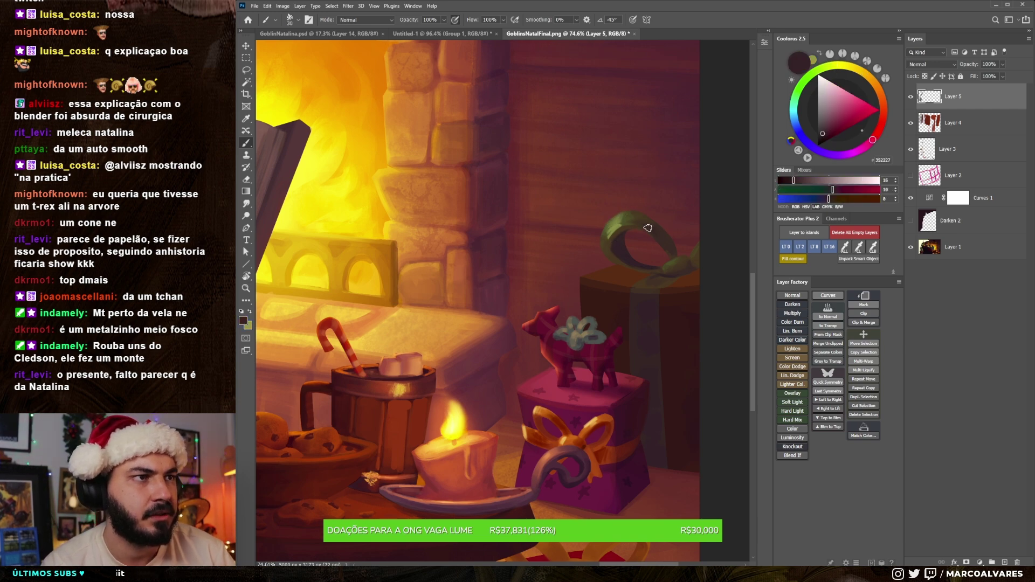
key(ctrl+0)
scroll(533, 335, up, 3)
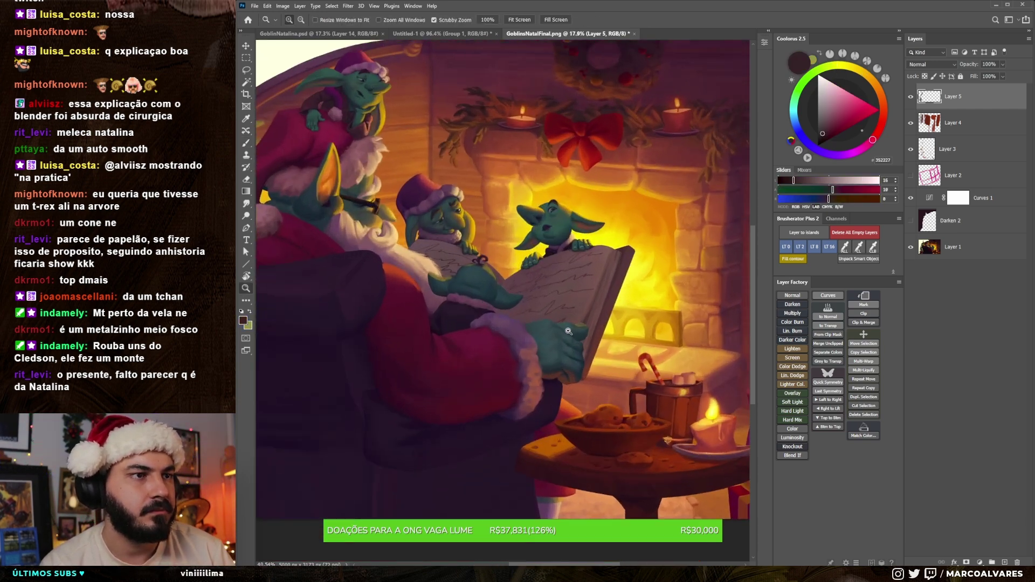
Step: Sample the mantel bow's red and a darker red, enlarging the brush
mouse_move(533, 334)
mouse_down()
mouse_move(506, 292)
mouse_move(488, 296)
mouse_up()
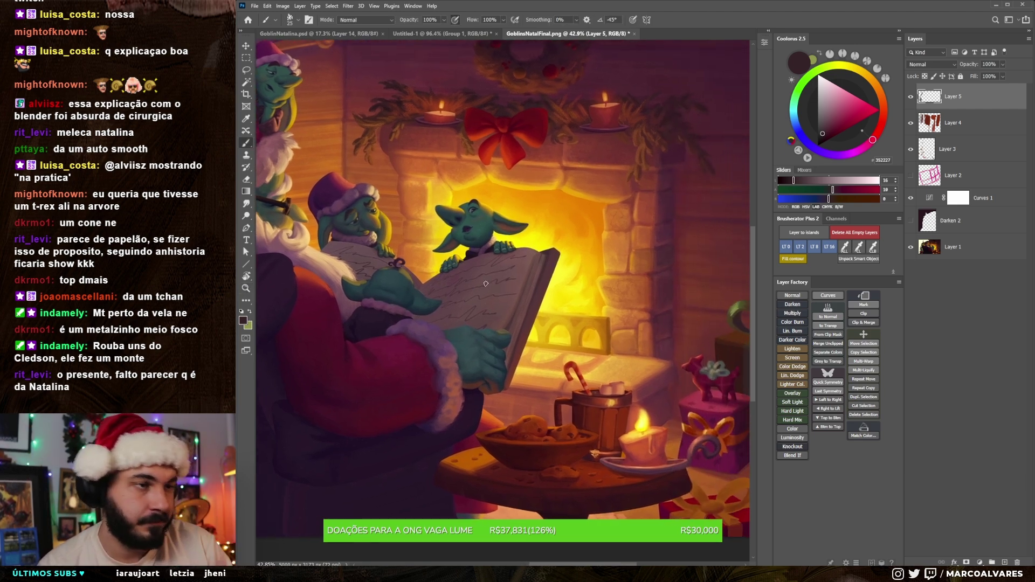
key(ctrl+0)
scroll(471, 259, up, 3)
scroll(470, 260, up, 2)
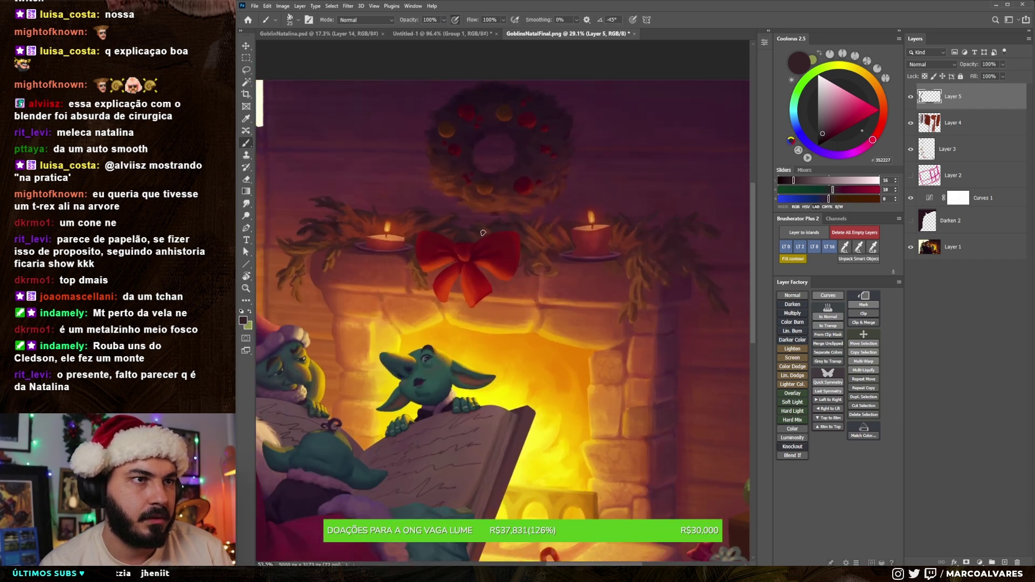
alt+click(494, 270)
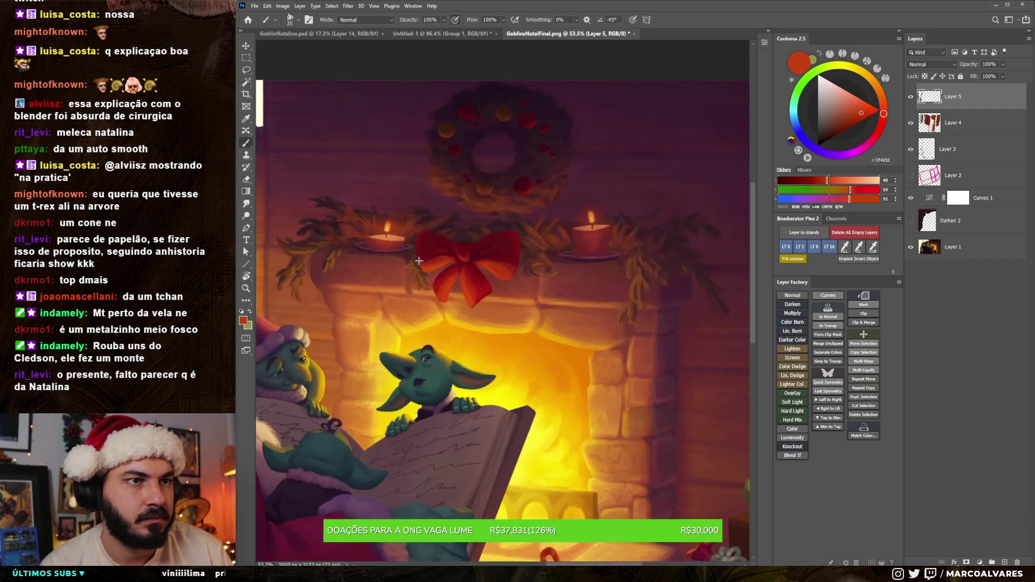
key(bracketright)
alt+click(499, 272)
scroll(517, 237, down, 5)
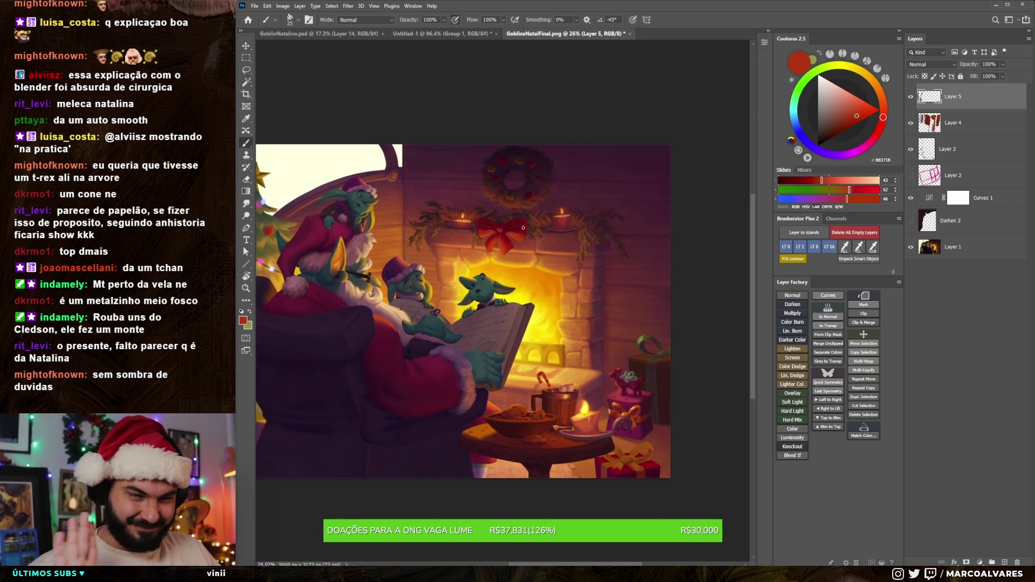
Step: Pan toward the Christmas tree and zoom in on the goblin's open book
drag(524, 227, 608, 280)
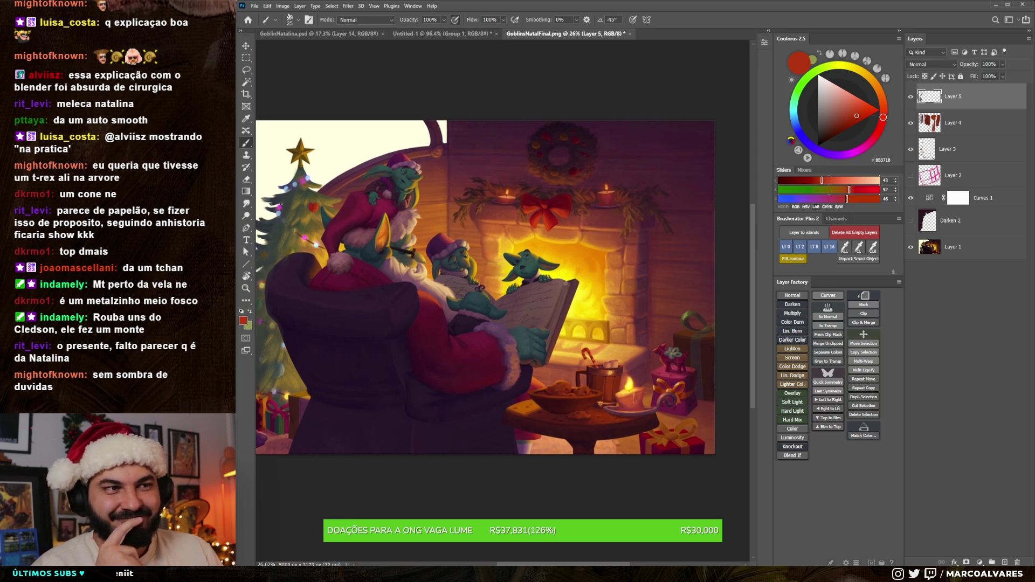
alt+scroll(522, 274, up, 3)
alt+scroll(485, 313, up, 3)
alt+scroll(453, 340, up, 1)
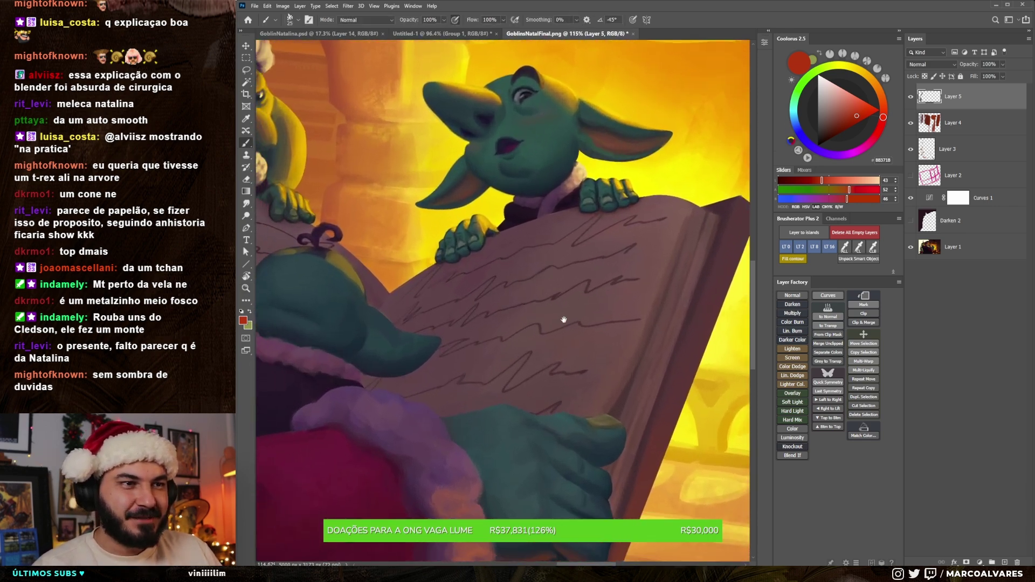
drag(451, 326, 668, 264)
key(ctrl+z)
drag(573, 272, 669, 266)
key(ctrl+z)
key(ctrl+z)
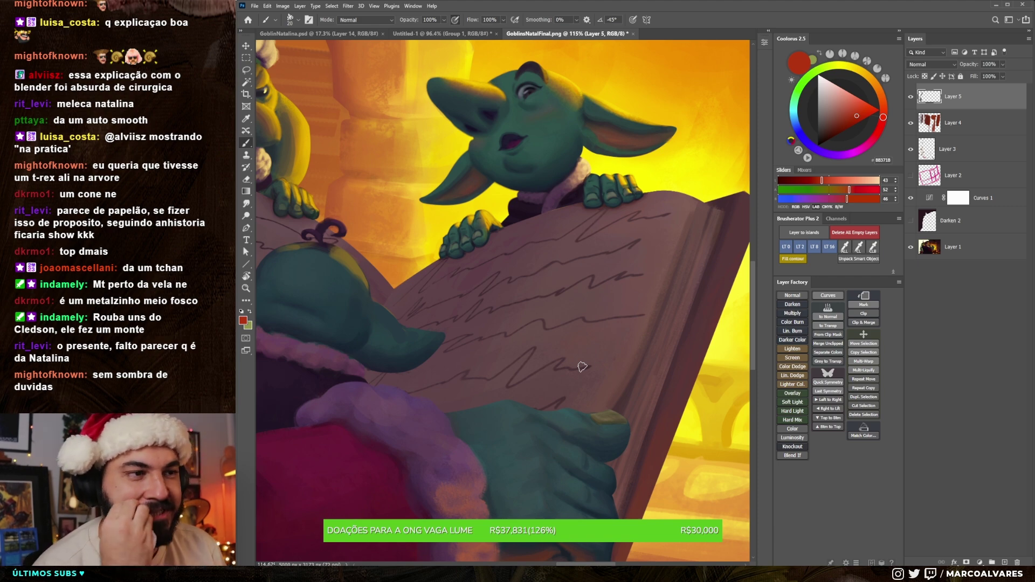
scroll(547, 273, down, 2)
scroll(554, 291, down, 5)
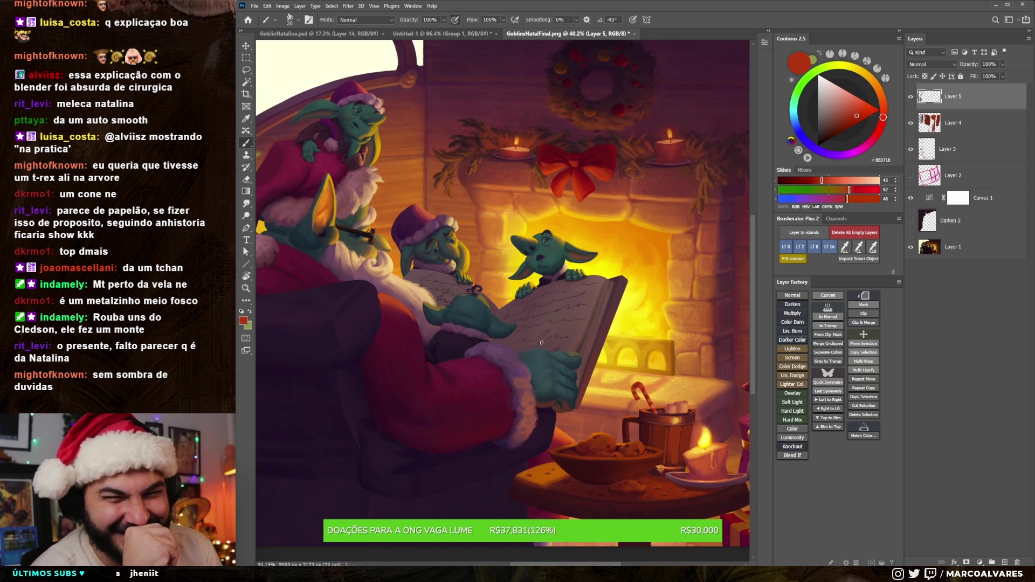
scroll(543, 343, down, 2)
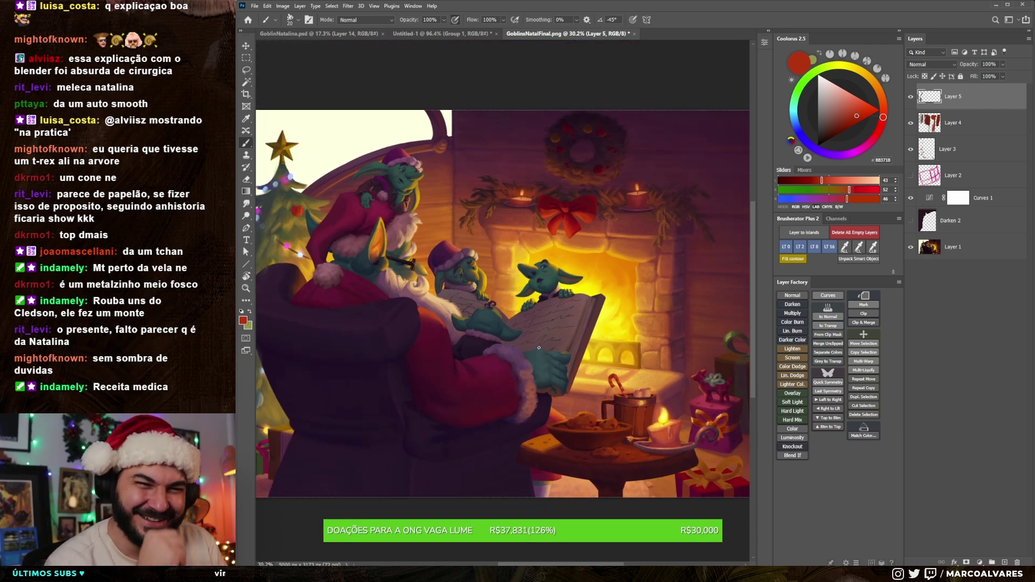
scroll(546, 327, up, 3)
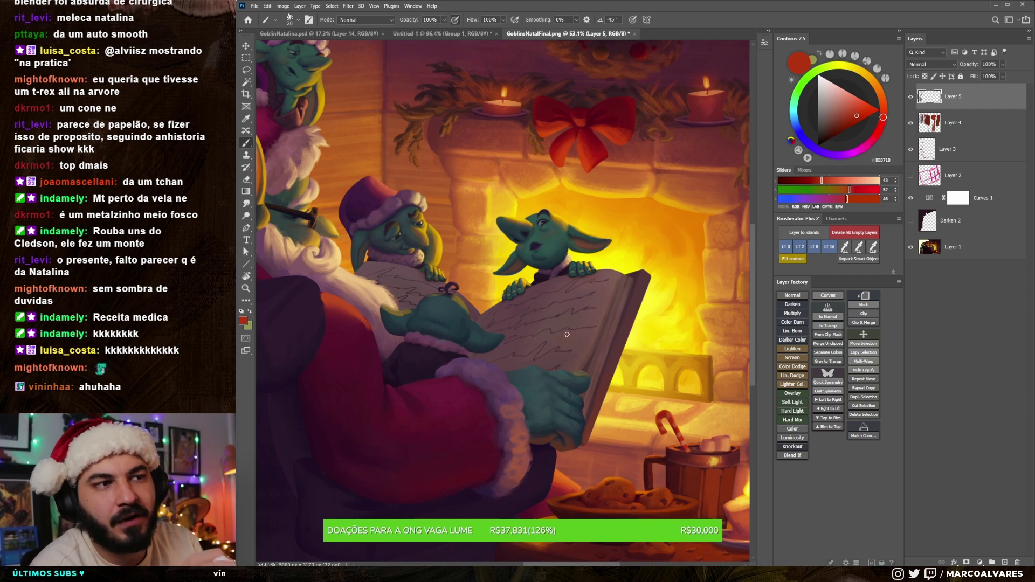
scroll(495, 315, down, 2)
scroll(495, 315, down, 2)
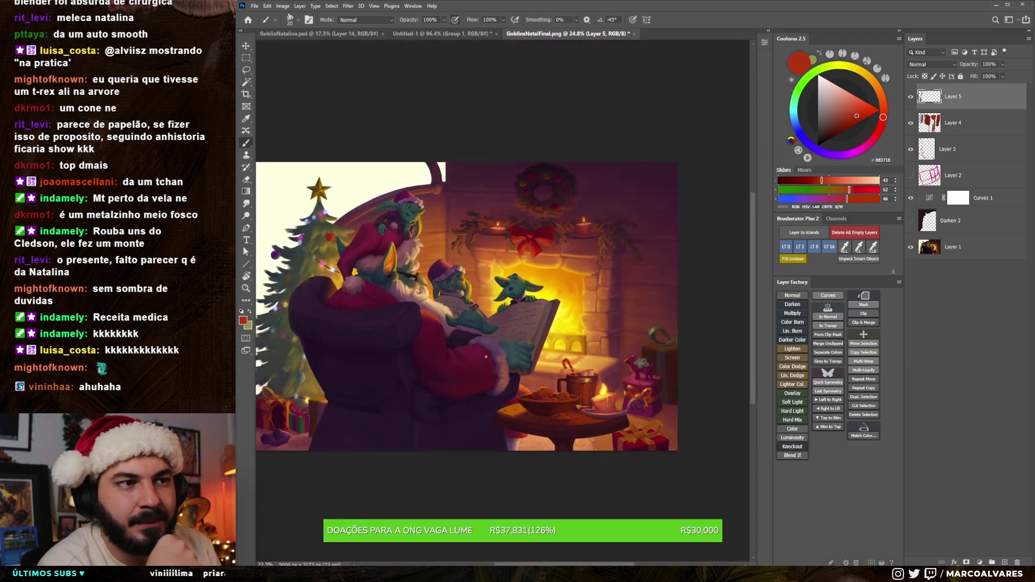
scroll(432, 324, down, 1)
scroll(398, 328, up, 1)
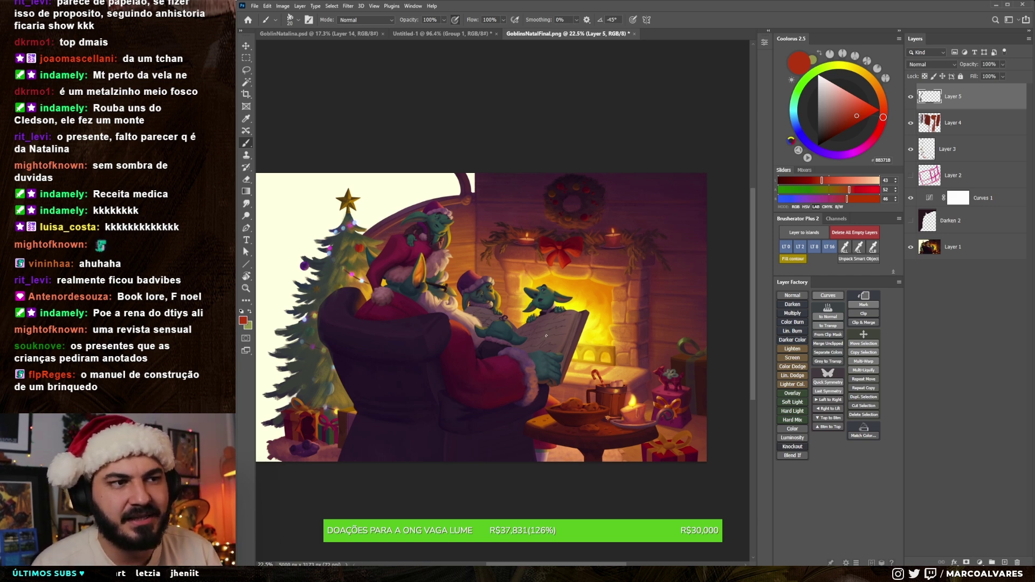
Step: Alt-drag Layer 1 above all other layers to create a copy at the top
scroll(528, 376, down, 1)
scroll(594, 324, up, 1)
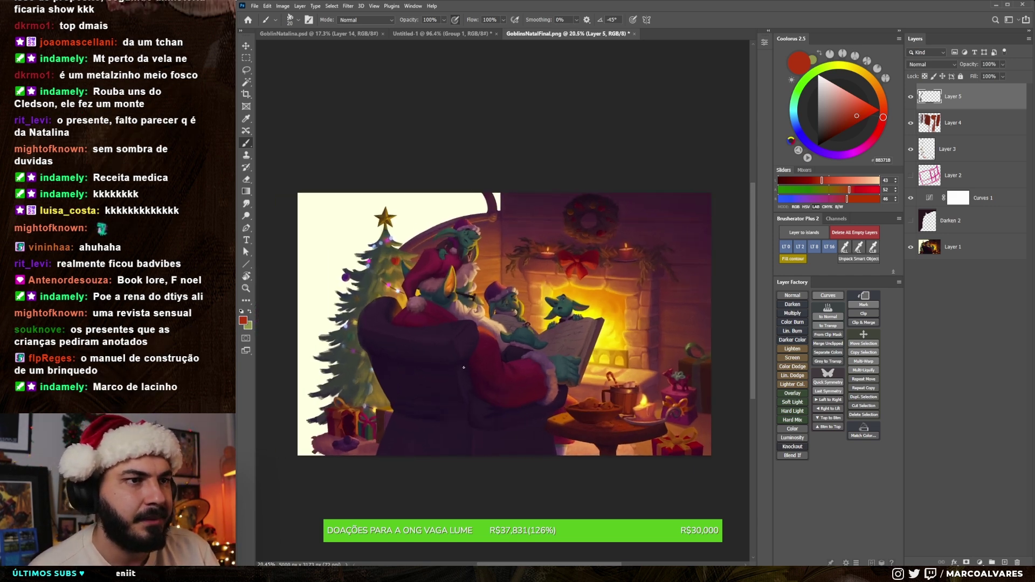
alt+drag(959, 250, 911, 97)
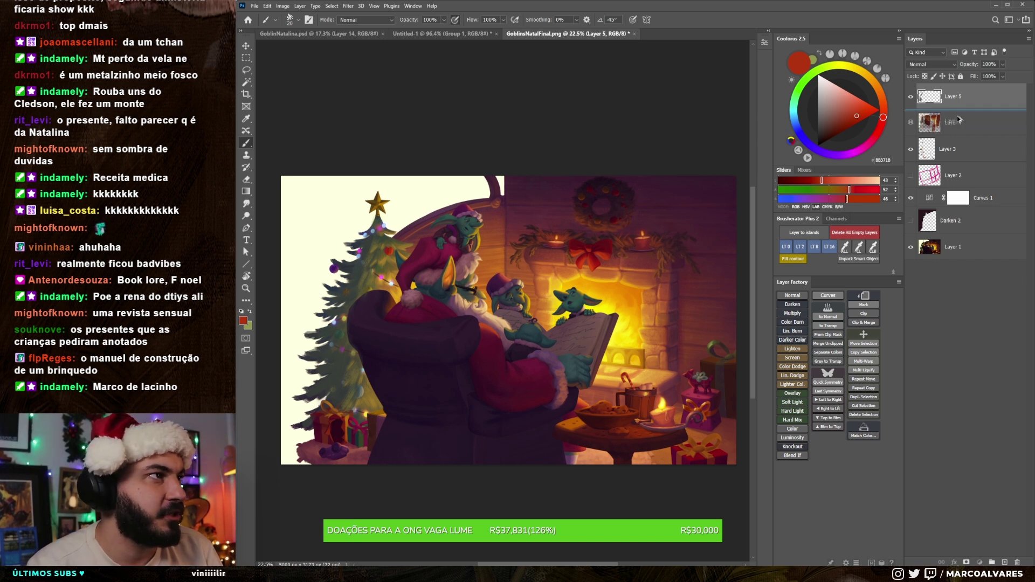
Step: Toggle the Layer 1 copy's visibility to compare, leaving it hidden
click(911, 97)
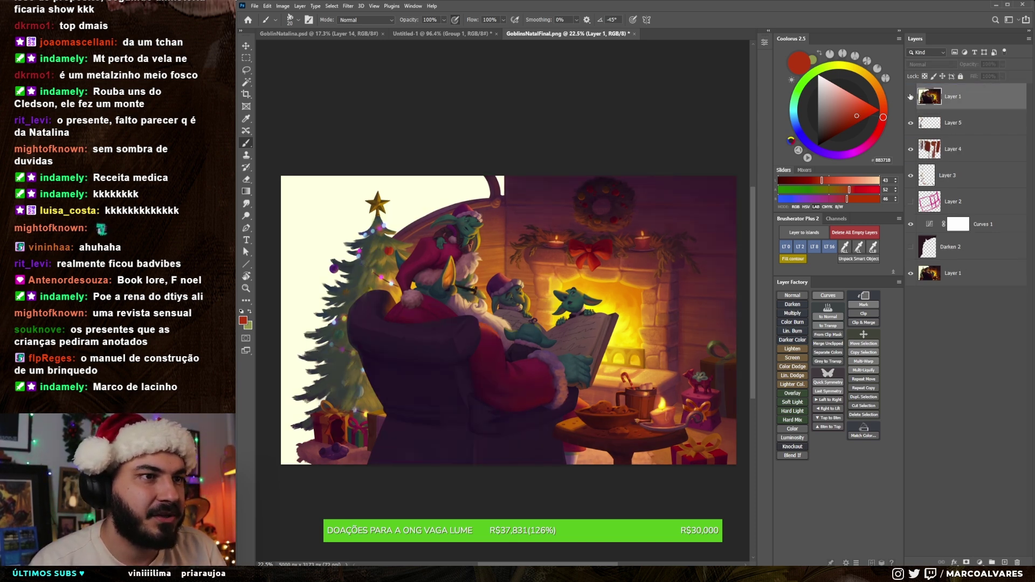
click(911, 97)
click(911, 97)
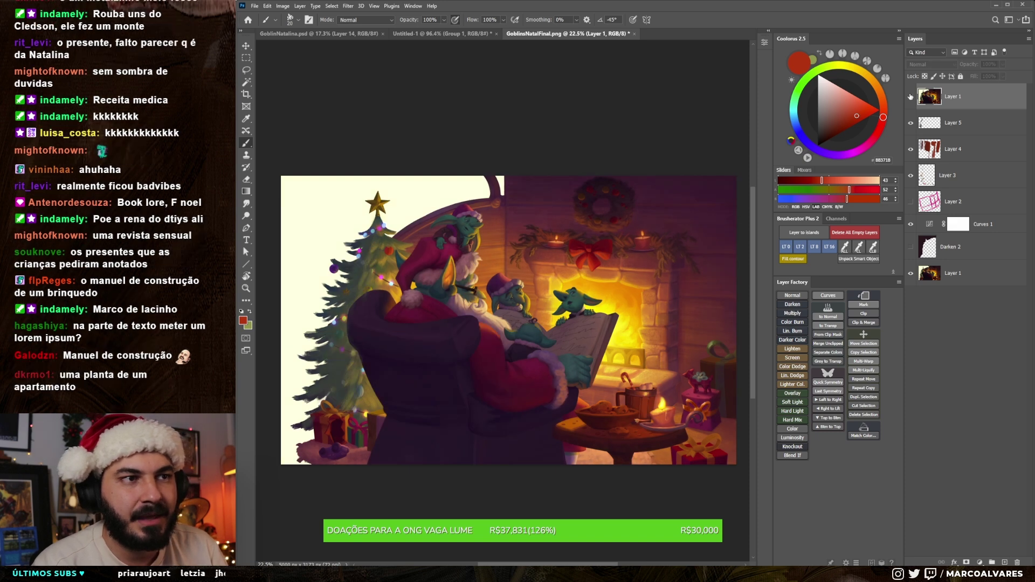
click(911, 96)
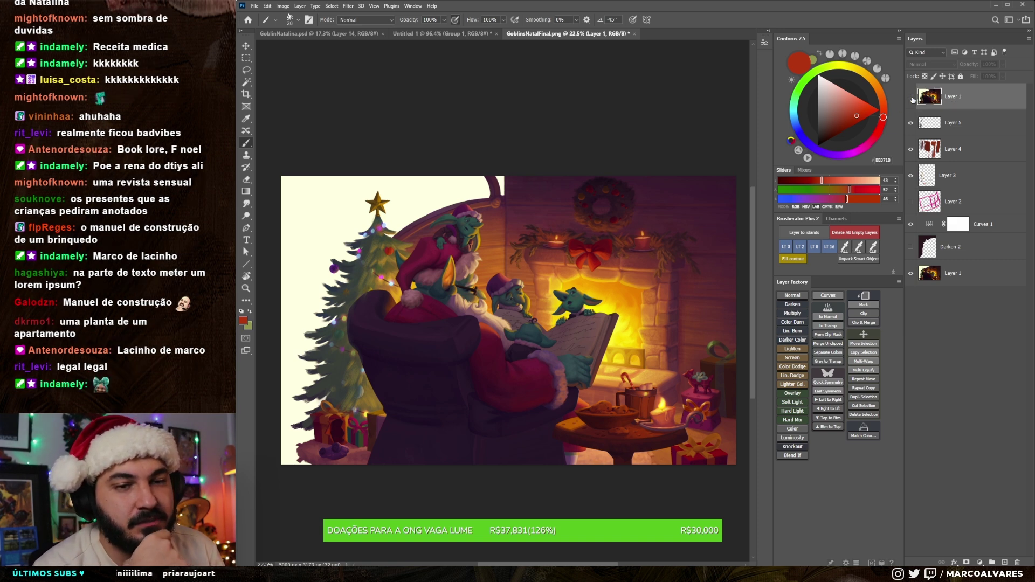
Step: Try painting on the hidden layer and dismiss the hidden-layer warning
scroll(592, 467, up, 1)
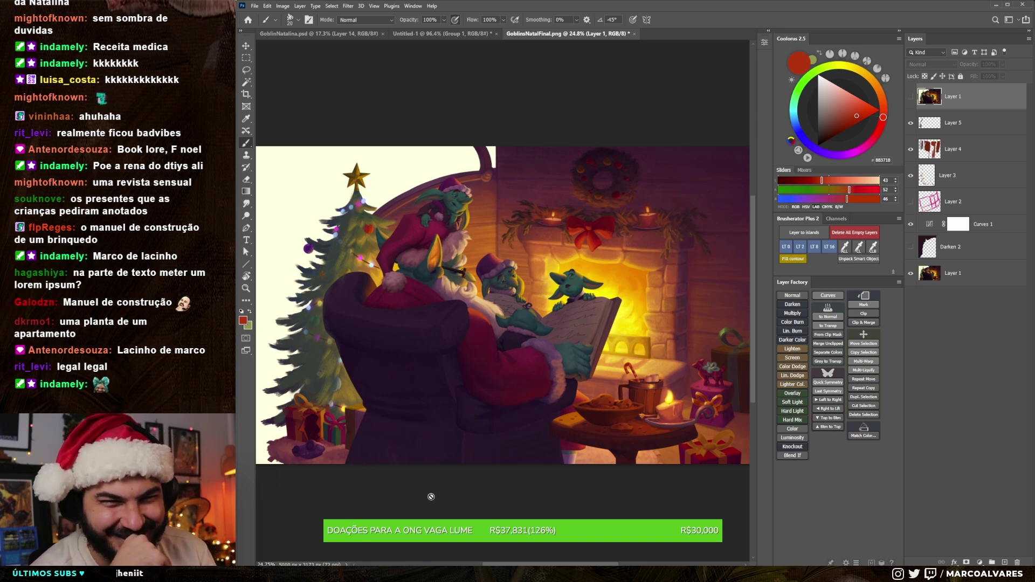
scroll(399, 483, down, 2)
click(406, 489)
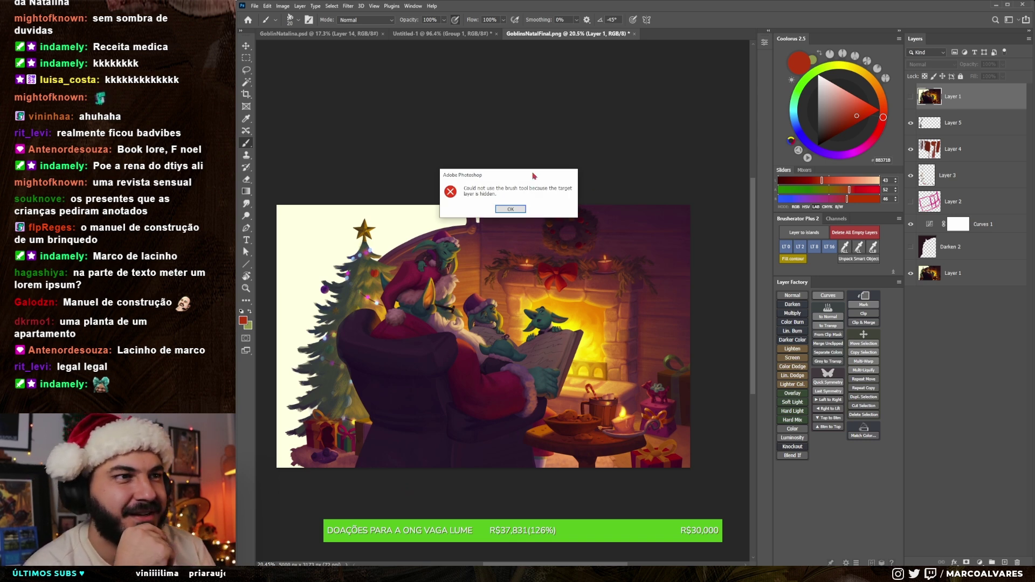
click(584, 232)
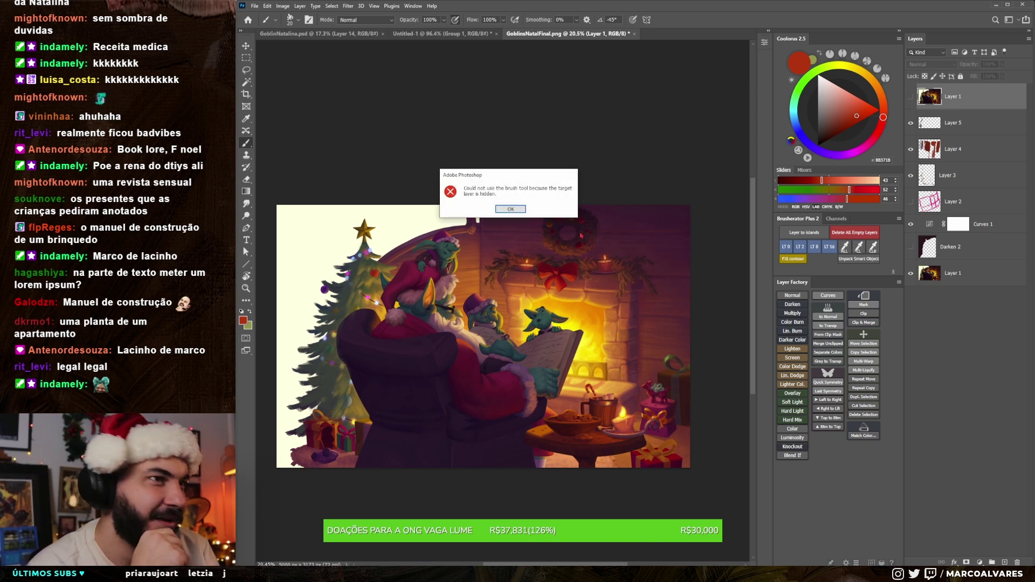
click(514, 212)
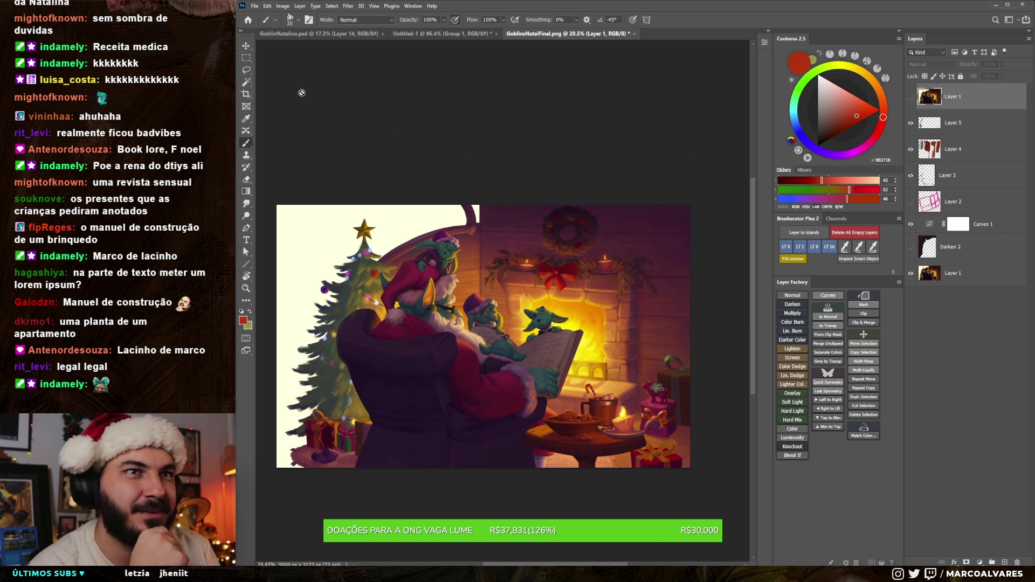
Step: With the Move tool active, add a new empty layer above Layer 1
key(v)
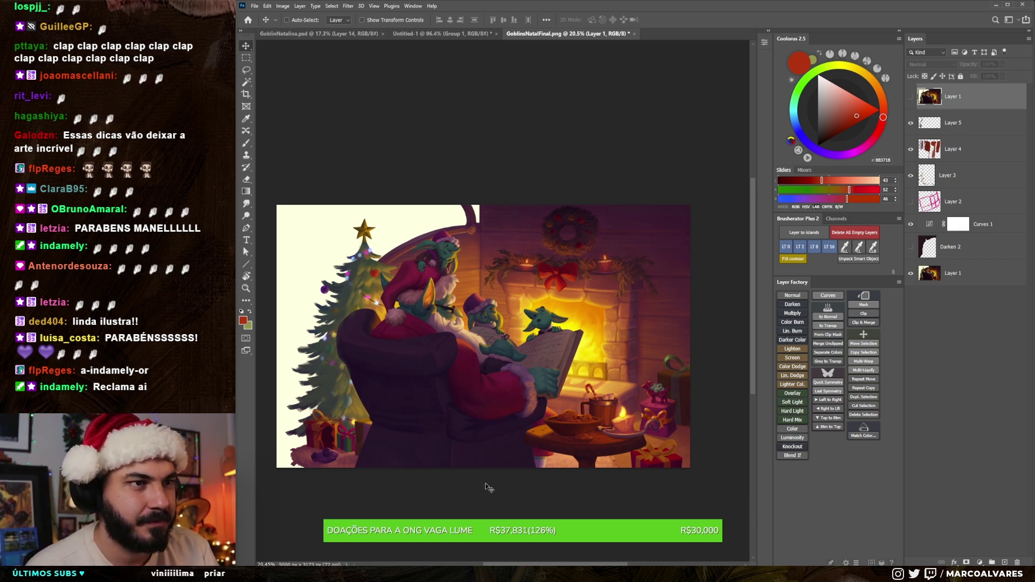
scroll(484, 475, up, 1)
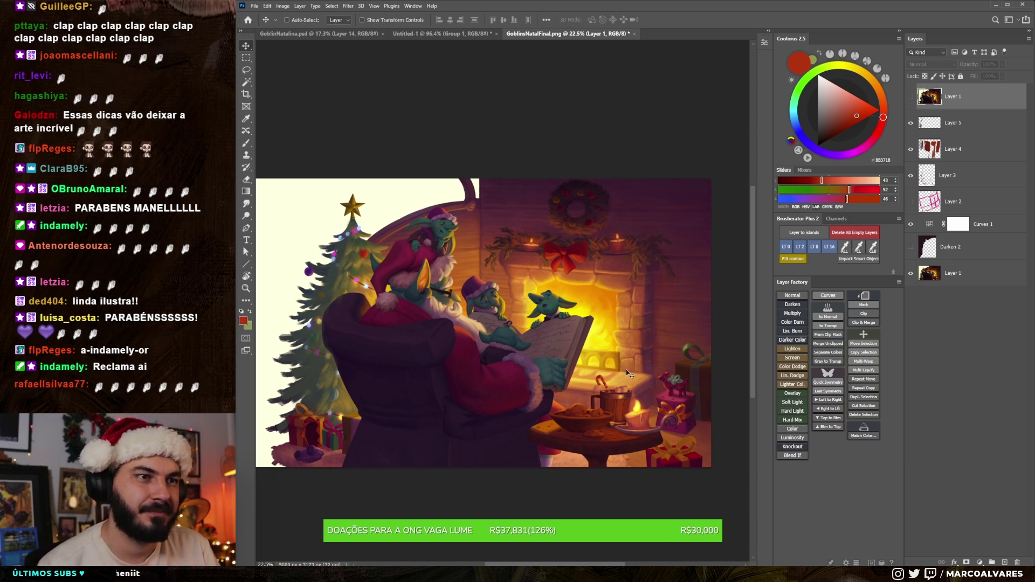
click(788, 296)
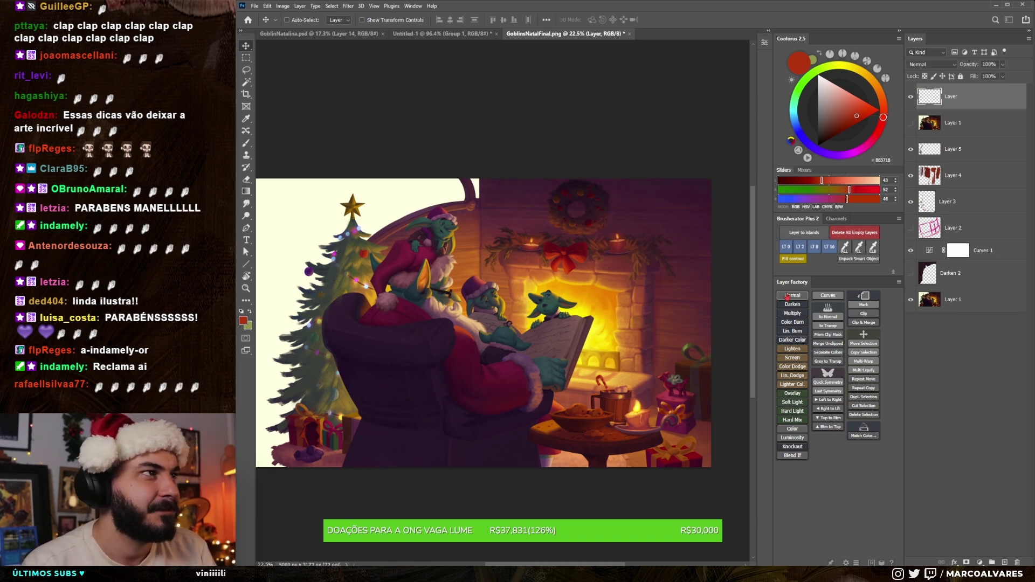
Step: With the Brush, sample a dark brown from the painting and shrink the brush to size 10
key(b)
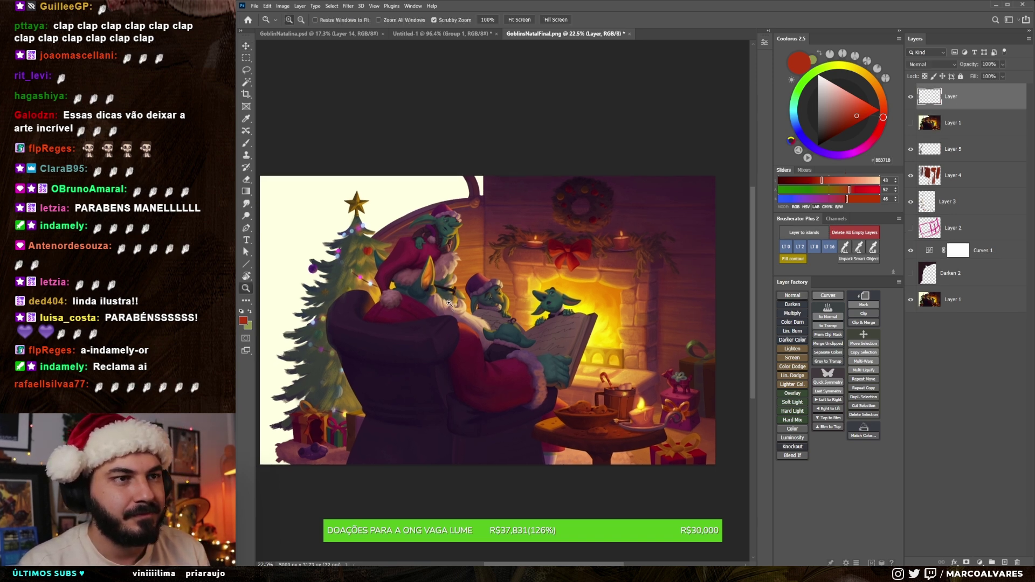
scroll(446, 294, up, 2)
alt+click(450, 286)
key(bracketleft)
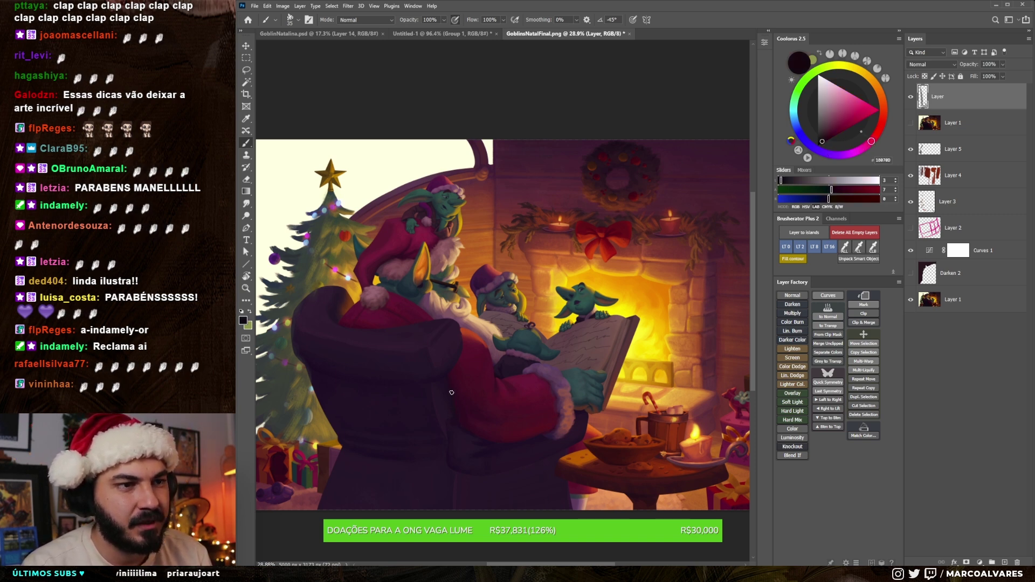
alt+scroll(451, 399, down, 4)
alt+scroll(464, 415, down, 1)
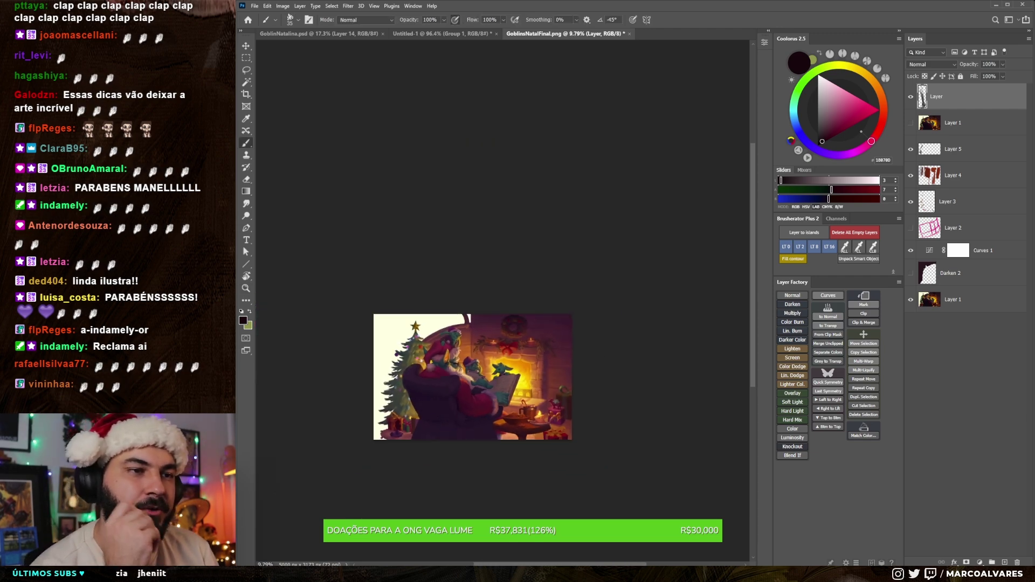
alt+scroll(422, 414, up, 1)
alt+scroll(446, 424, up, 1)
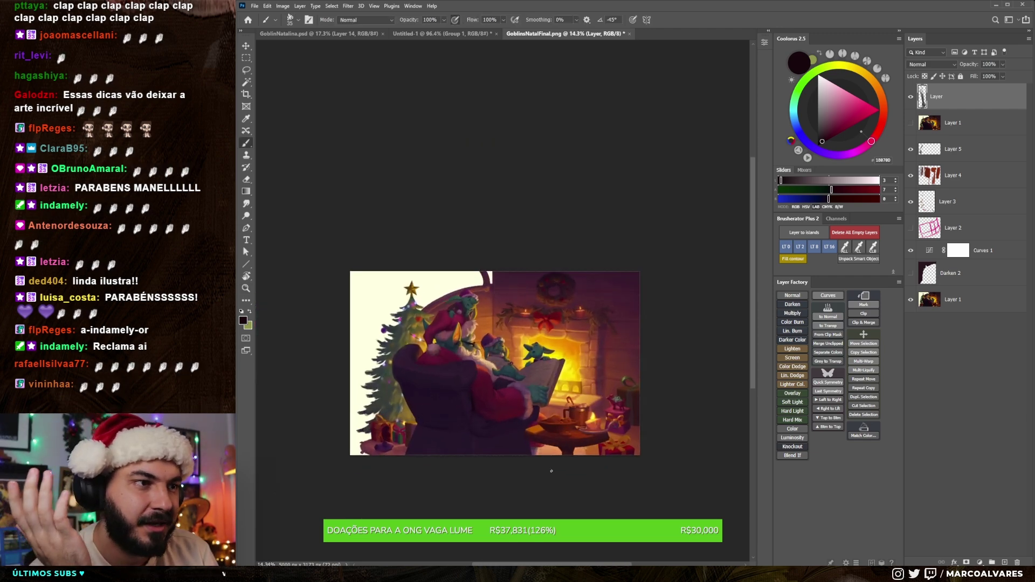
alt+scroll(463, 437, up, 1)
alt+scroll(500, 463, up, 1)
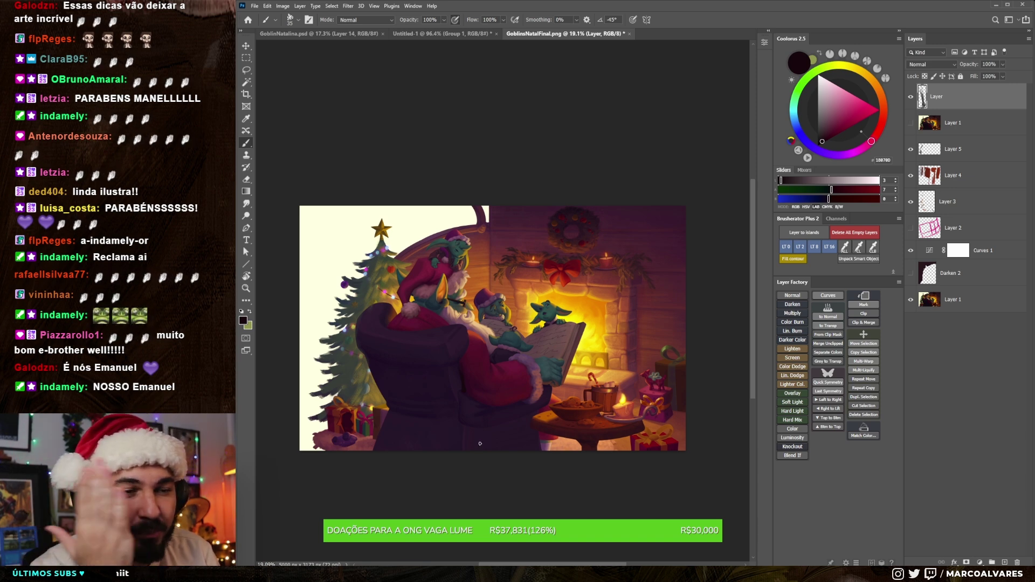
scroll(490, 484, up, 1)
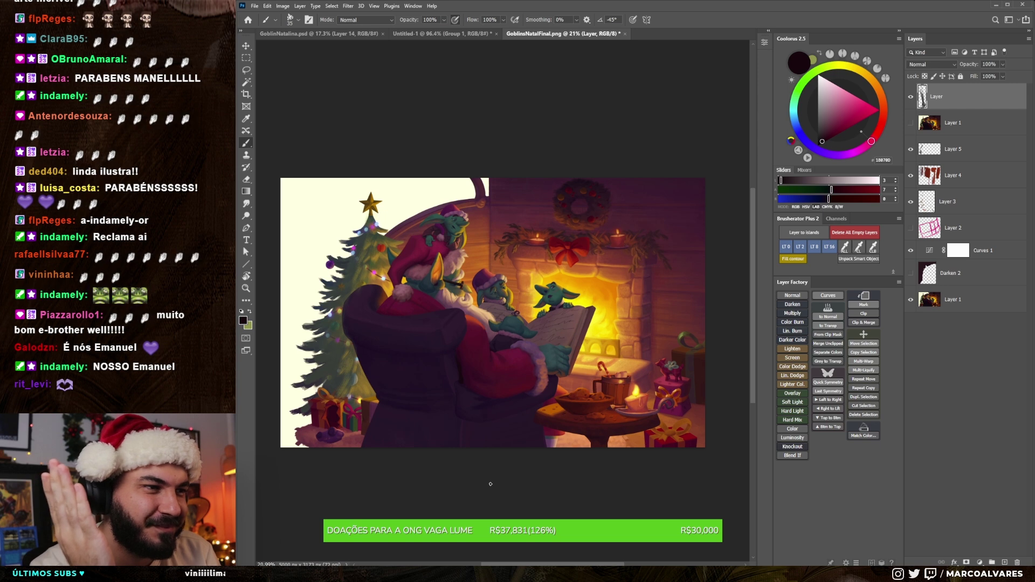
scroll(490, 484, up, 1)
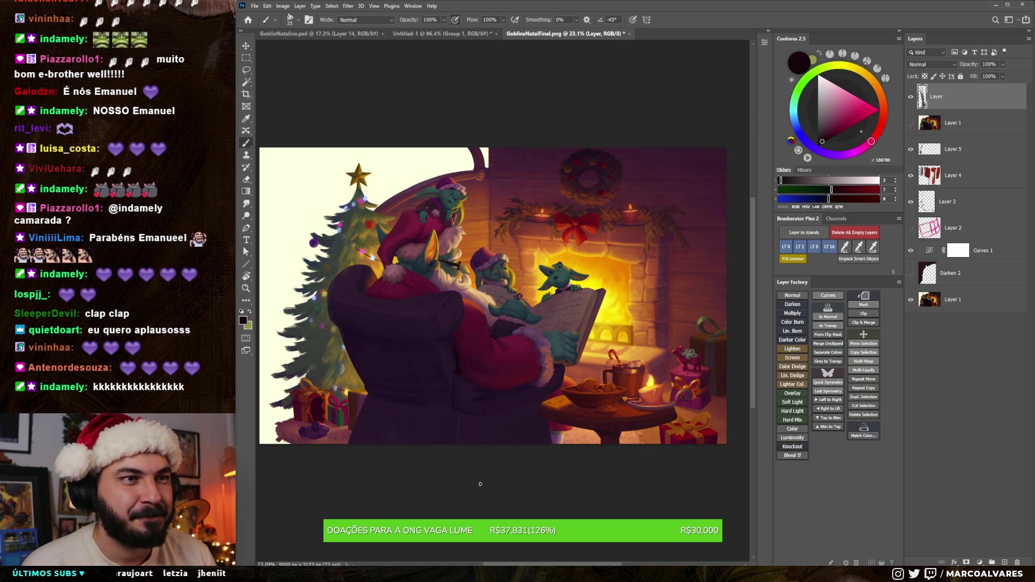
drag(428, 297, 427, 298)
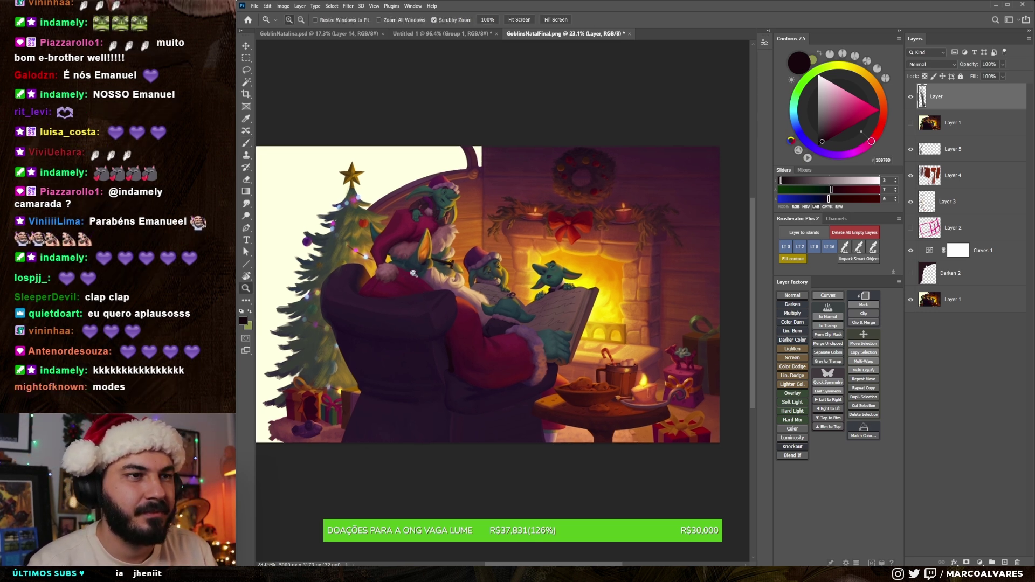
Step: Alternate Smudge, Brush and Eraser on the armchair back, sampling dark purple and dark brown
scroll(425, 286, up, 2)
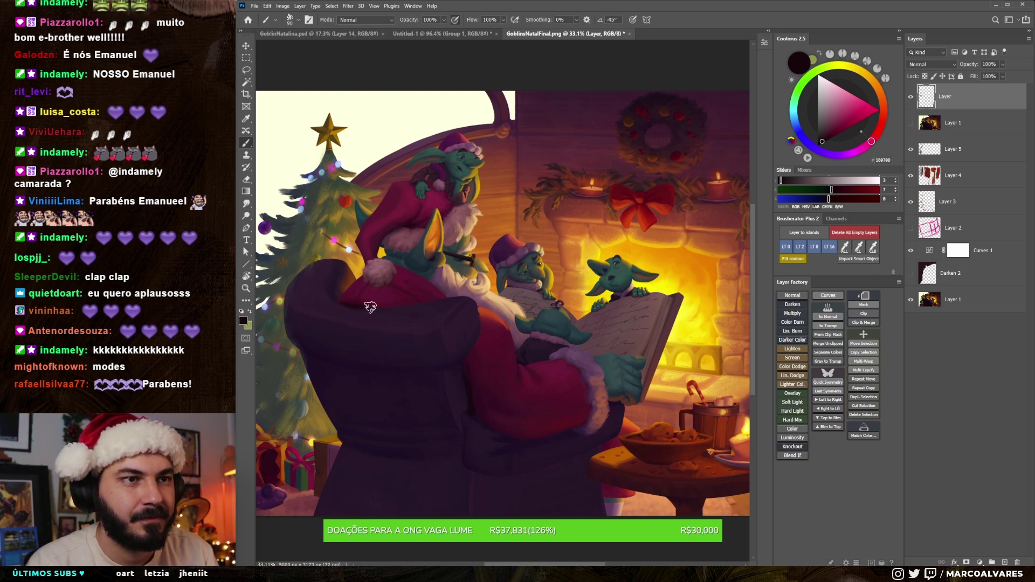
key(r)
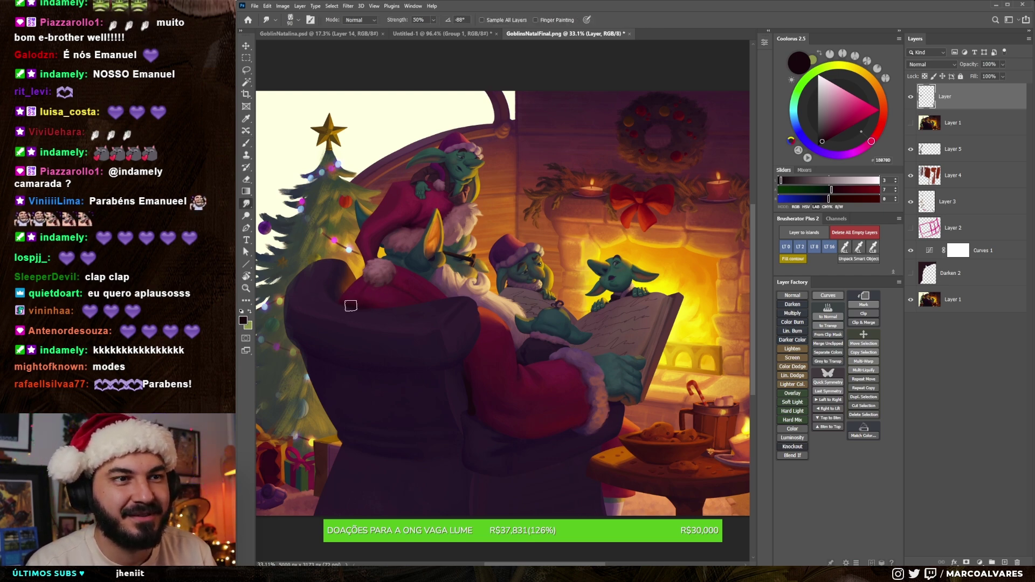
key(b)
alt+click(391, 316)
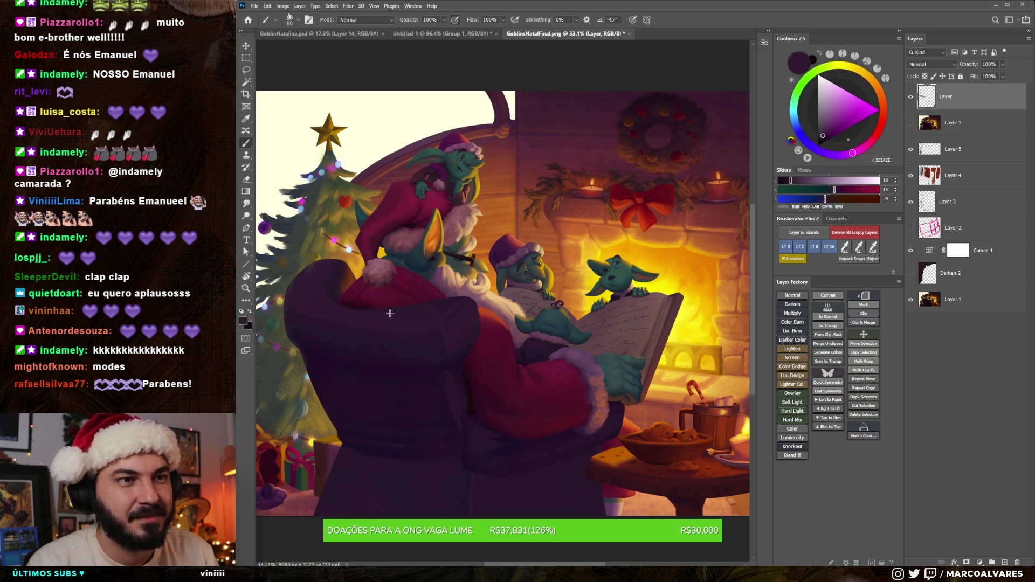
alt+click(375, 310)
key(e)
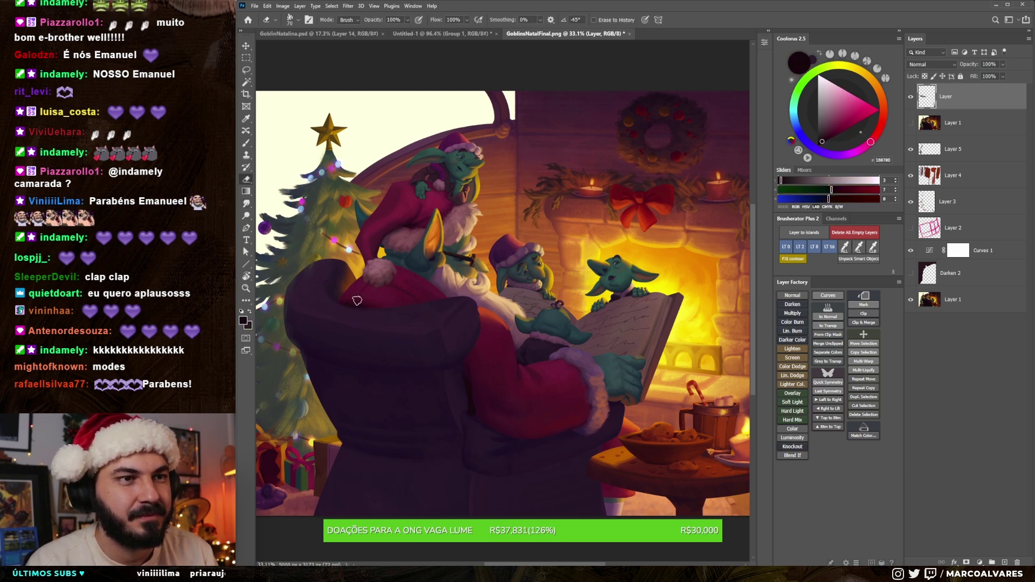
key(r)
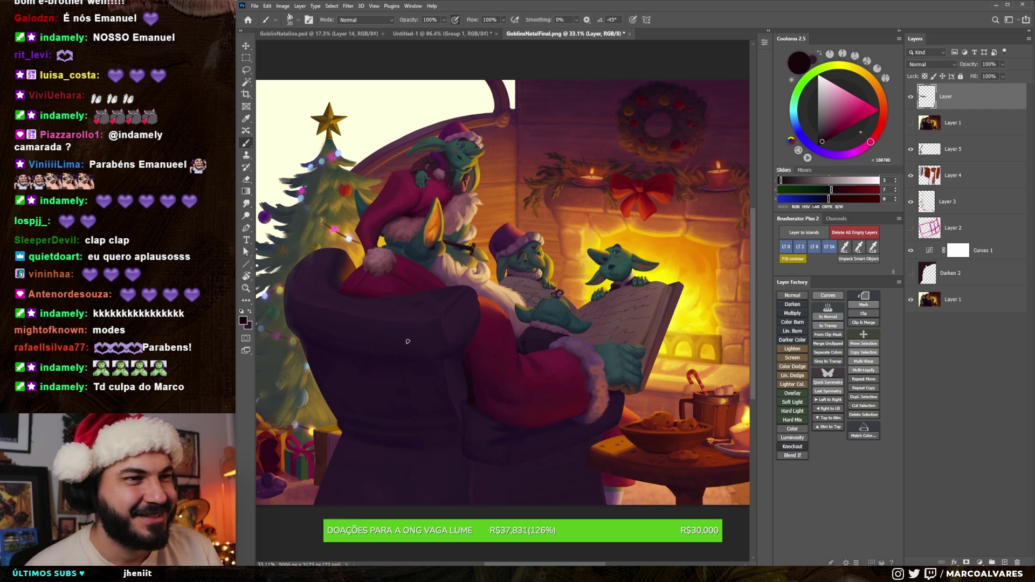
scroll(408, 341, down, 3)
scroll(408, 341, up, 2)
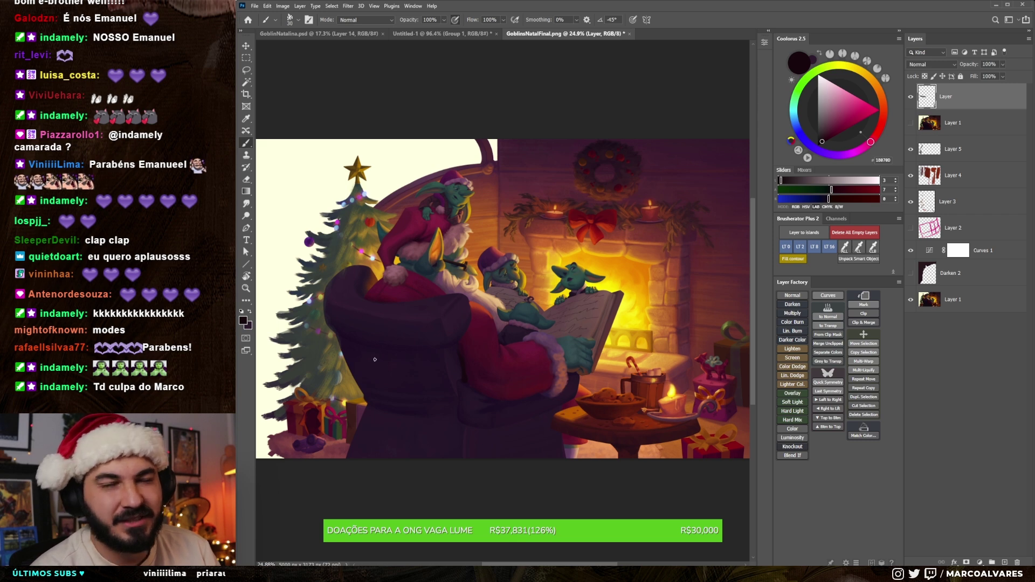
scroll(378, 359, down, 1)
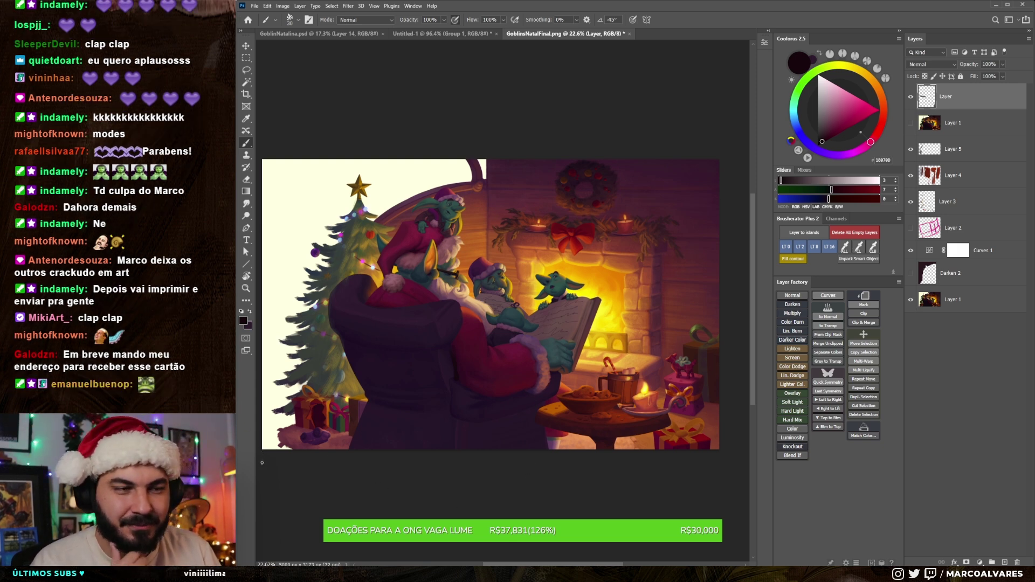
scroll(267, 458, up, 1)
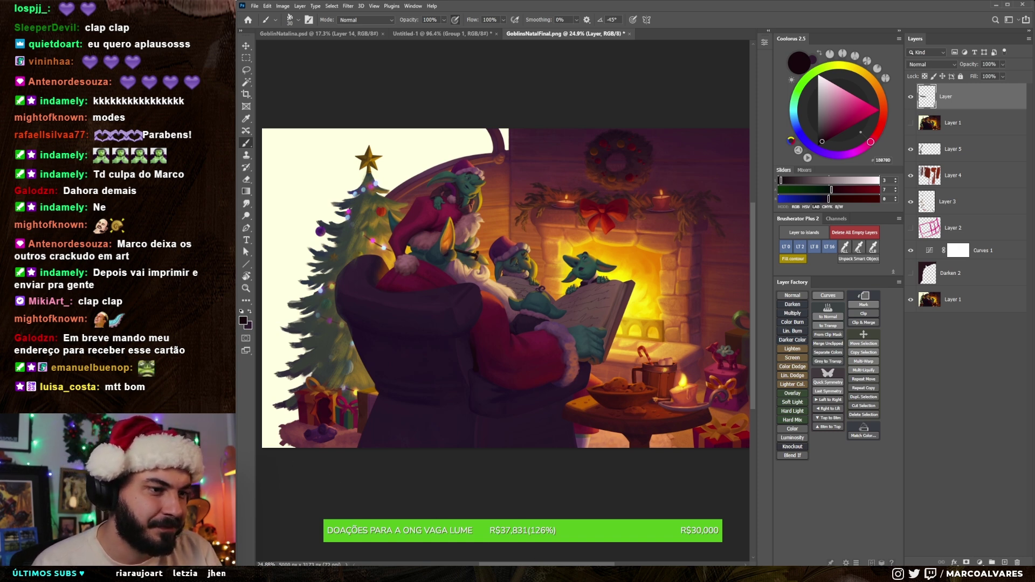
scroll(311, 476, right, 1)
scroll(311, 475, right, 1)
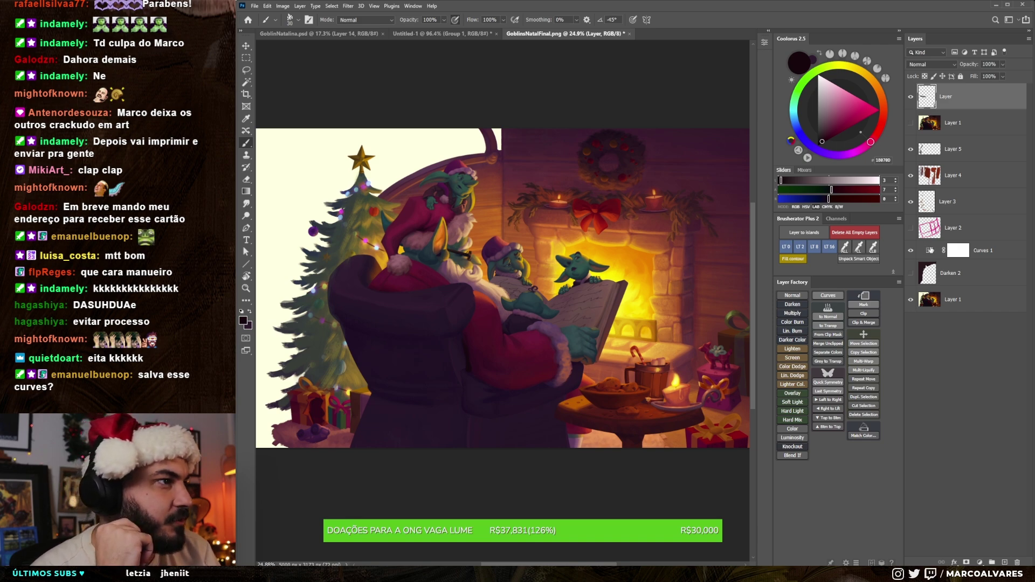
double_click(930, 250)
Step: Bring up the Curves 1 adjustment's properties and inspect its Red channel curve
click(685, 79)
click(674, 98)
click(685, 79)
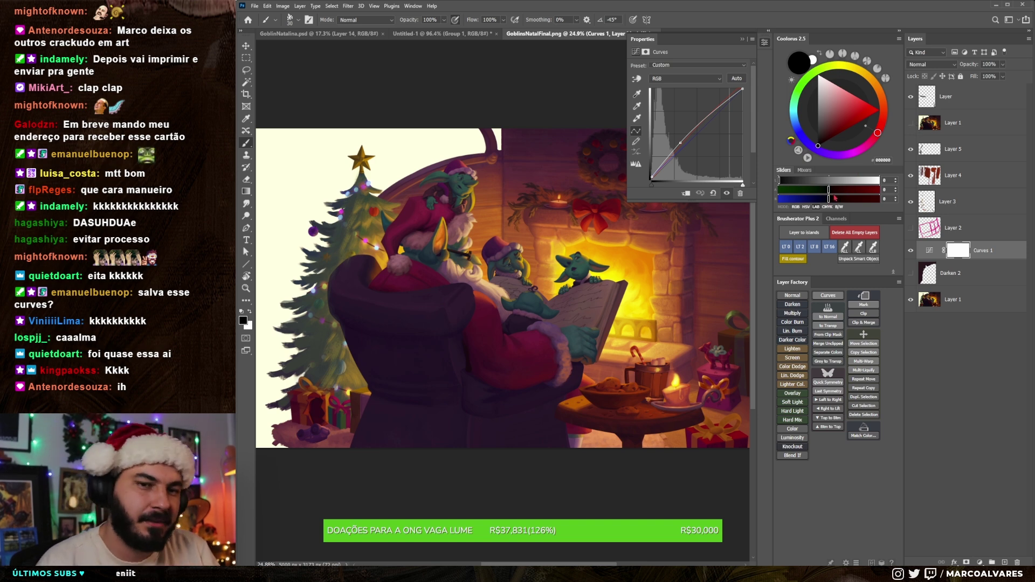
click(677, 78)
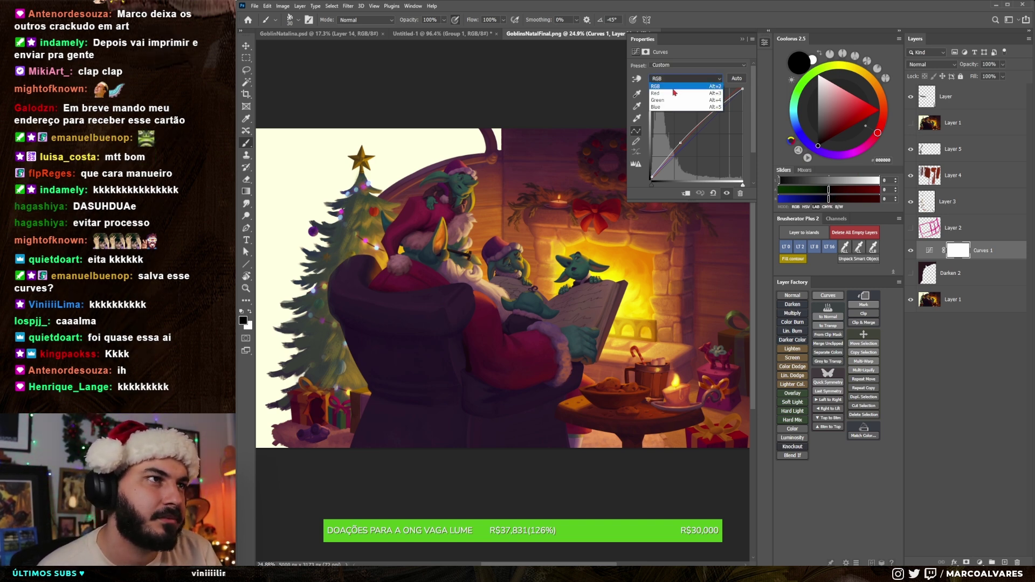
click(675, 94)
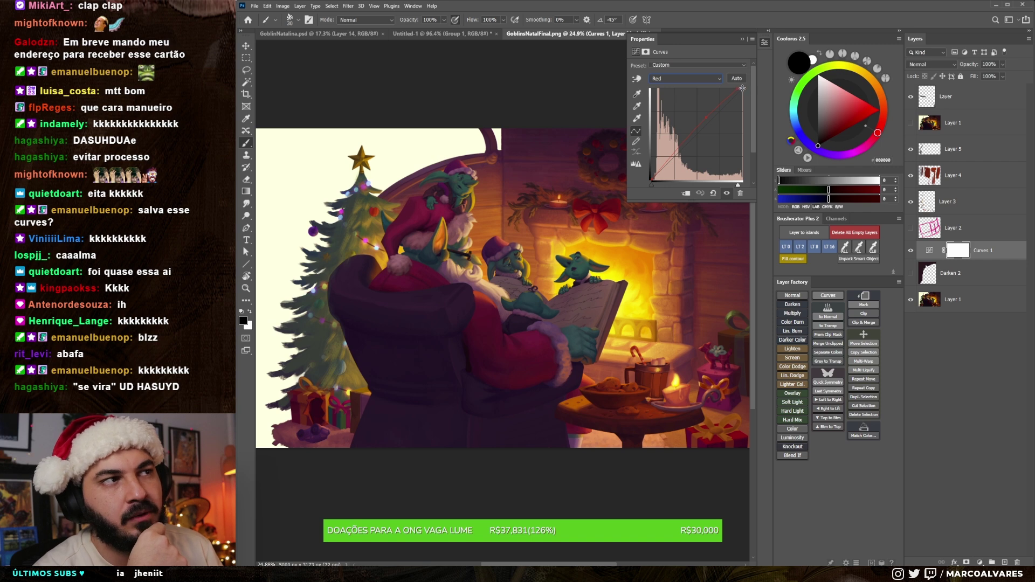
Step: Check the Green and Blue channel curves, then return to the composite RGB curve
click(696, 79)
click(695, 85)
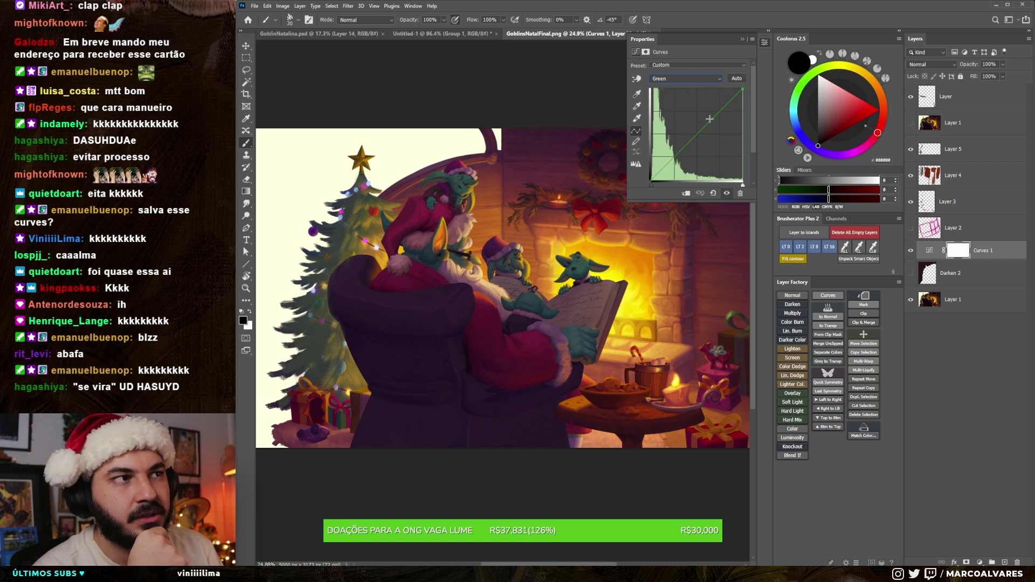
click(674, 79)
click(670, 109)
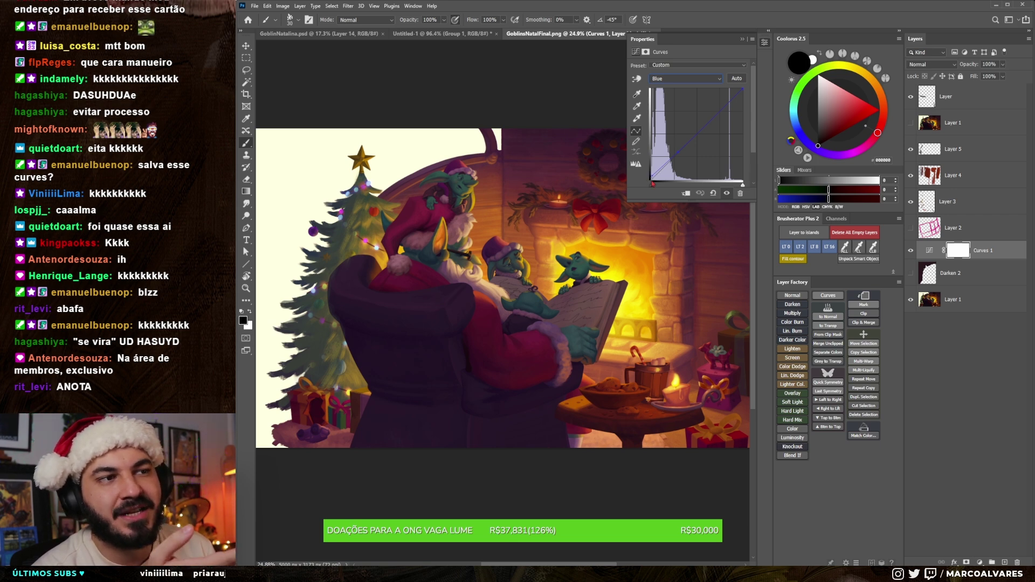
click(666, 81)
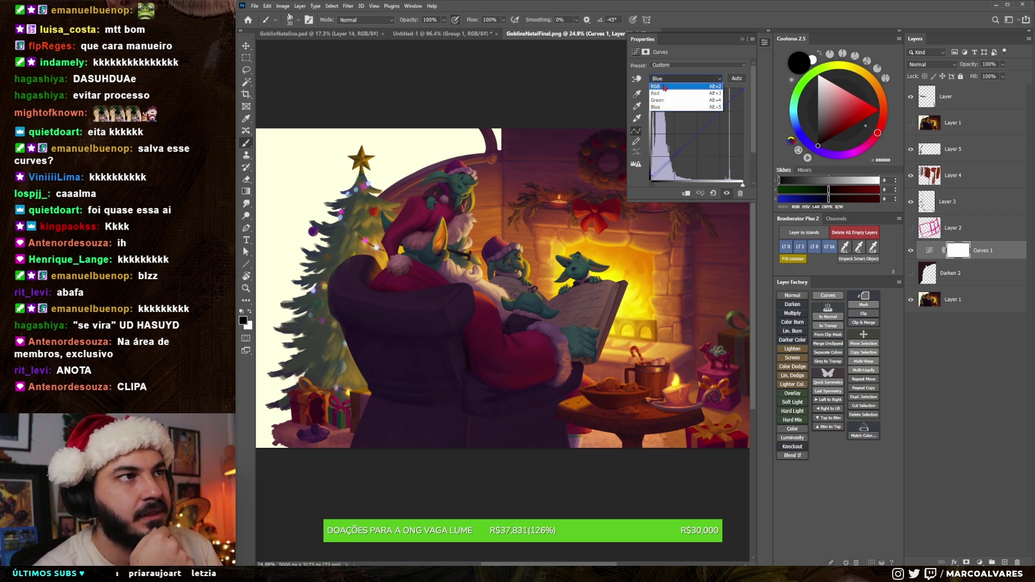